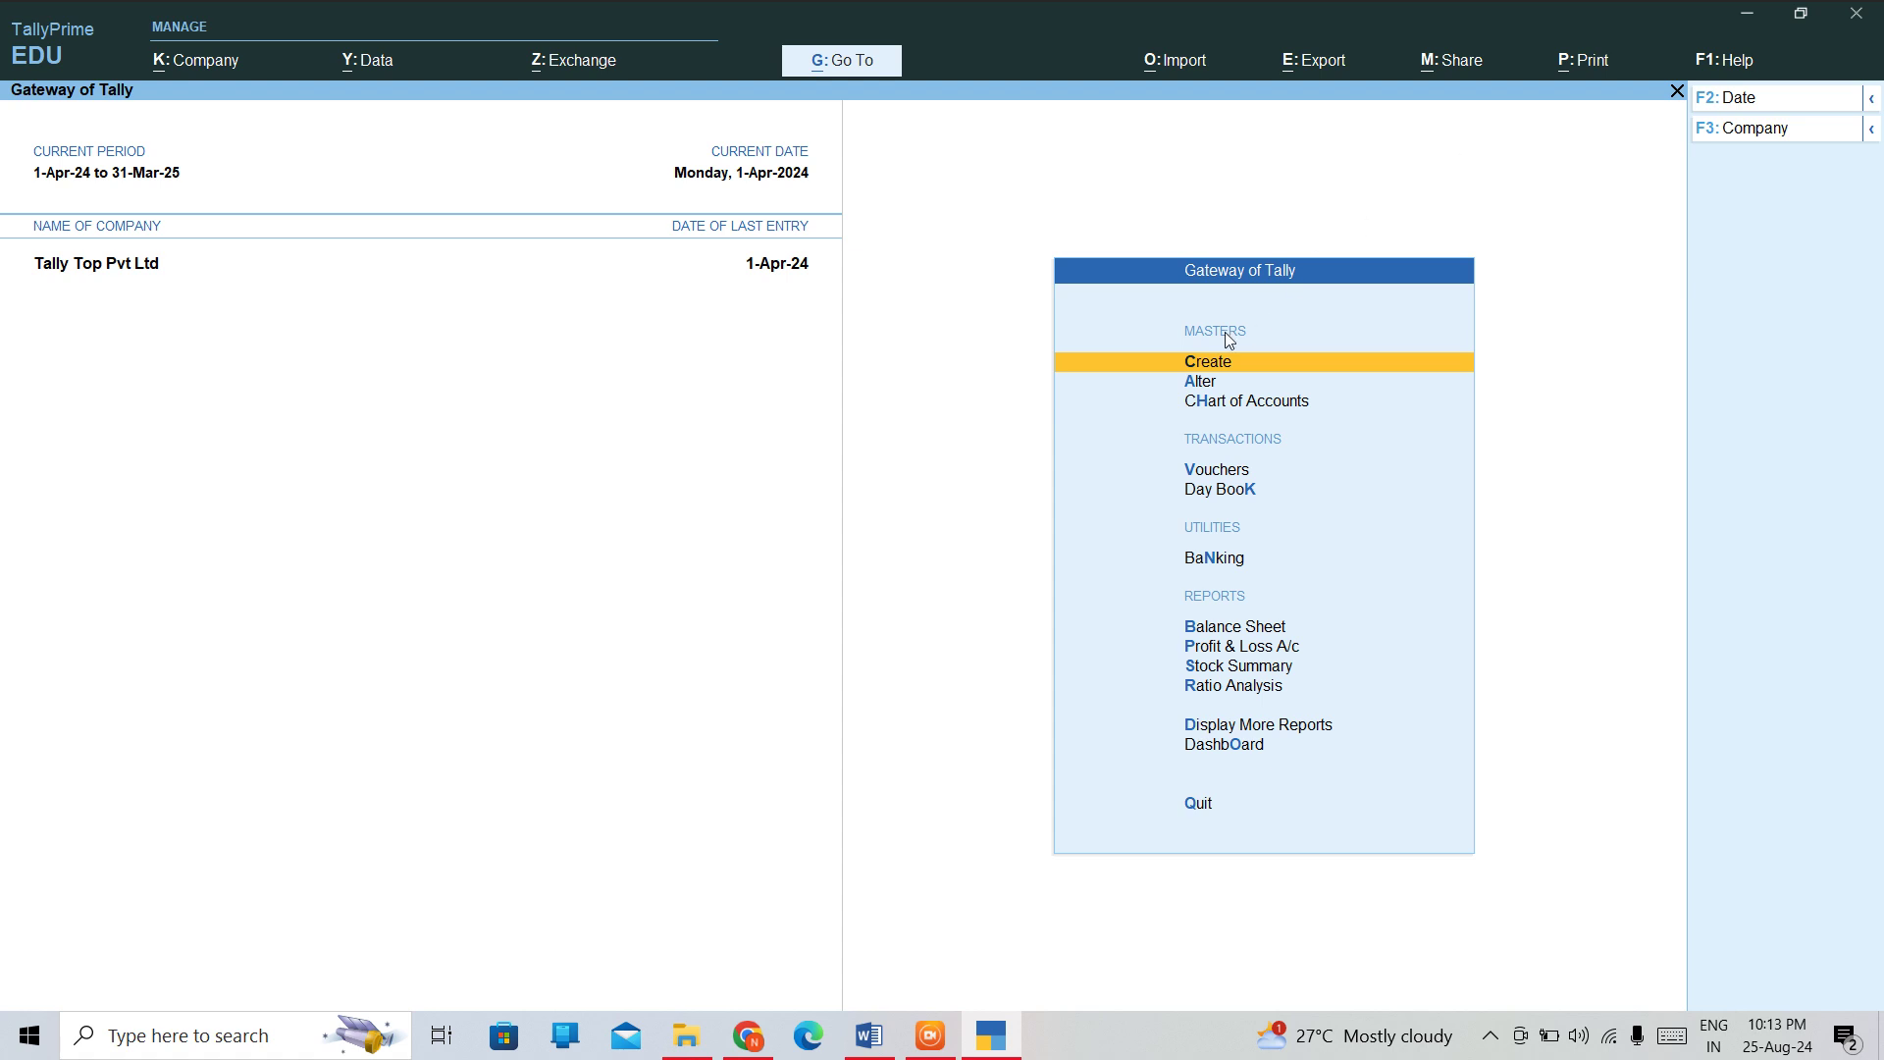
Open a new purchase voucher for the company
{"action": "key", "text": "Down"}
{"action": "key", "text": "Down"}
{"action": "key", "text": "Down"}
{"action": "key", "text": "Return"}
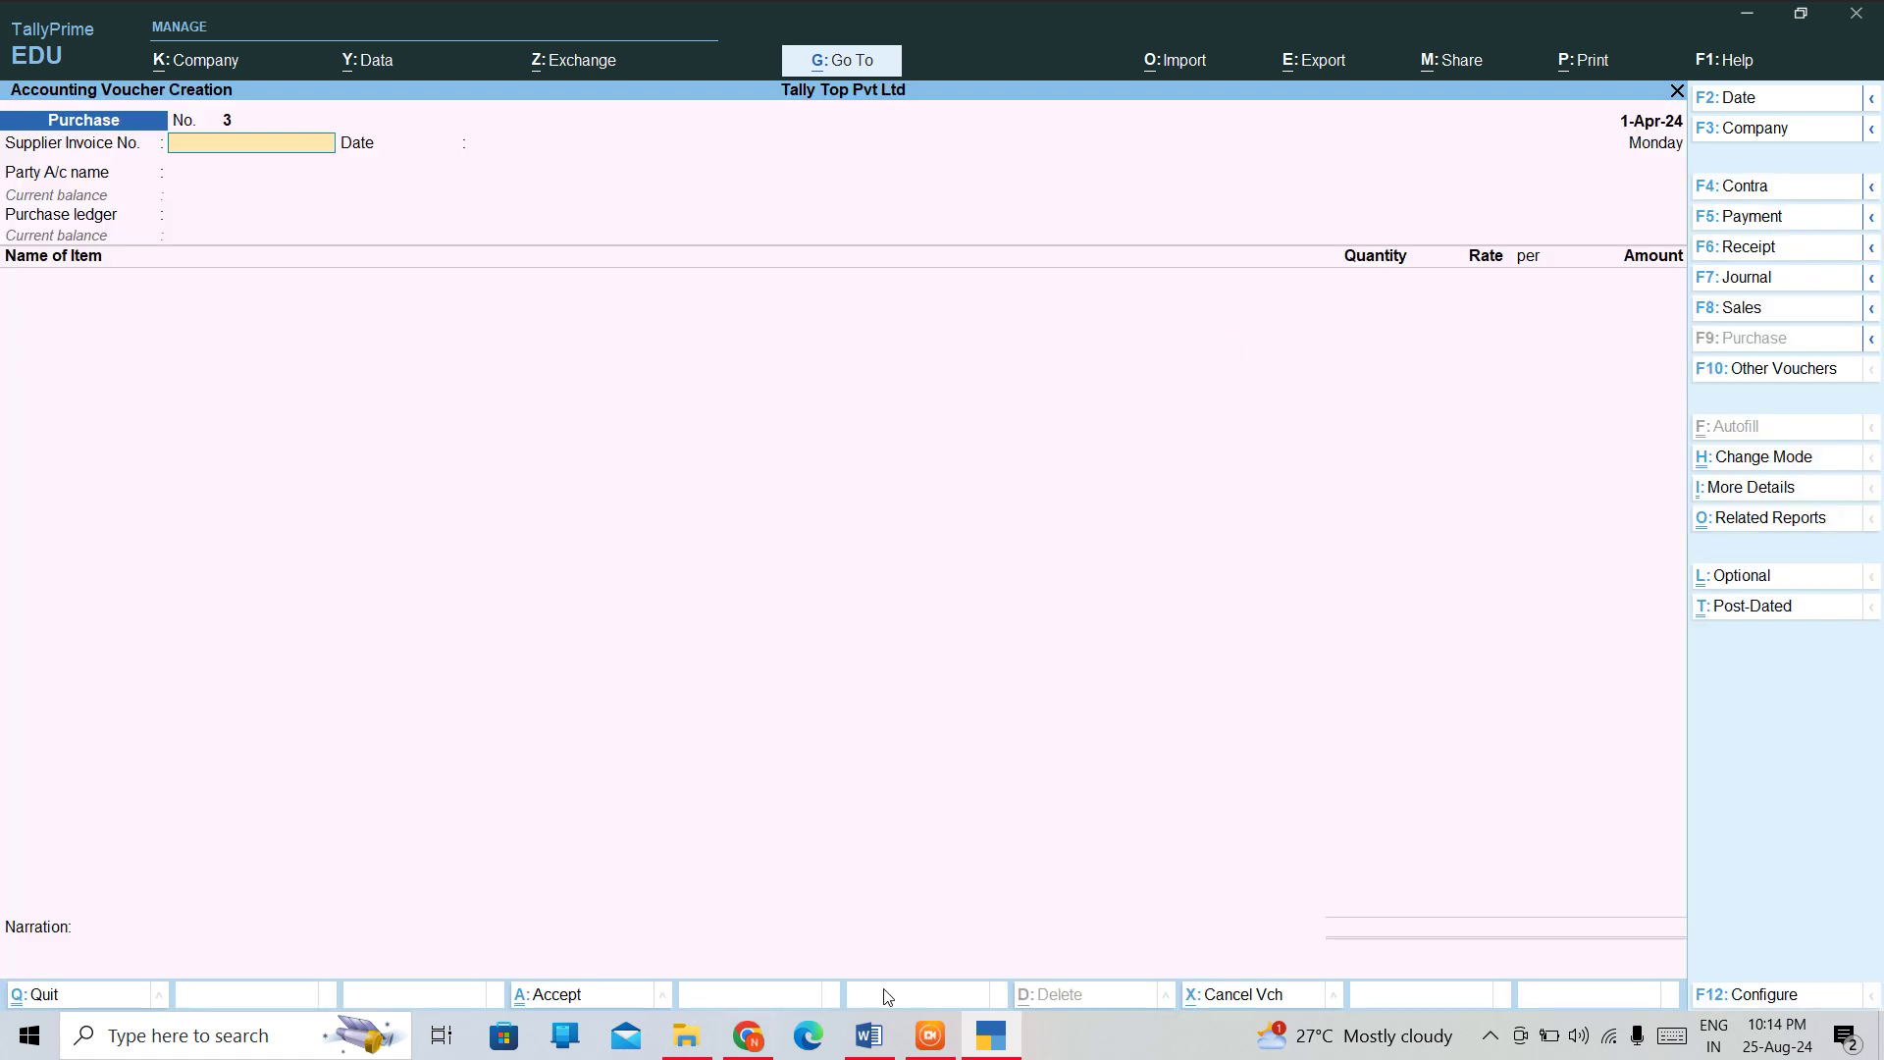
Switch to the Word notes and examine the purchase return and discount definitions and the worked cash purchase entry
{"action": "mouse_move", "coordinate": [869, 1035]}
{"action": "left_click", "coordinate": [873, 944]}
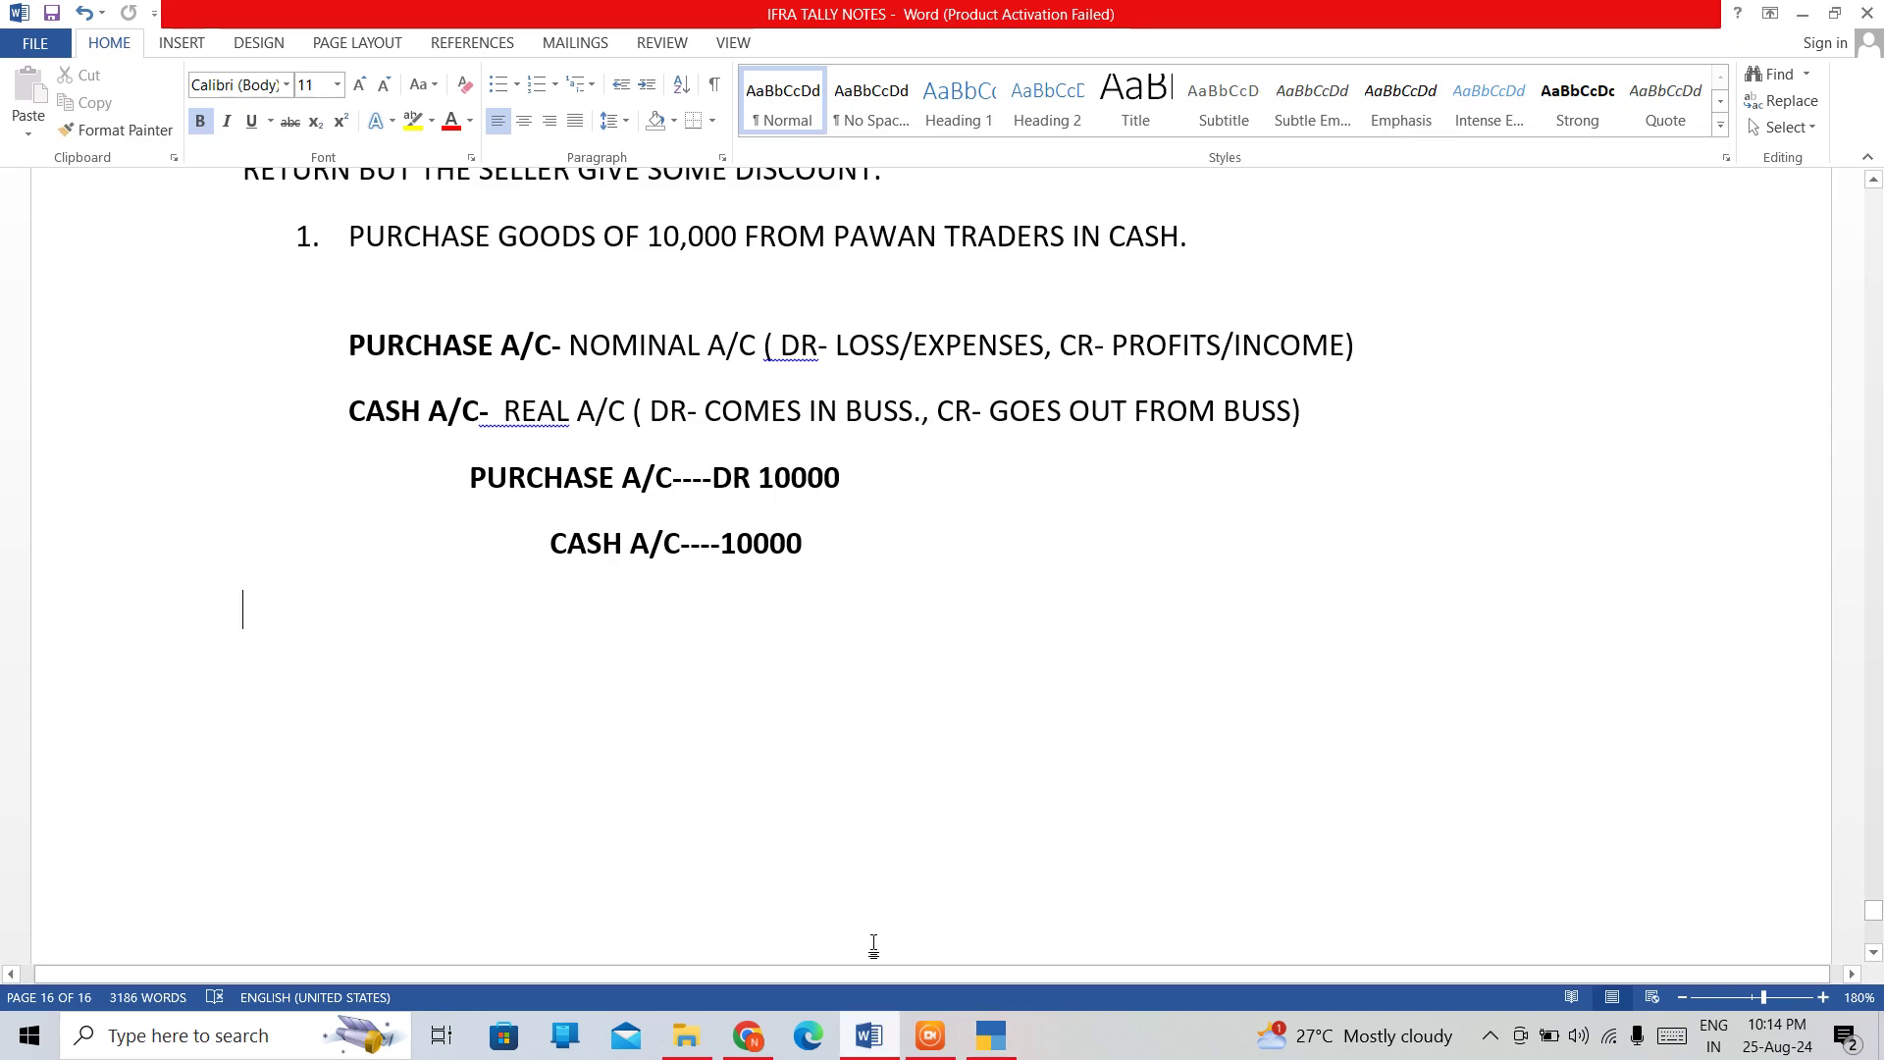
{"action": "left_click", "coordinate": [839, 477]}
{"action": "key", "text": "Up"}
{"action": "key", "text": "Up"}
{"action": "key", "text": "Up"}
{"action": "key", "text": "Up"}
{"action": "key", "text": "Up"}
{"action": "key", "text": "Up"}
{"action": "key", "text": "Up"}
{"action": "key", "text": "Up"}
{"action": "key", "text": "Up"}
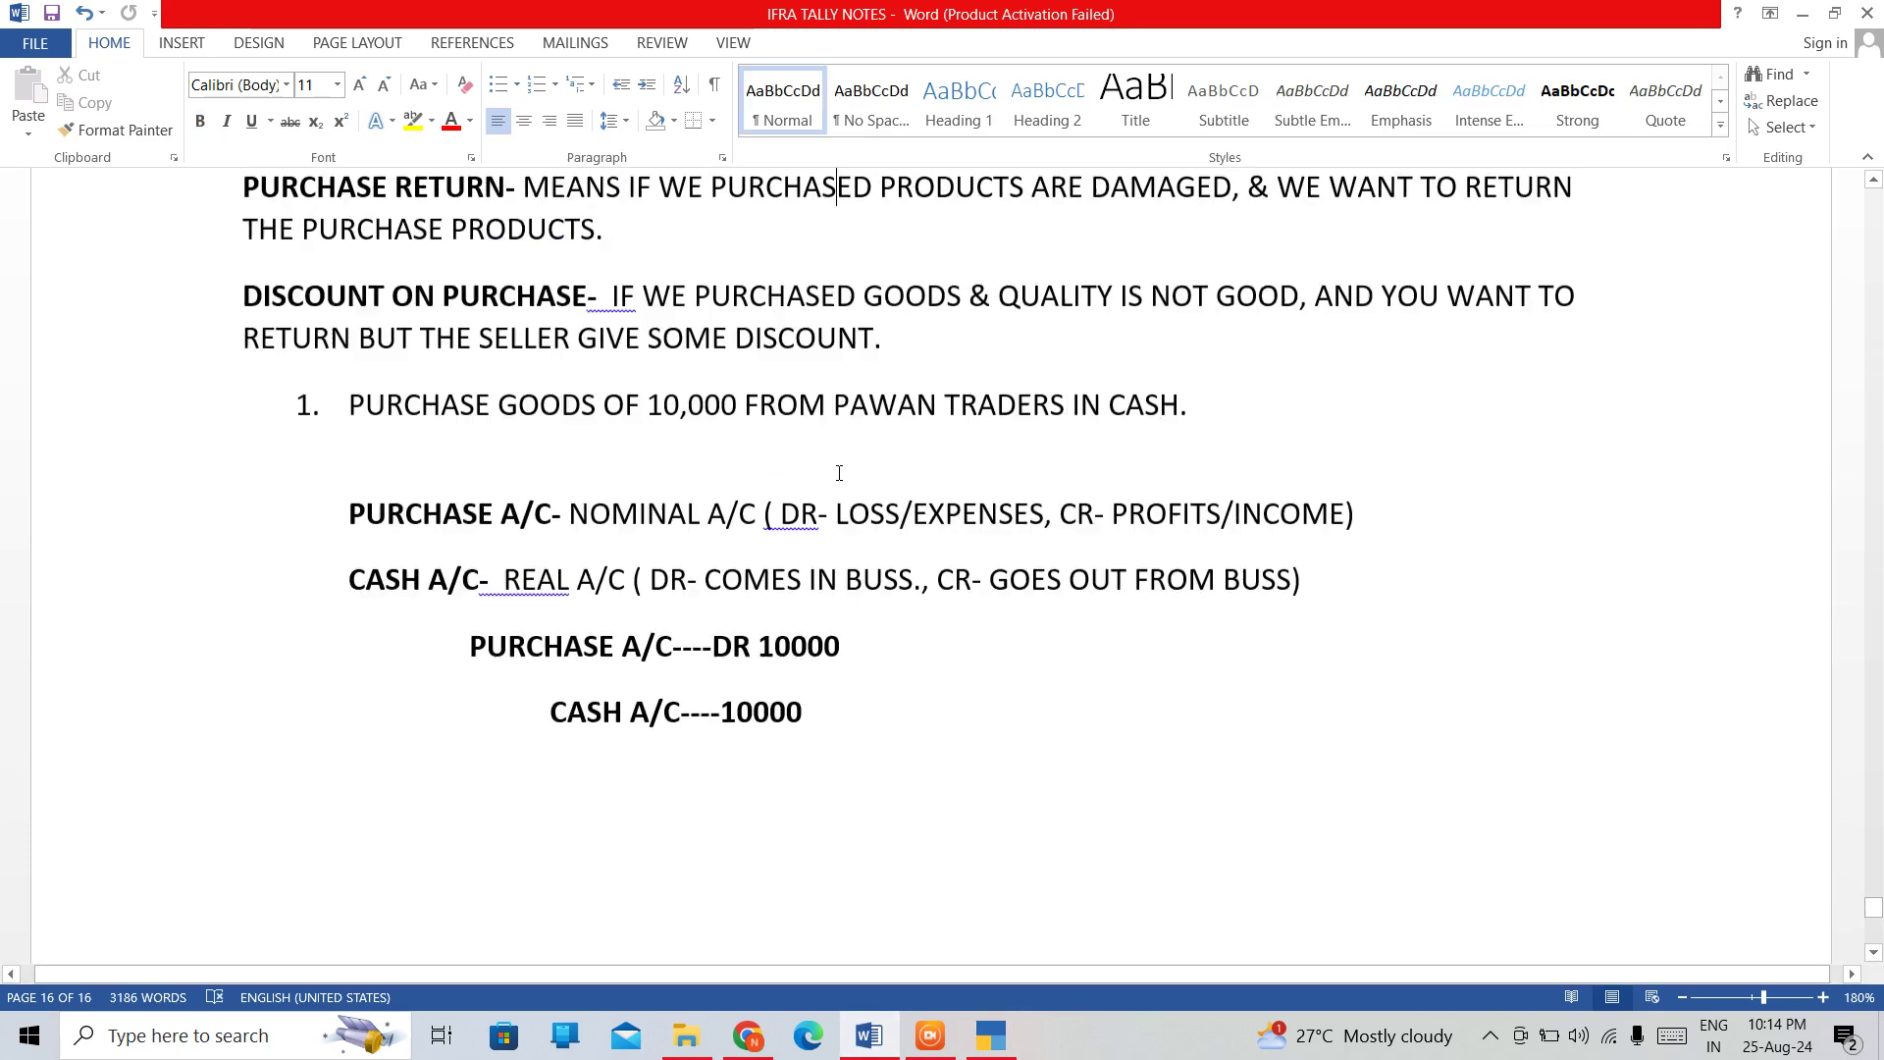
{"action": "key", "text": "Down"}
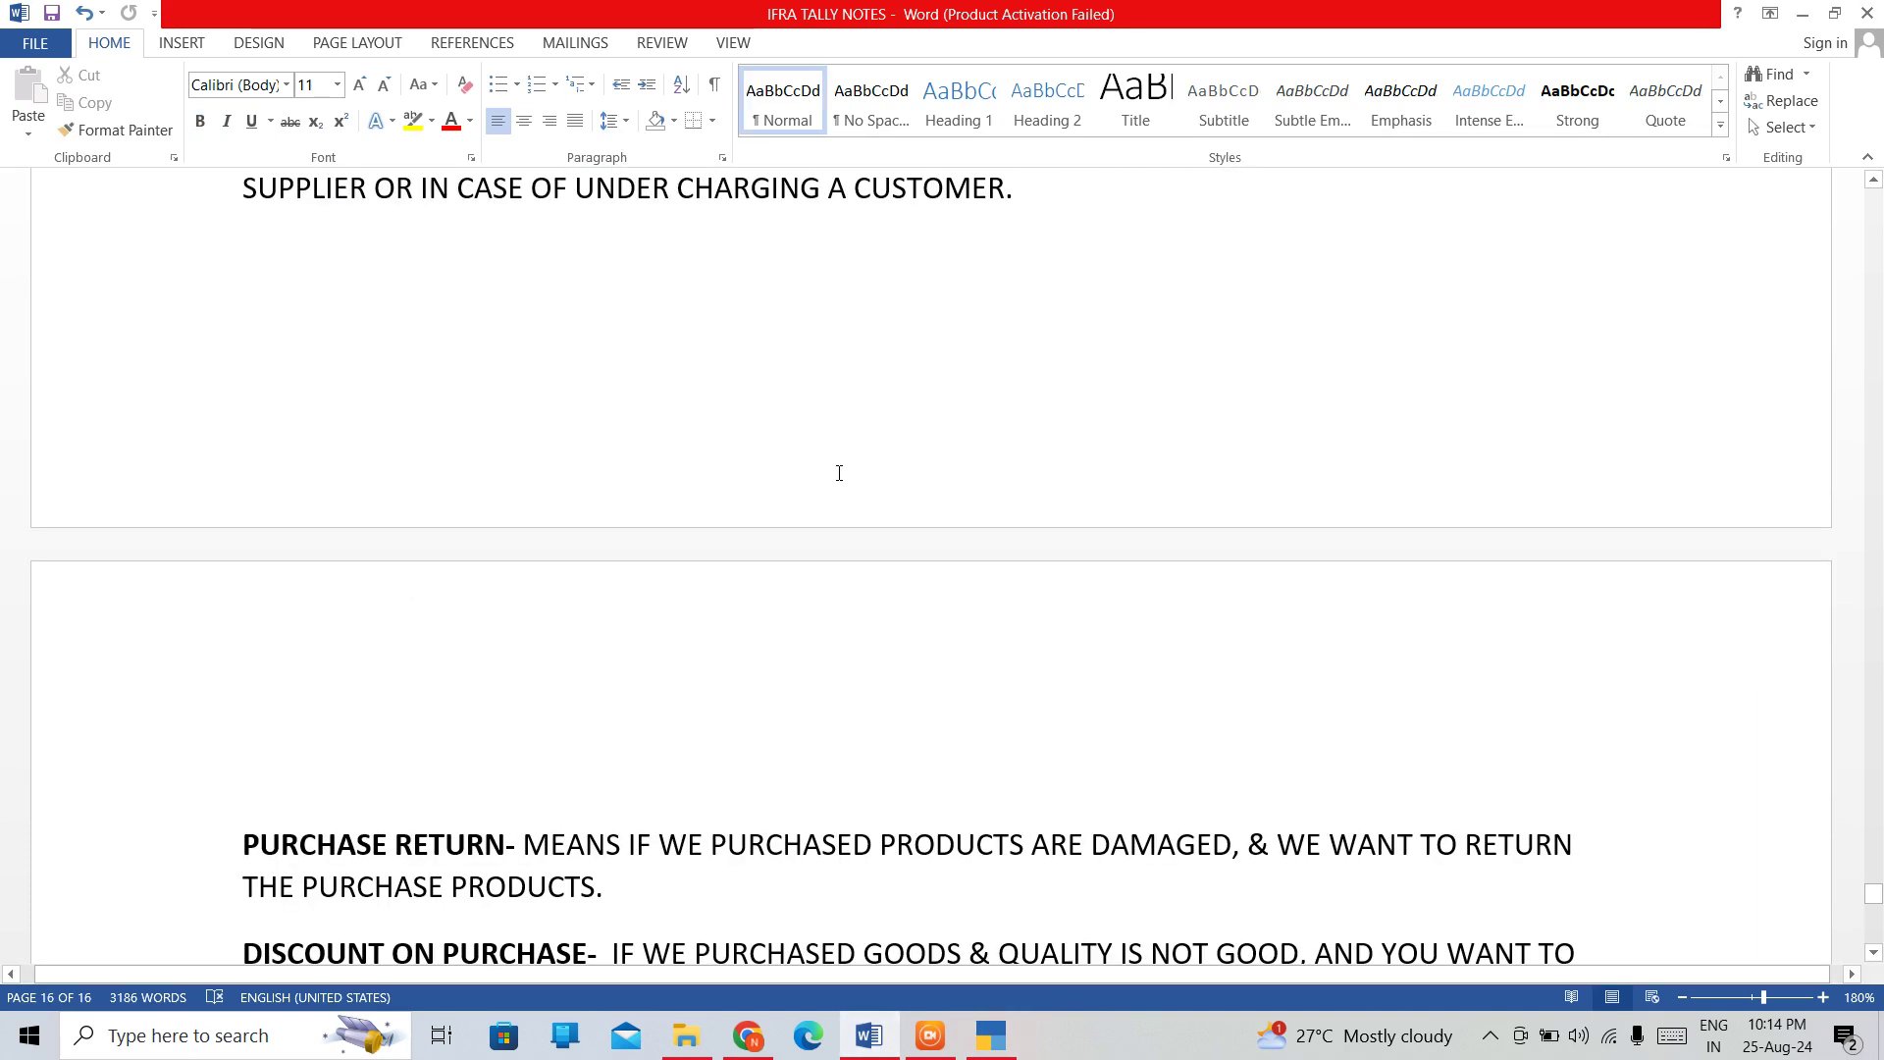
{"action": "key", "text": "Down"}
{"action": "key", "text": "Down"}
{"action": "key", "text": "Down"}
{"action": "key", "text": "Down"}
{"action": "key", "text": "Down"}
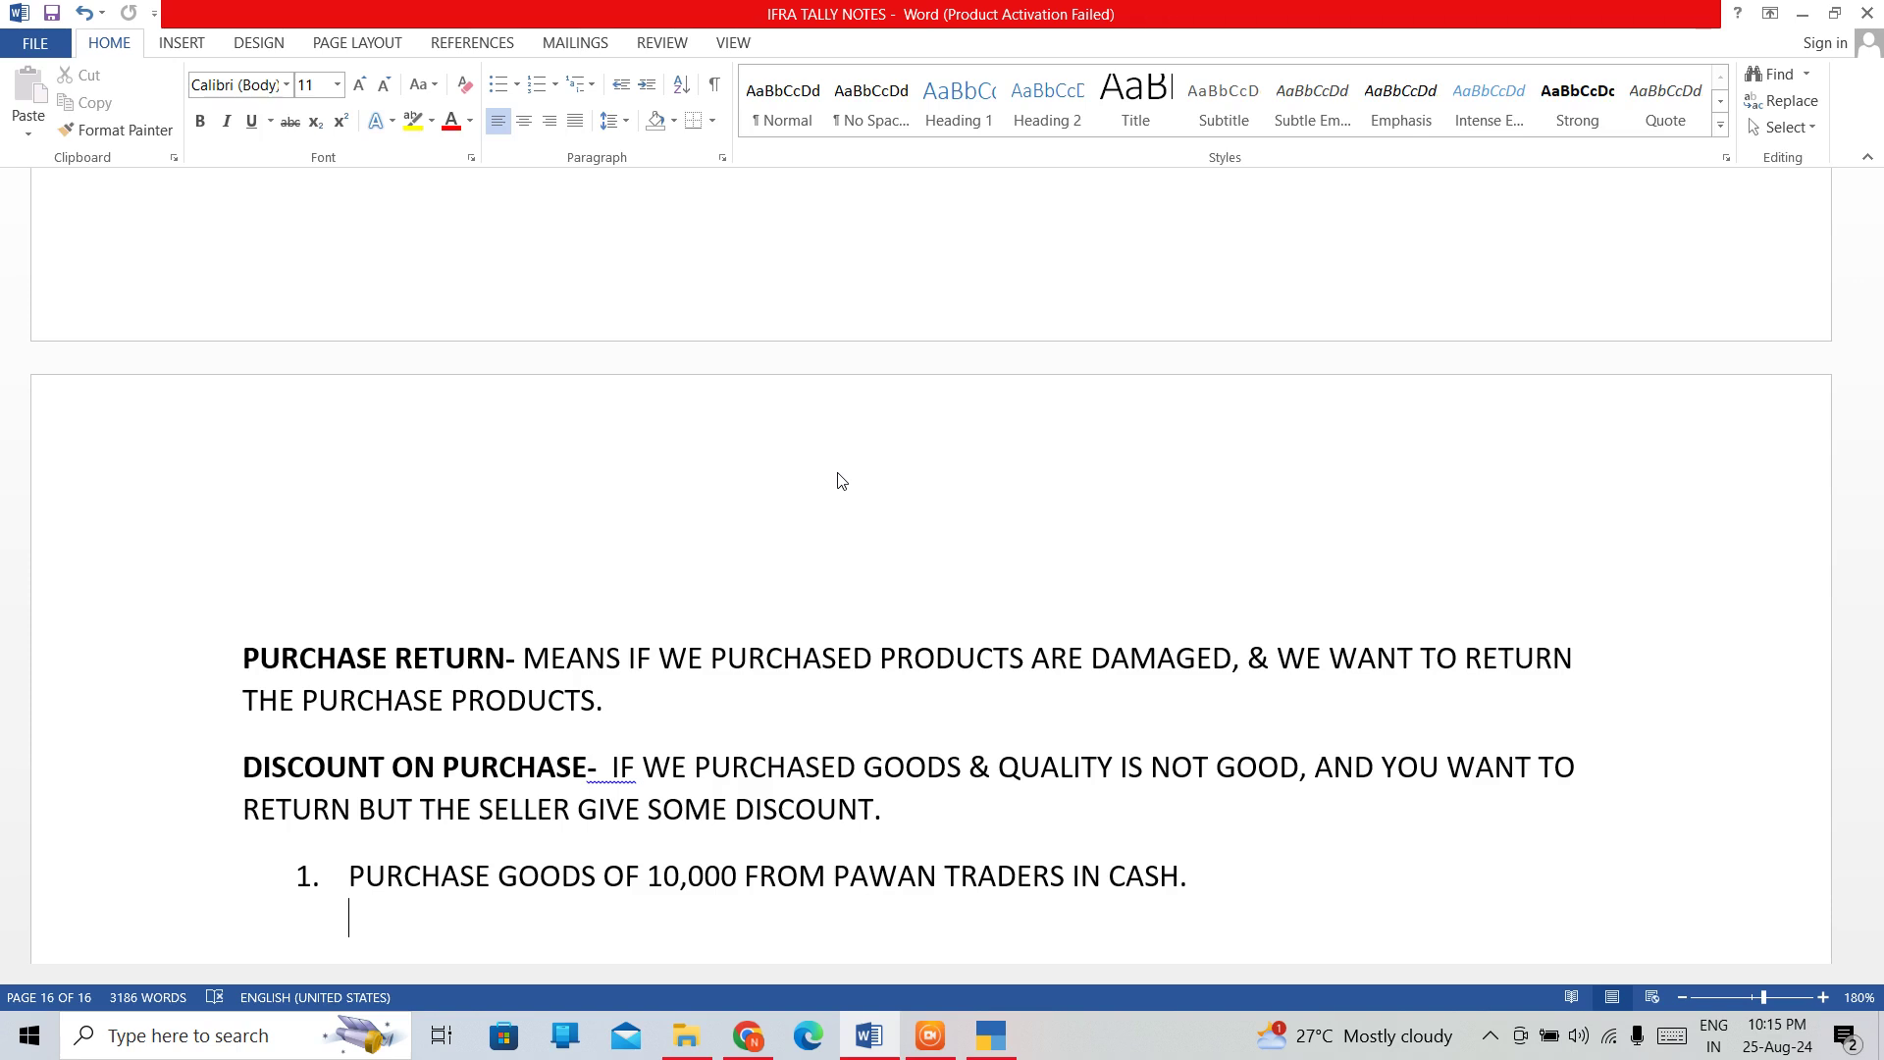
{"action": "key", "text": "Return"}
{"action": "type", "text": "PURCHASE A/C- NOMINAL A/C ( DR- LOSS/EXPENSES, CR- PROFITS/INCOME)"}
{"action": "key", "text": "Return"}
{"action": "type", "text": "CASH A/C-  REAL A/C ( DR- COMES IN BUSS., CR- GOES OUT FROM BUSS)"}
{"action": "key", "text": "Return"}
{"action": "key", "text": "Tab"}
{"action": "type", "text": "PURCHASE A/C----DR 10000"}
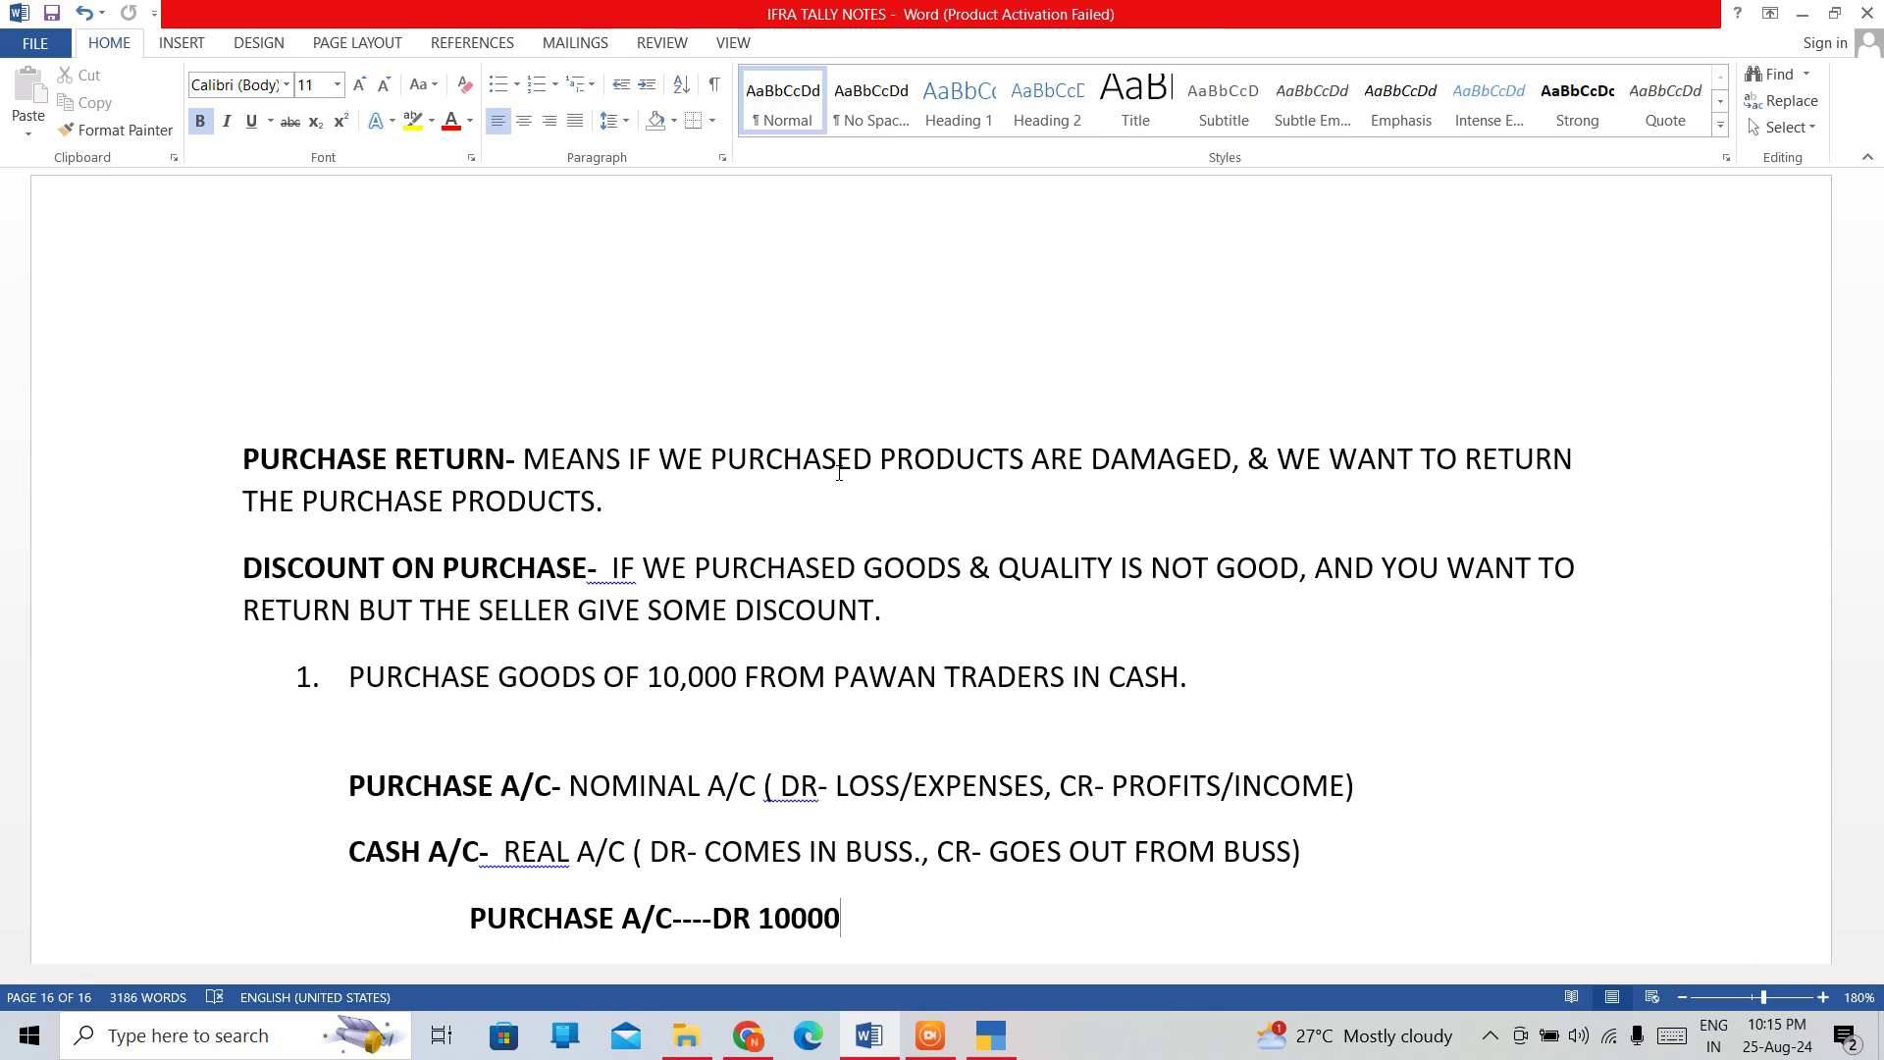
{"action": "type", "text": "CASH A/C----10000"}
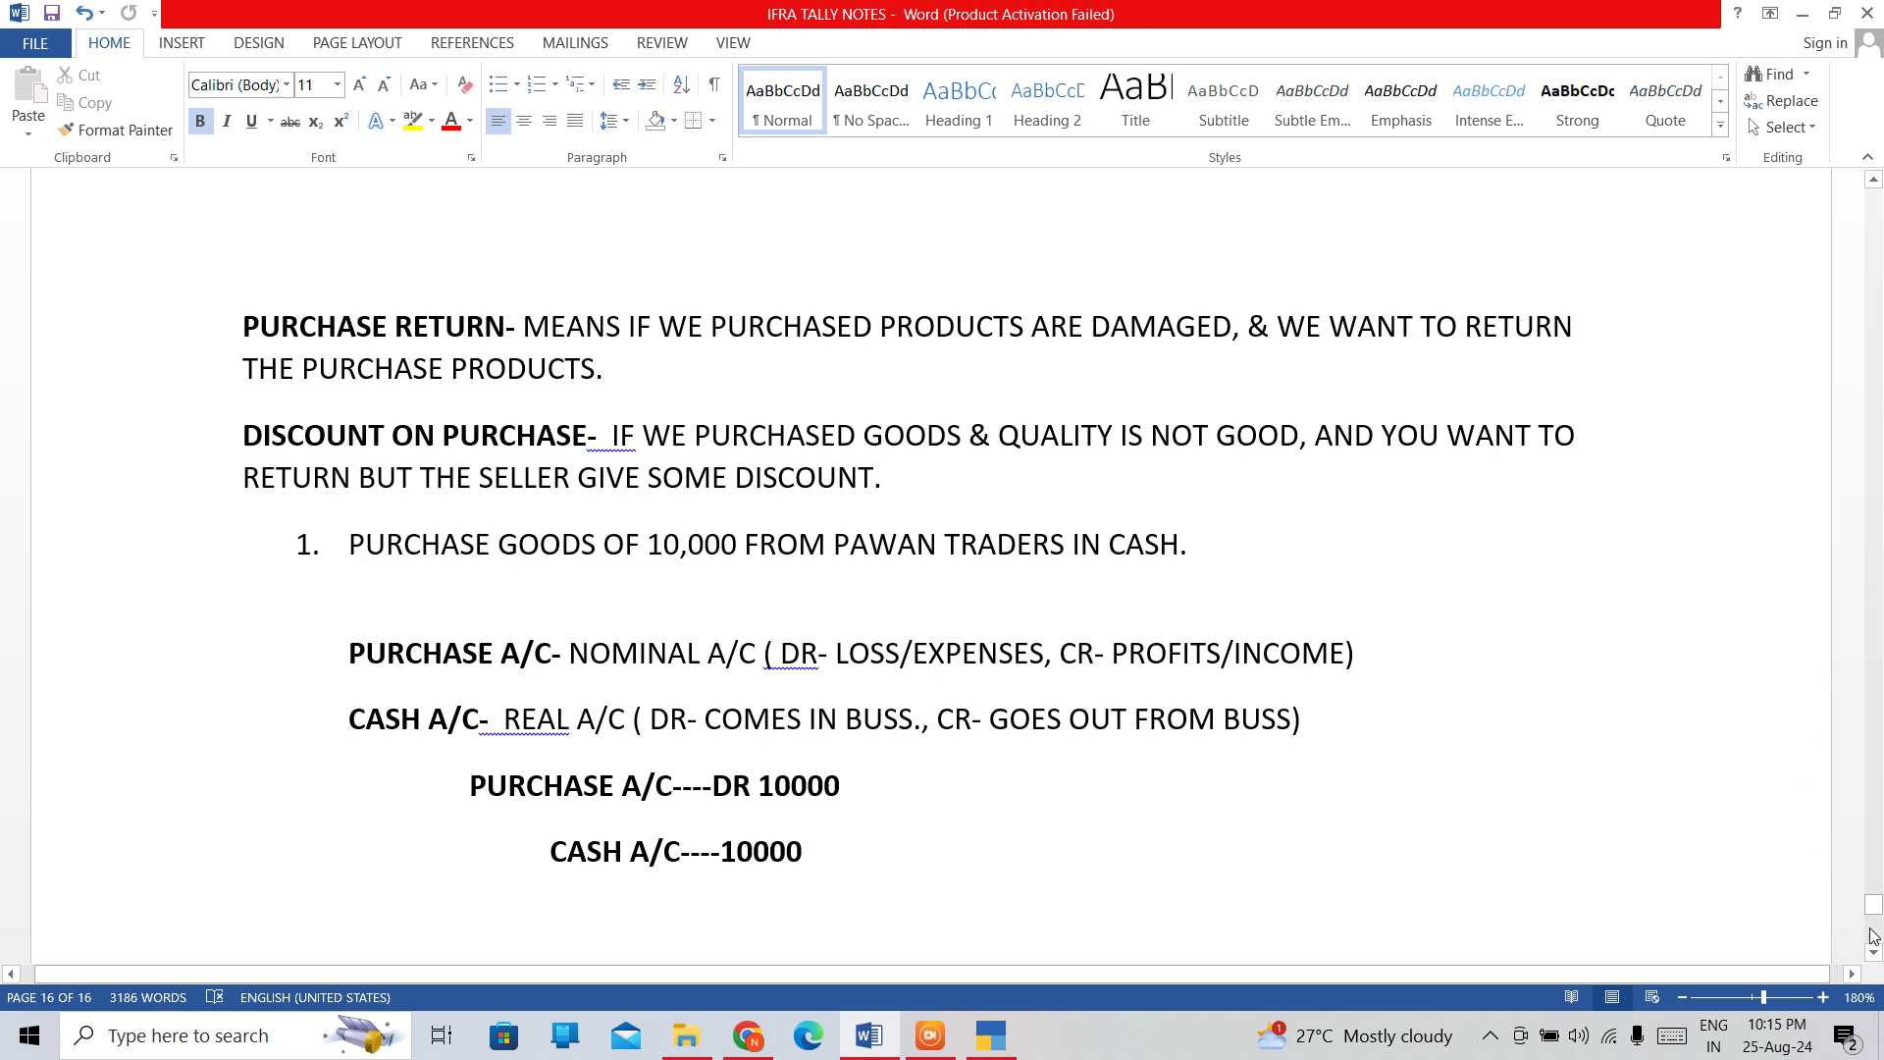
Add numbered item 2 below the cash purchase entry, reading "DISCOUNT ON PURCHASE WORTH 6000." in non-bold text
{"action": "left_click", "coordinate": [1873, 935]}
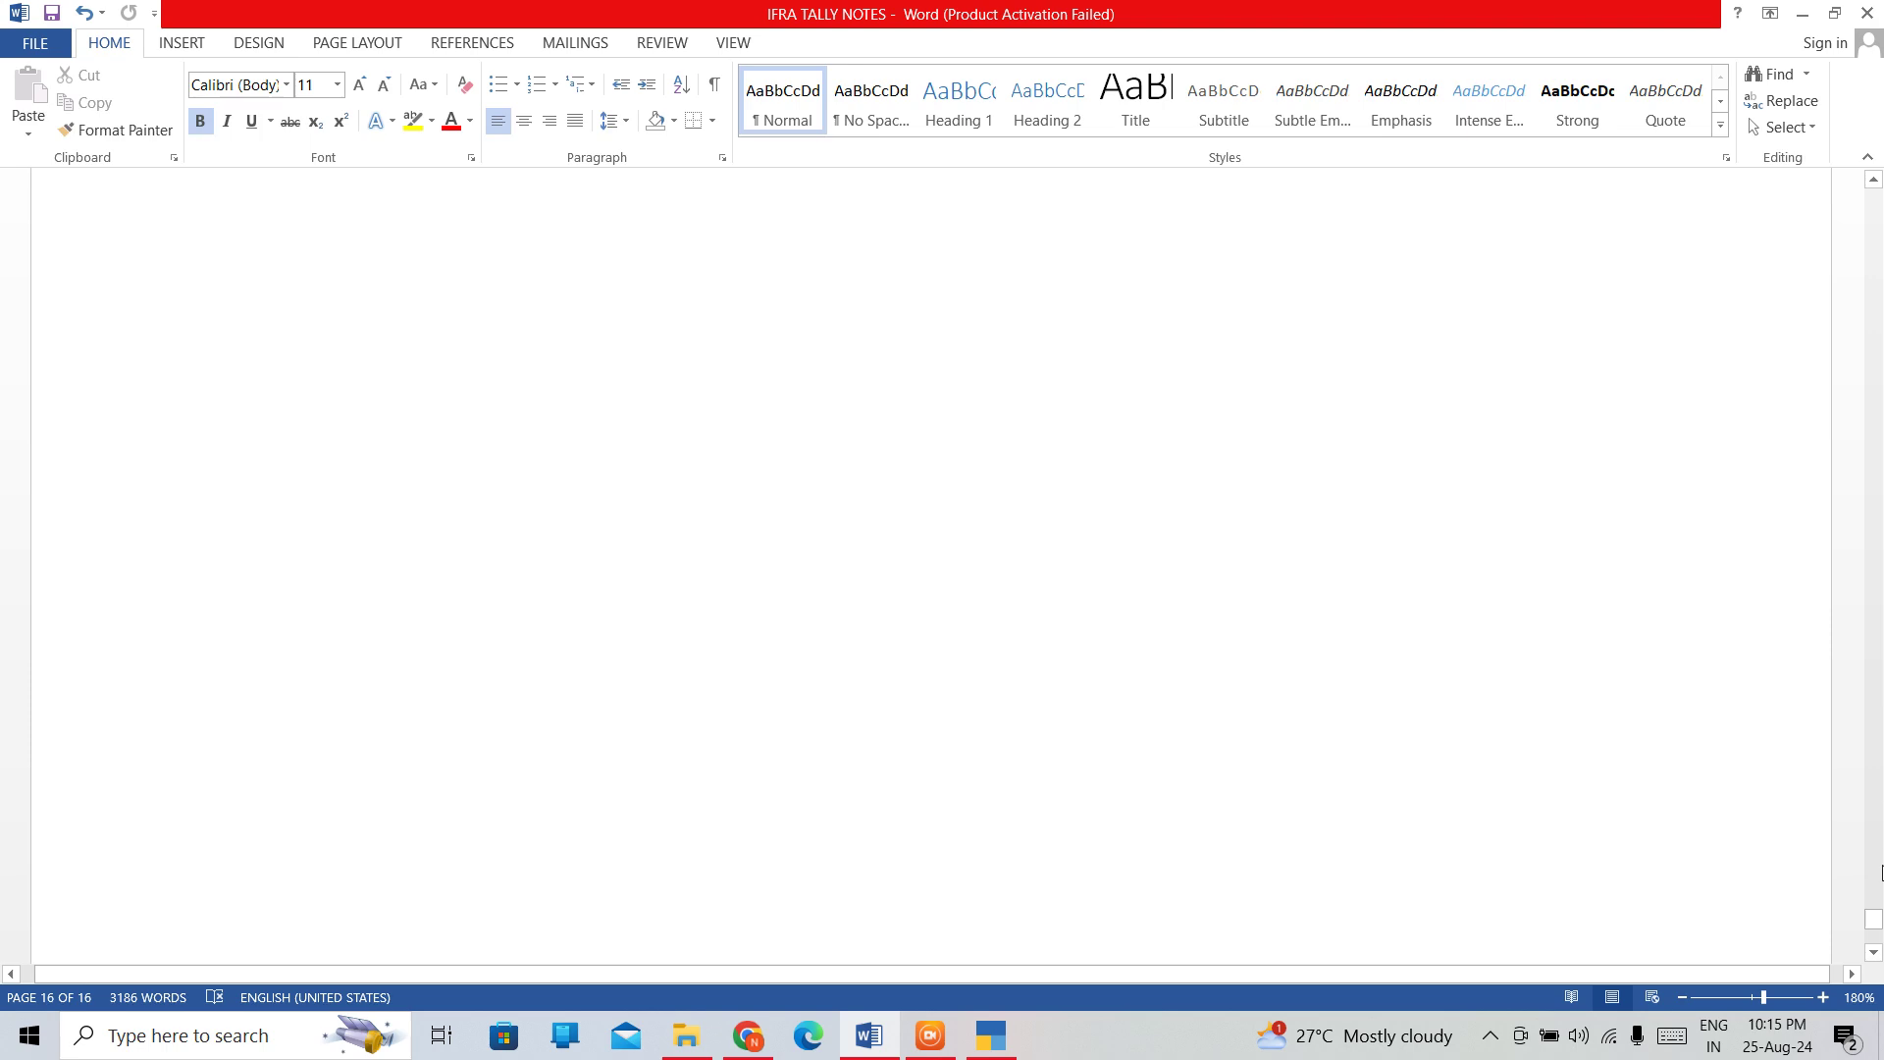
{"action": "left_click_drag", "start_coordinate": [1875, 922], "coordinate": [1875, 917]}
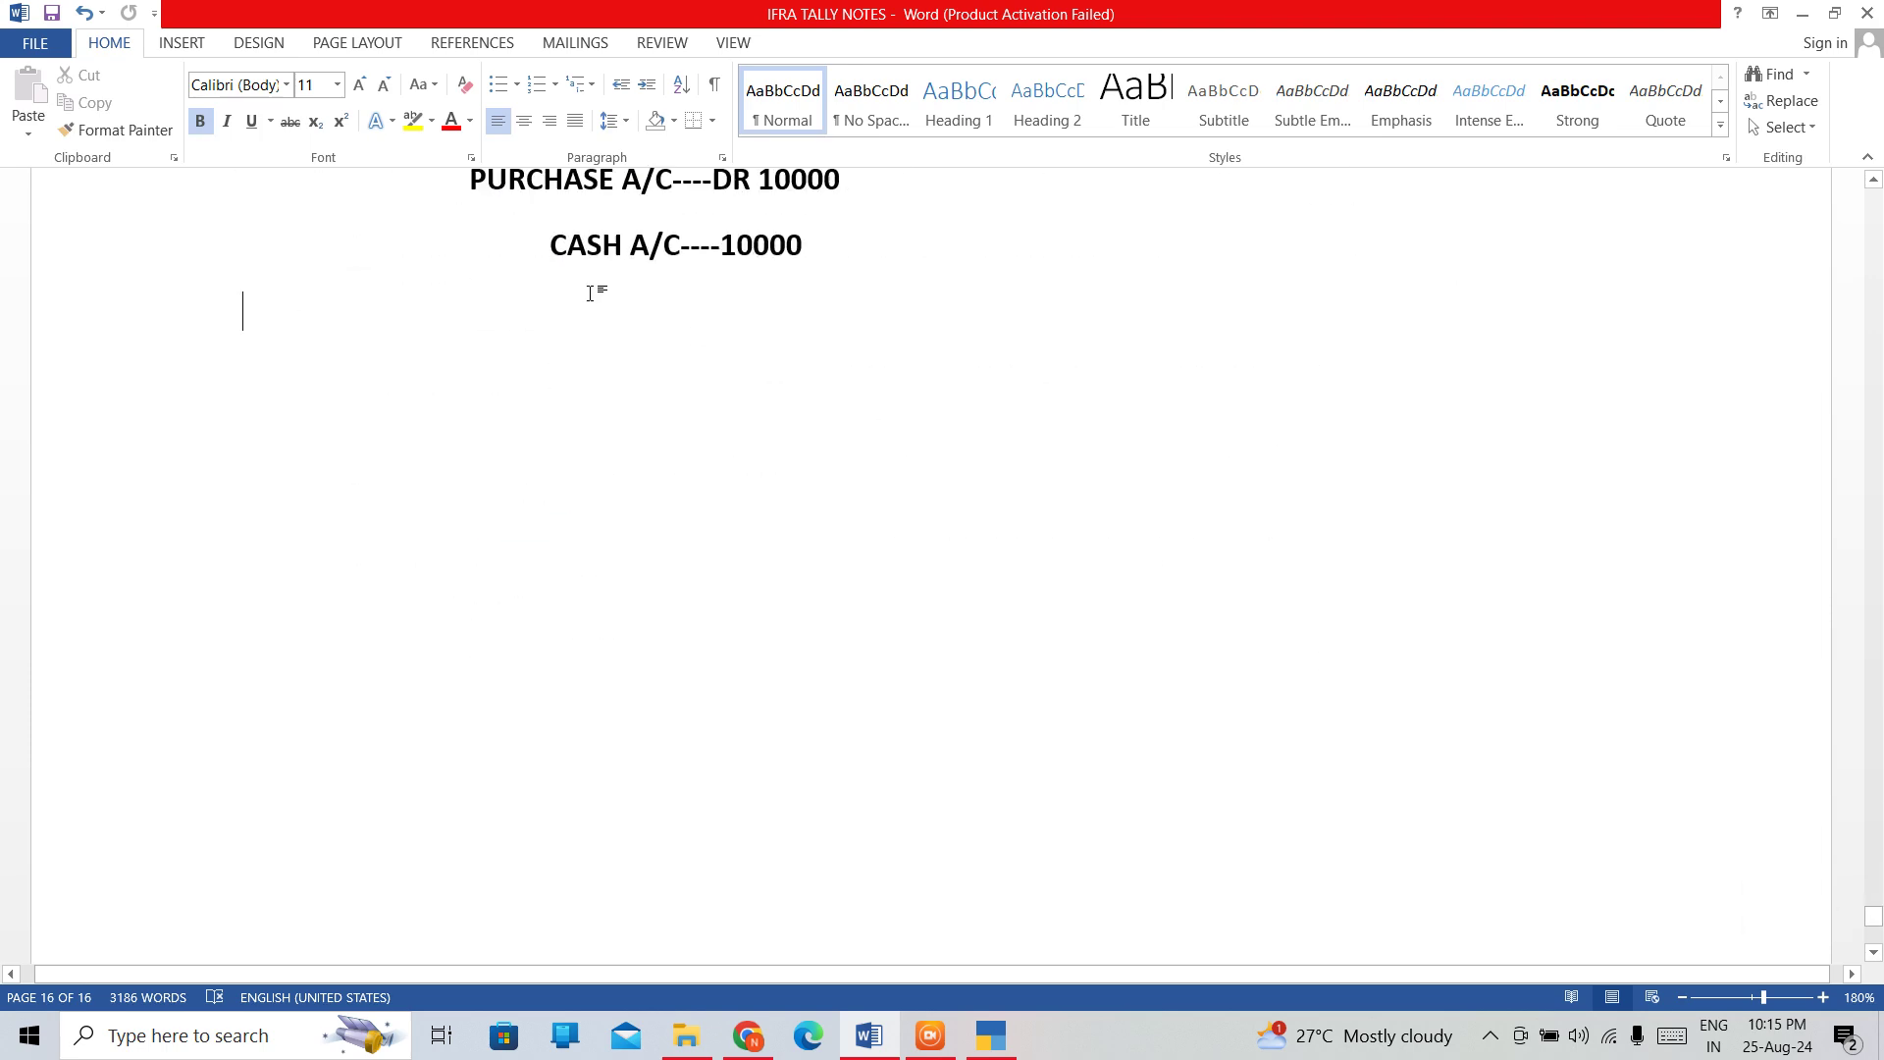
{"action": "type", "text": "2."}
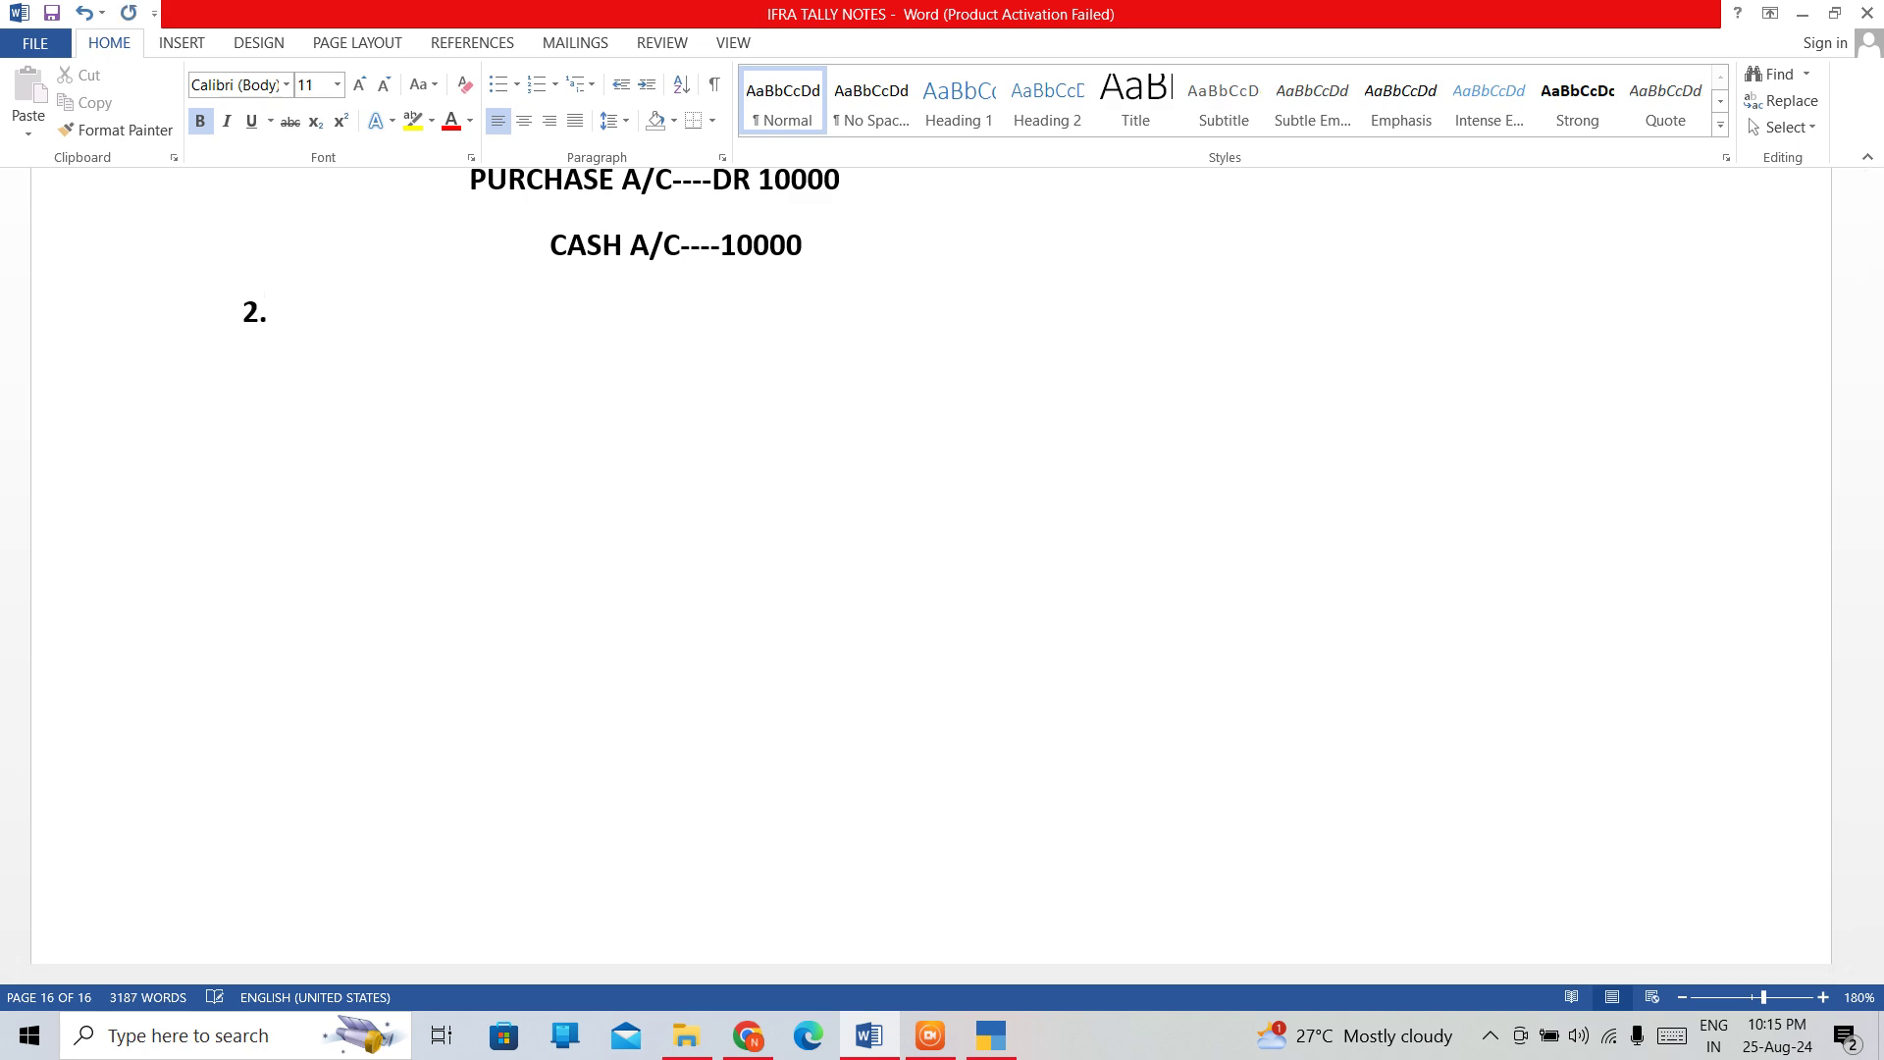
{"action": "key", "text": "space"}
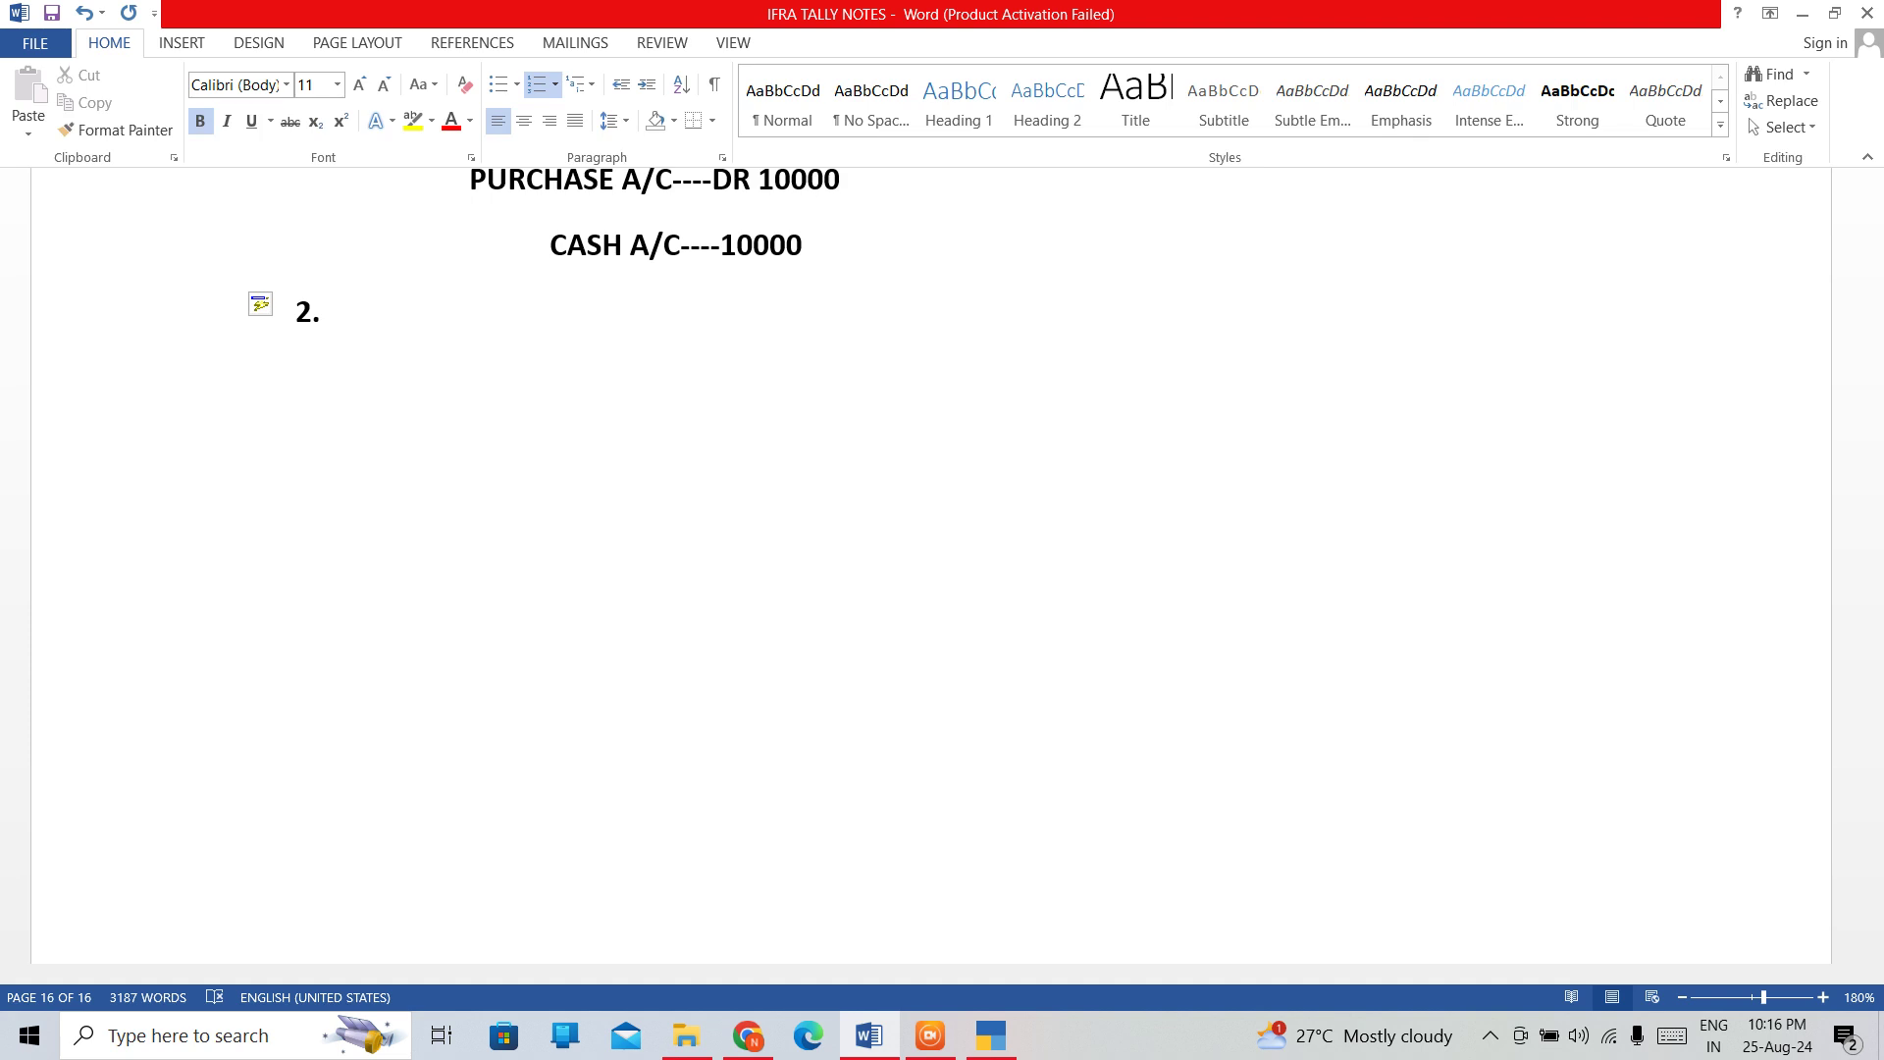
{"action": "type", "text": "D"}
{"action": "key", "text": "BackSpace"}
{"action": "key", "text": "ctrl+b"}
{"action": "type", "text": "DISCOUNT ON "}
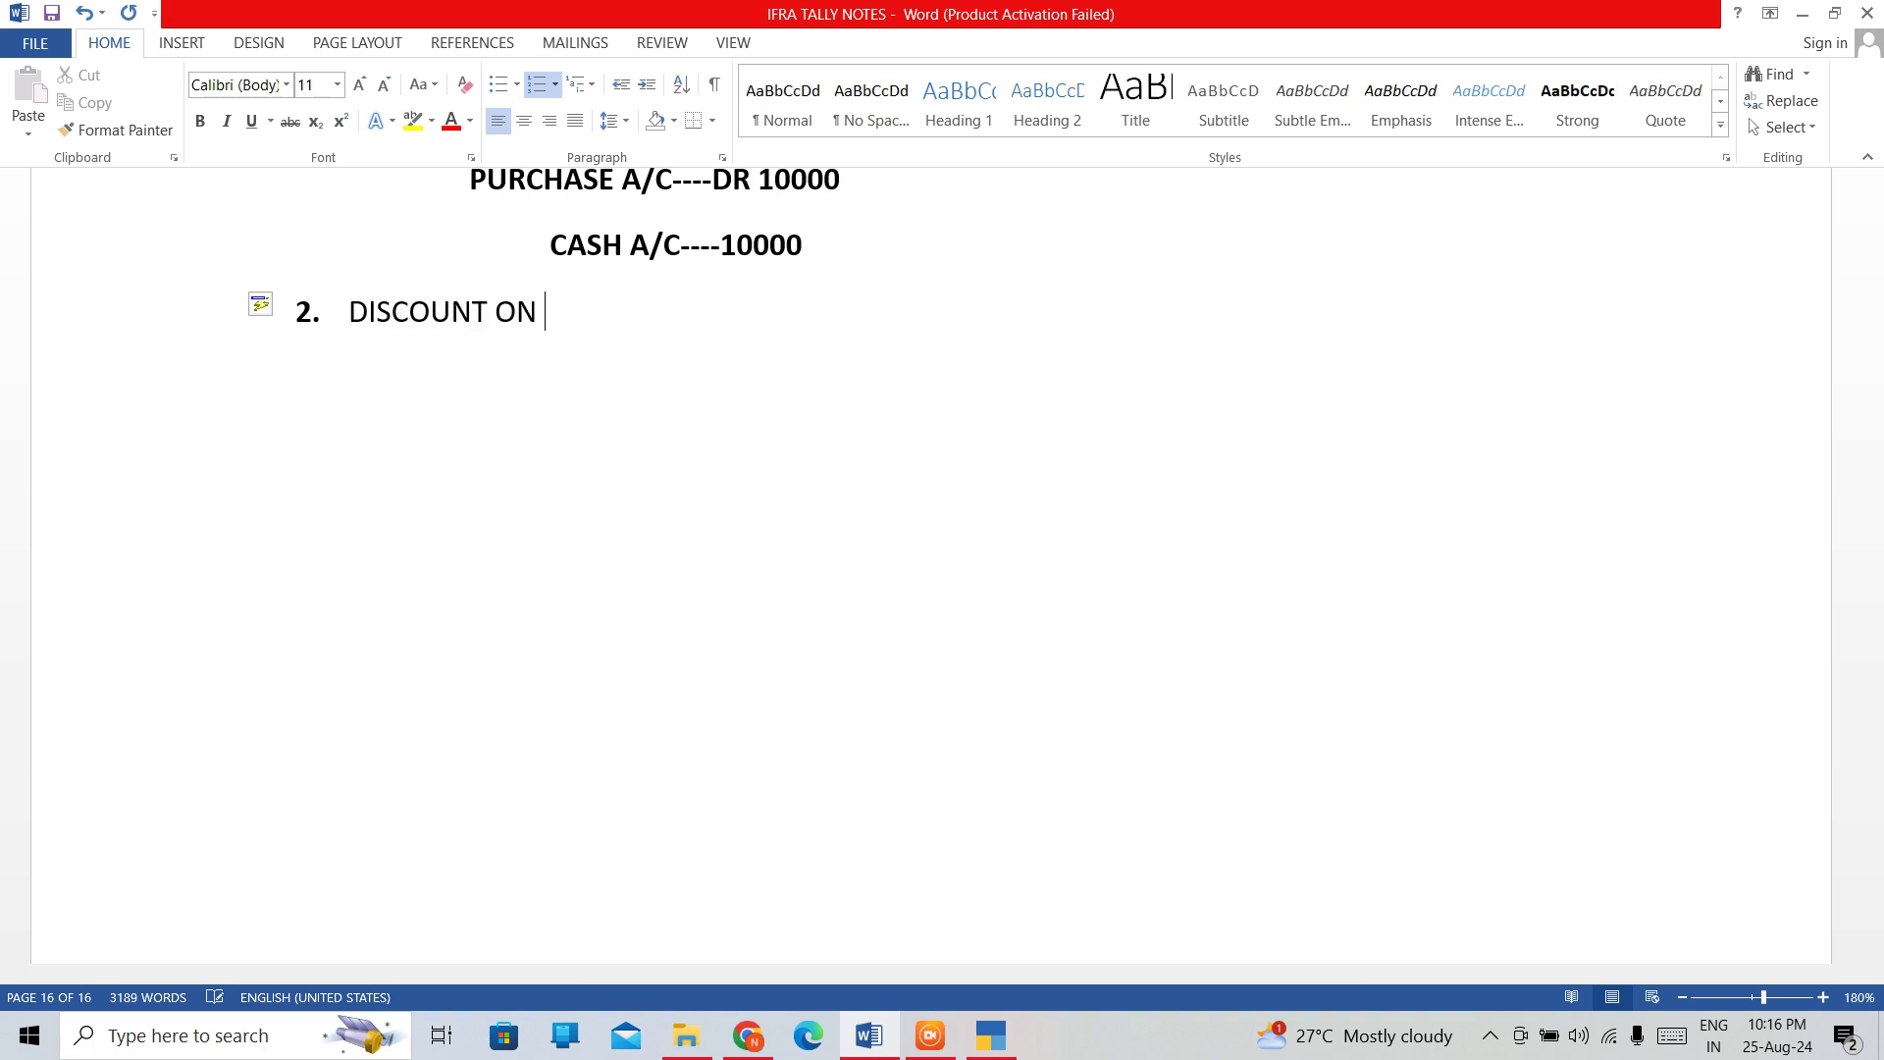
{"action": "type", "text": "PURCHASE"}
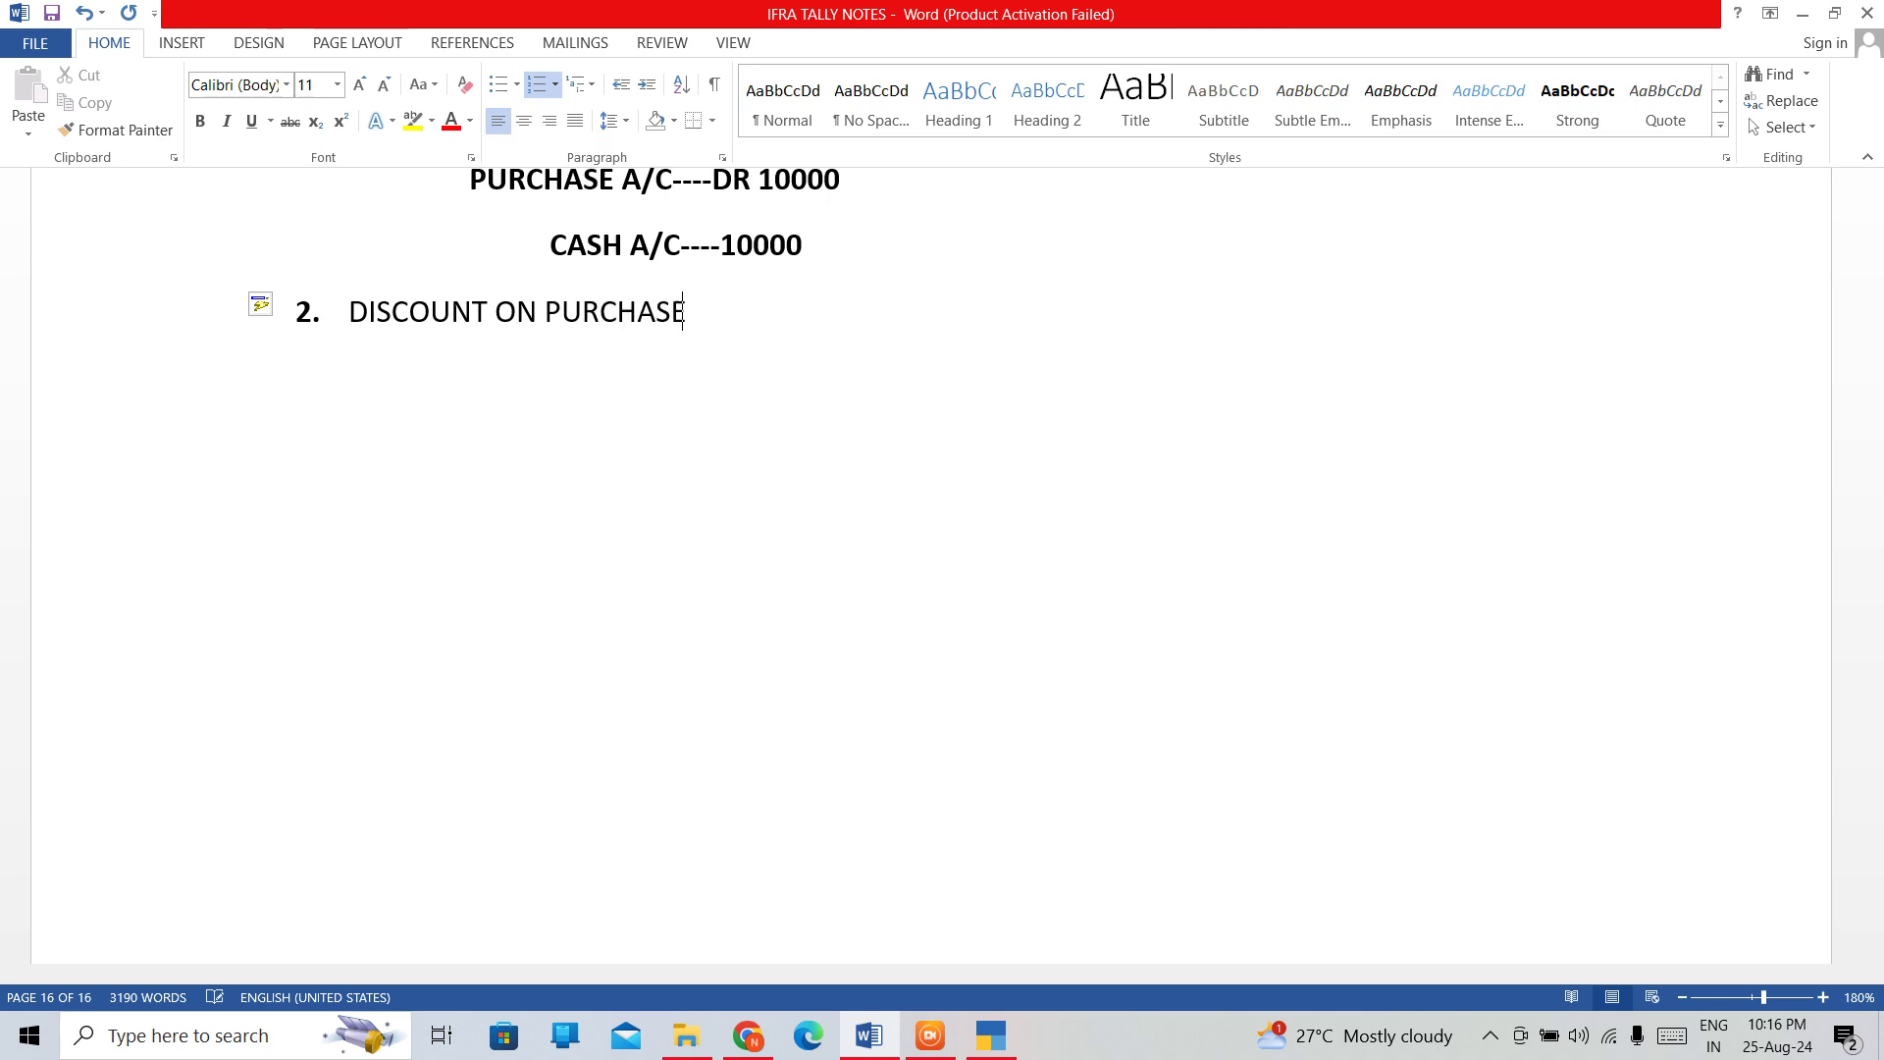
{"action": "type", "text": " WORTH 6000"}
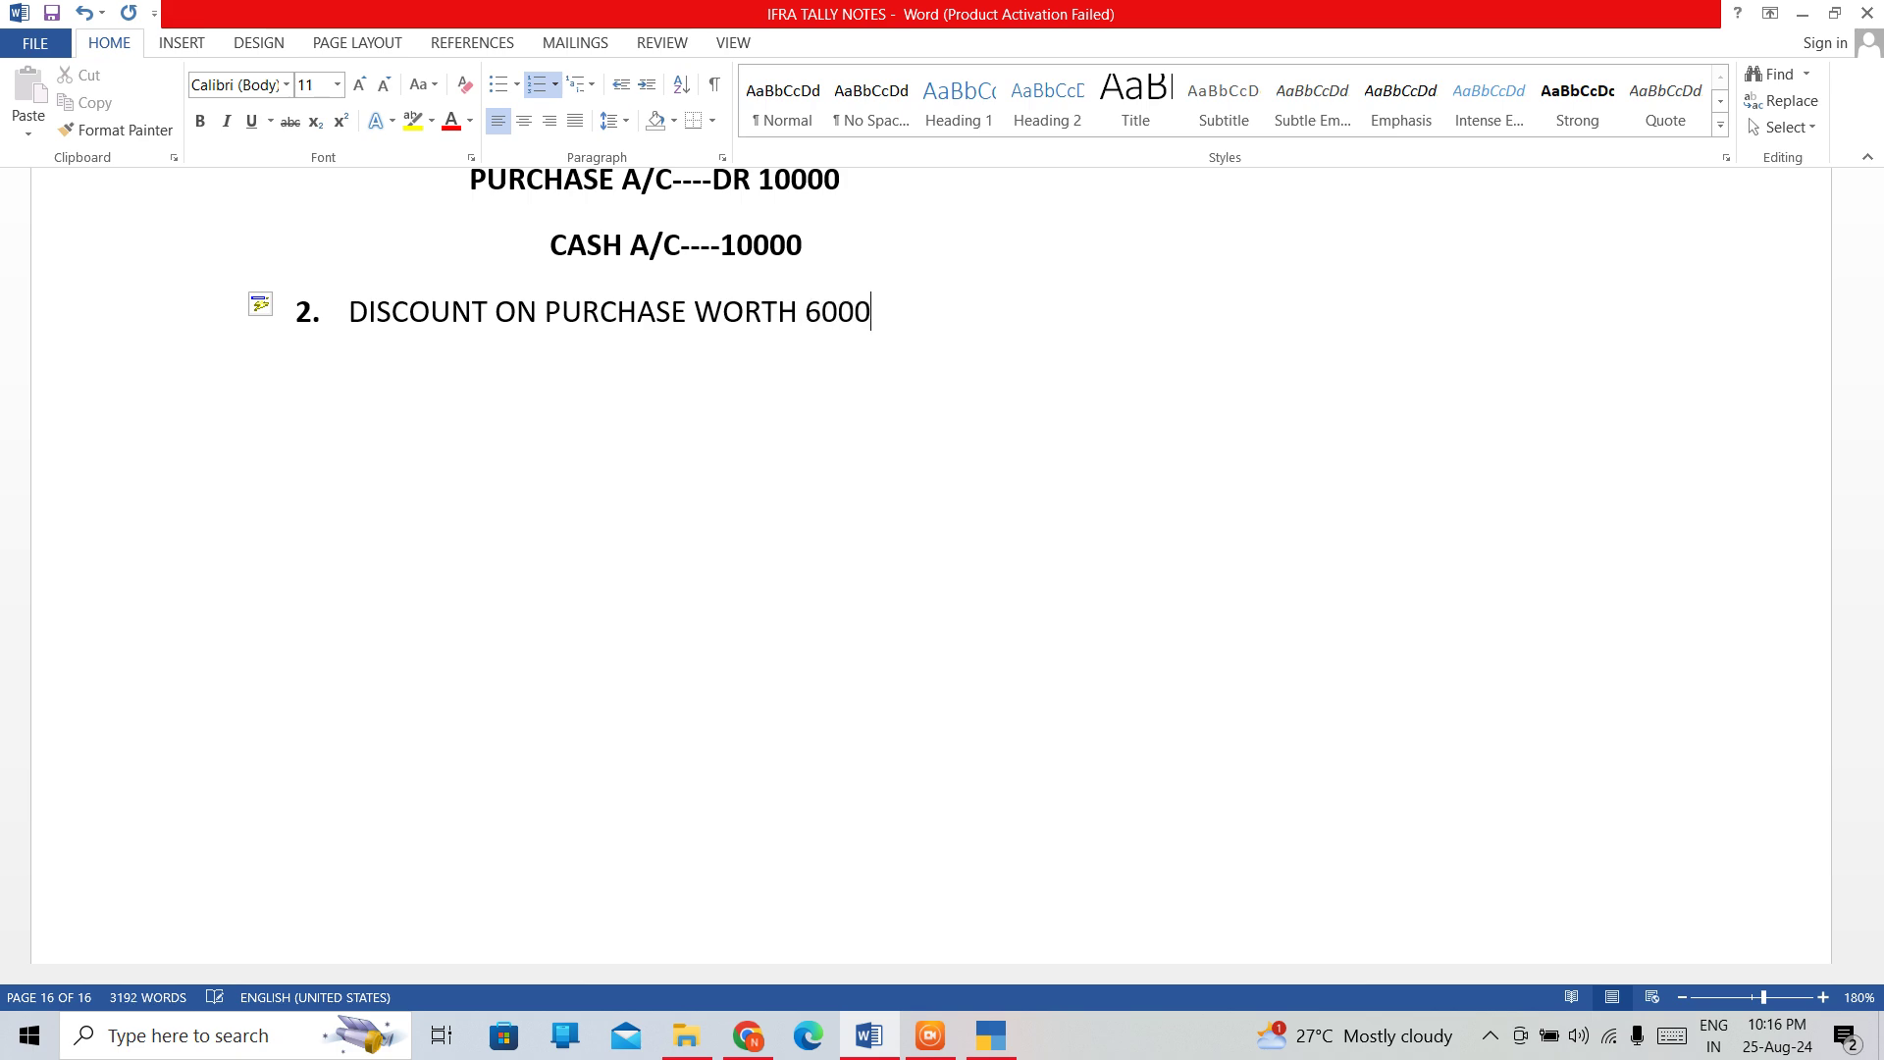
{"action": "type", "text": "."}
{"action": "key", "text": "Return"}
{"action": "key", "text": "Return"}
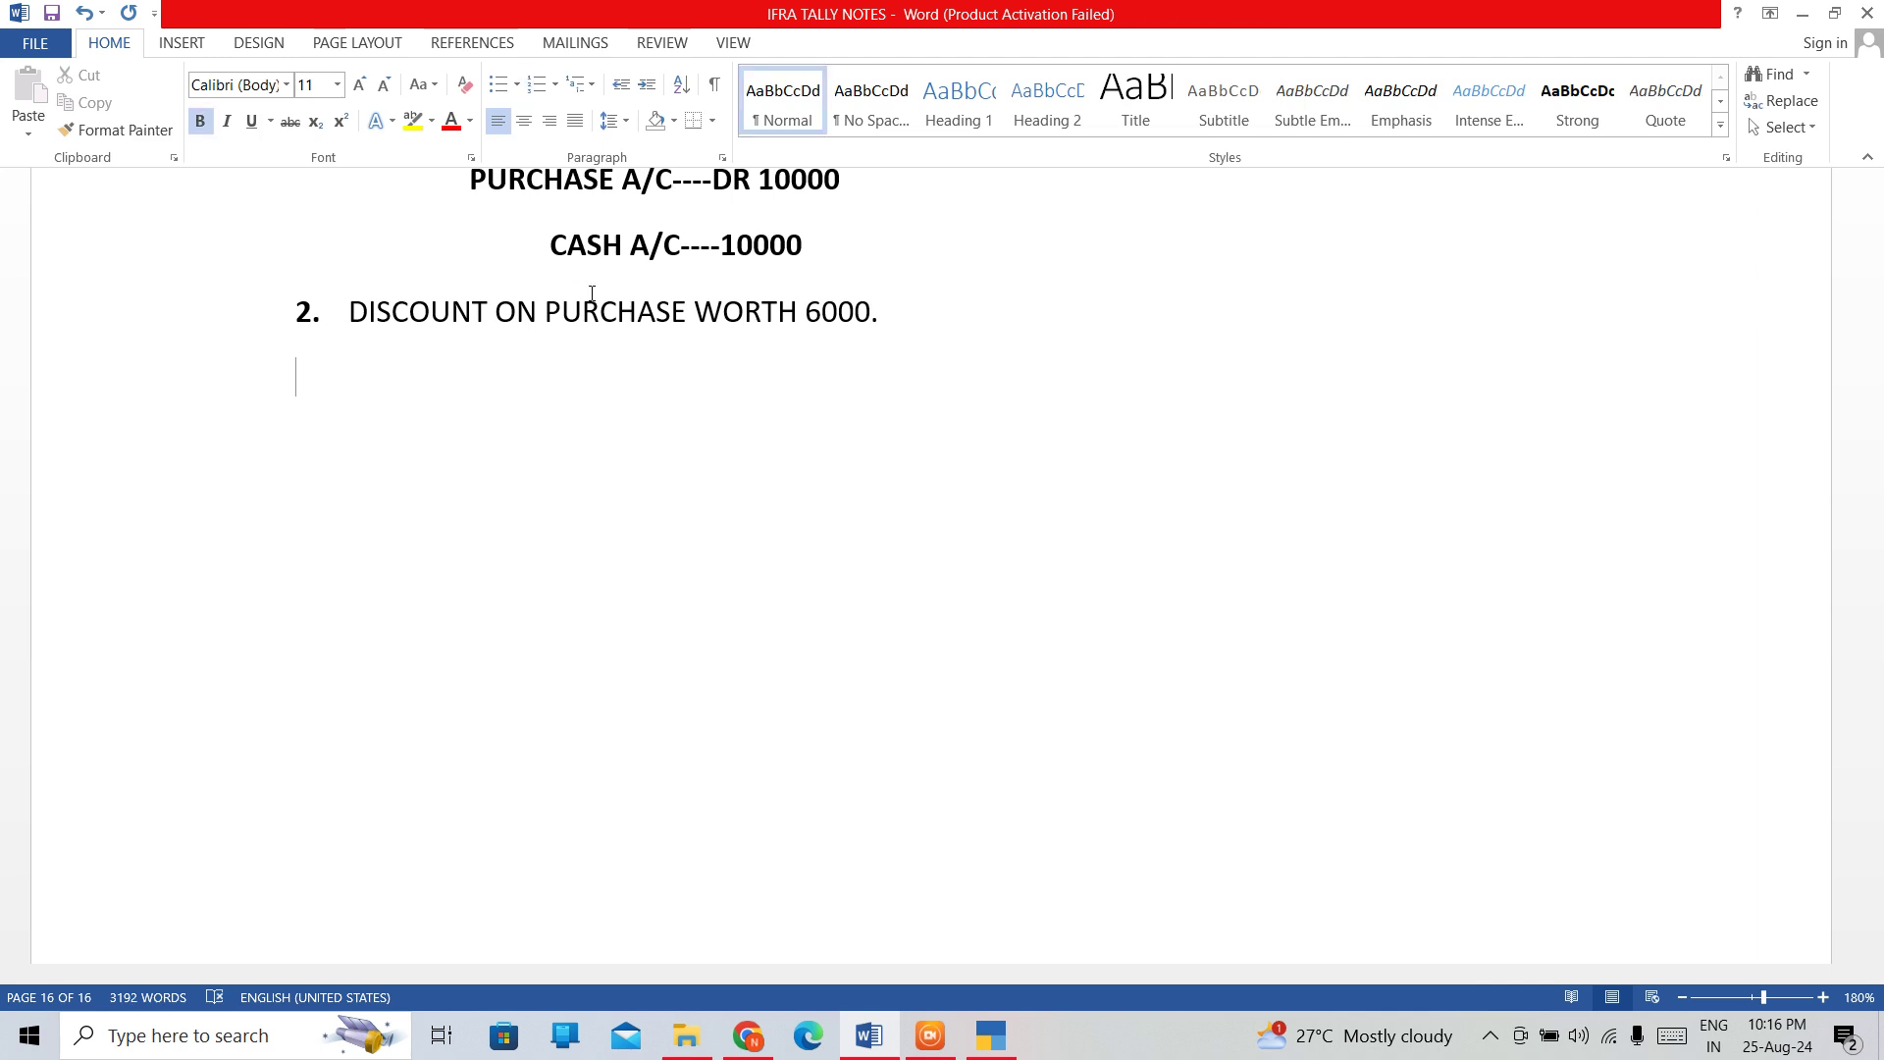
Switch to TallyPrime and set the purchase voucher's supplier invoice number to 3, dated 1-Apr-24
{"action": "left_click", "coordinate": [994, 1037]}
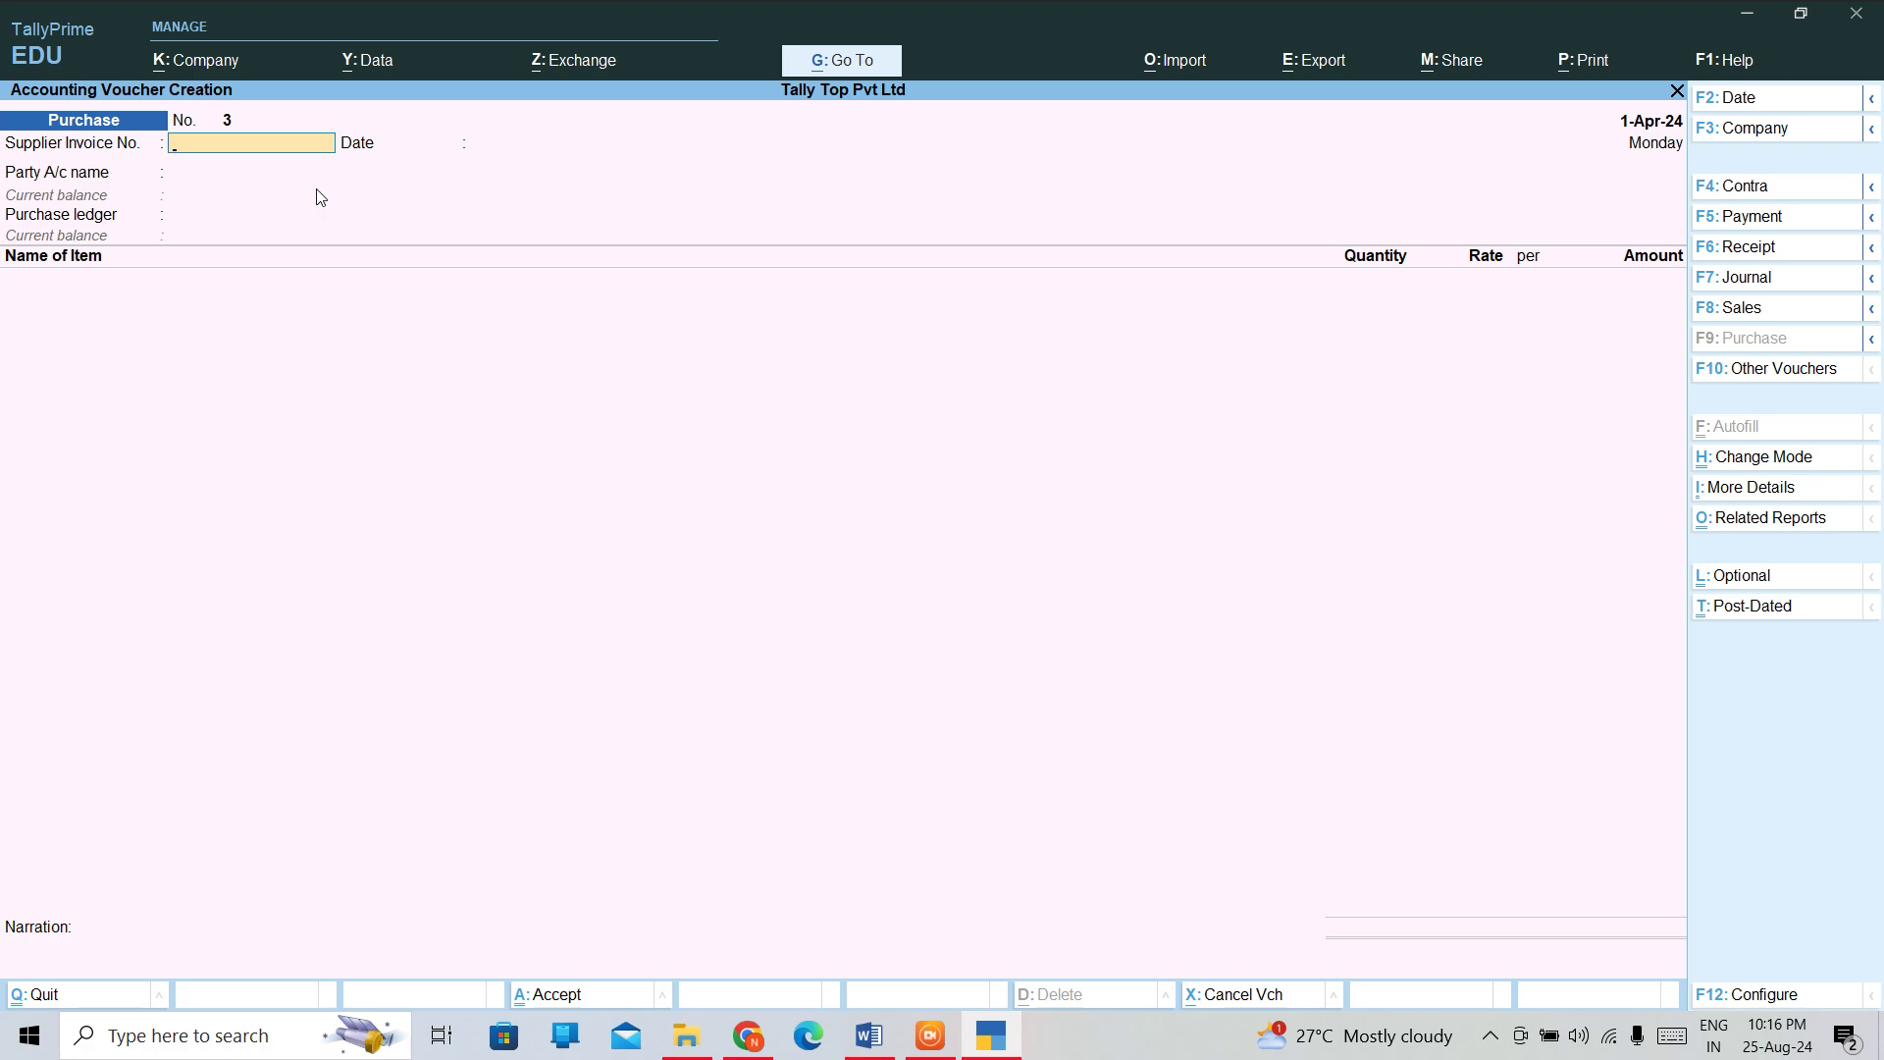
{"action": "type", "text": "3"}
{"action": "key", "text": "Return"}
{"action": "key", "text": "Return"}
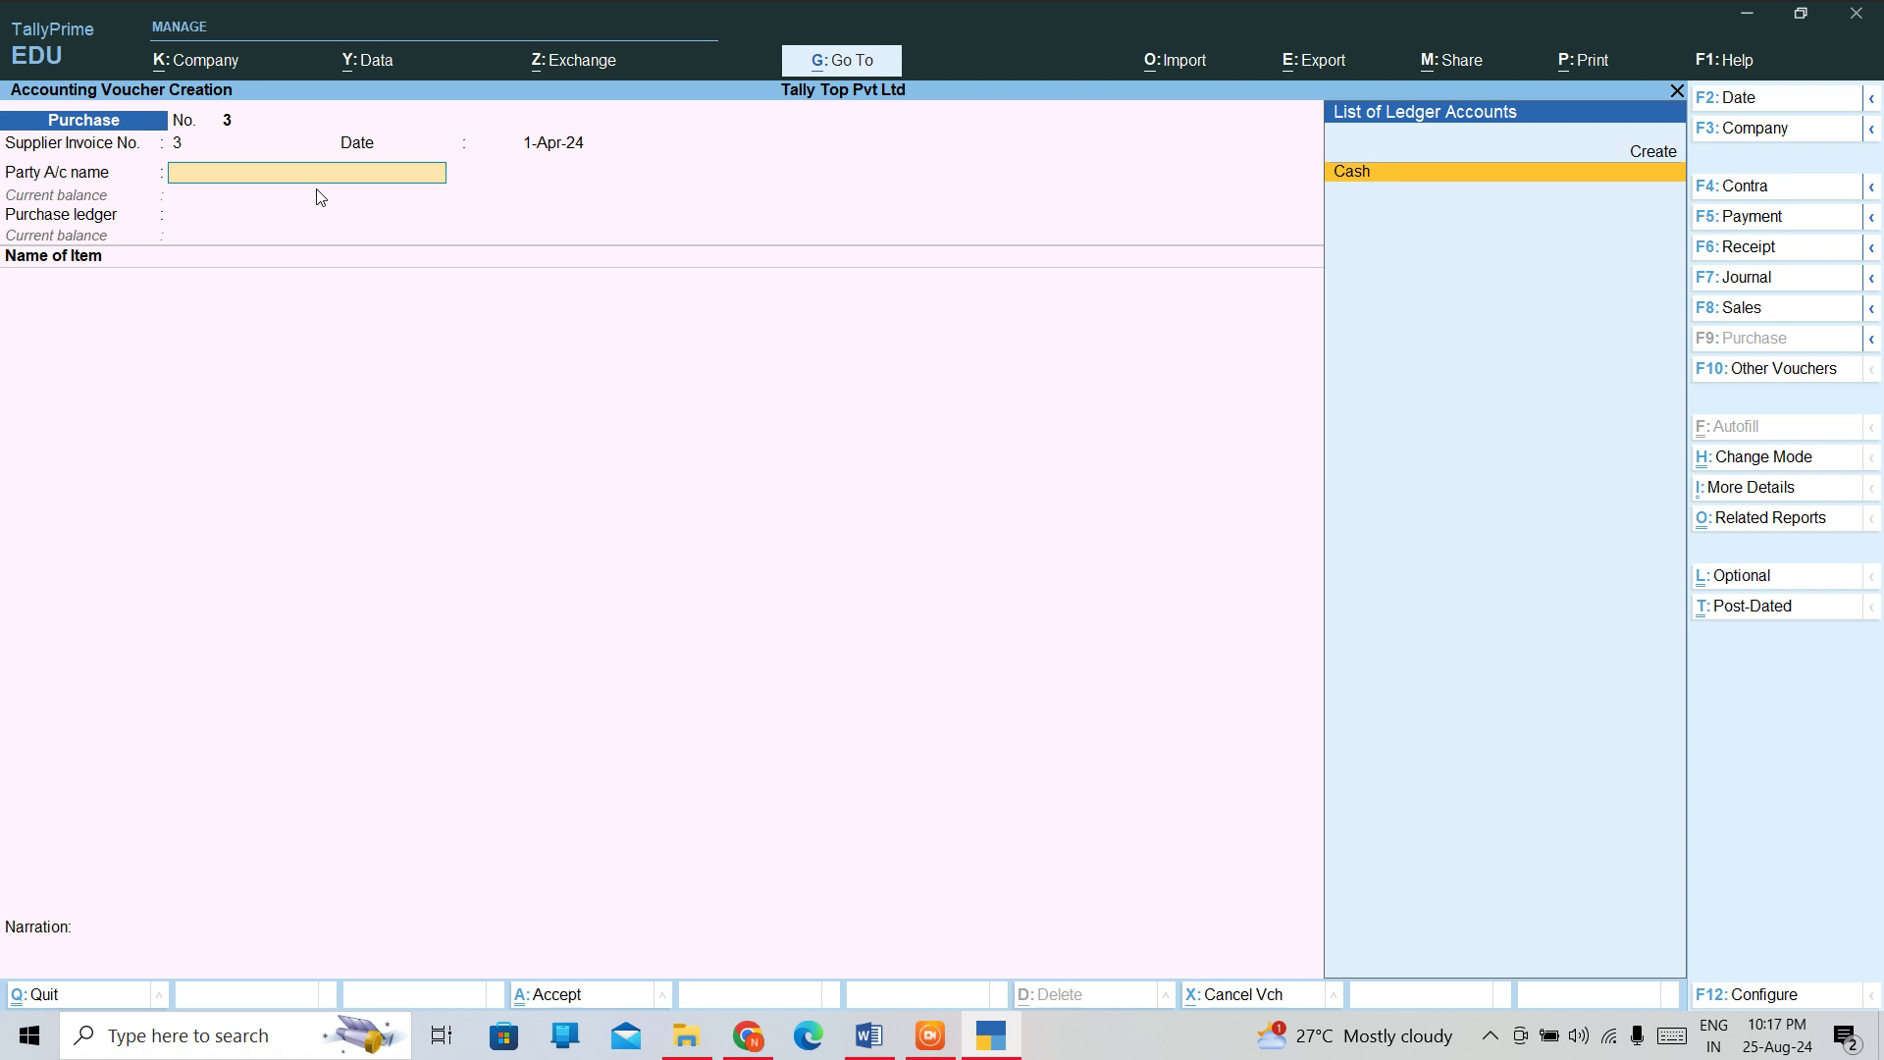
Choose Cash as the party account, set the receipt note to Not Applicable and leave the other receipt details blank
{"action": "key", "text": "Return"}
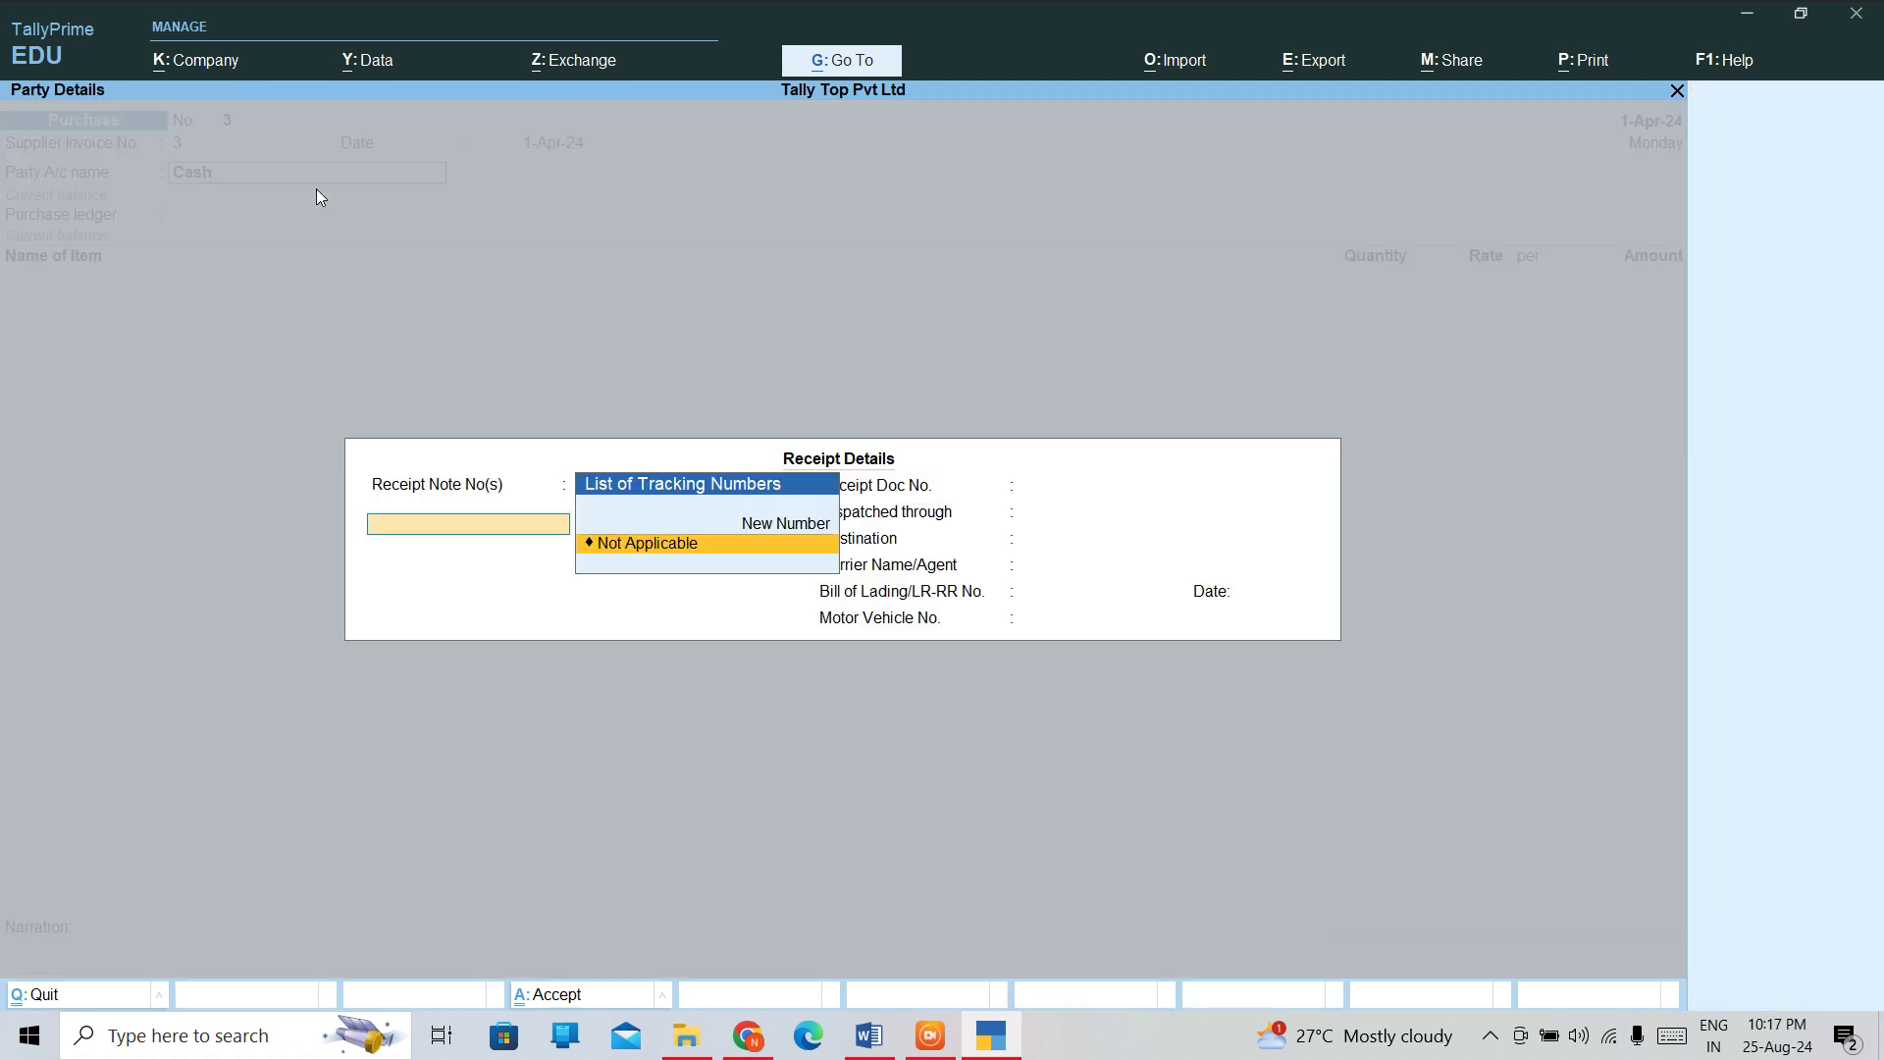
{"action": "key", "text": "Return"}
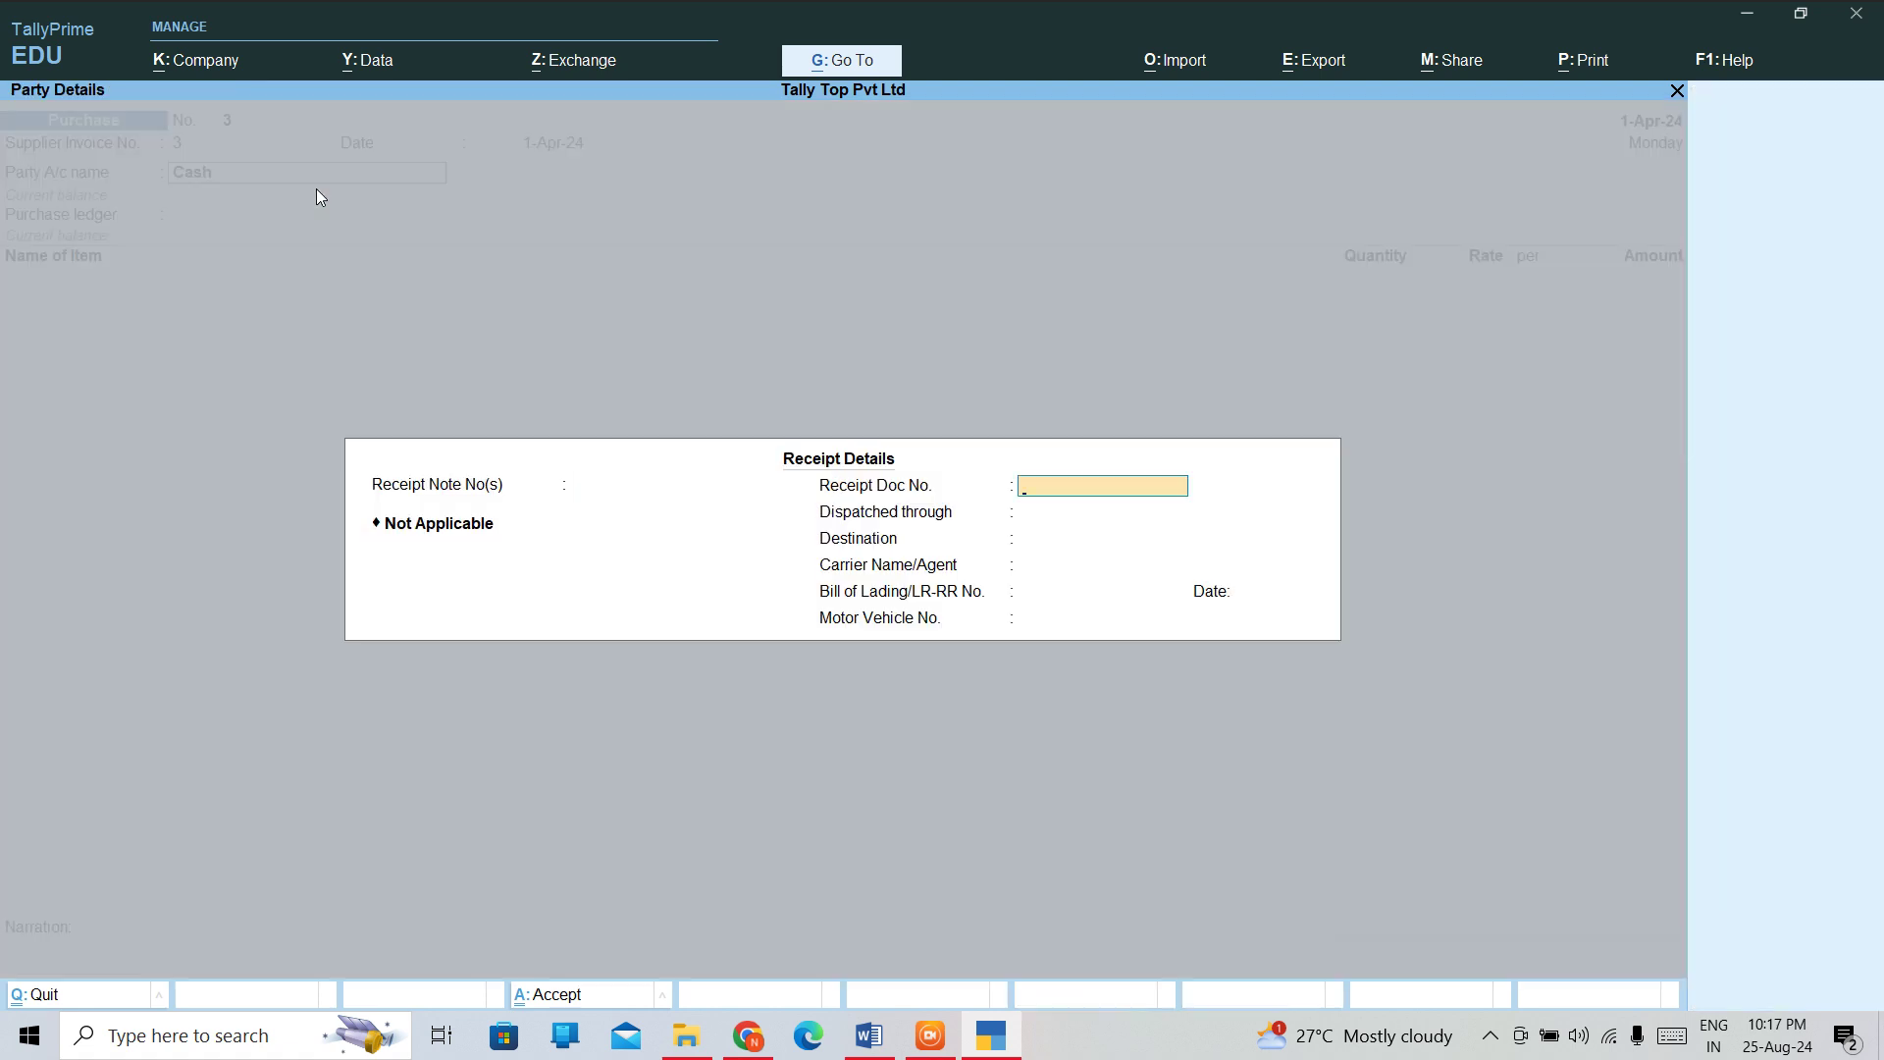
{"action": "key", "text": "Return"}
{"action": "key", "text": "Return"}
{"action": "key", "text": "Return"}
{"action": "key", "text": "Return"}
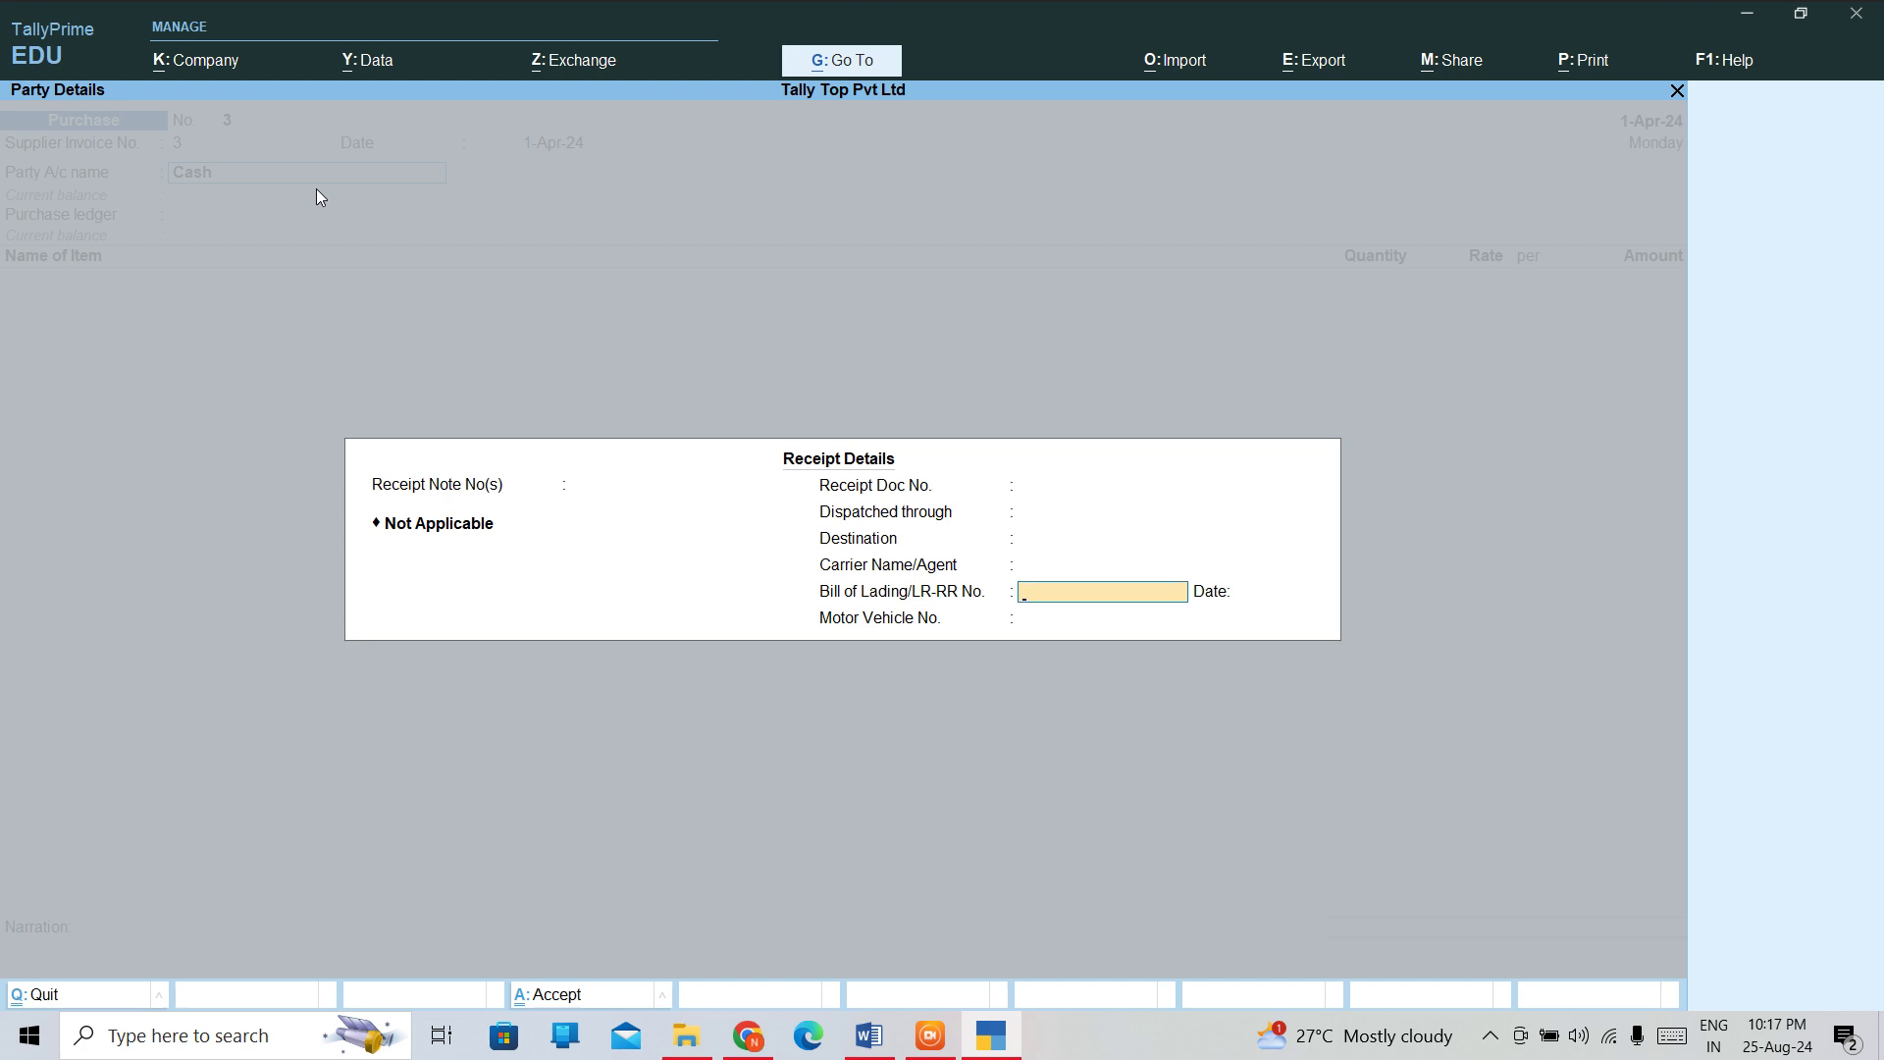
{"action": "key", "text": "Return"}
{"action": "key", "text": "Return"}
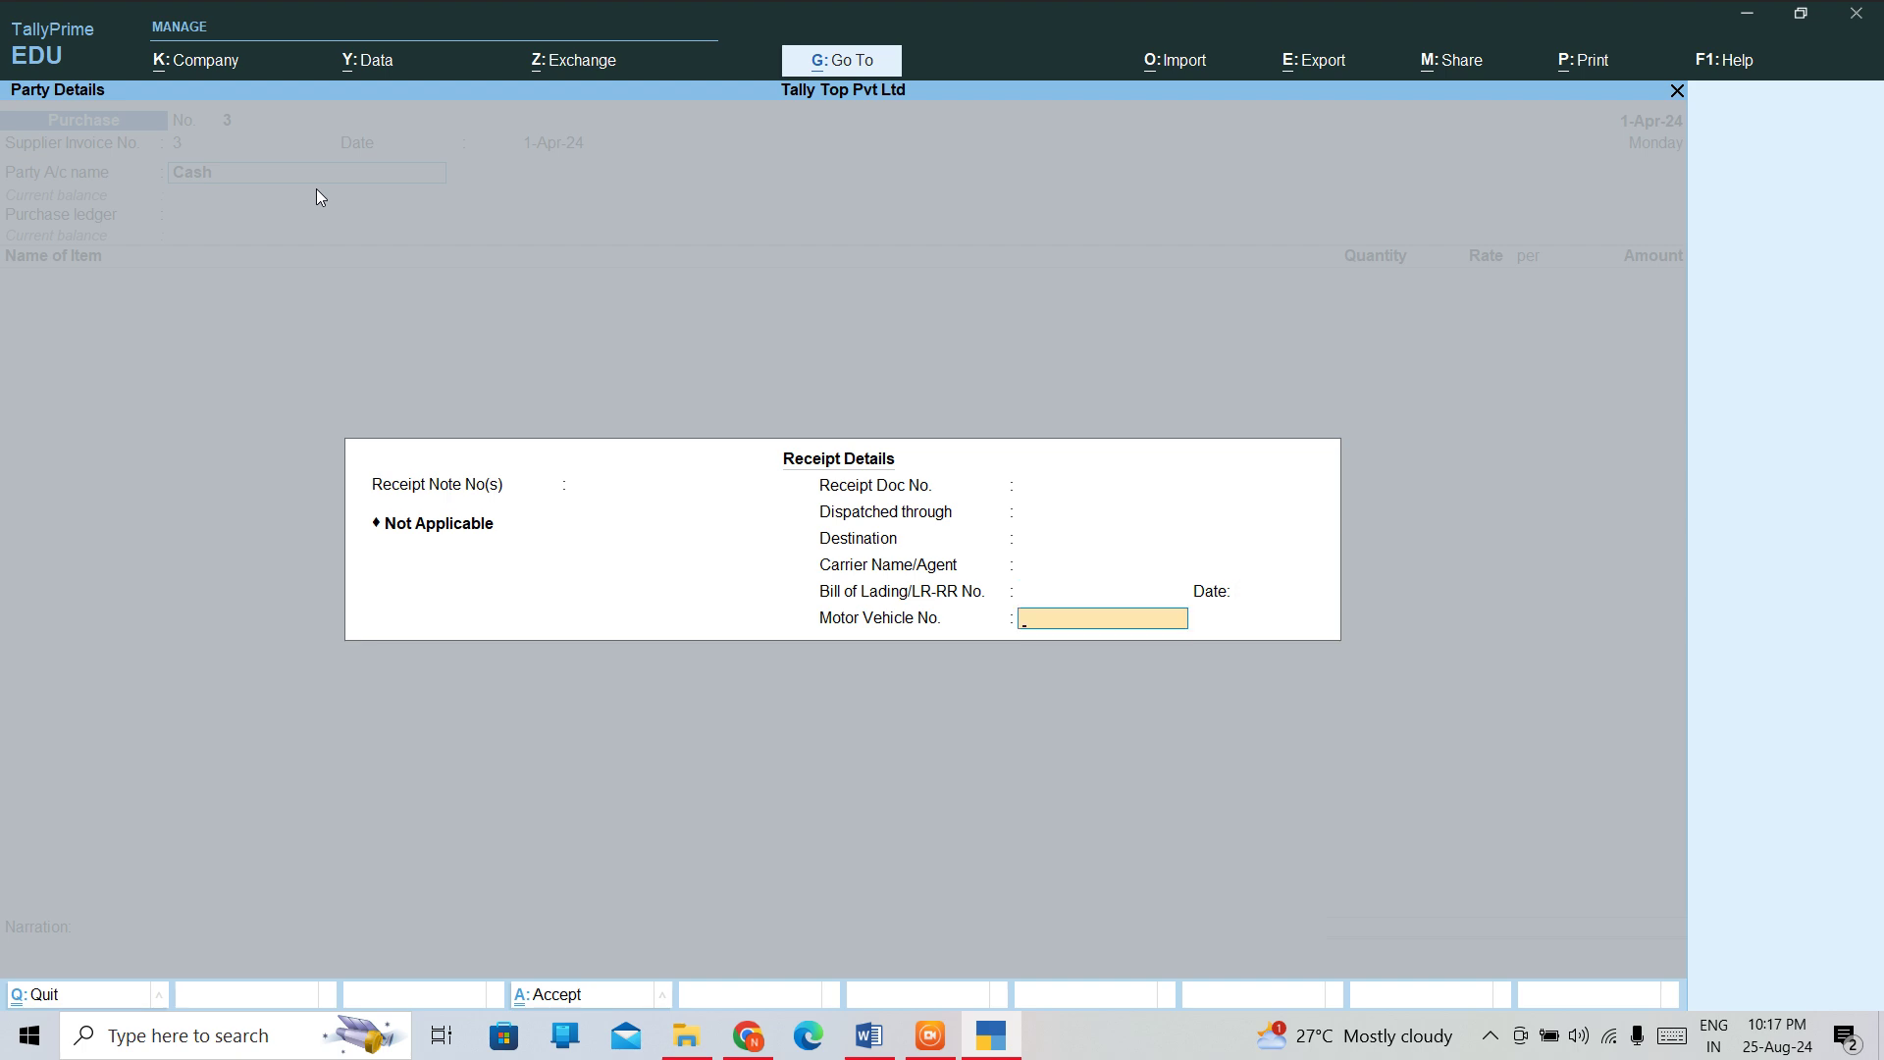
{"action": "key", "text": "Return"}
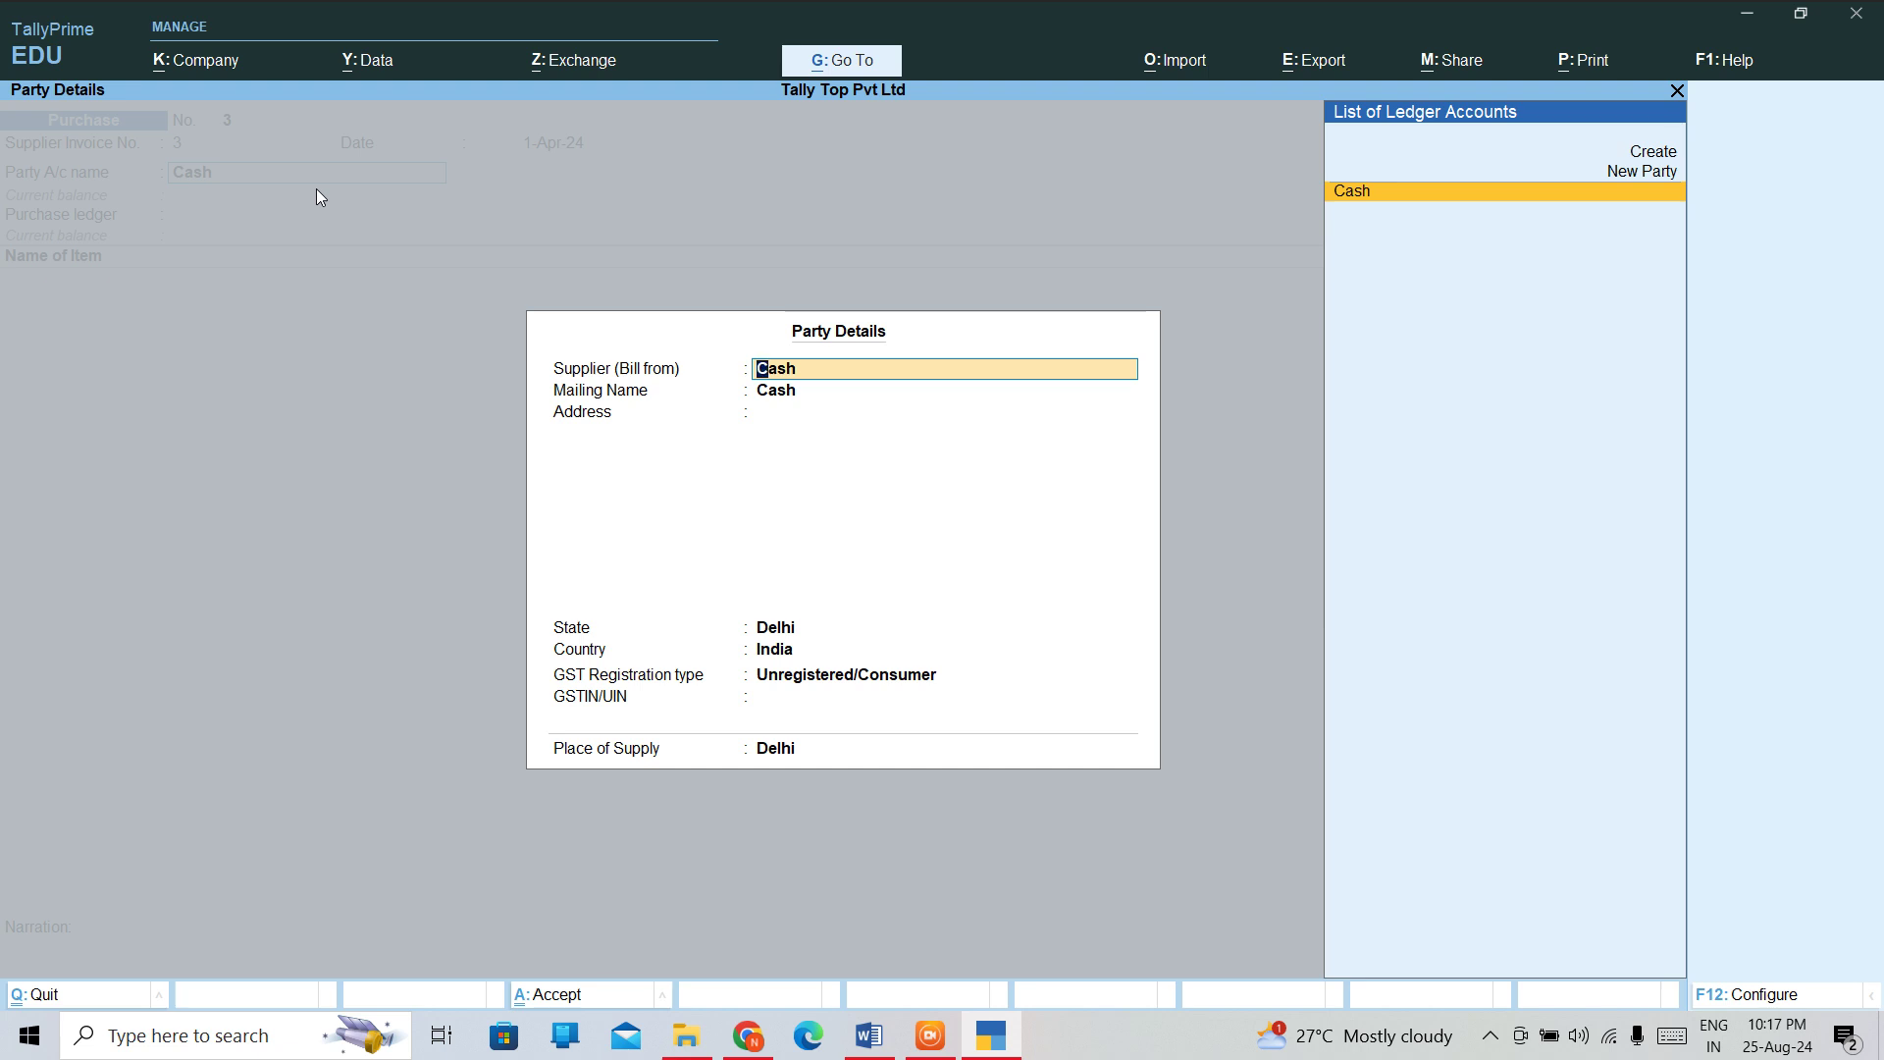
Fill in the party details with mailing name PAWAN TRADERS and placeholder address XYZ, keeping Cash as the supplier, and accept them
{"action": "key", "text": "Return"}
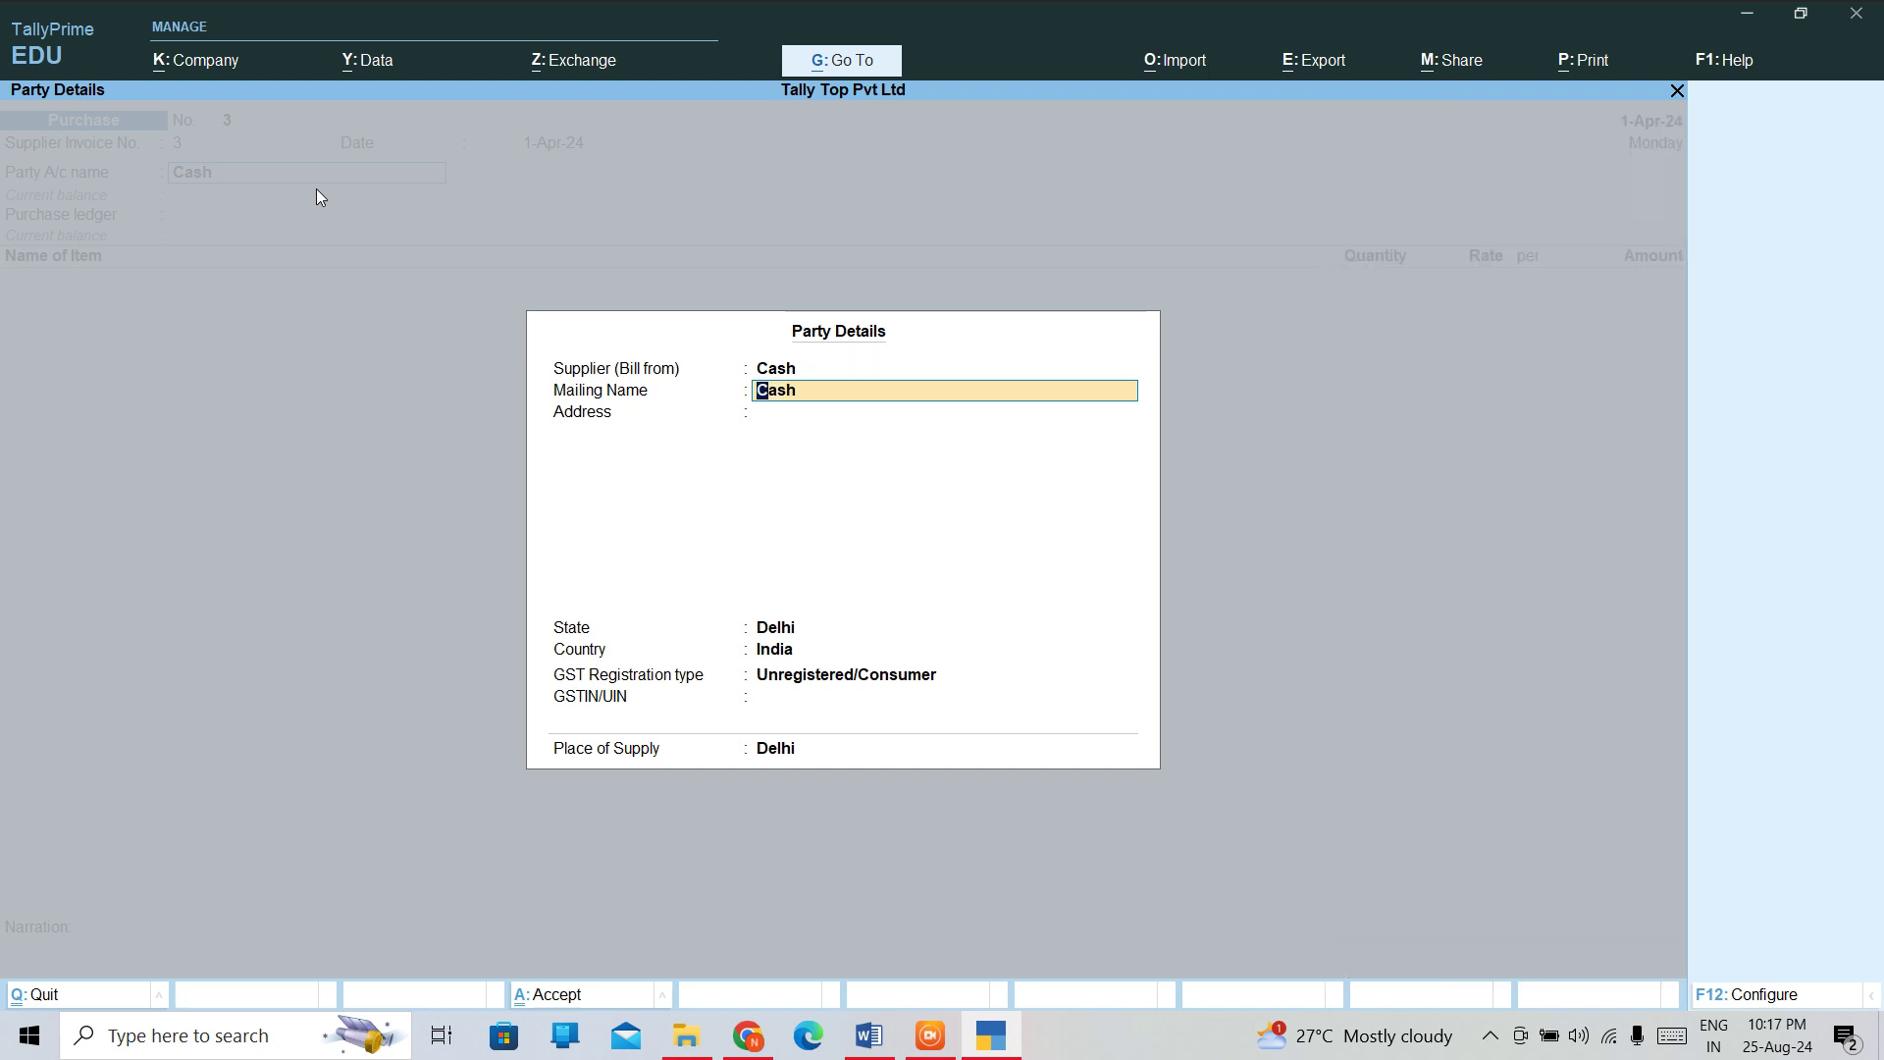
{"action": "type", "text": "PAWAN TRADERS"}
{"action": "key", "text": "Return"}
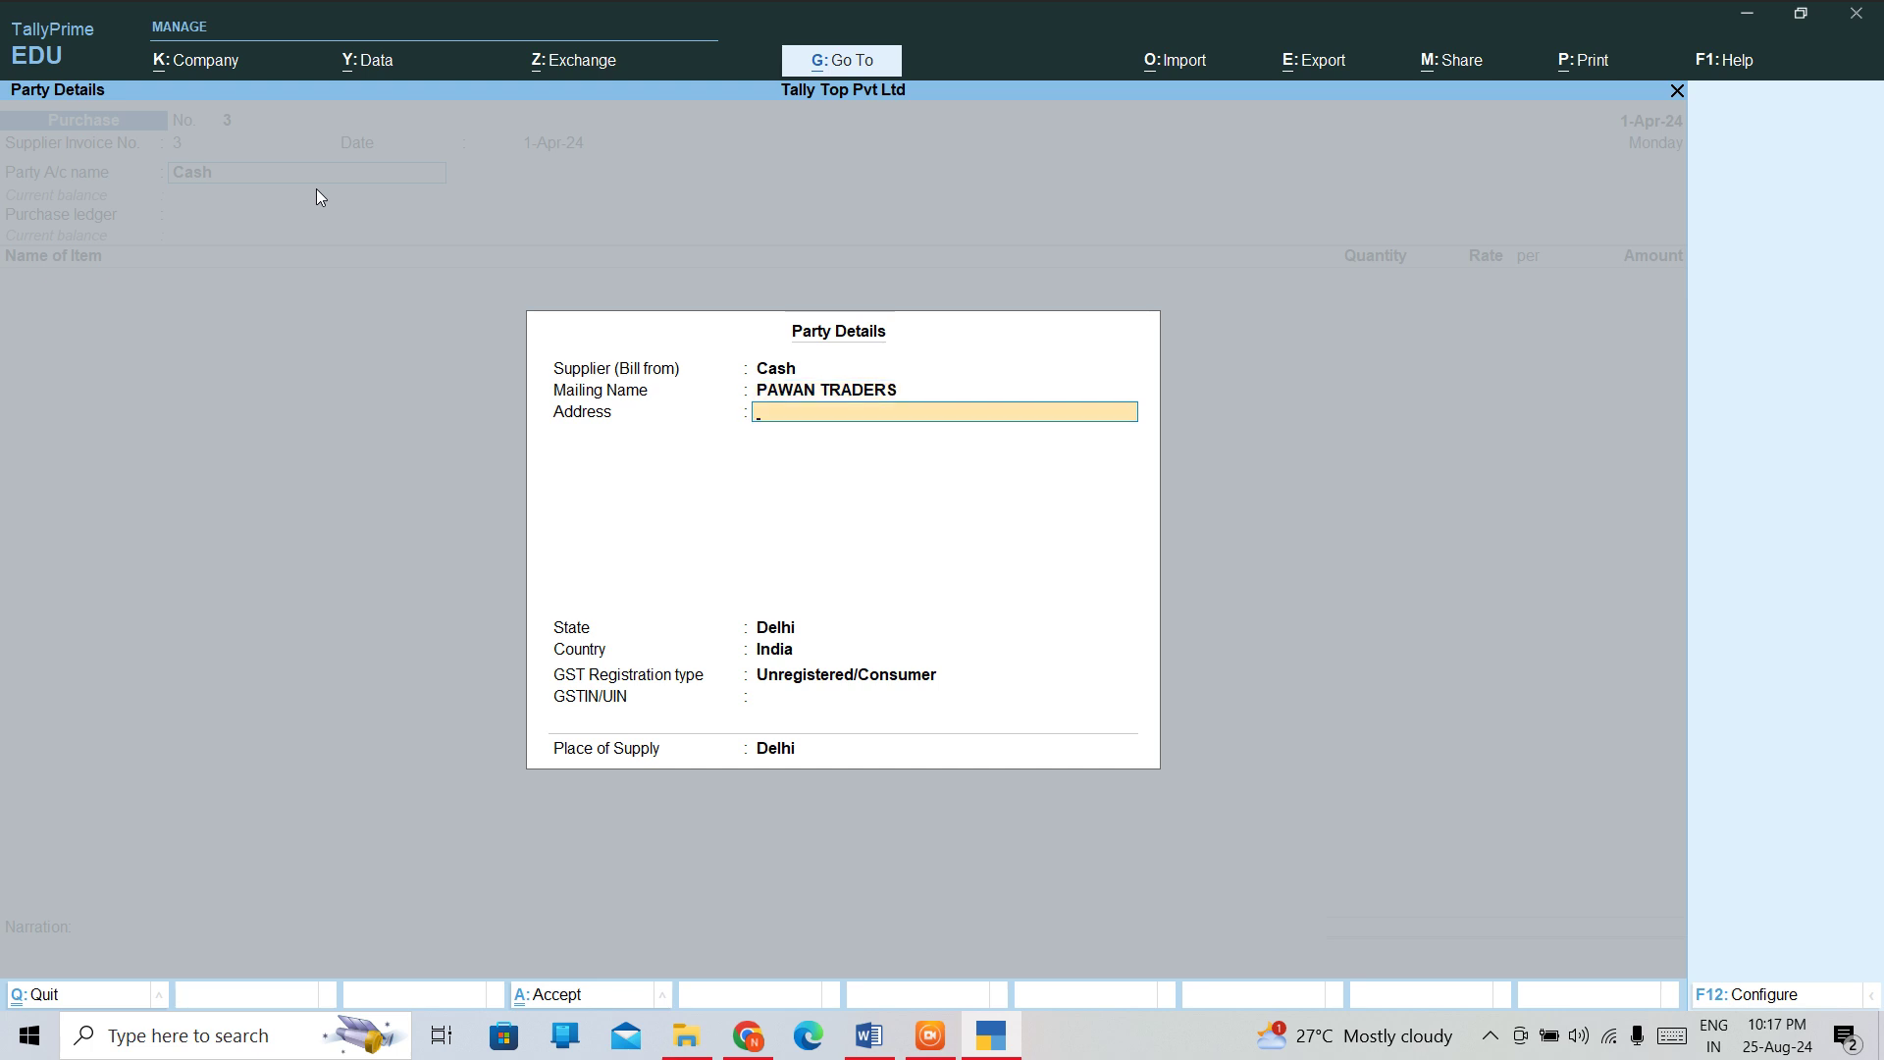
{"action": "type", "text": "XYZ"}
{"action": "key", "text": "Return"}
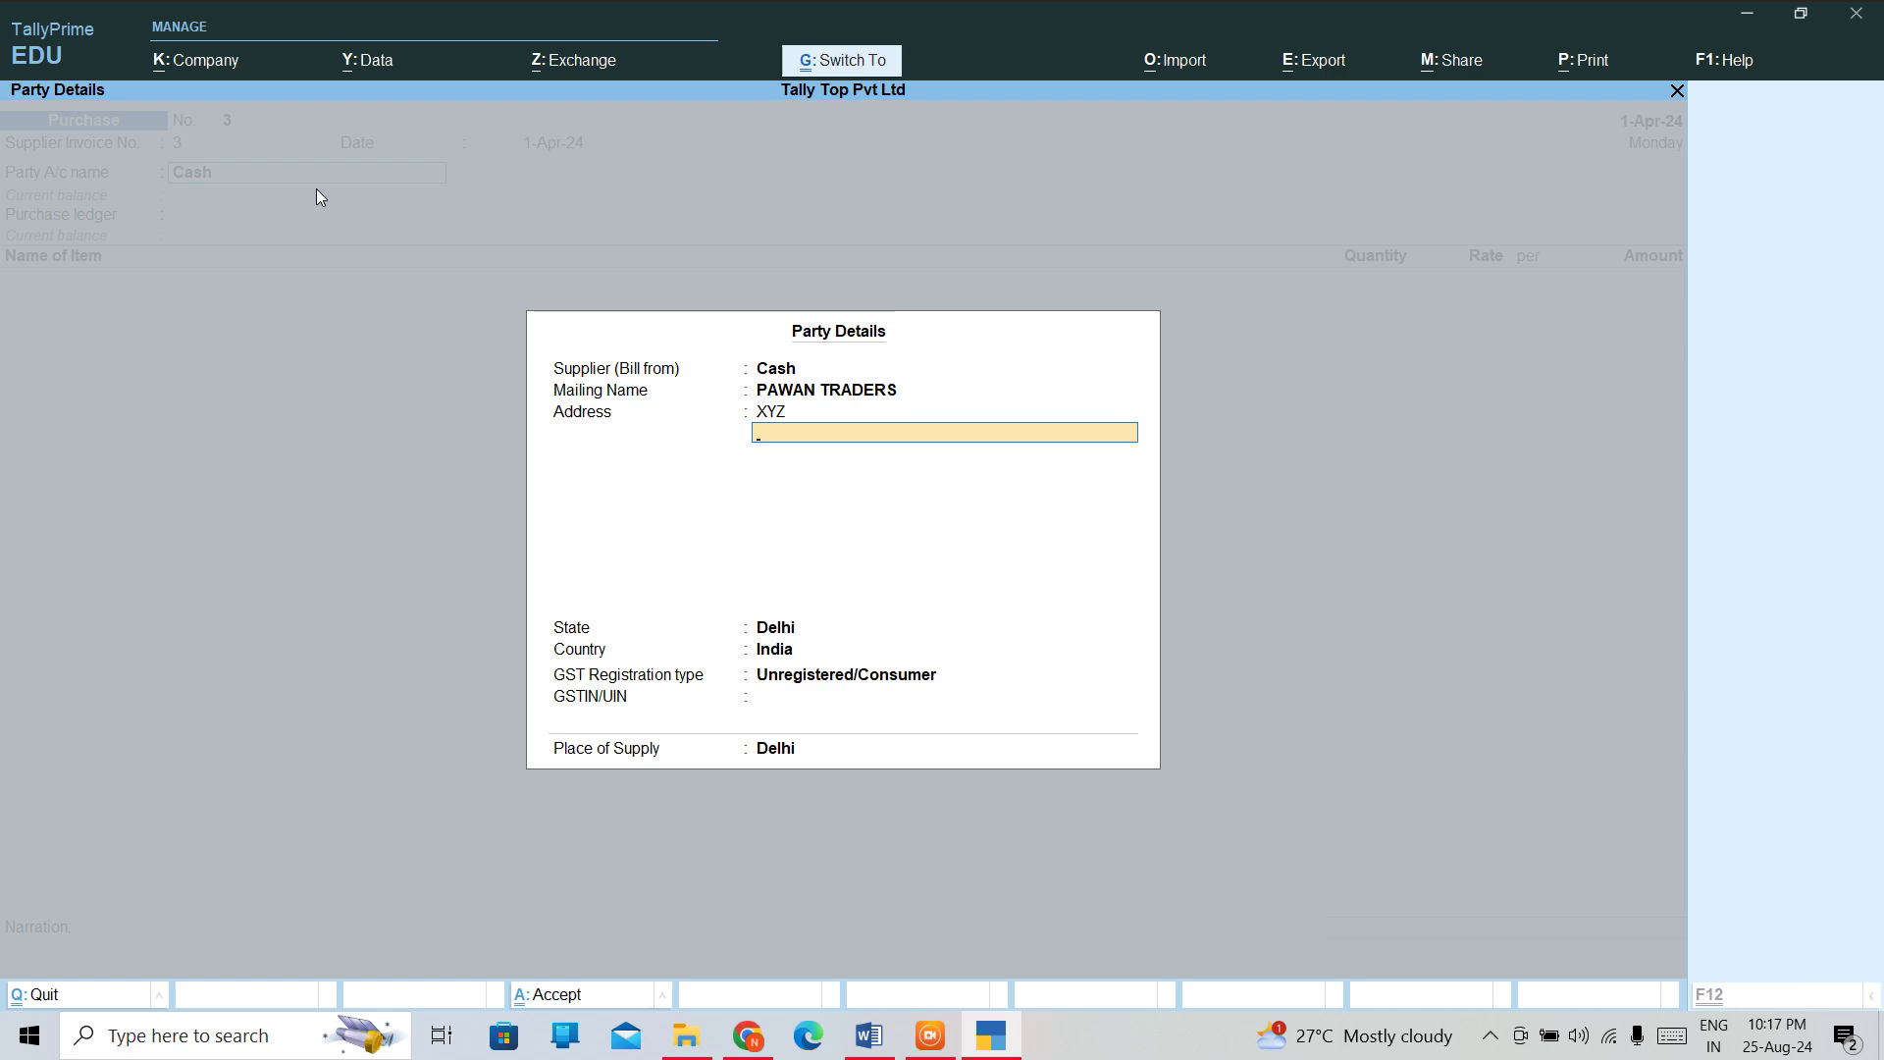
{"action": "key", "text": "ctrl+a"}
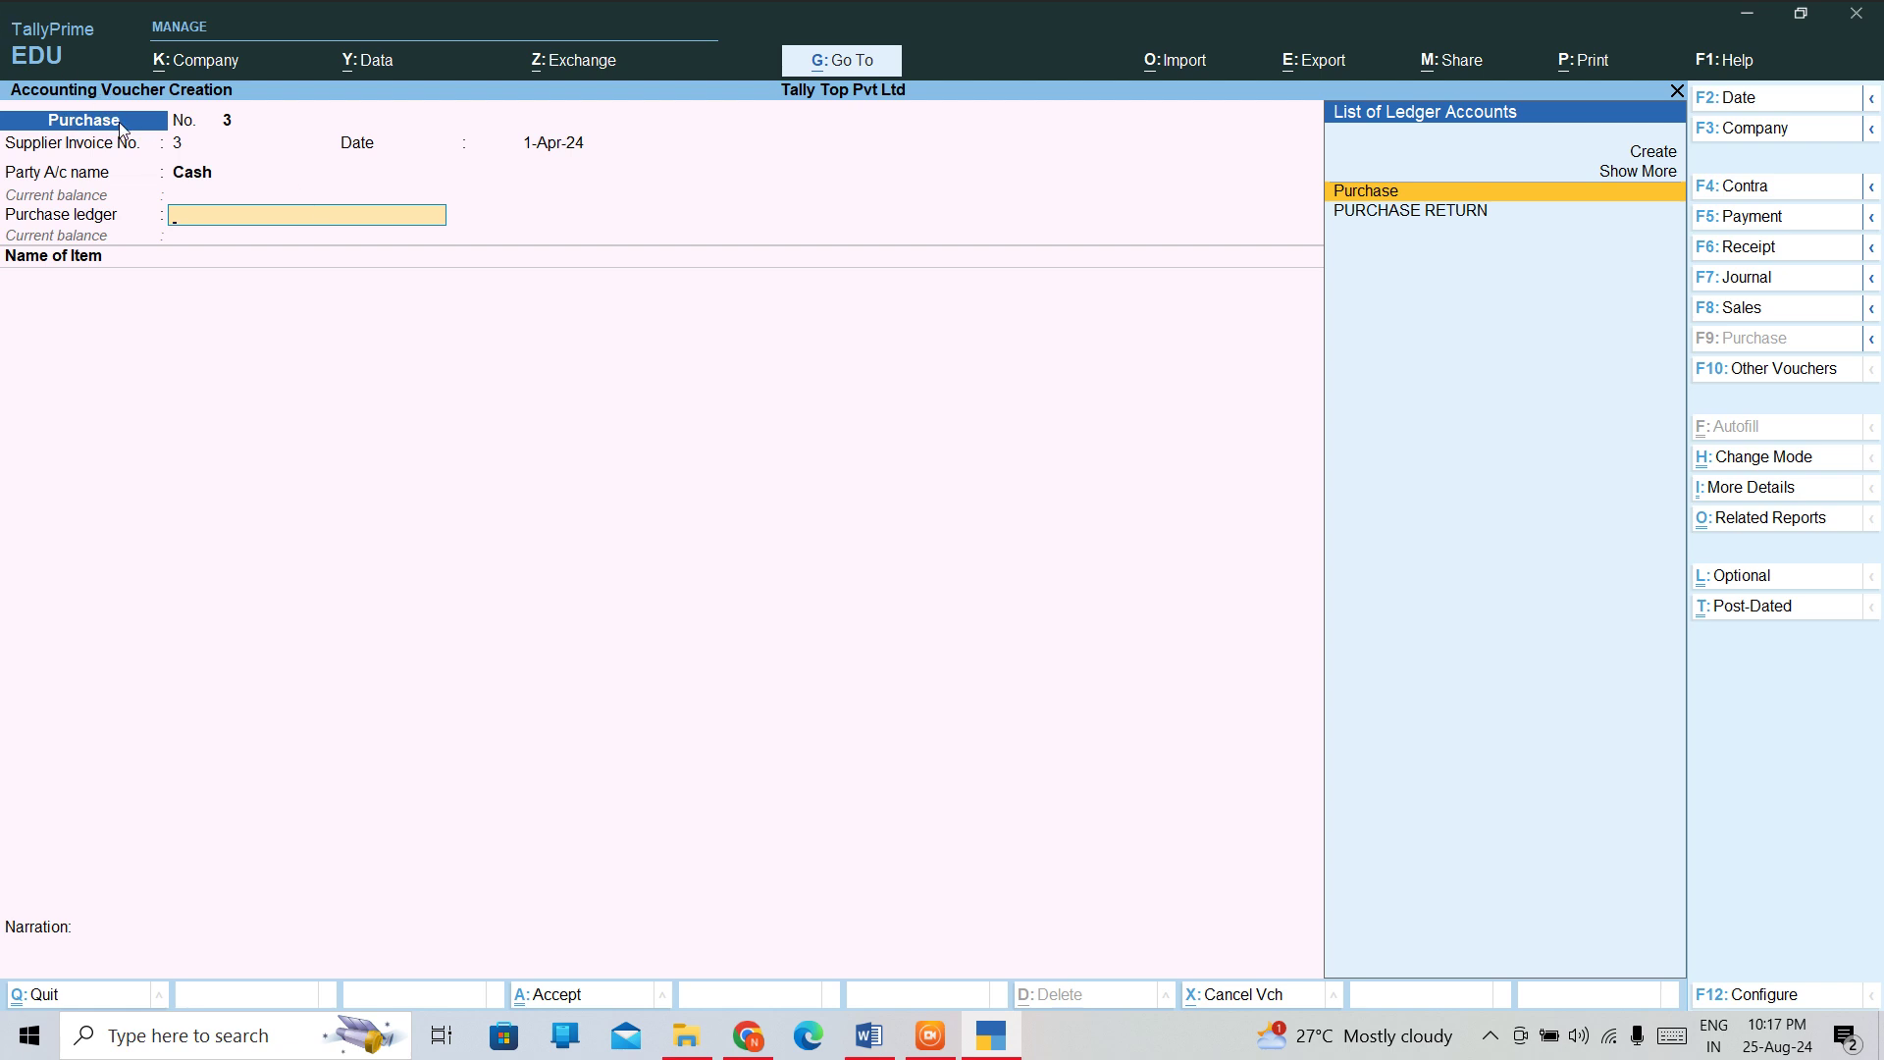
Select Purchase as the purchase ledger and add the stock item Denim Trouser "30" to the voucher
{"action": "key", "text": "Return"}
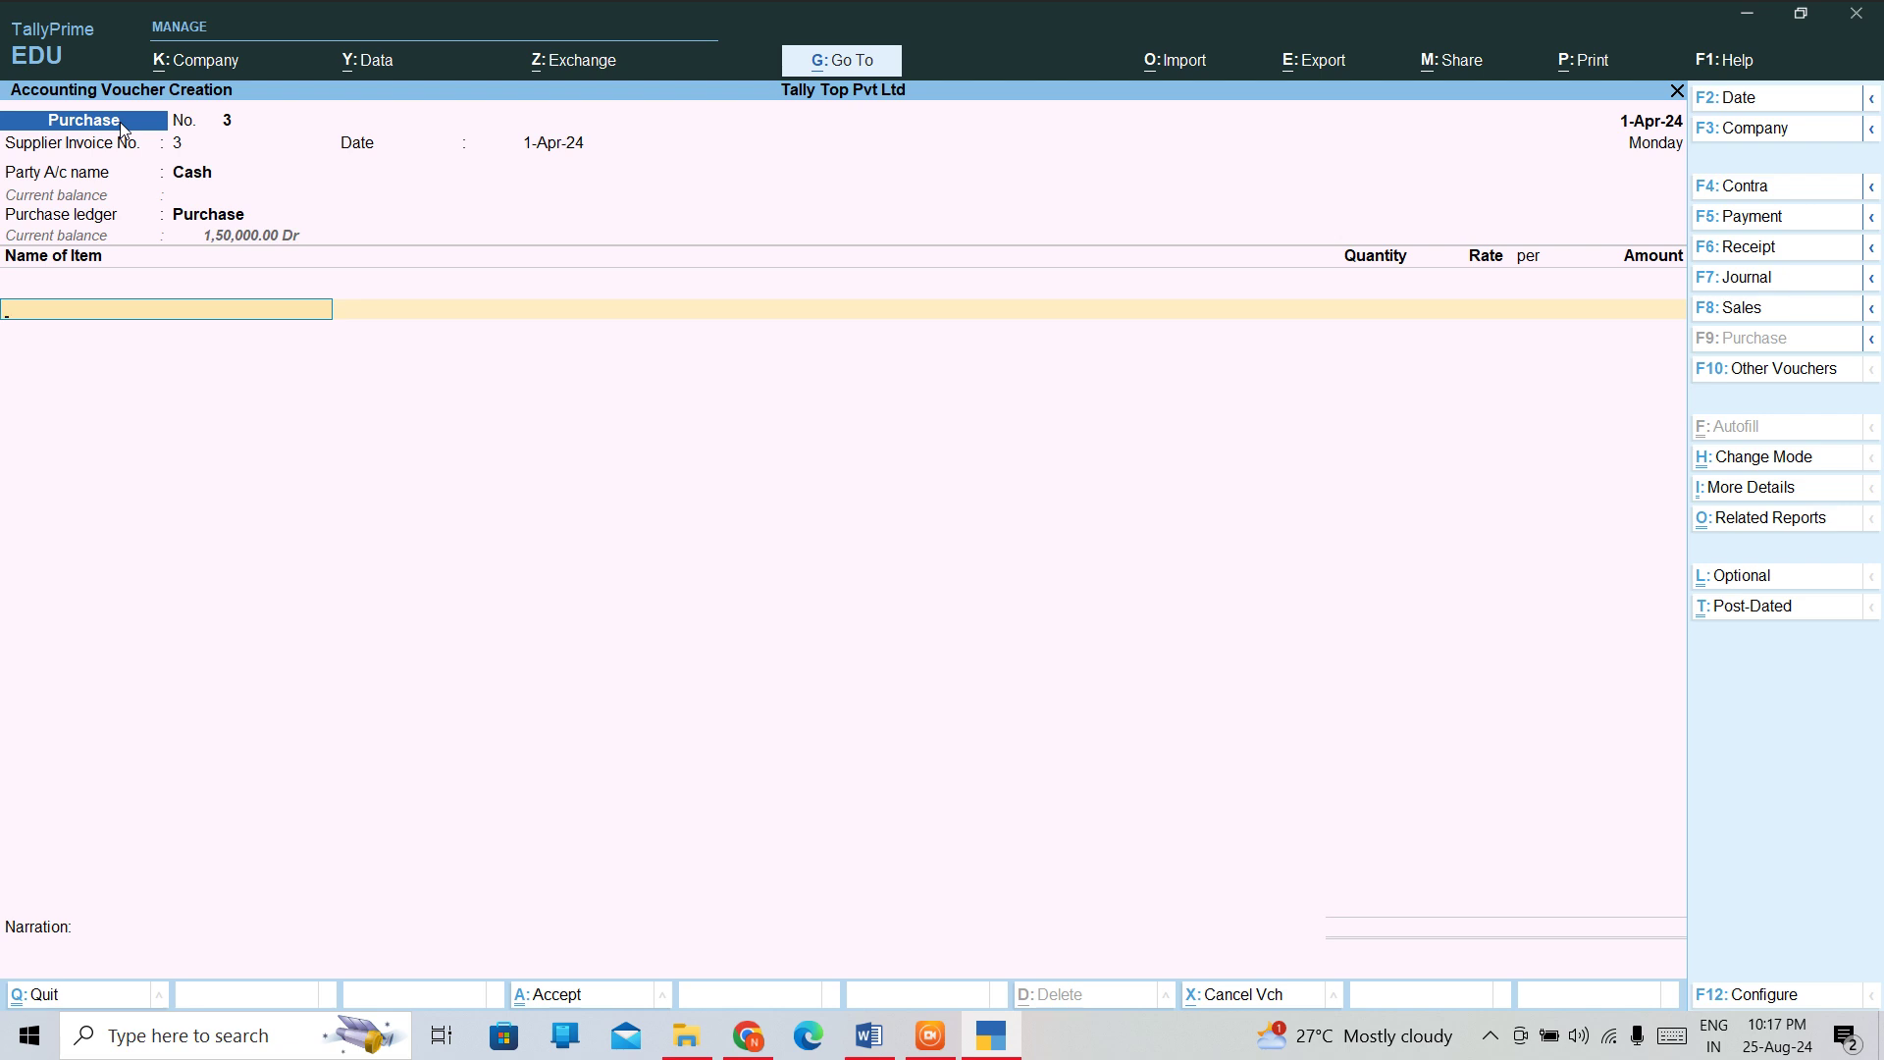
{"action": "type", "text": "N"}
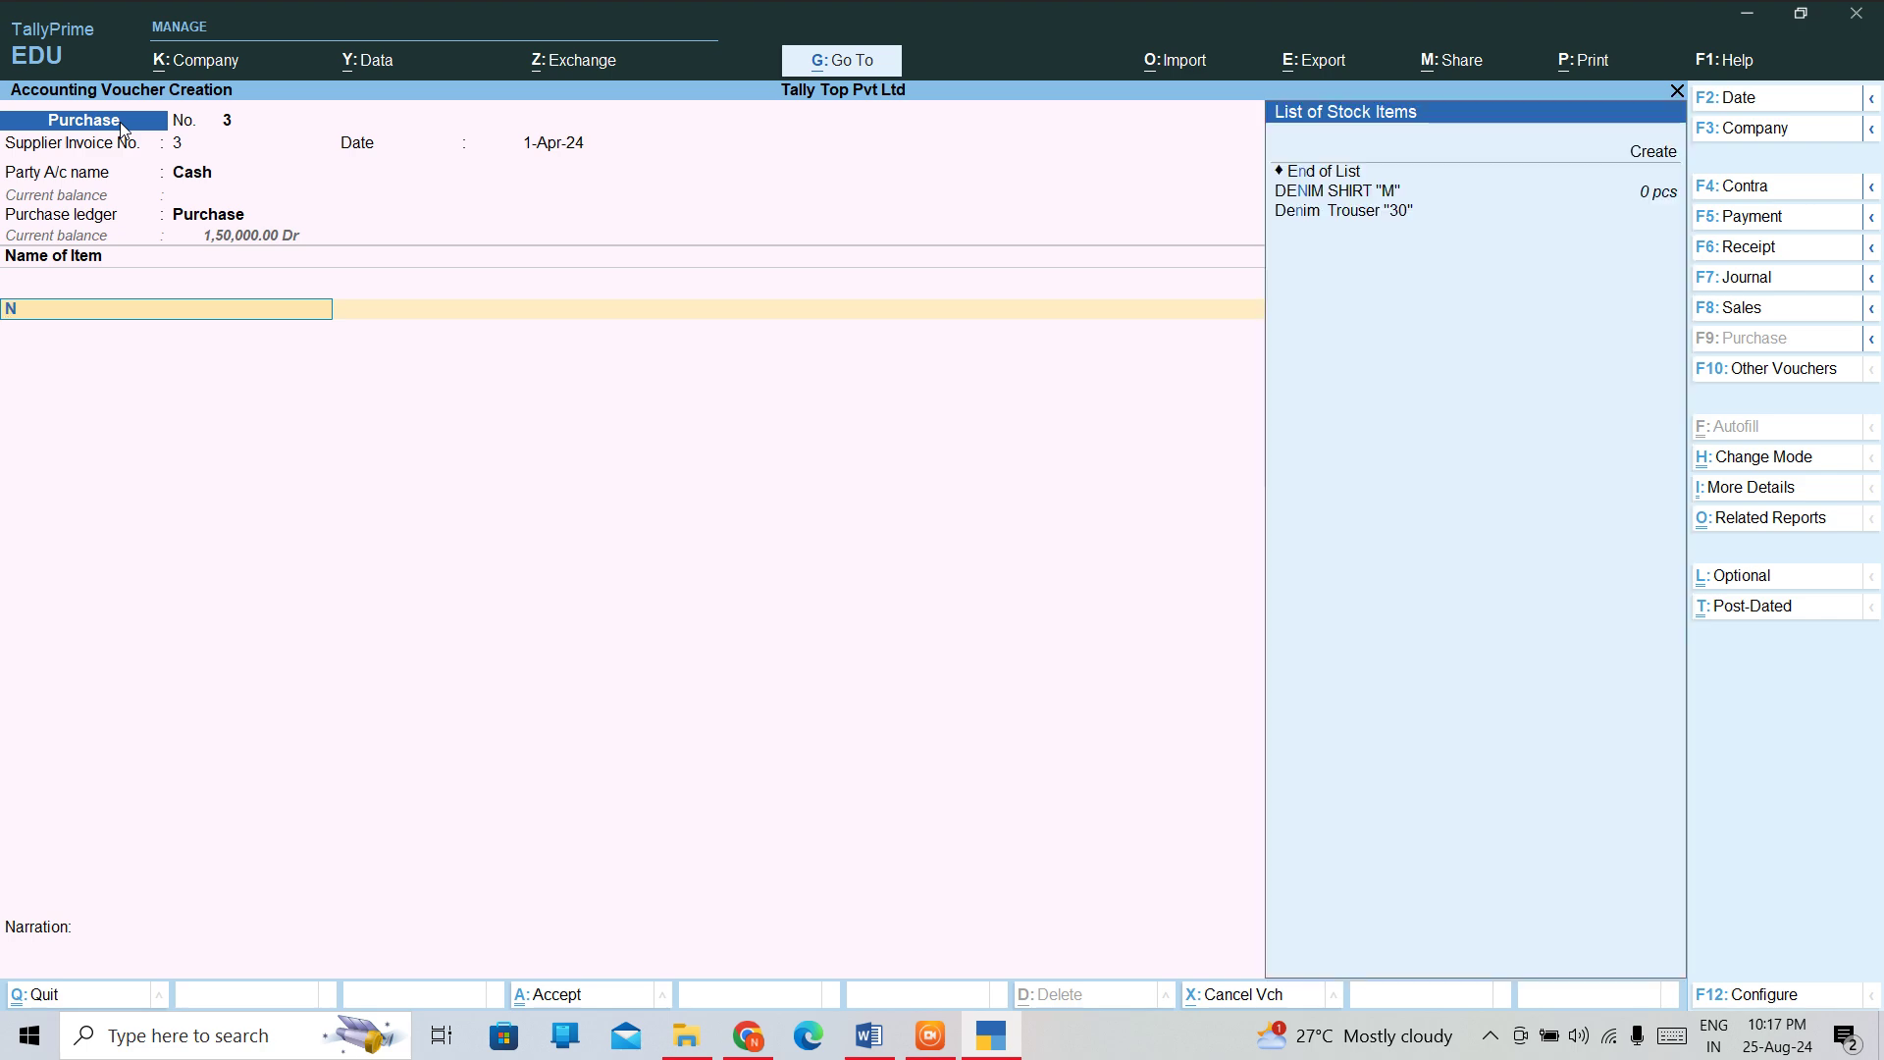
{"action": "key", "text": "BackSpace"}
{"action": "type", "text": "N"}
{"action": "key", "text": "BackSpace"}
{"action": "type", "text": "C"}
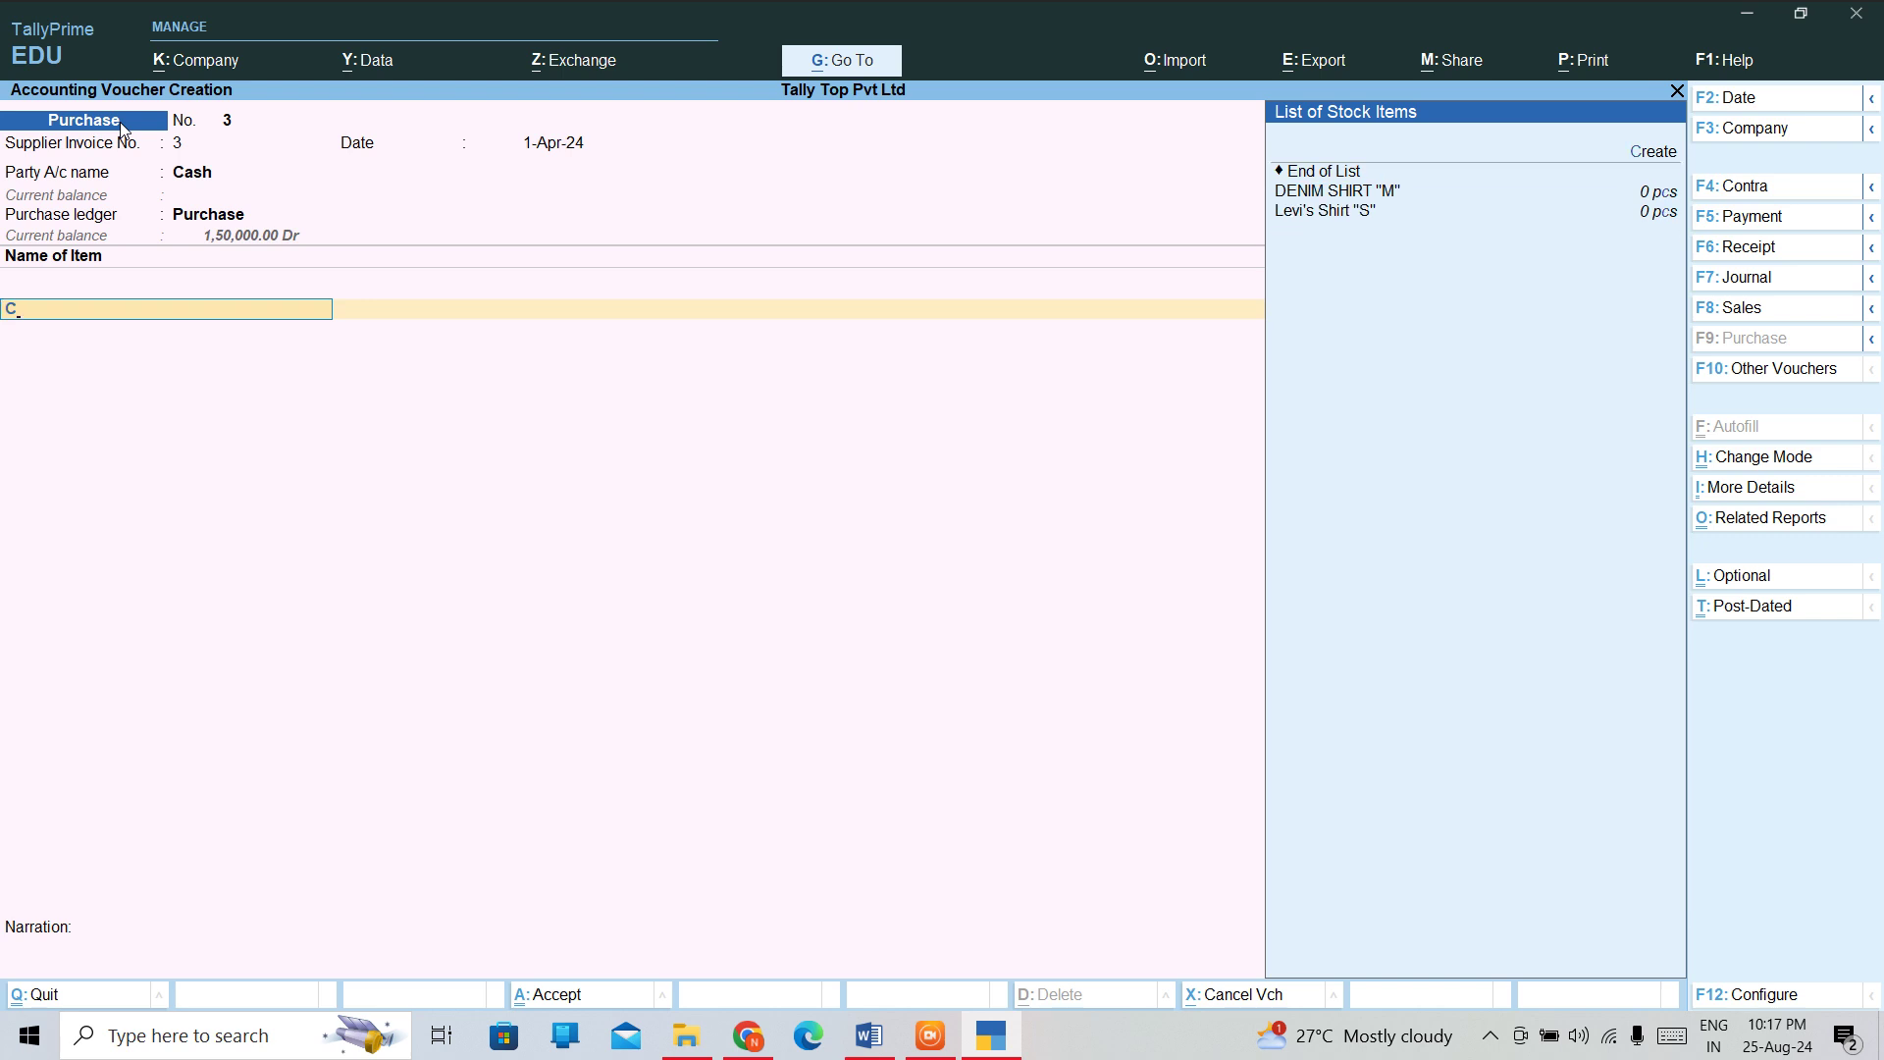
{"action": "key", "text": "BackSpace"}
{"action": "key", "text": "k"}
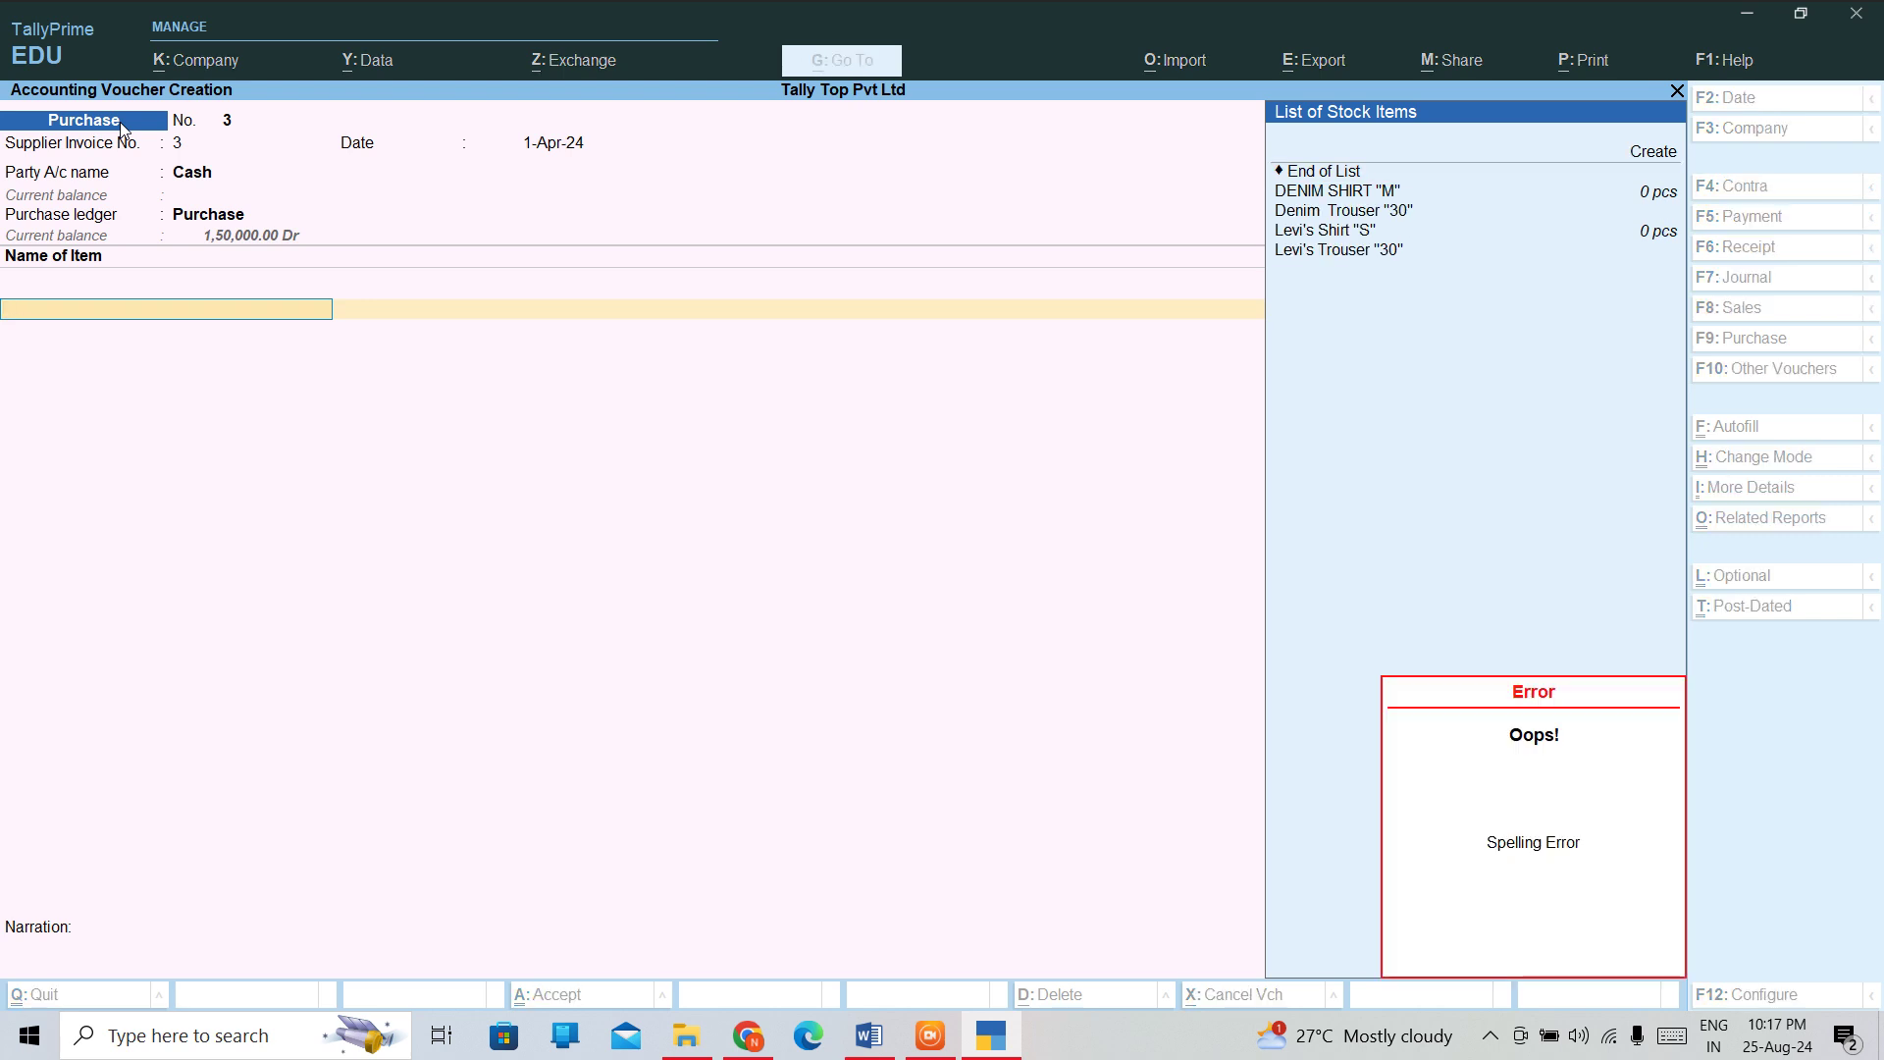
{"action": "key", "text": "Down"}
{"action": "key", "text": "Down"}
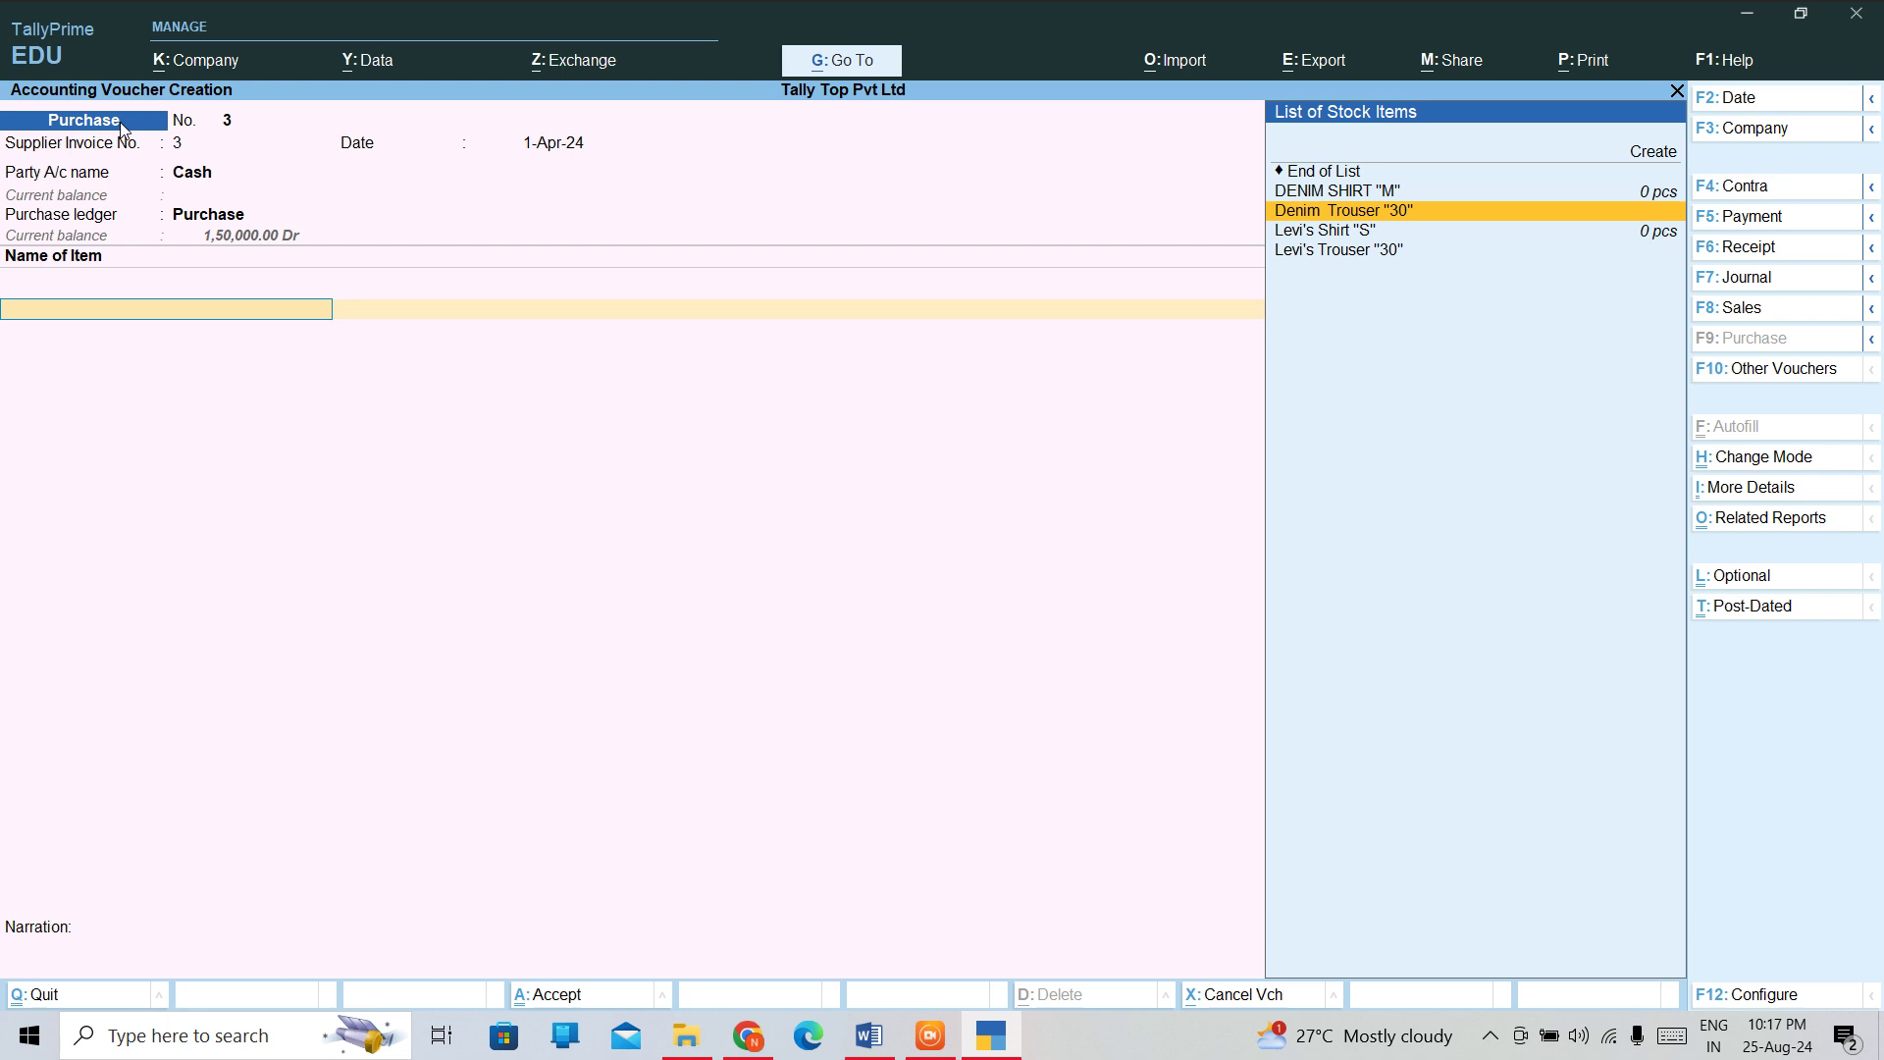
{"action": "key", "text": "Return"}
Allocate 100 pcs of Denim Trouser "30" to the Delhi location at a rate of 500 per pcs, with tracking number Not Applicable
{"action": "key", "text": "Return"}
{"action": "key", "text": "Return"}
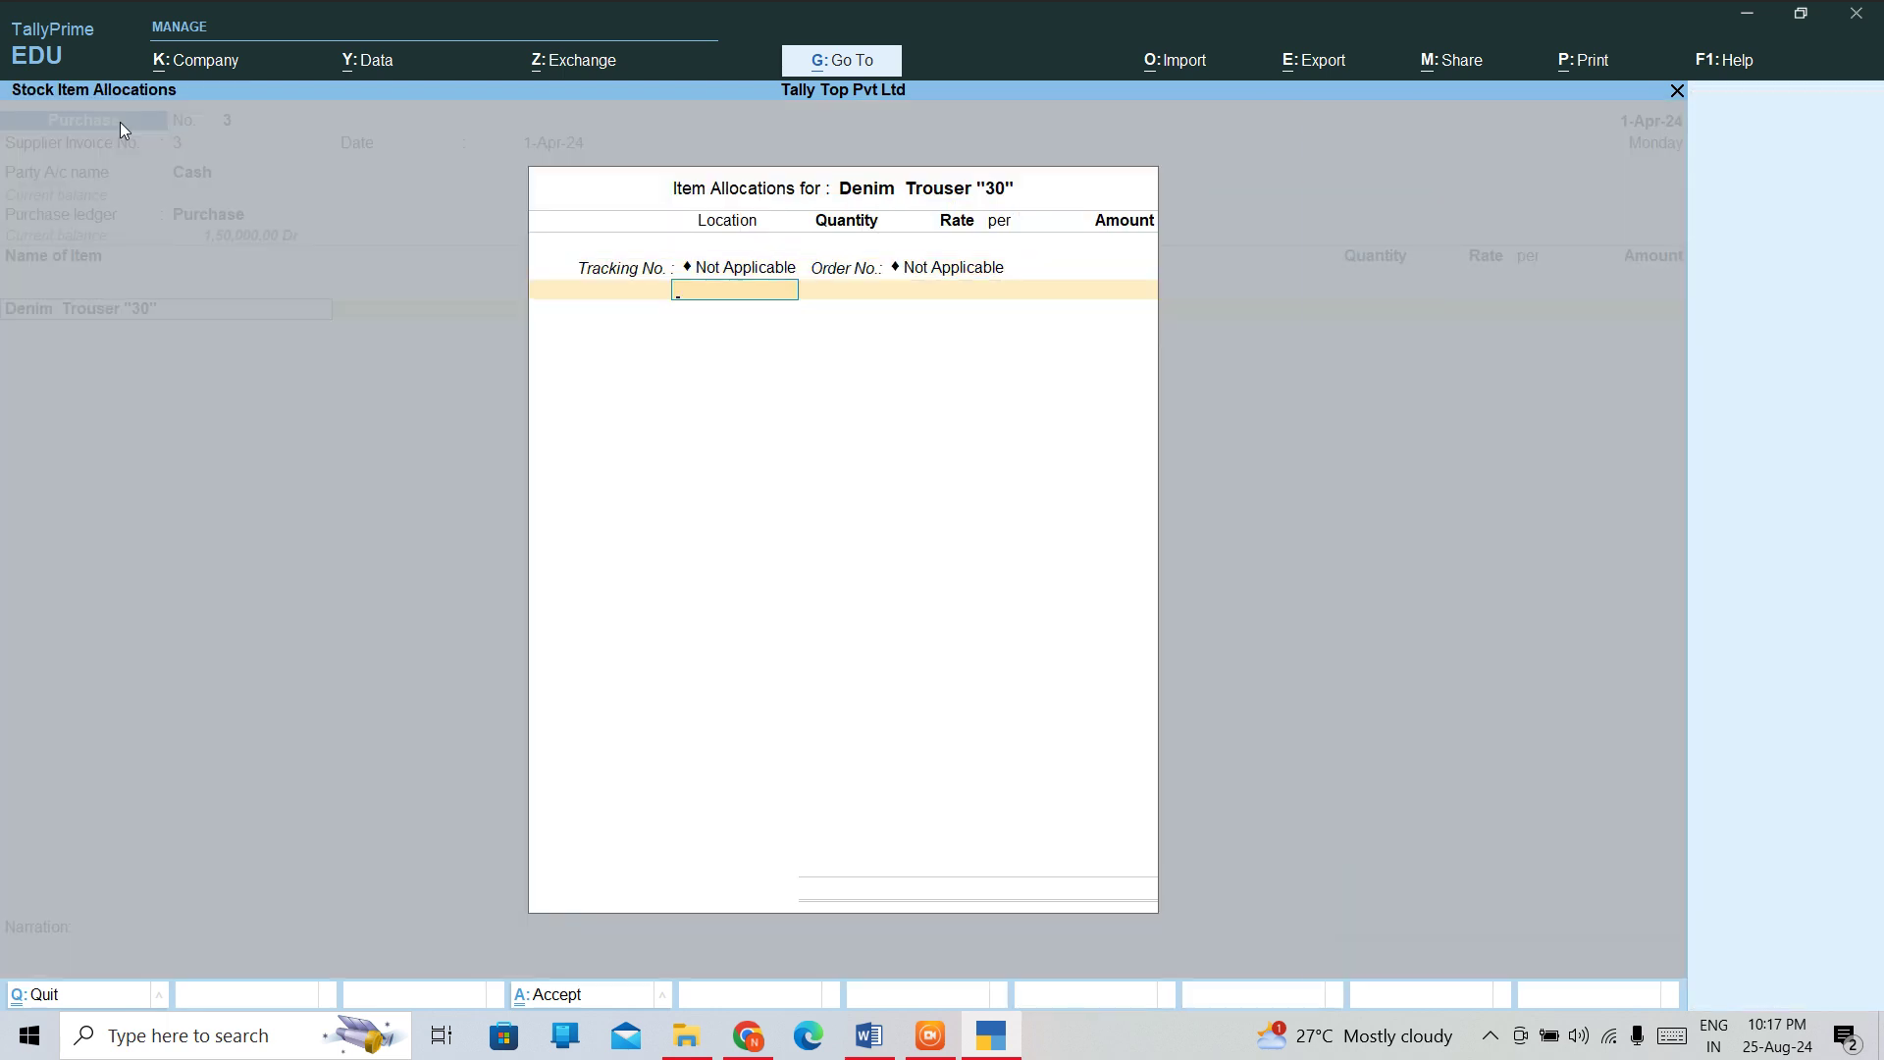
{"action": "type", "text": "DE"}
{"action": "key", "text": "Return"}
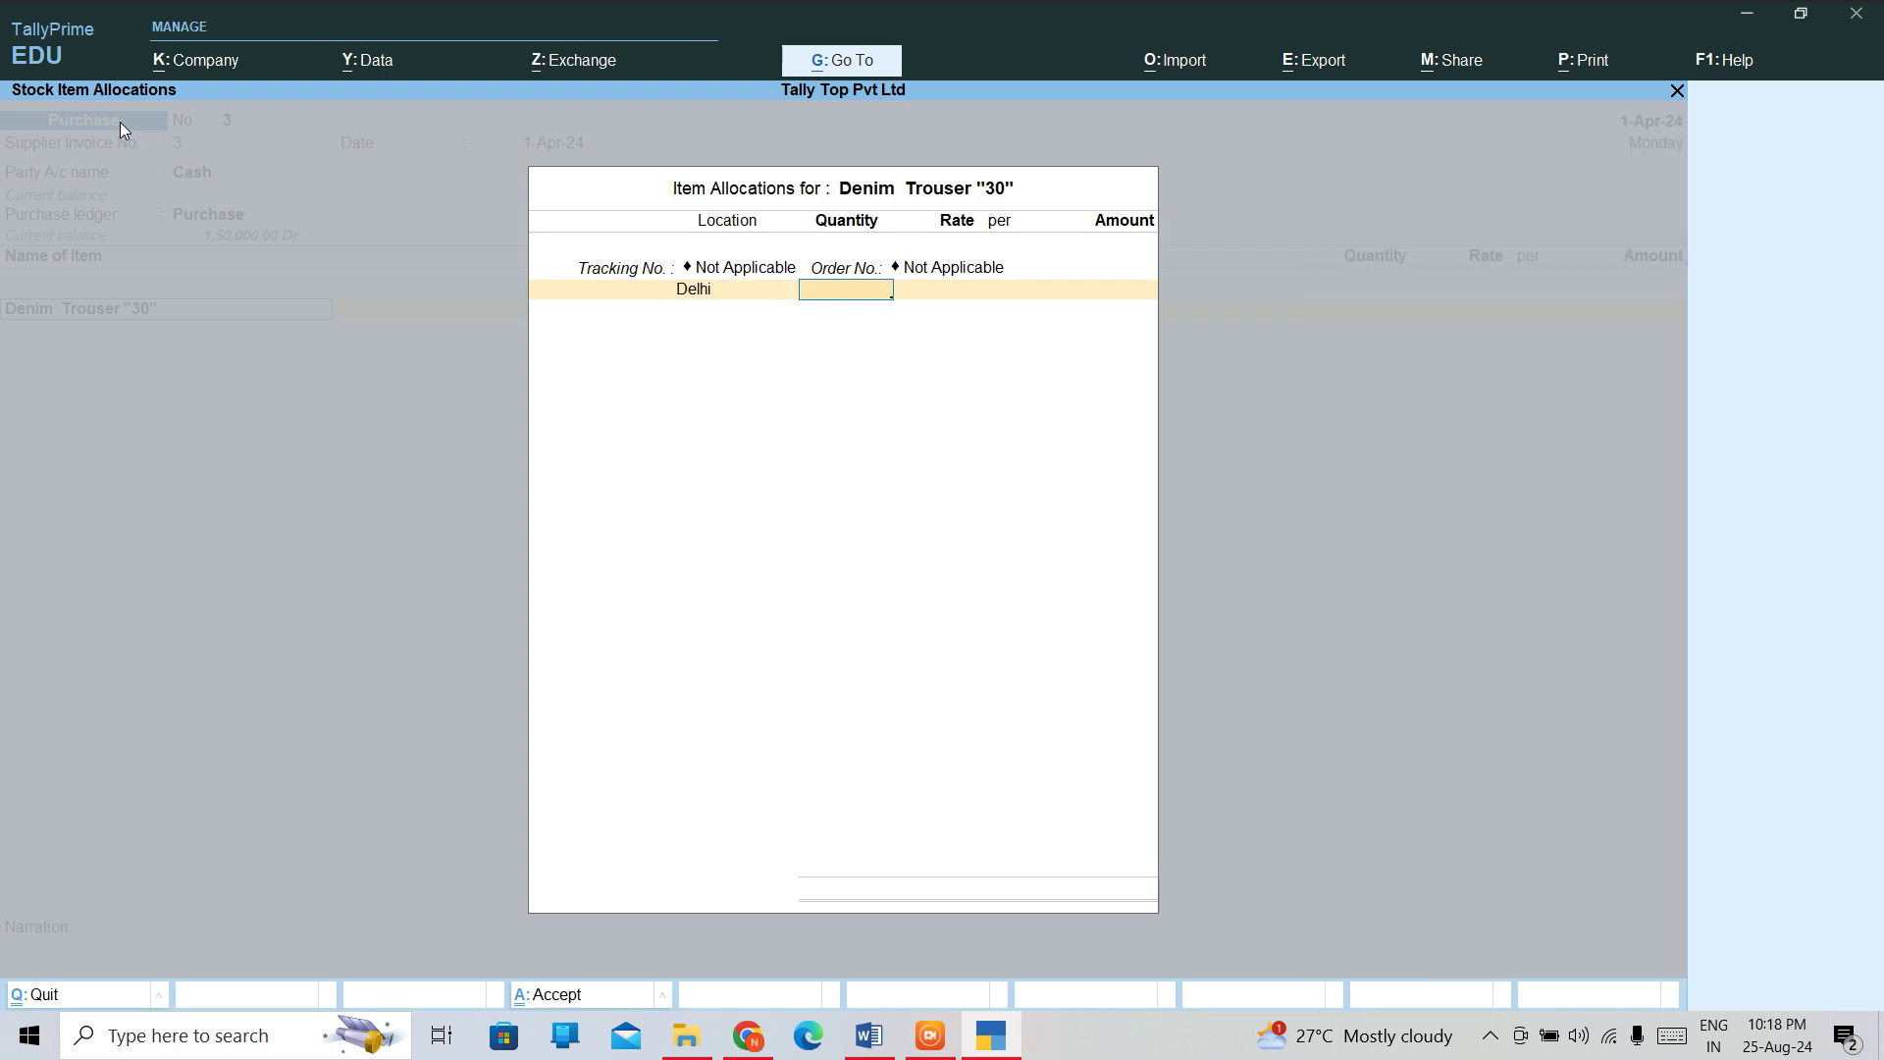
{"action": "type", "text": "100"}
{"action": "key", "text": "Return"}
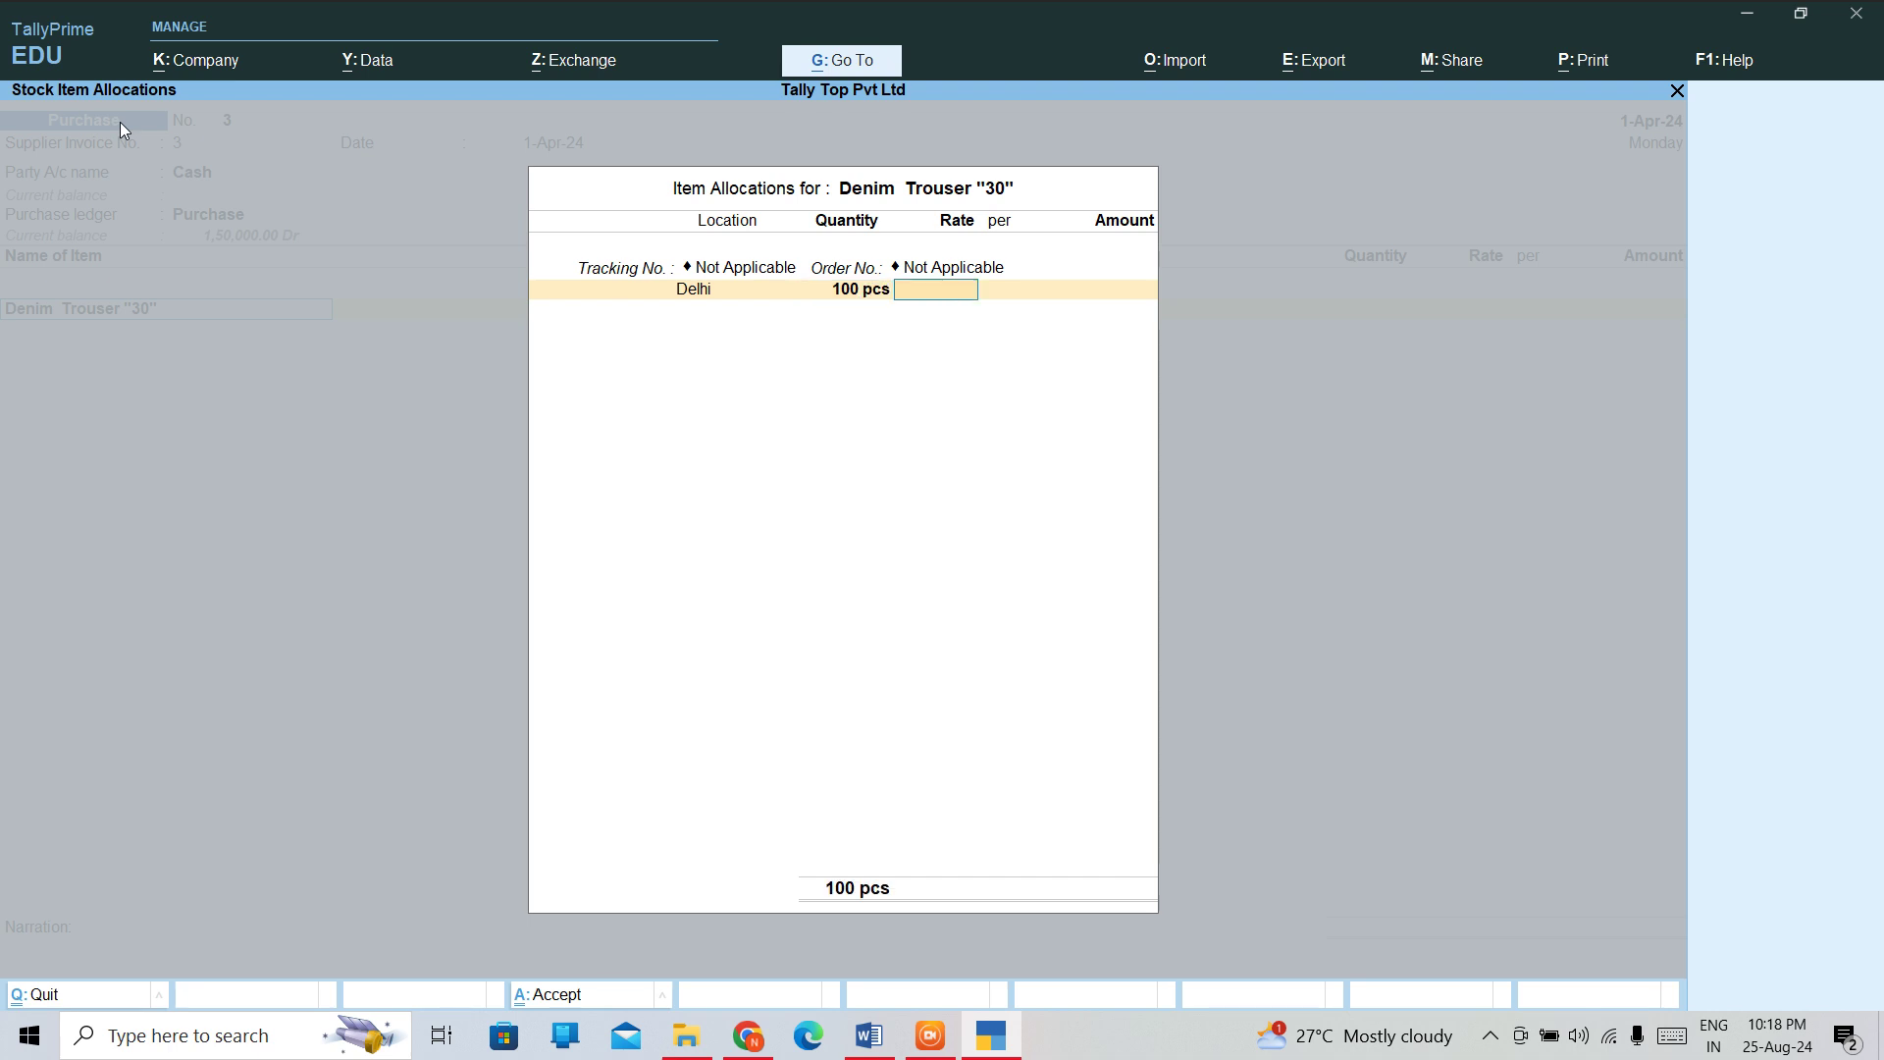
{"action": "type", "text": "500"}
{"action": "key", "text": "Return"}
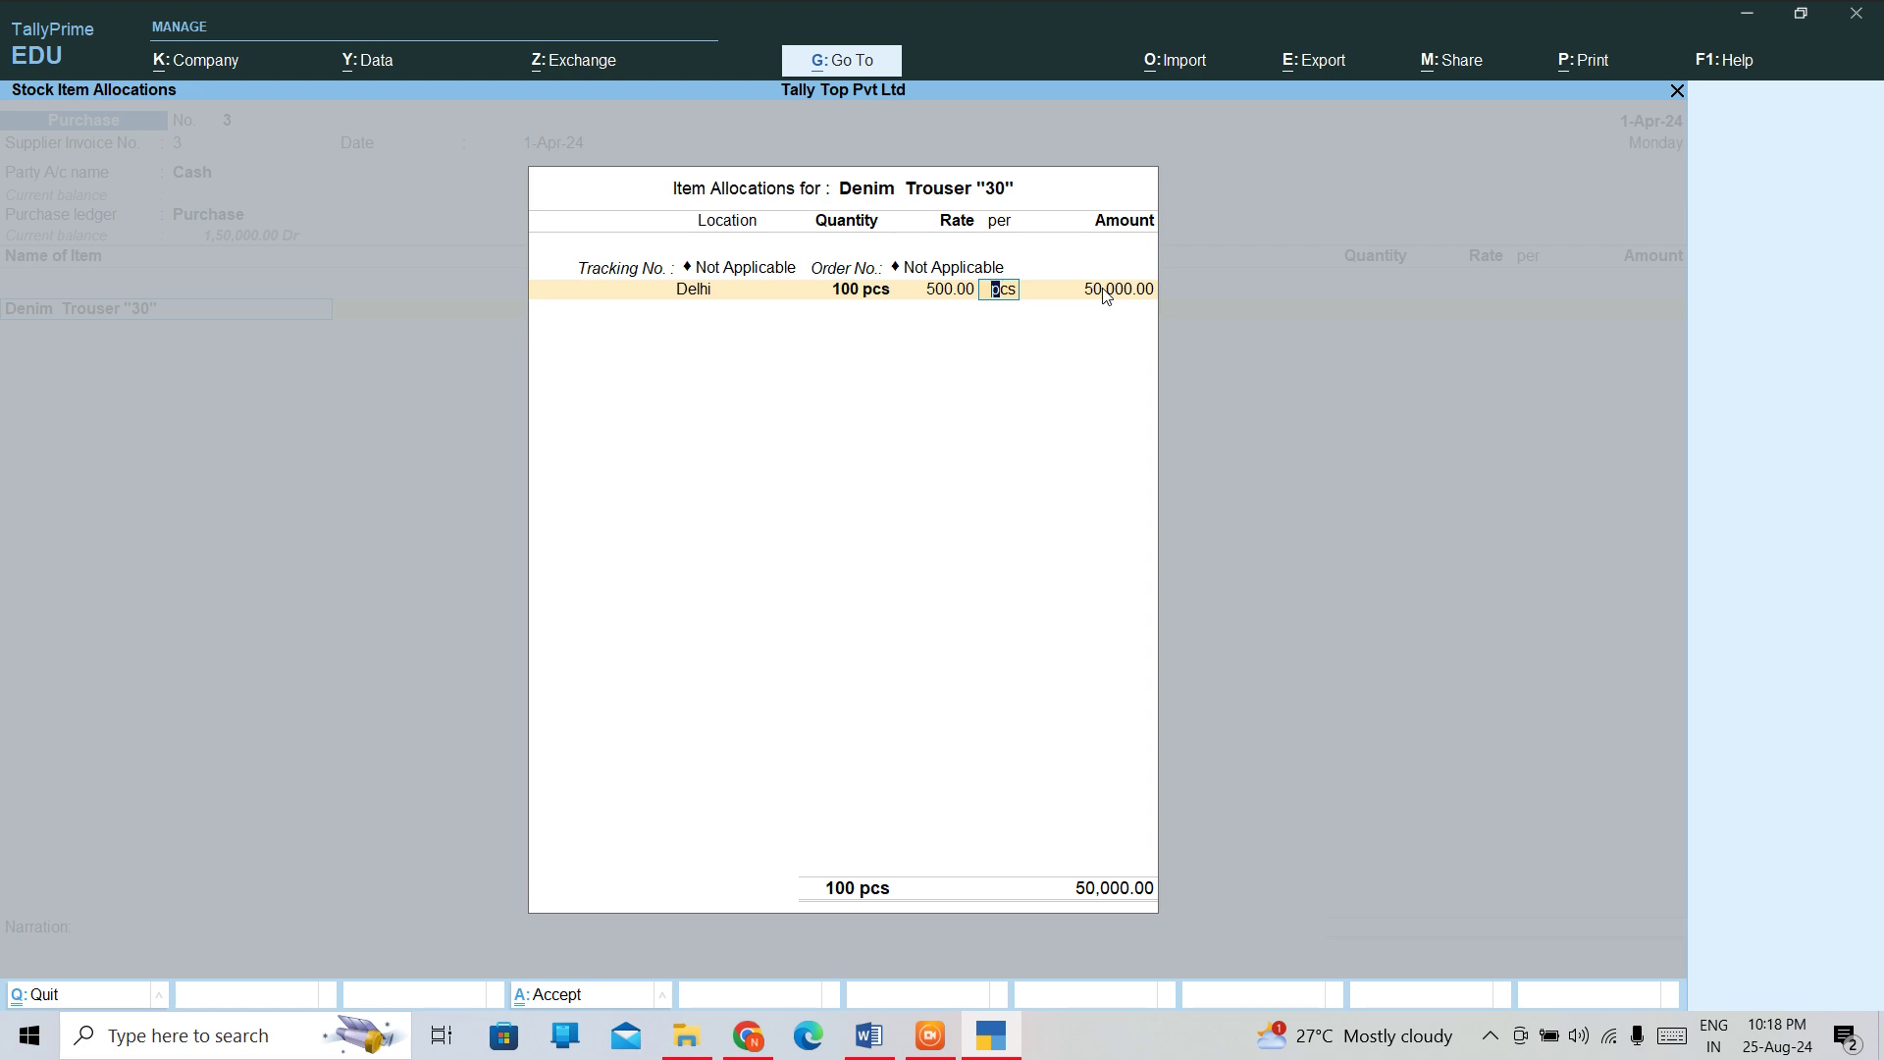
{"action": "key", "text": "Return"}
{"action": "key", "text": "Return"}
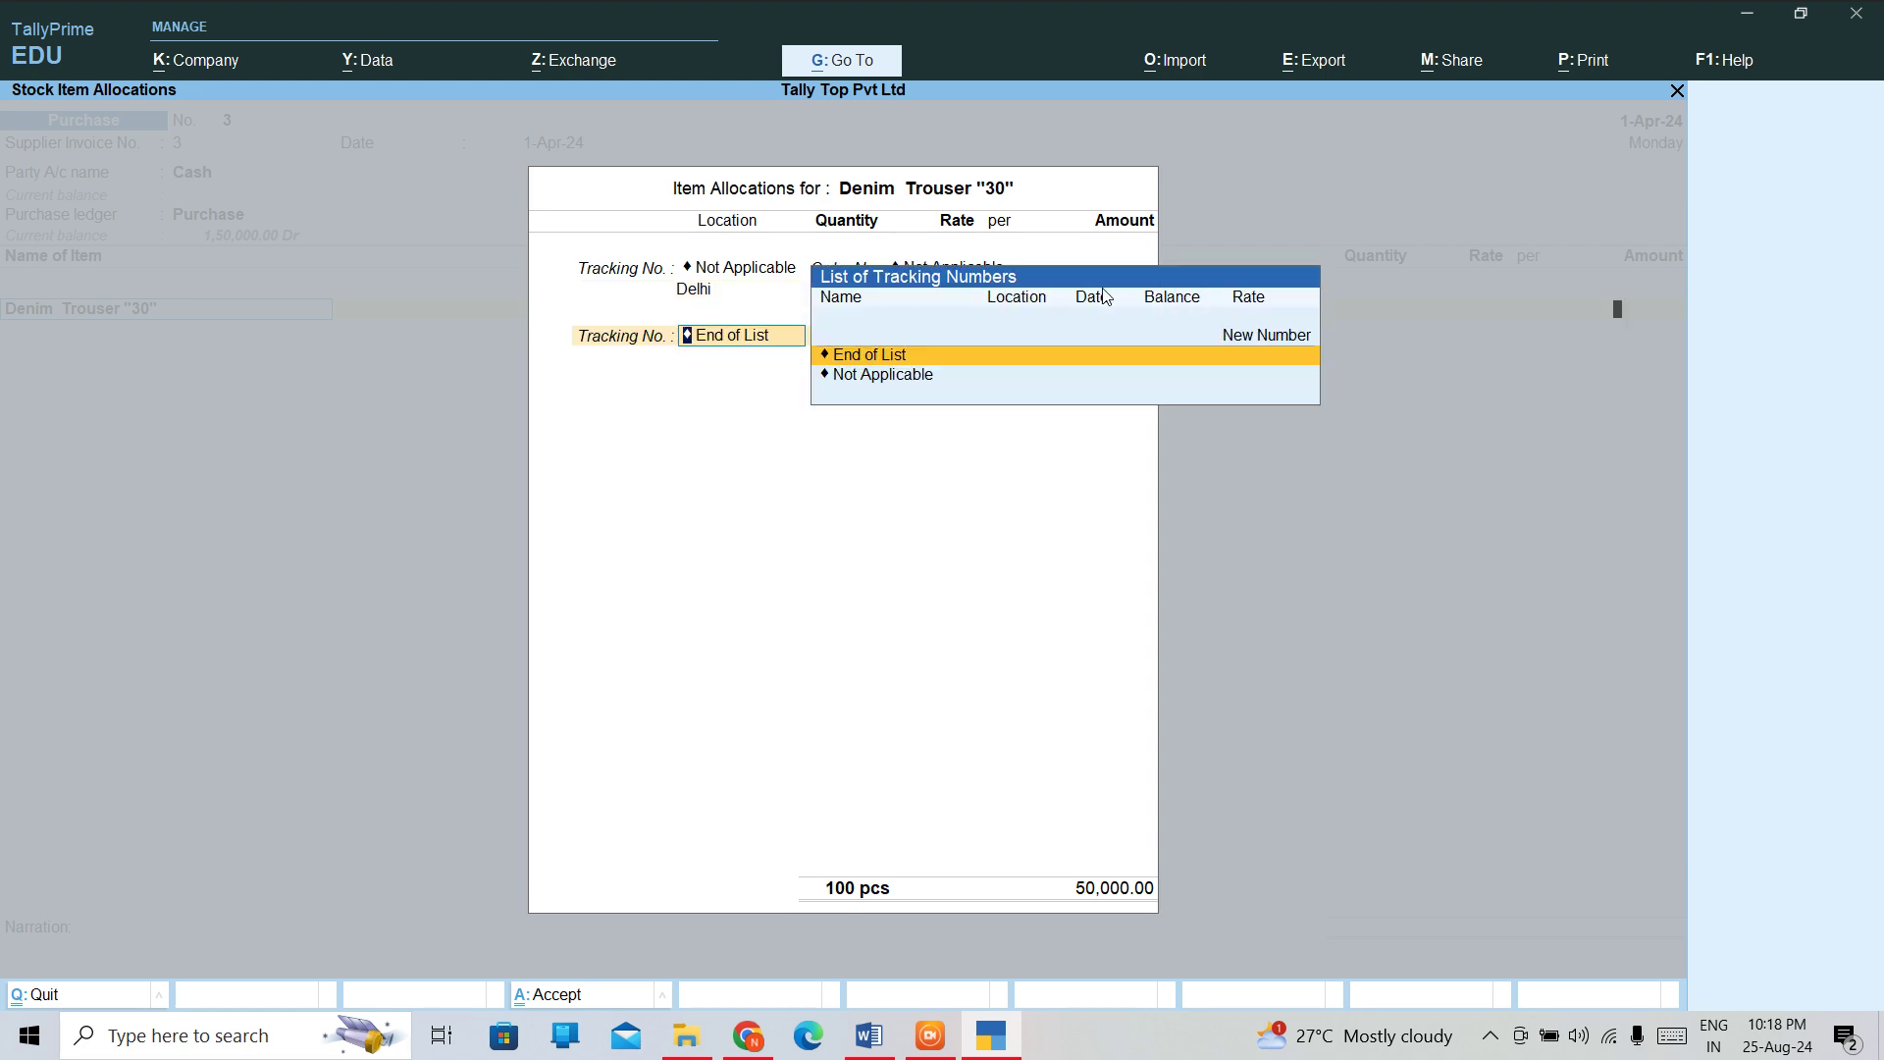
{"action": "key", "text": "Return"}
{"action": "key", "text": "Return"}
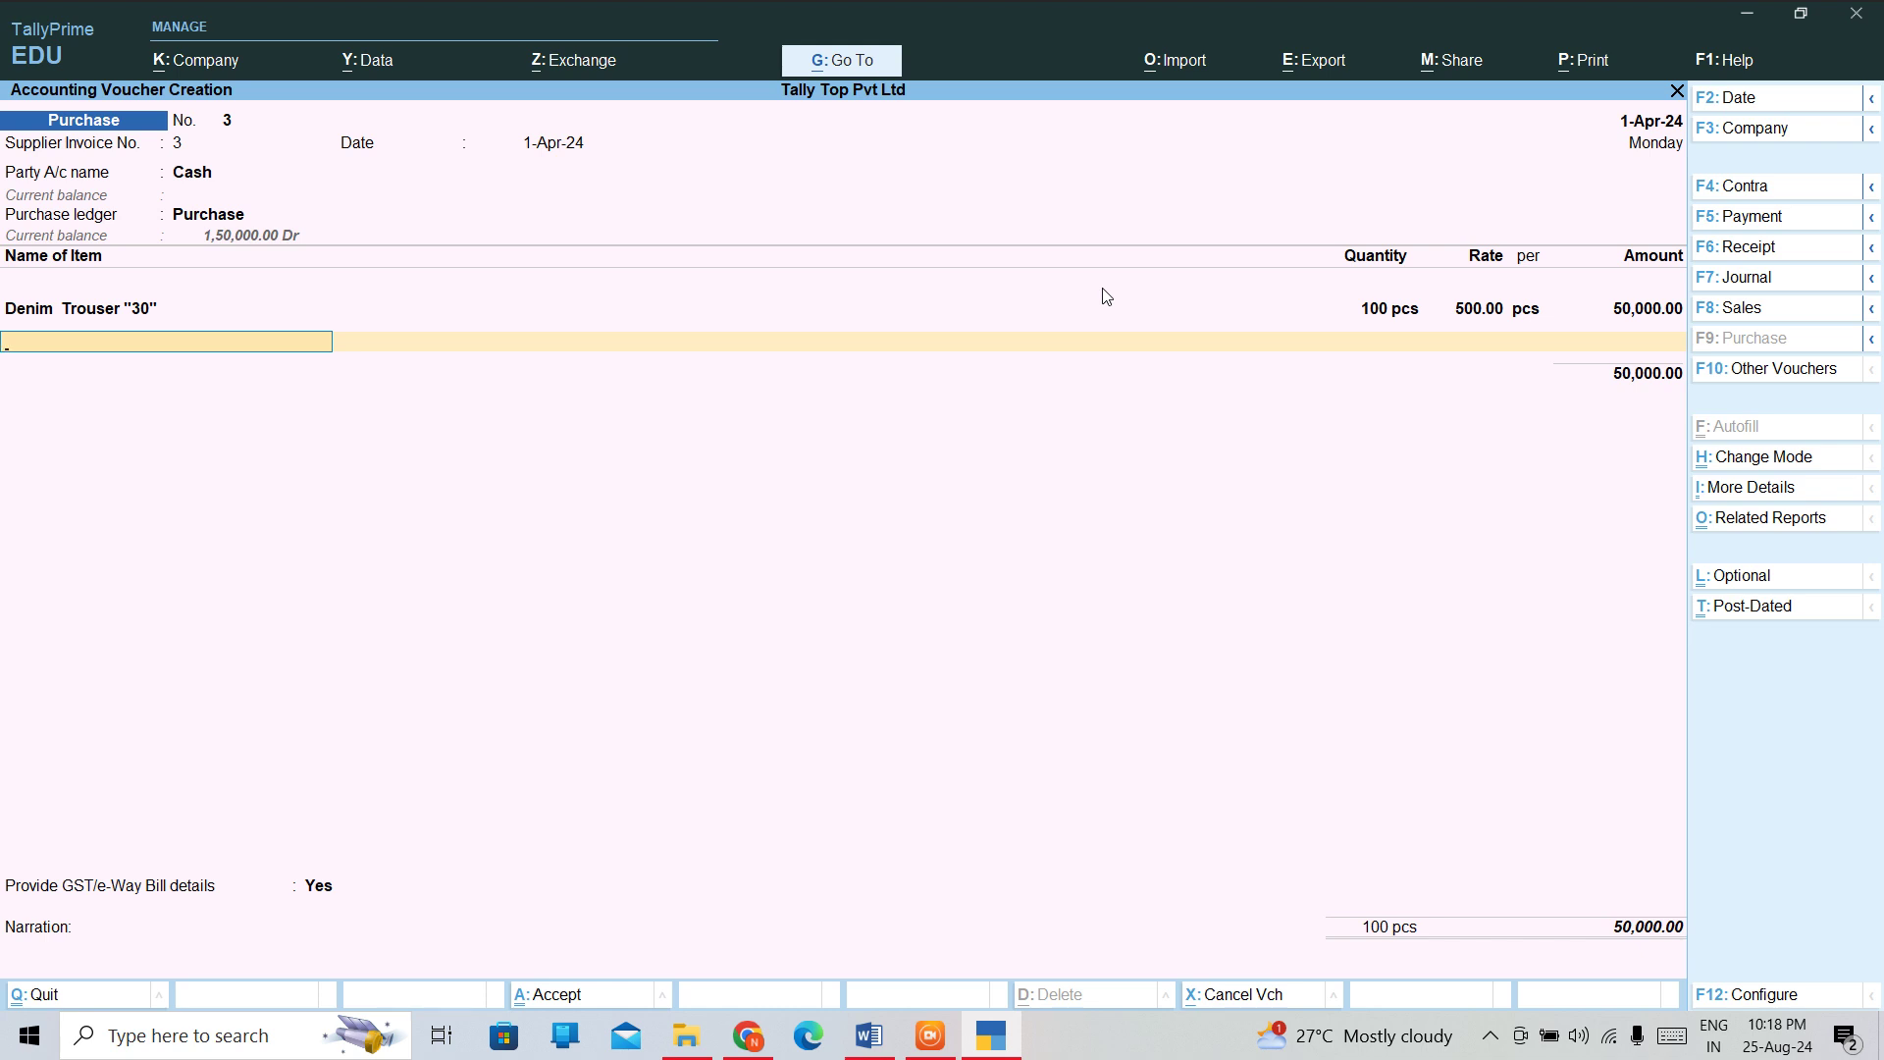
End the voucher's item list without further items or ledgers and set Provide GST/e-Way Bill details to No
{"action": "key", "text": "Return"}
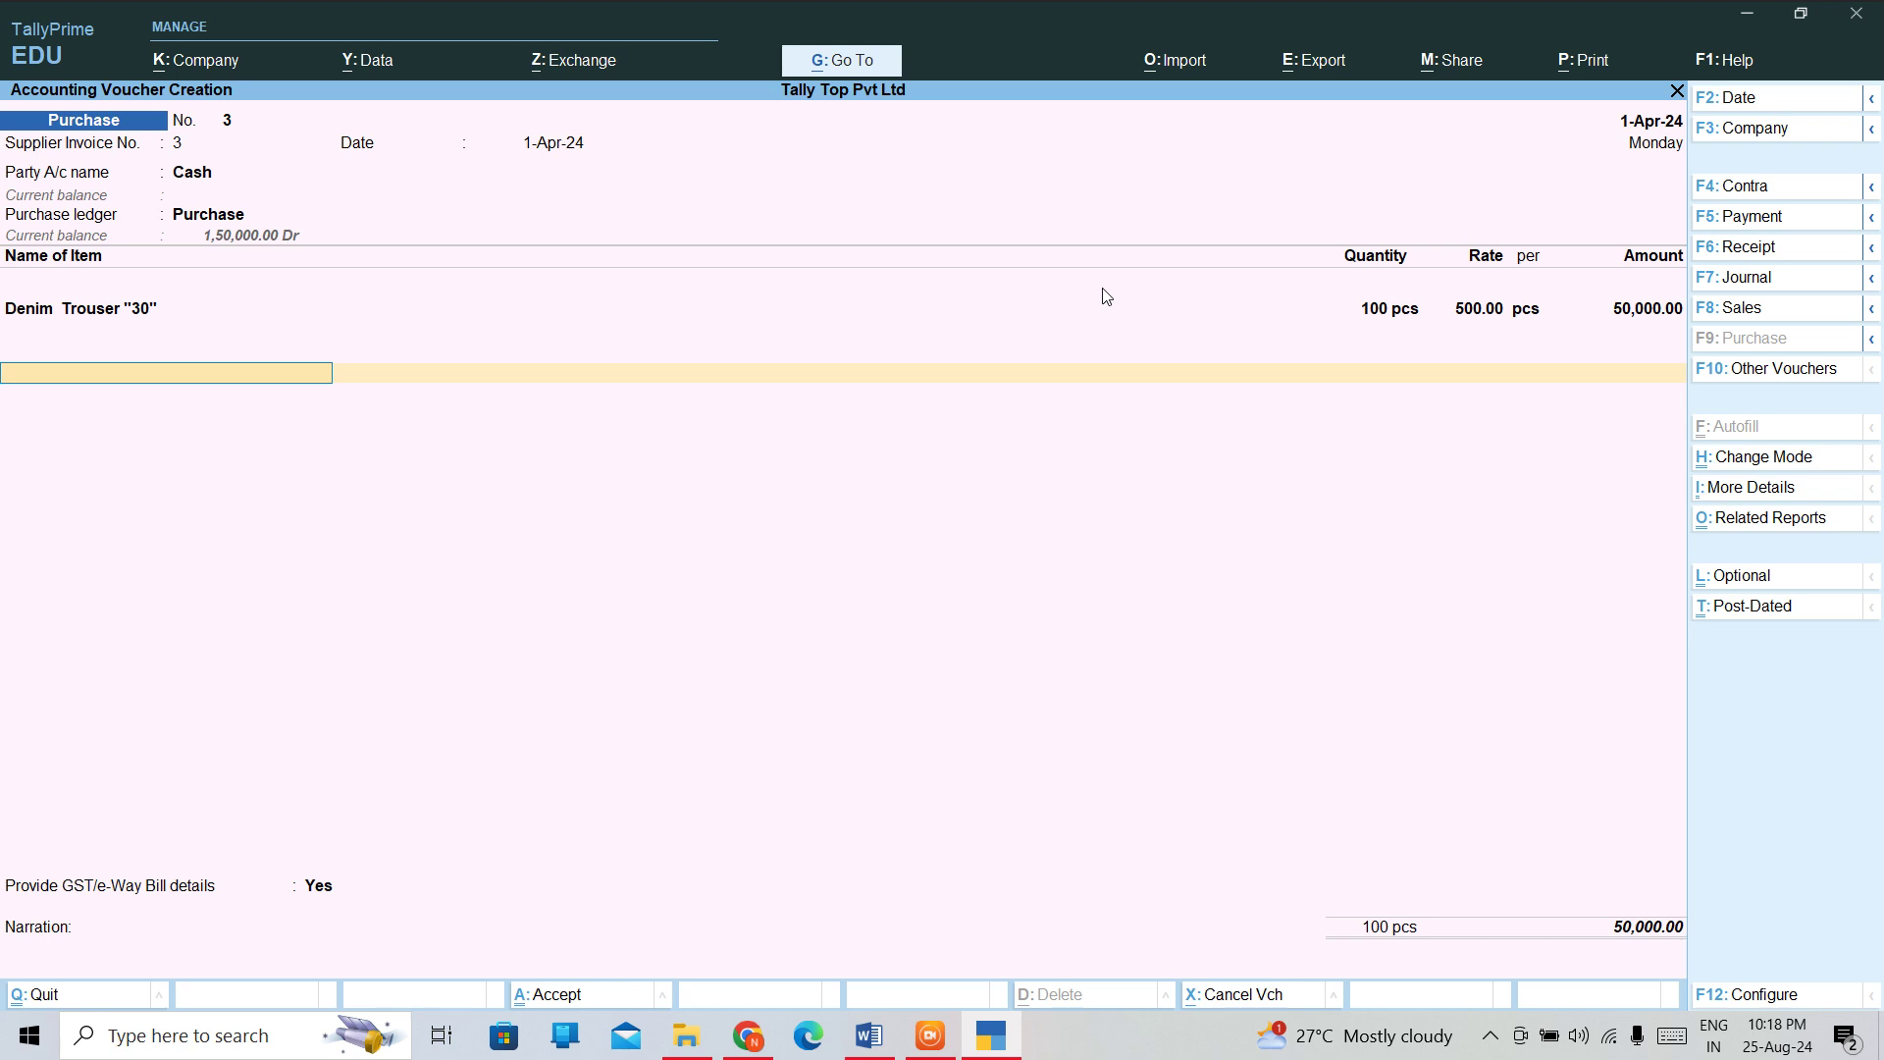
{"action": "key", "text": "Return"}
{"action": "key", "text": "Down"}
{"action": "key", "text": "Return"}
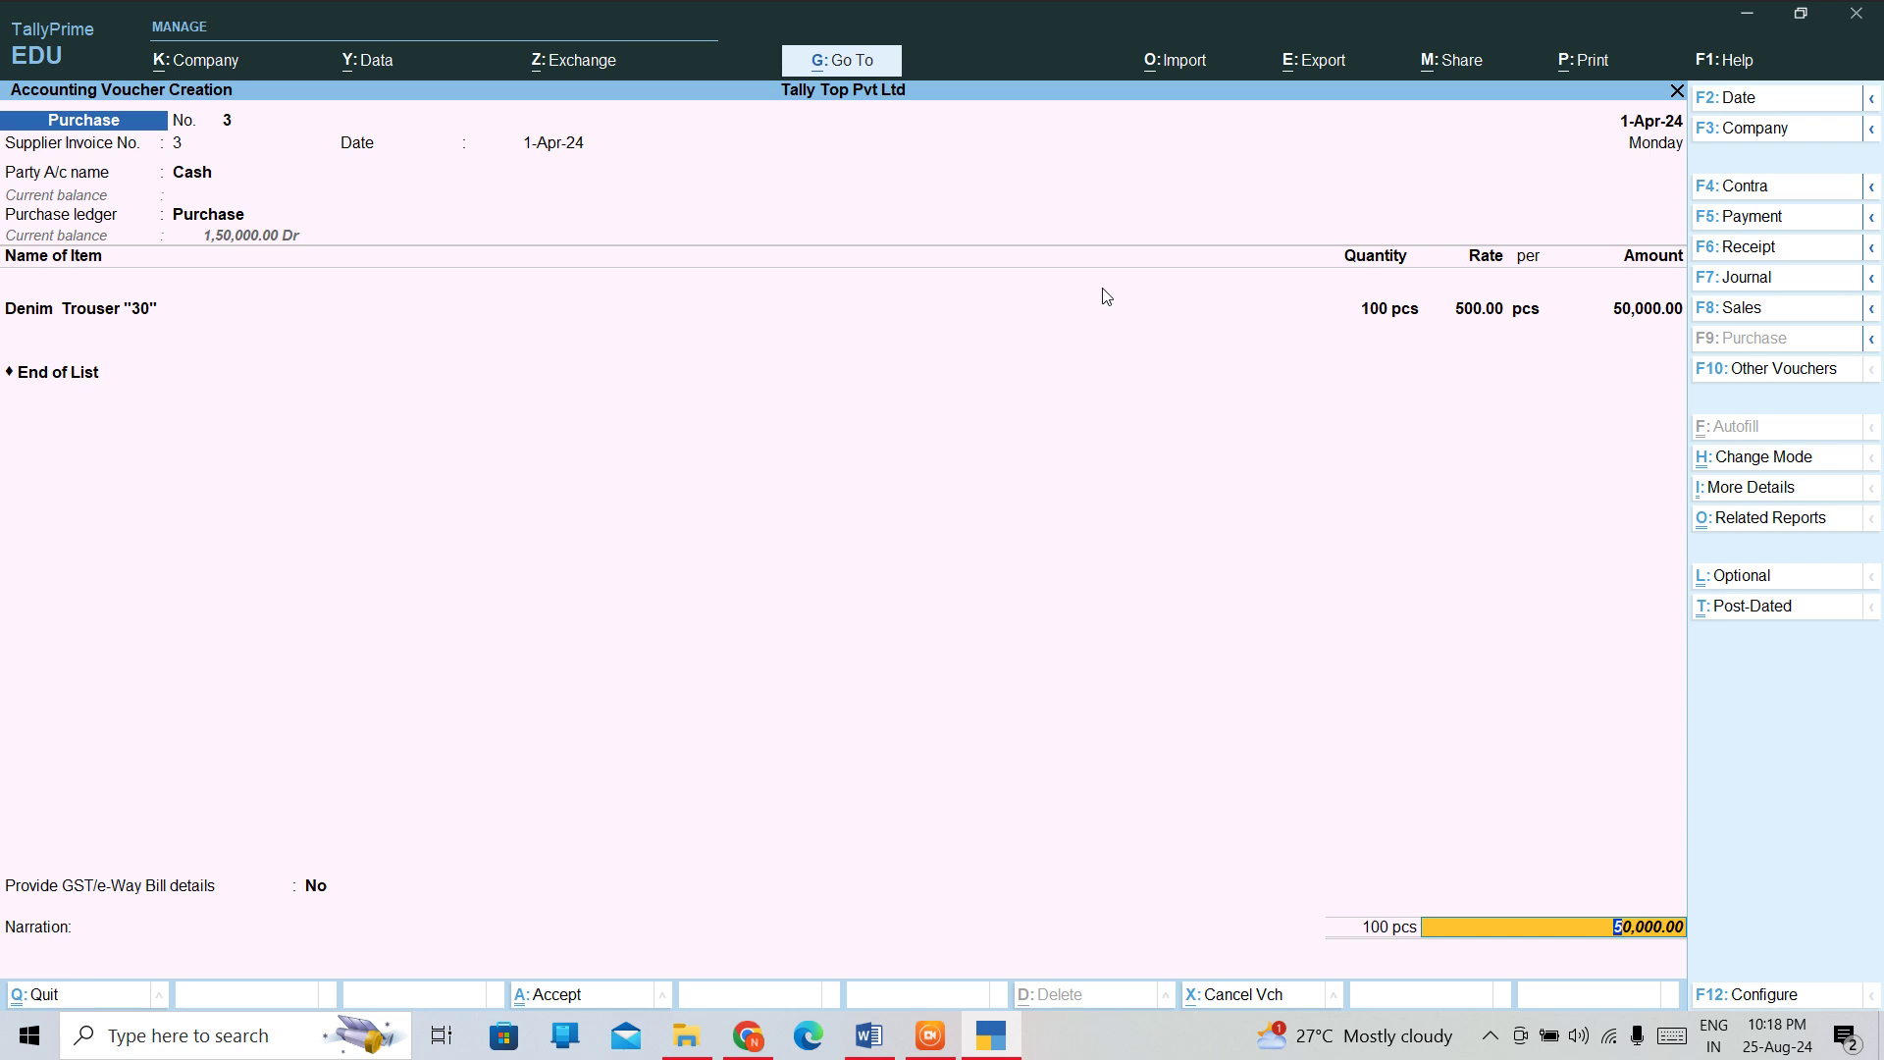
{"action": "key", "text": "Return"}
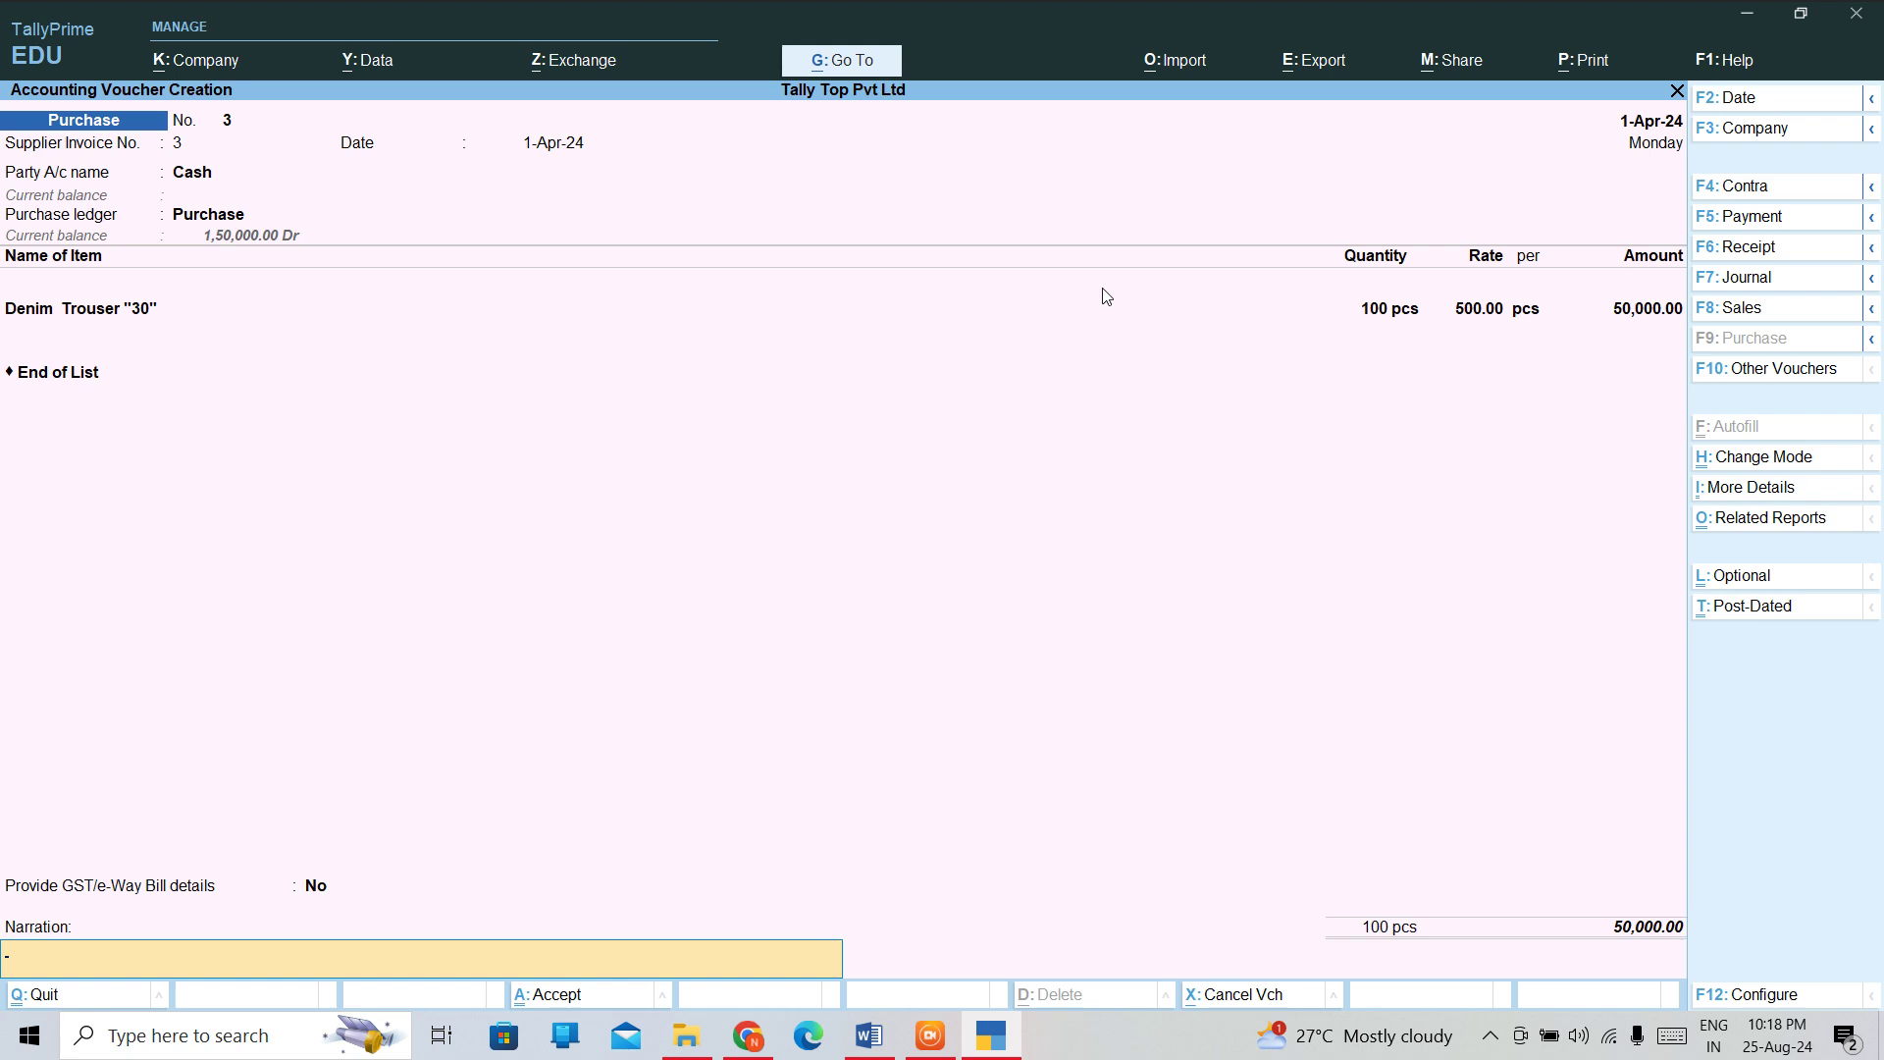
Enter the narration "GOODS PURCHASE ON CASH." and save the purchase voucher
{"action": "type", "text": "GOODS PURCHASE ON CASH."}
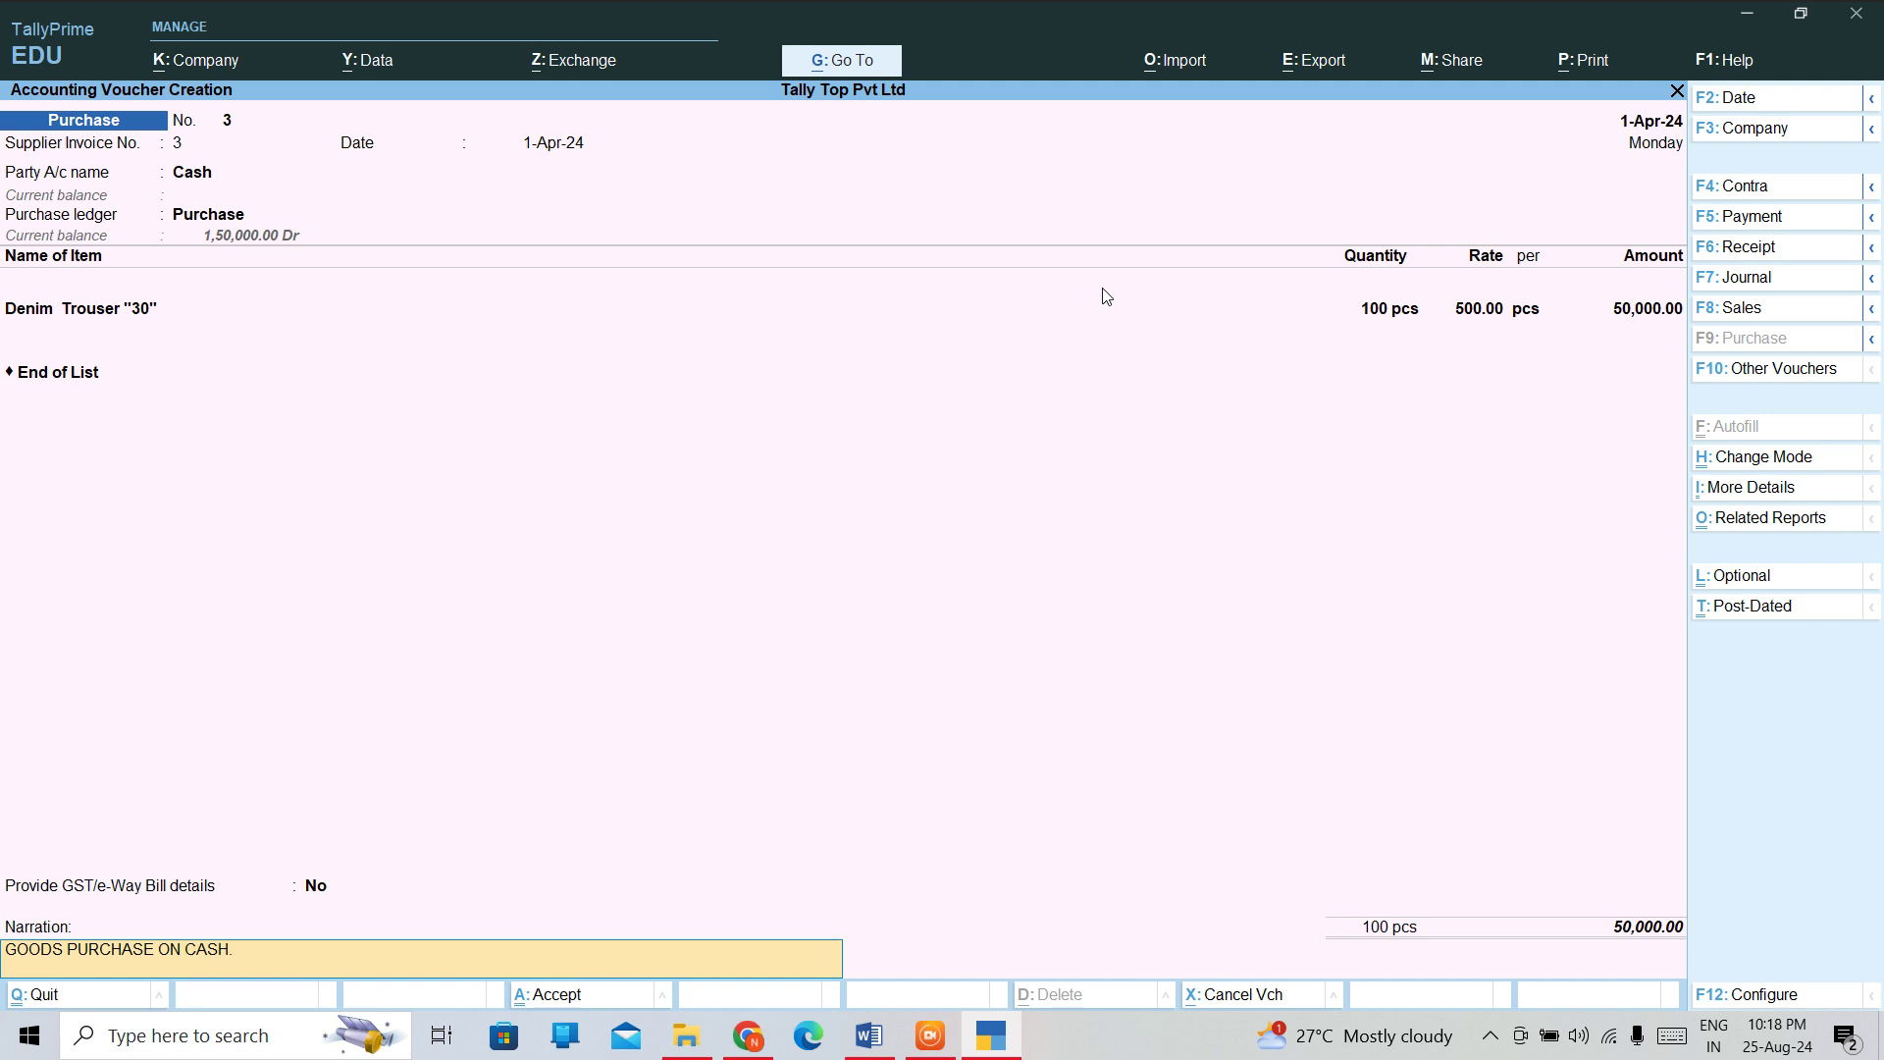
{"action": "key", "text": "Return"}
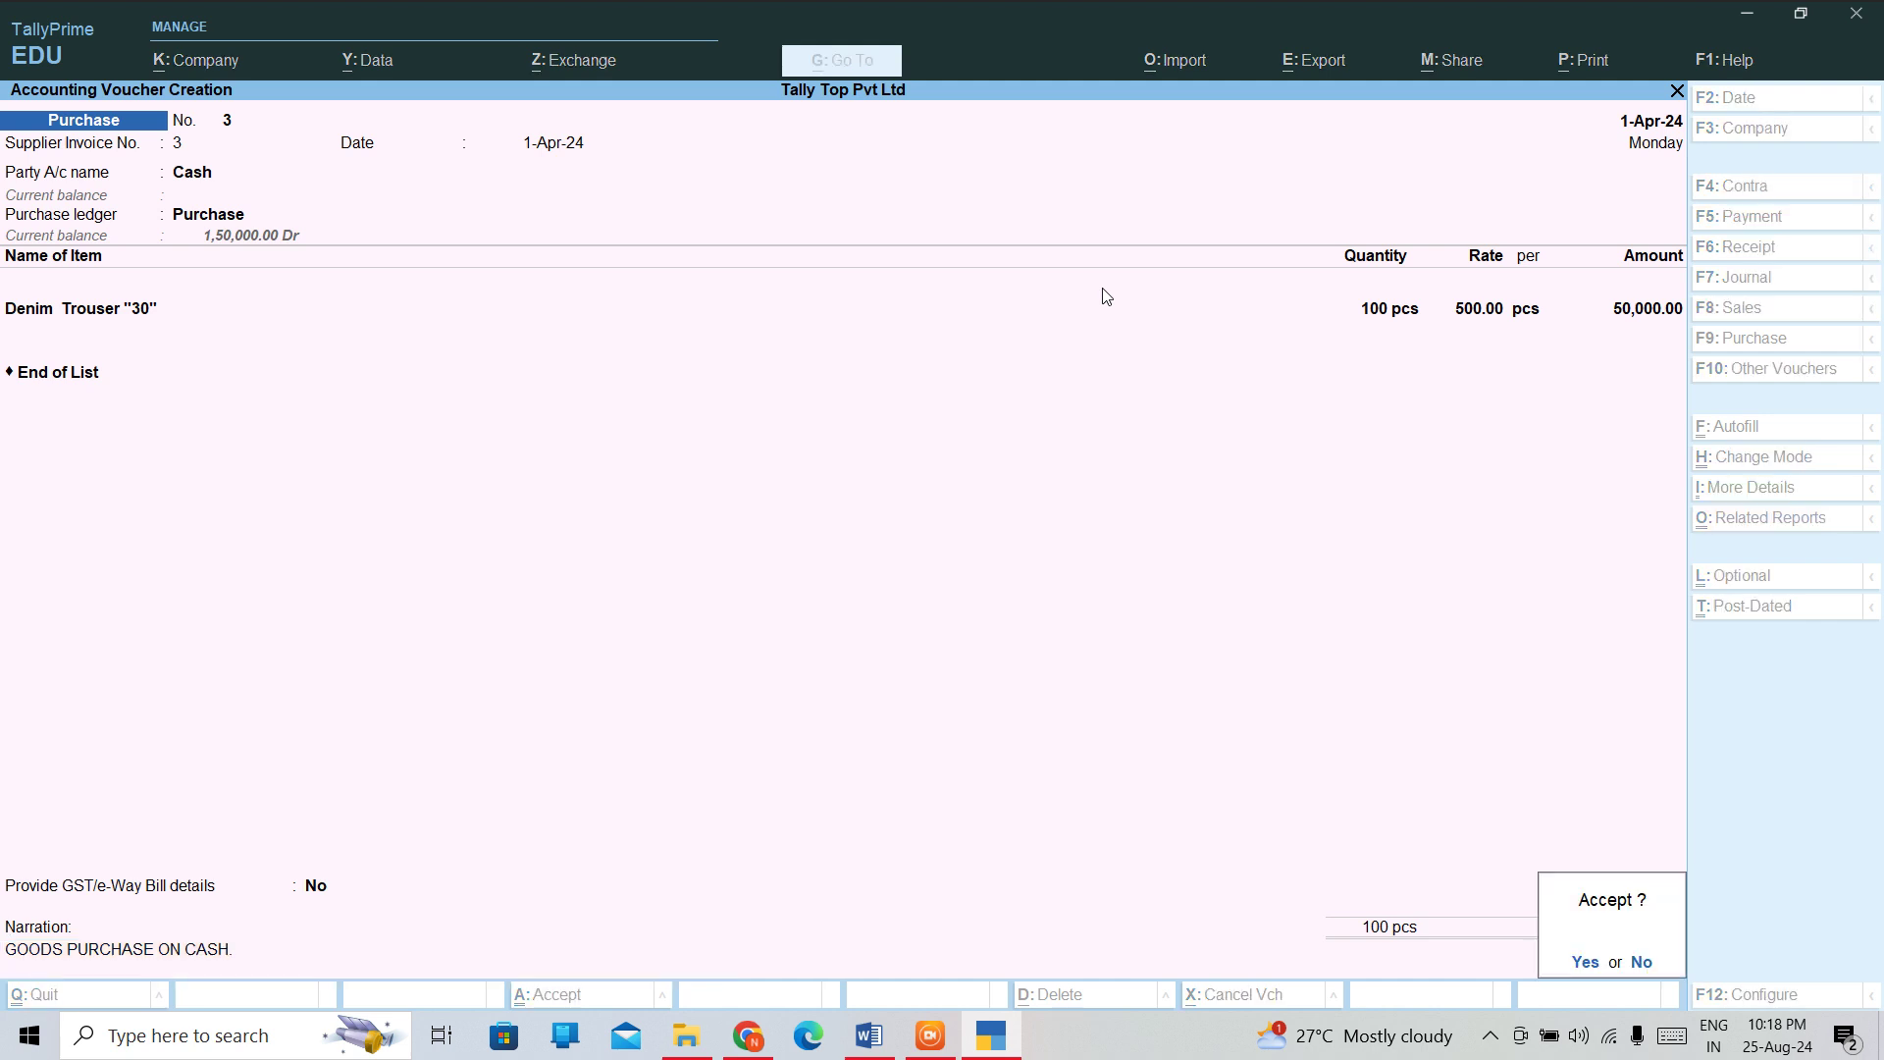
{"action": "key", "text": "Return"}
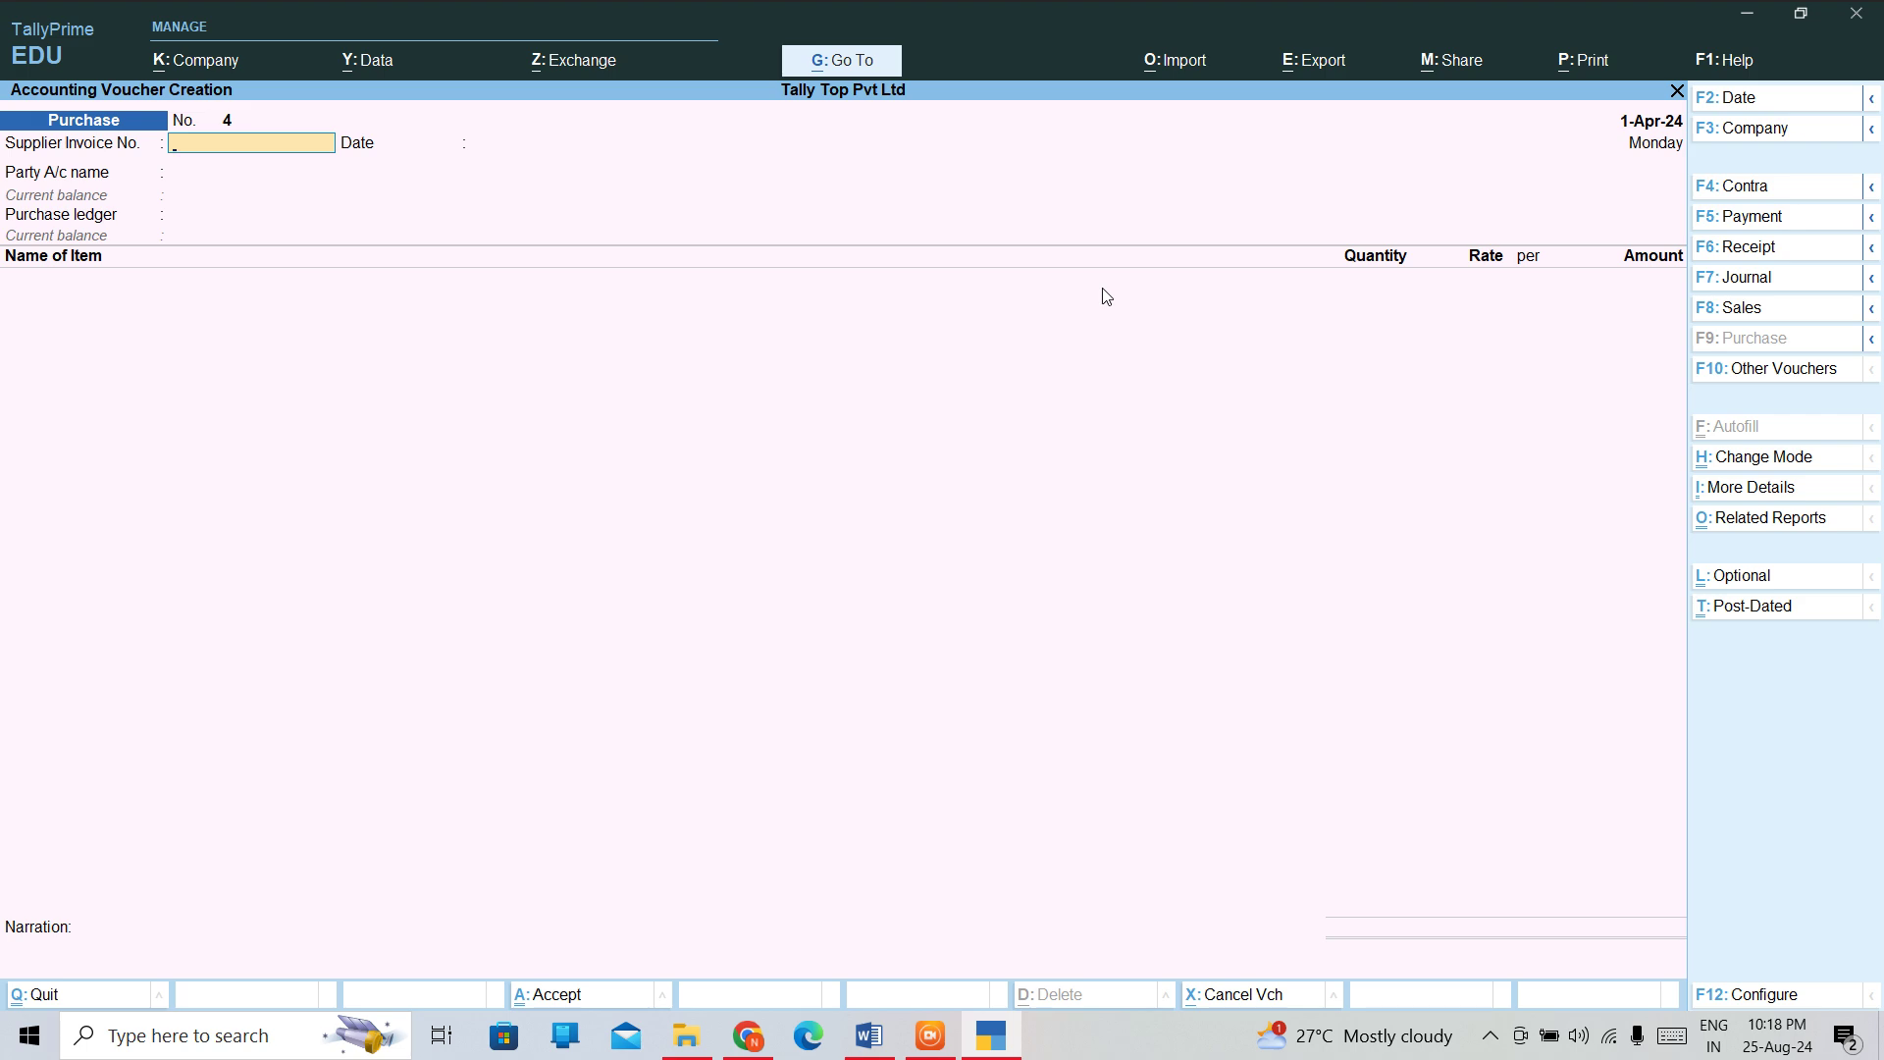
Leave voucher creation and open the Account Books reports
{"action": "key", "text": "Escape"}
{"action": "key", "text": "Return"}
{"action": "key", "text": "Down"}
{"action": "key", "text": "Down"}
{"action": "key", "text": "Down"}
{"action": "key", "text": "Down"}
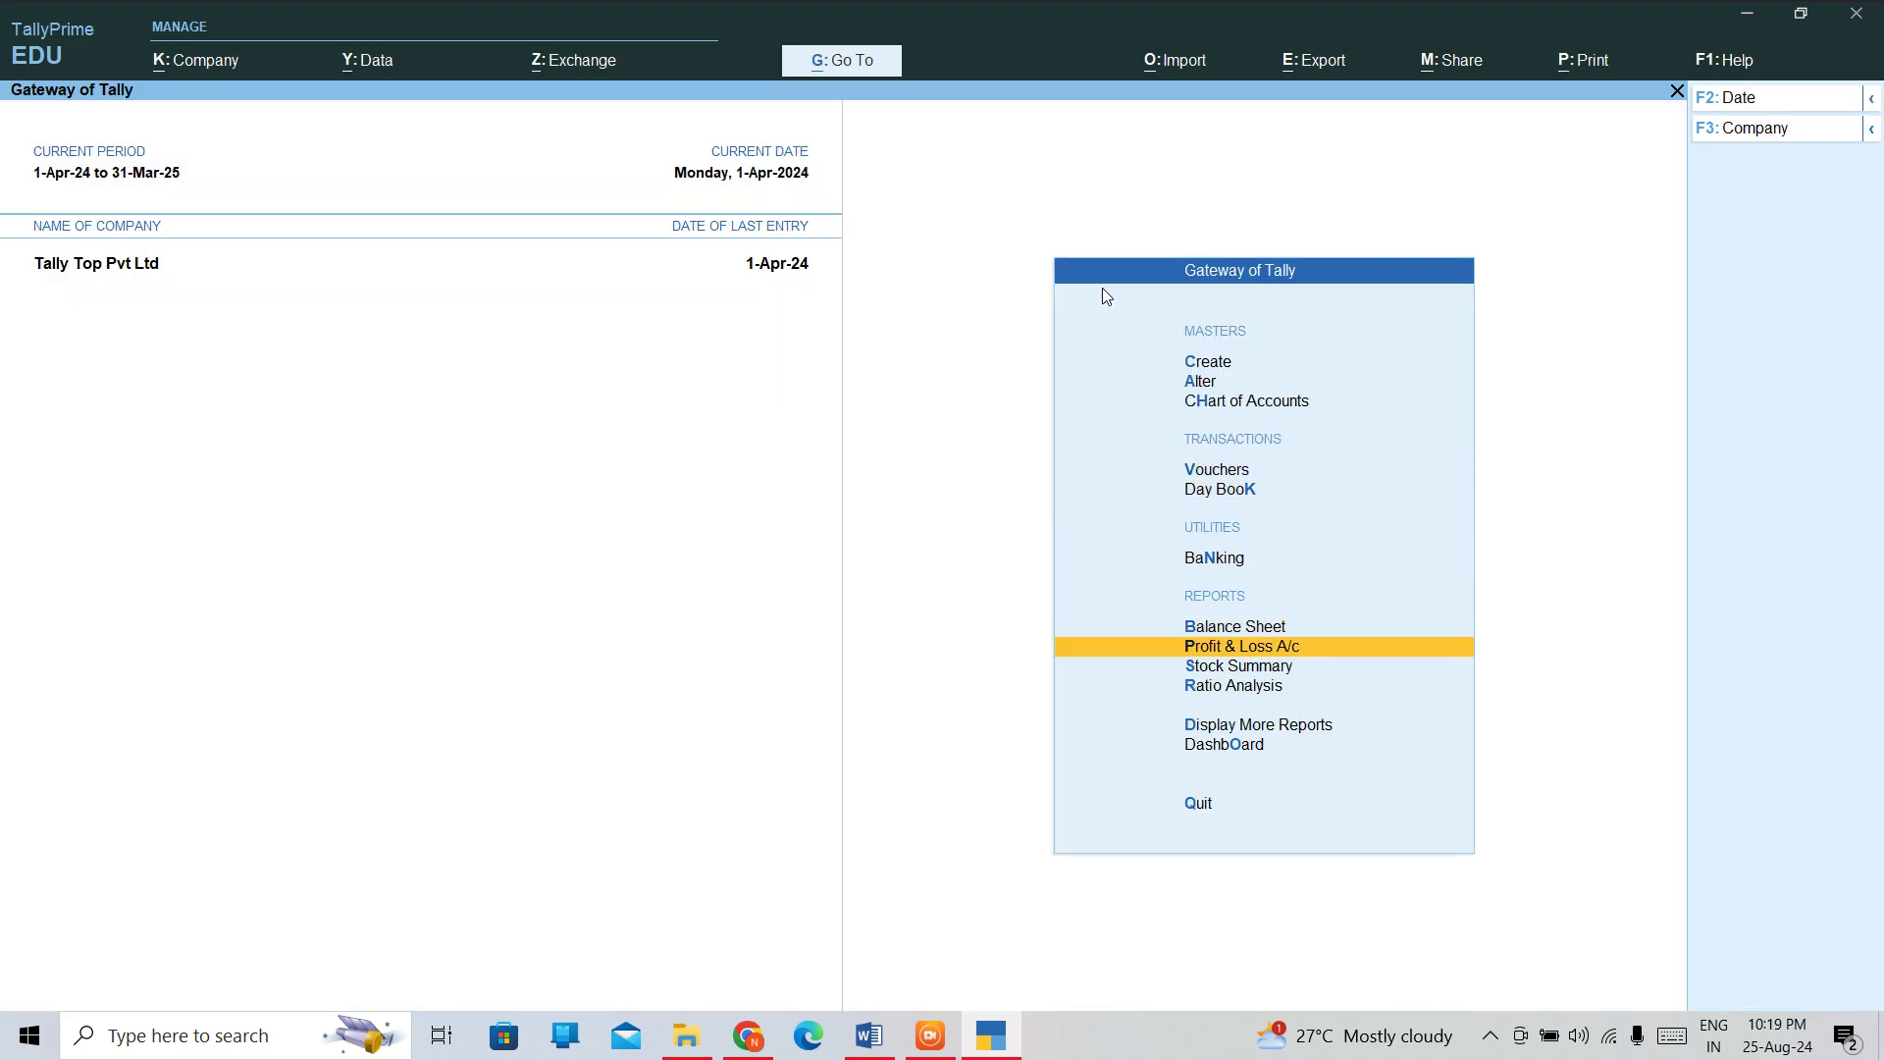
{"action": "key", "text": "Down"}
{"action": "key", "text": "Down"}
{"action": "key", "text": "Down"}
{"action": "key", "text": "Return"}
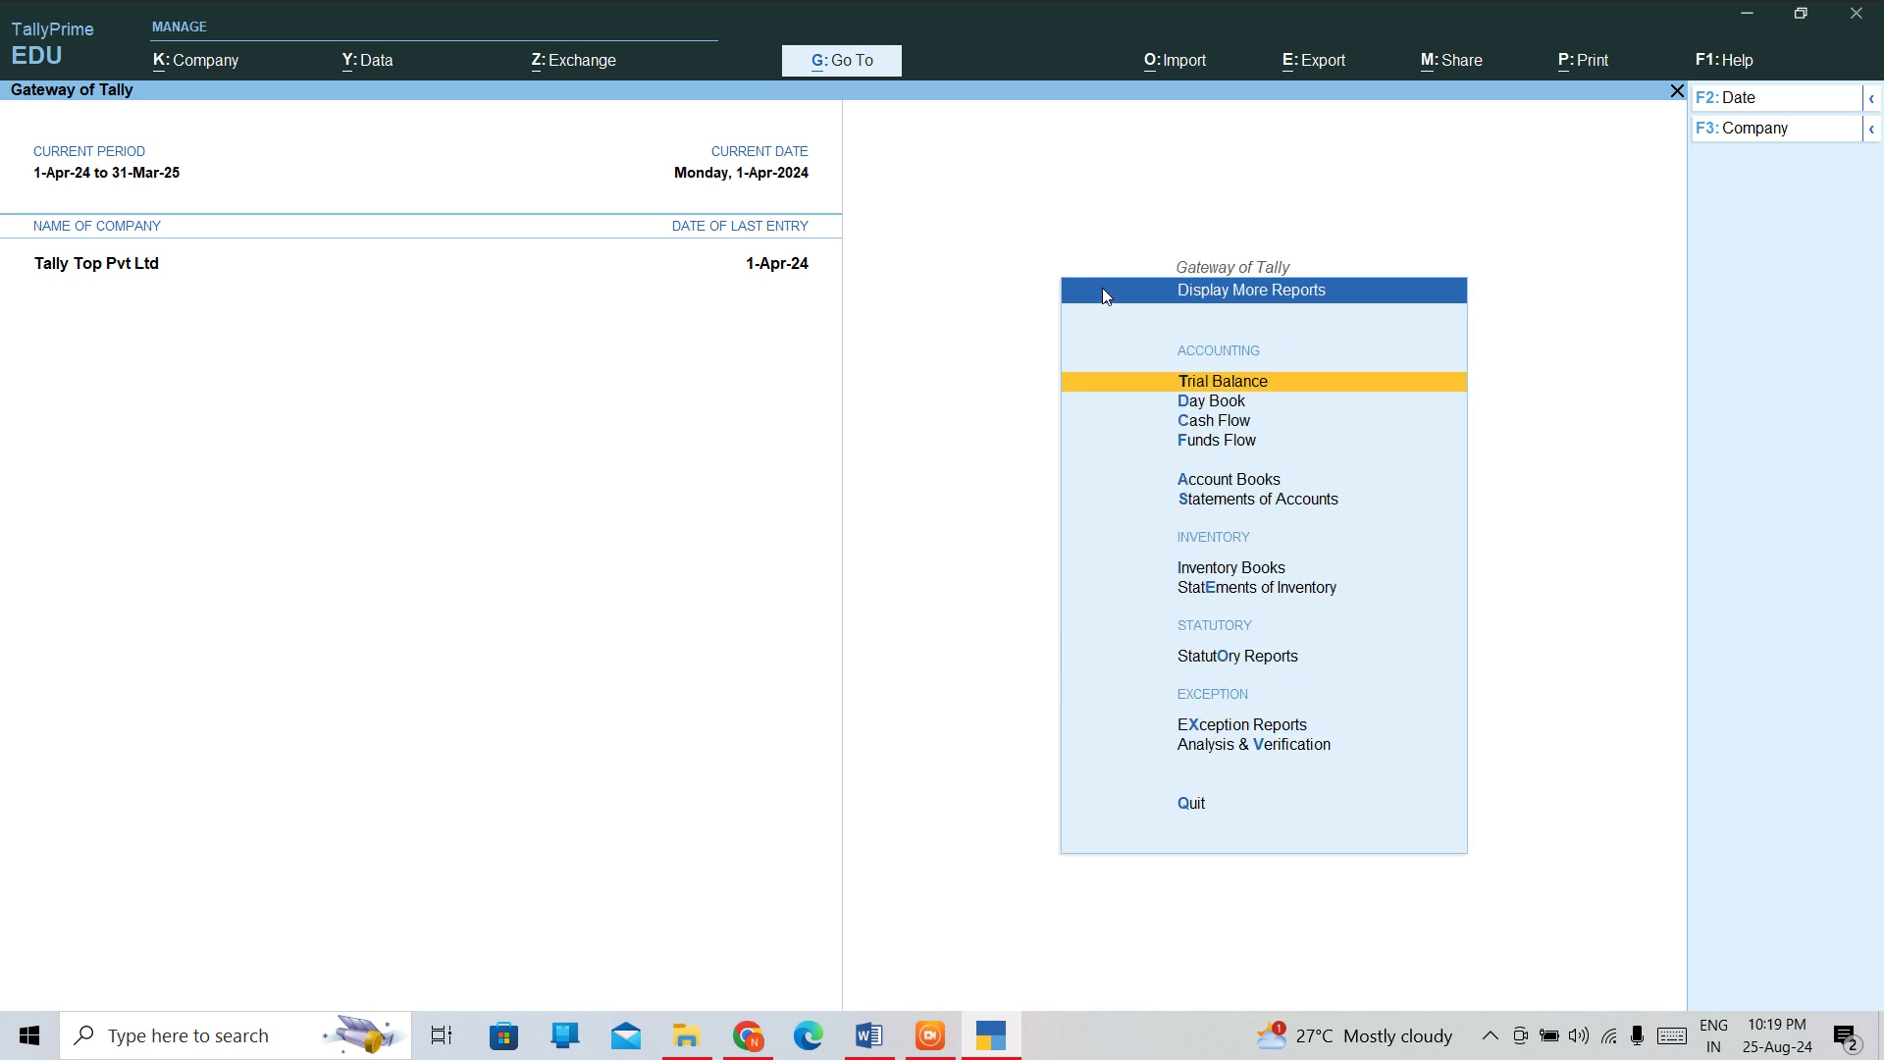
{"action": "key", "text": "Down"}
{"action": "key", "text": "Down"}
{"action": "key", "text": "Down"}
{"action": "key", "text": "Down"}
{"action": "key", "text": "Return"}
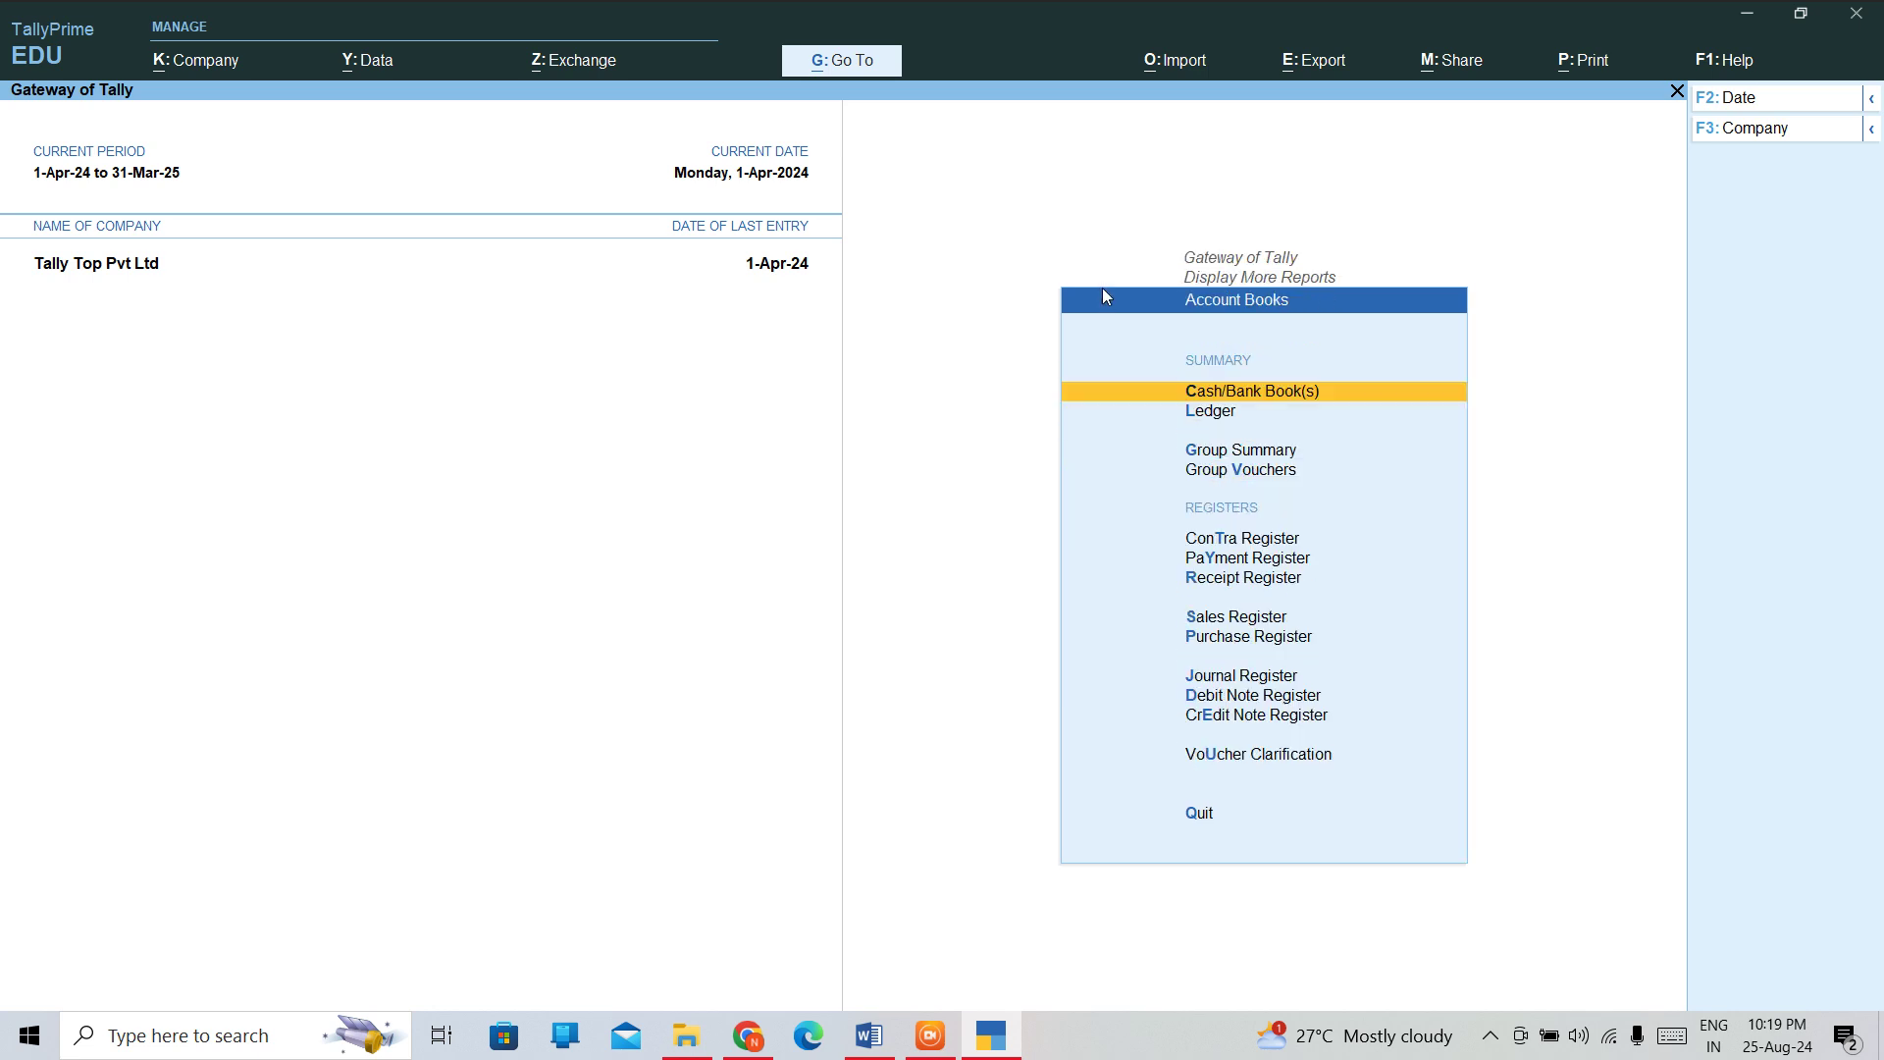
Open the April vouchers in the Purchase Register and view purchase voucher no. 3
{"action": "key", "text": "Down"}
{"action": "key", "text": "Down"}
{"action": "key", "text": "Down"}
{"action": "key", "text": "Down"}
{"action": "key", "text": "Down"}
{"action": "key", "text": "Down"}
{"action": "key", "text": "Down"}
{"action": "key", "text": "Down"}
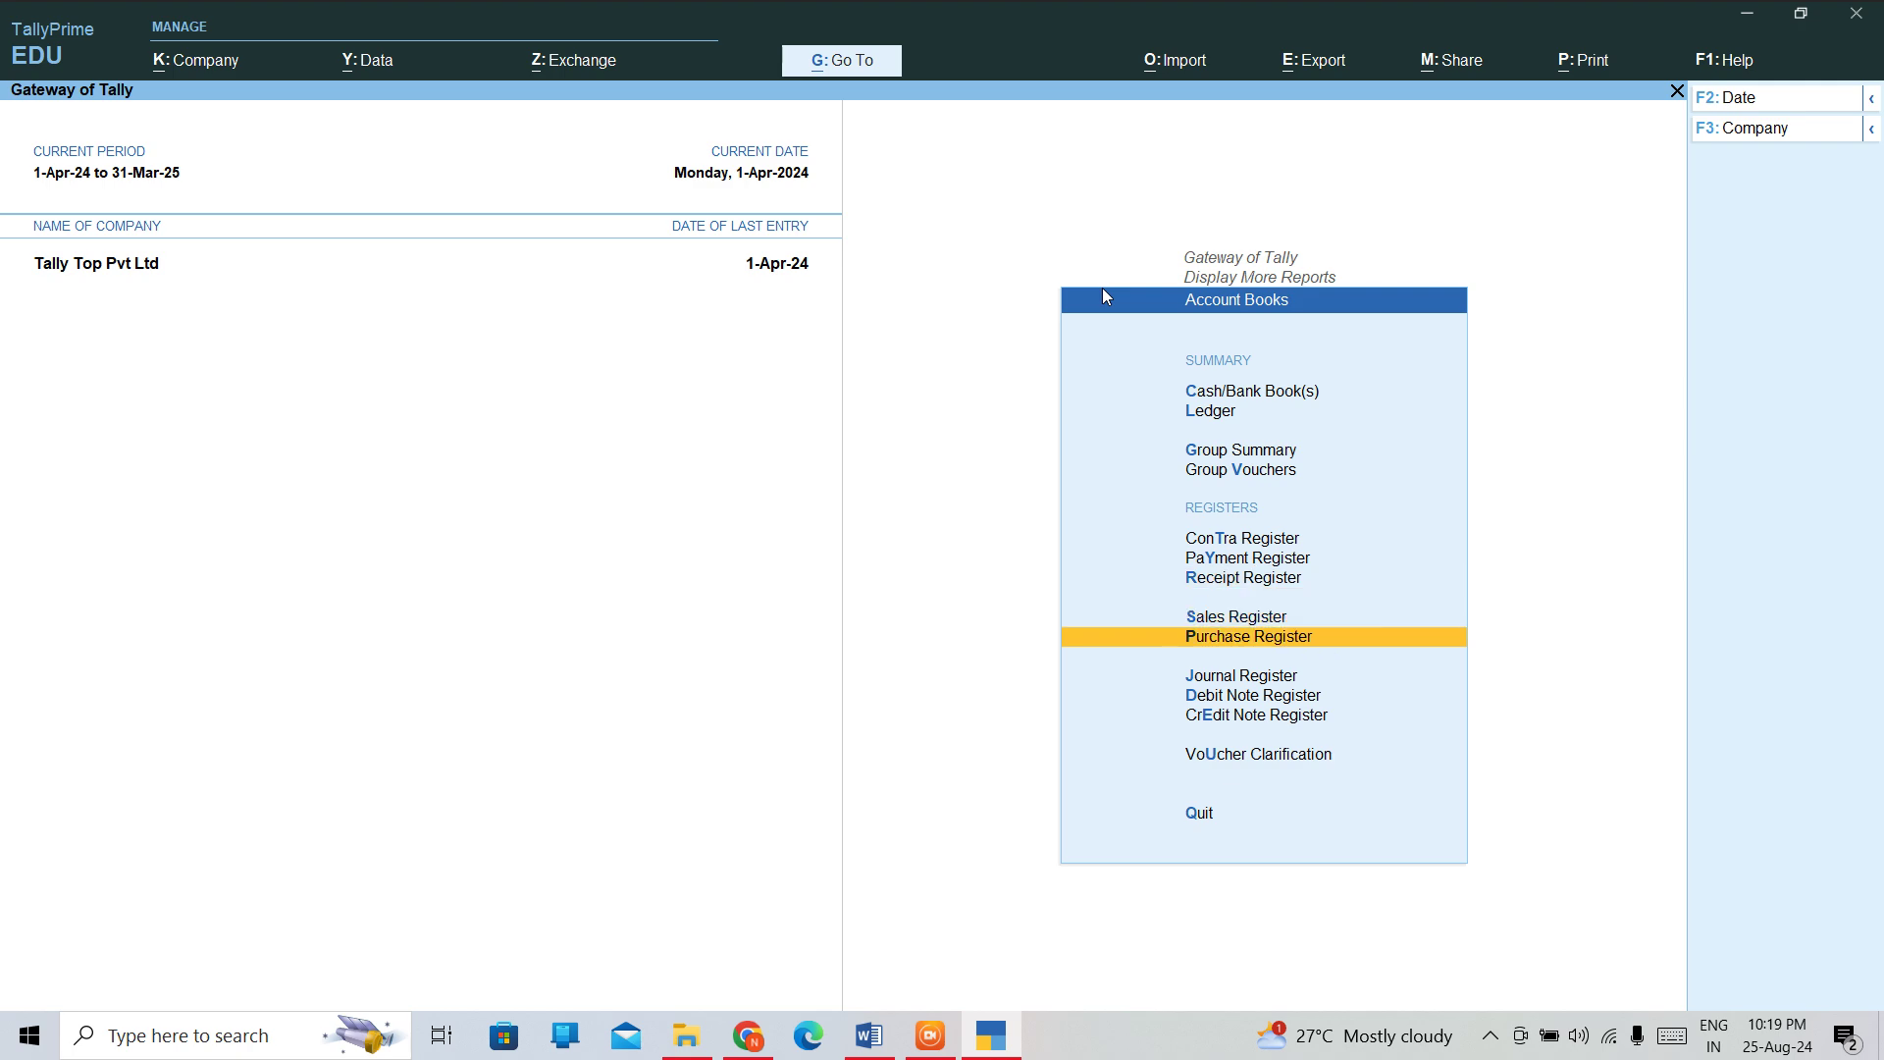
{"action": "key", "text": "Return"}
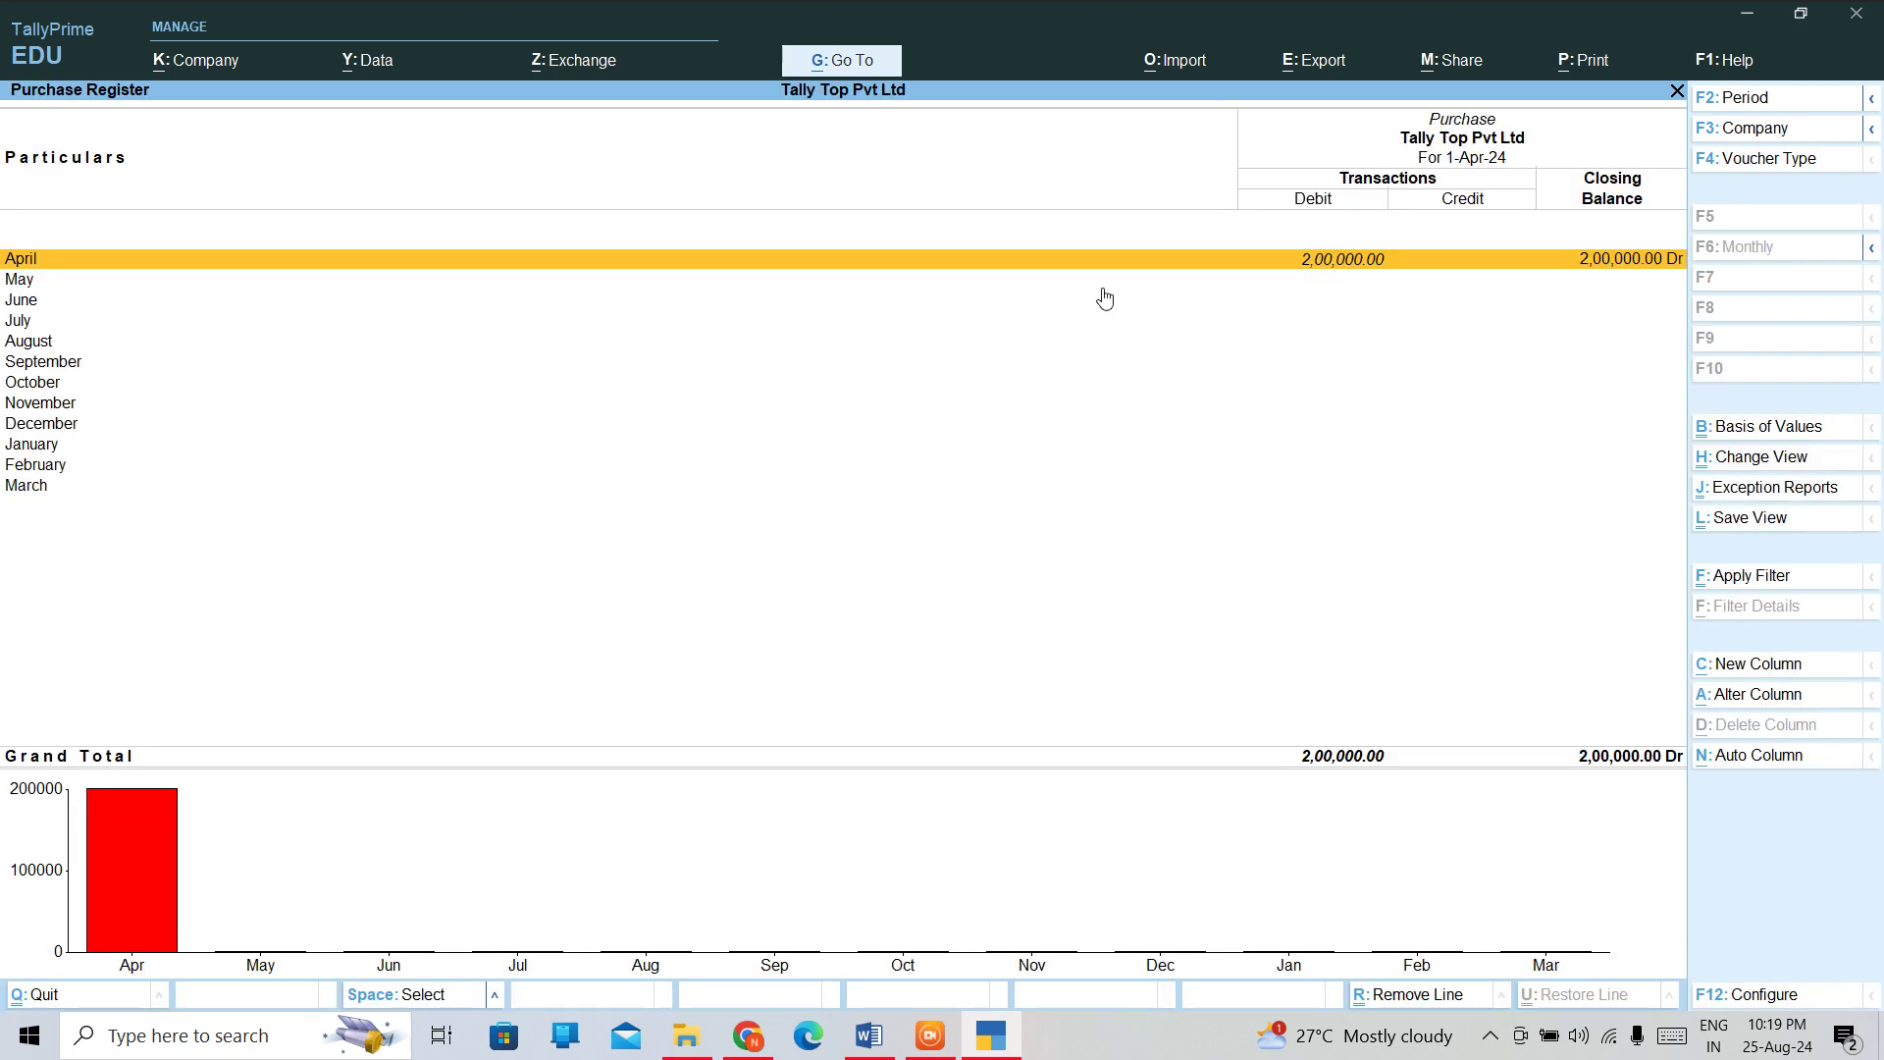
{"action": "key", "text": "Return"}
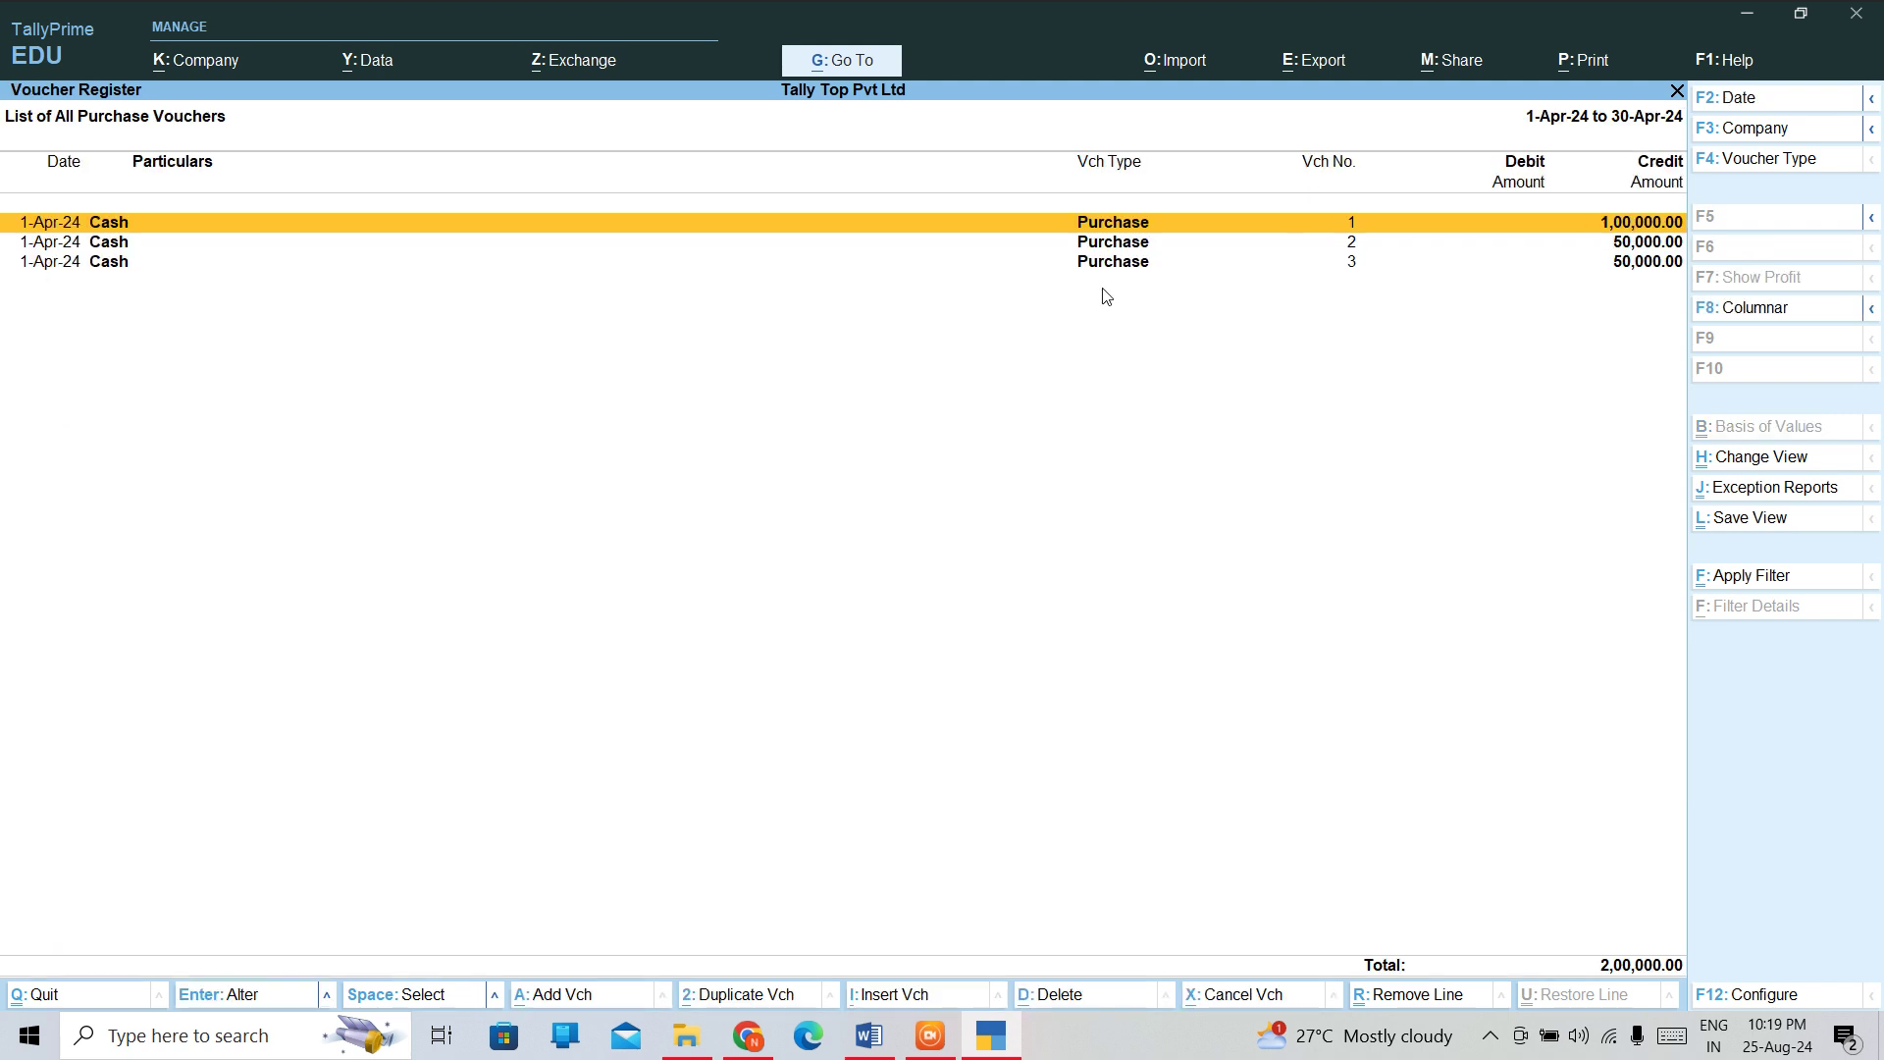
{"action": "key", "text": "Down"}
{"action": "key", "text": "Down"}
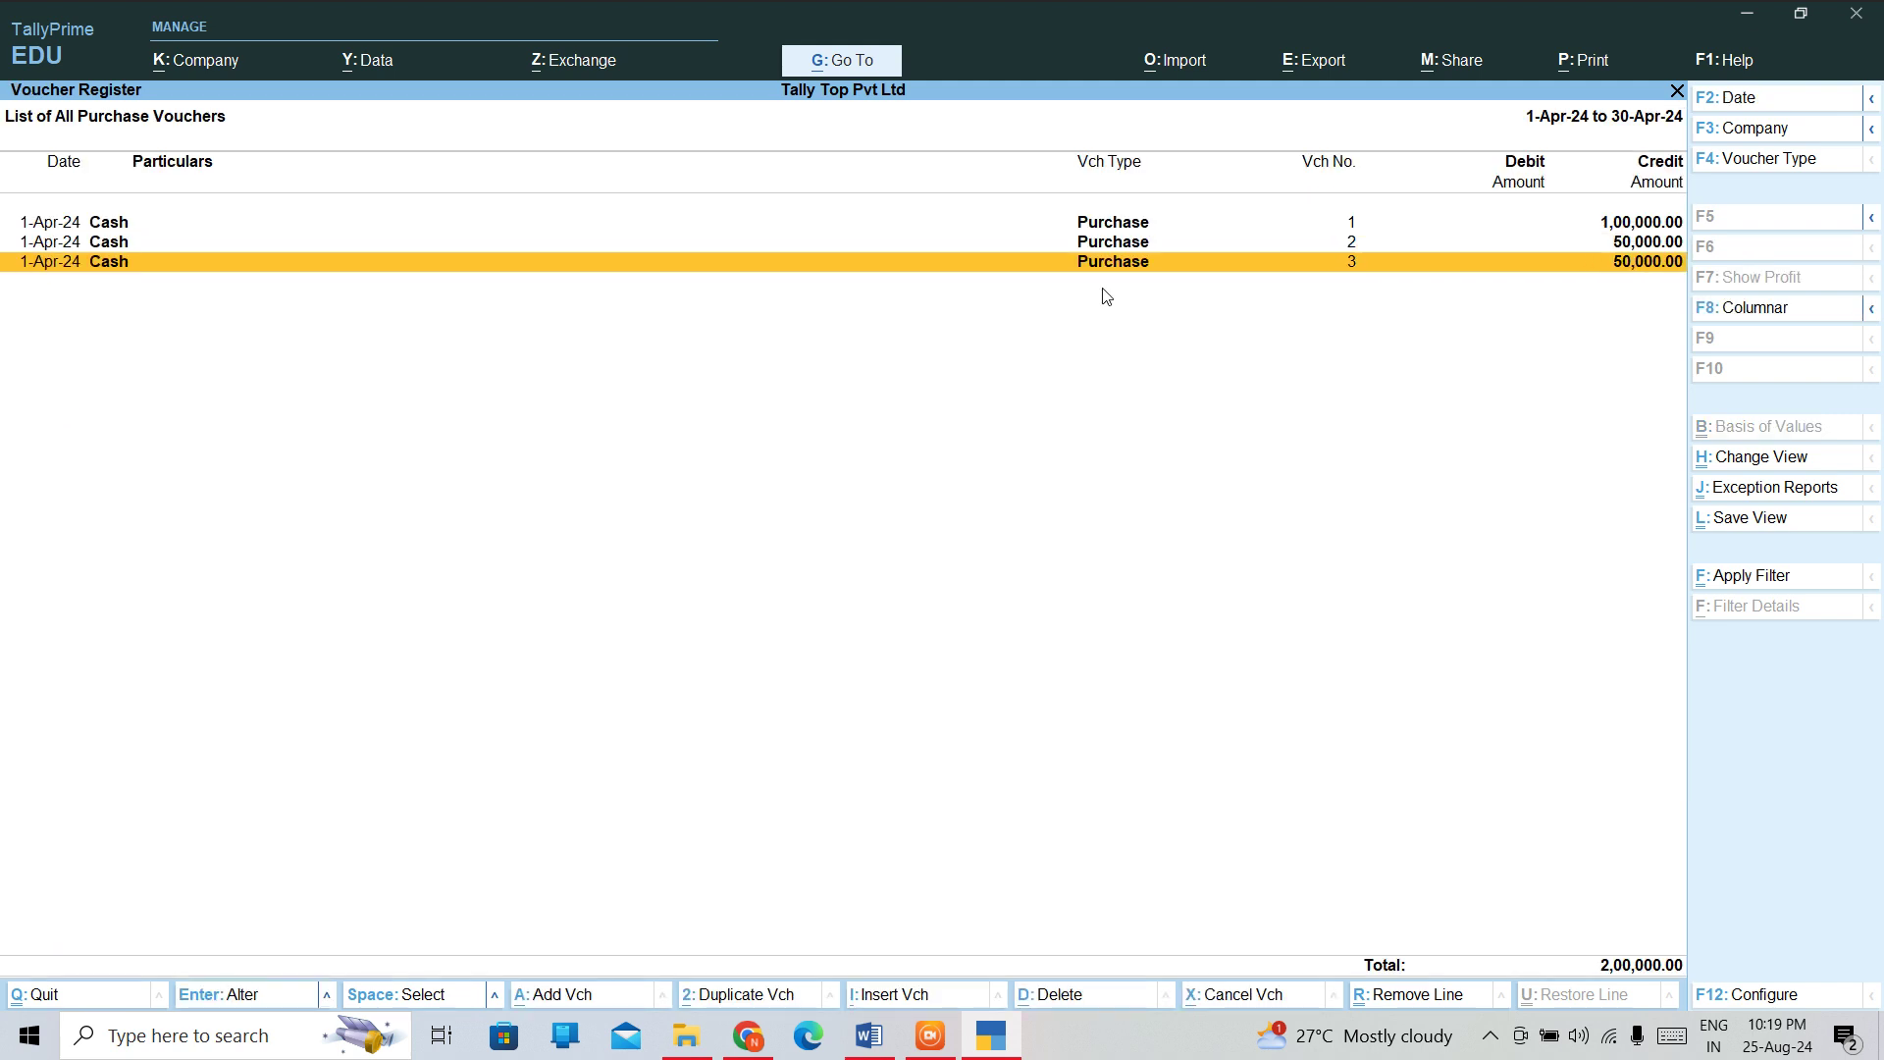
{"action": "key", "text": "Return"}
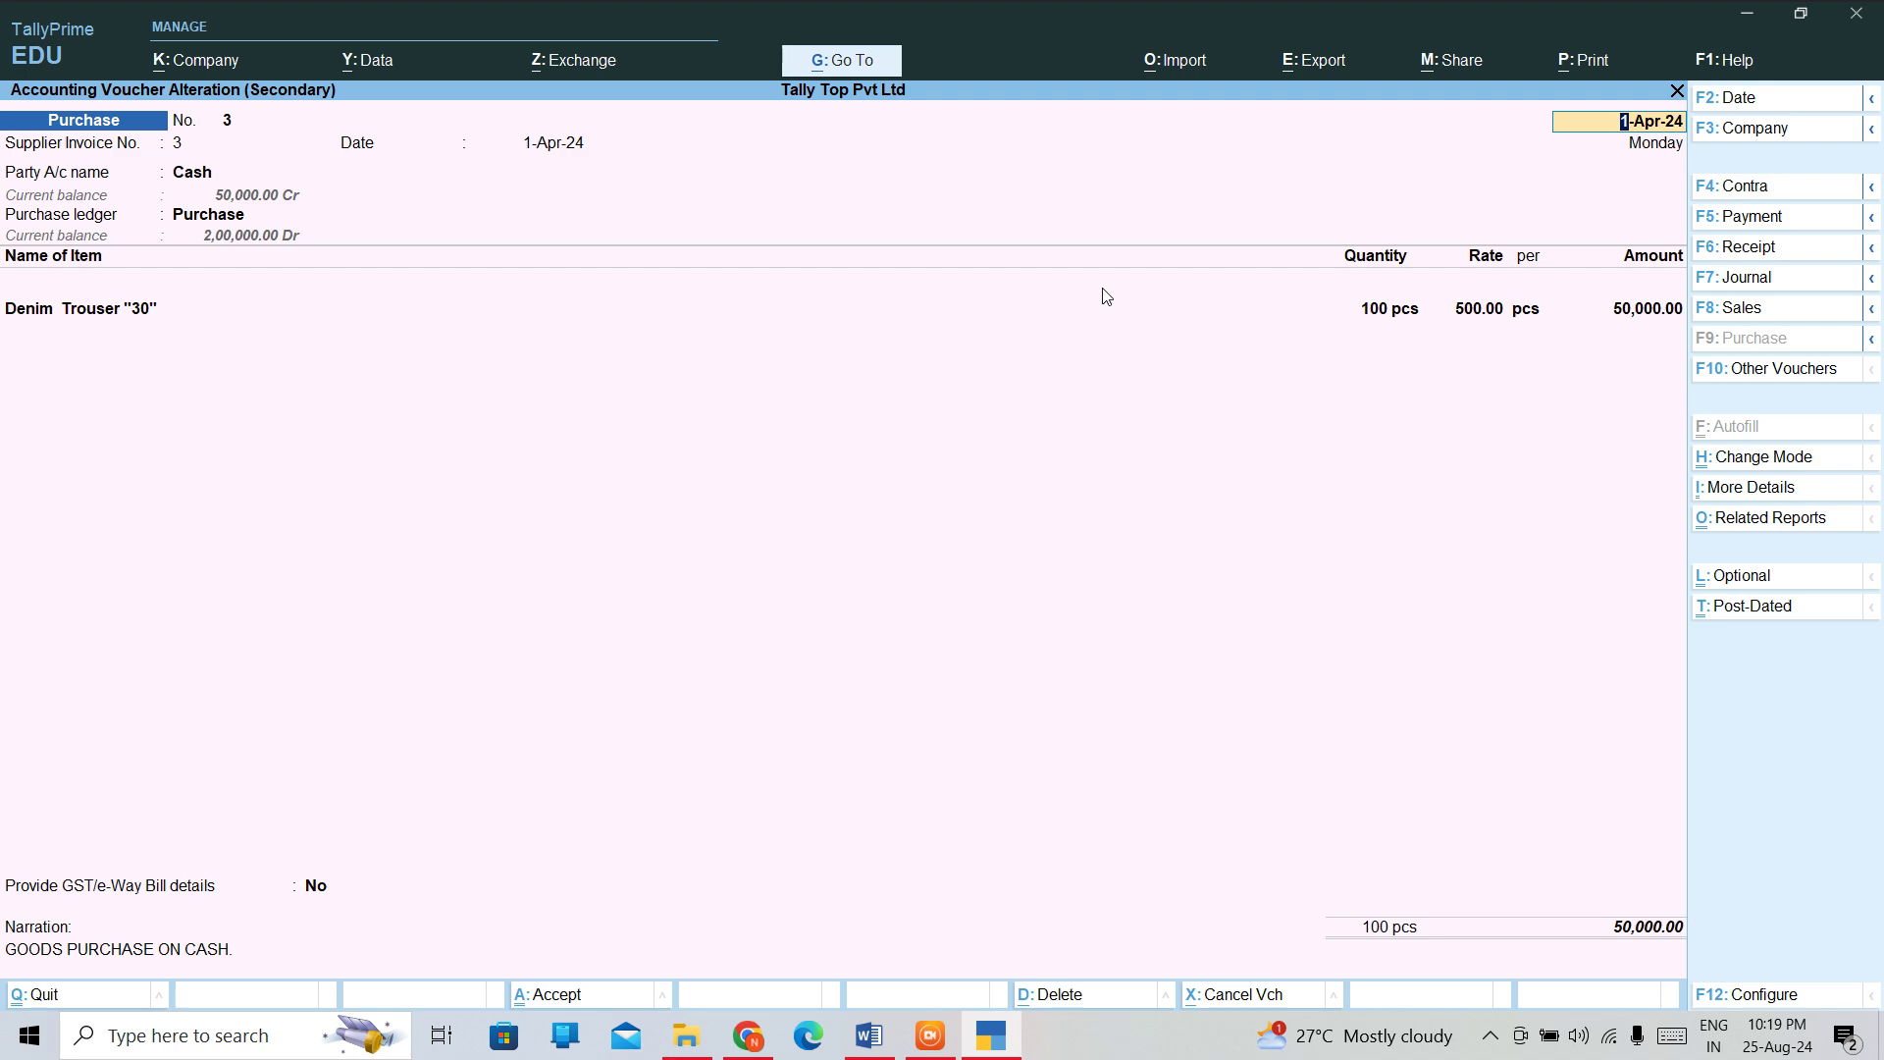
Close the purchase voucher without saving changes and return from the reports to the Gateway of Tally
{"action": "key", "text": "BackSpace"}
{"action": "key", "text": "Escape"}
{"action": "key", "text": "y"}
{"action": "key", "text": "Escape"}
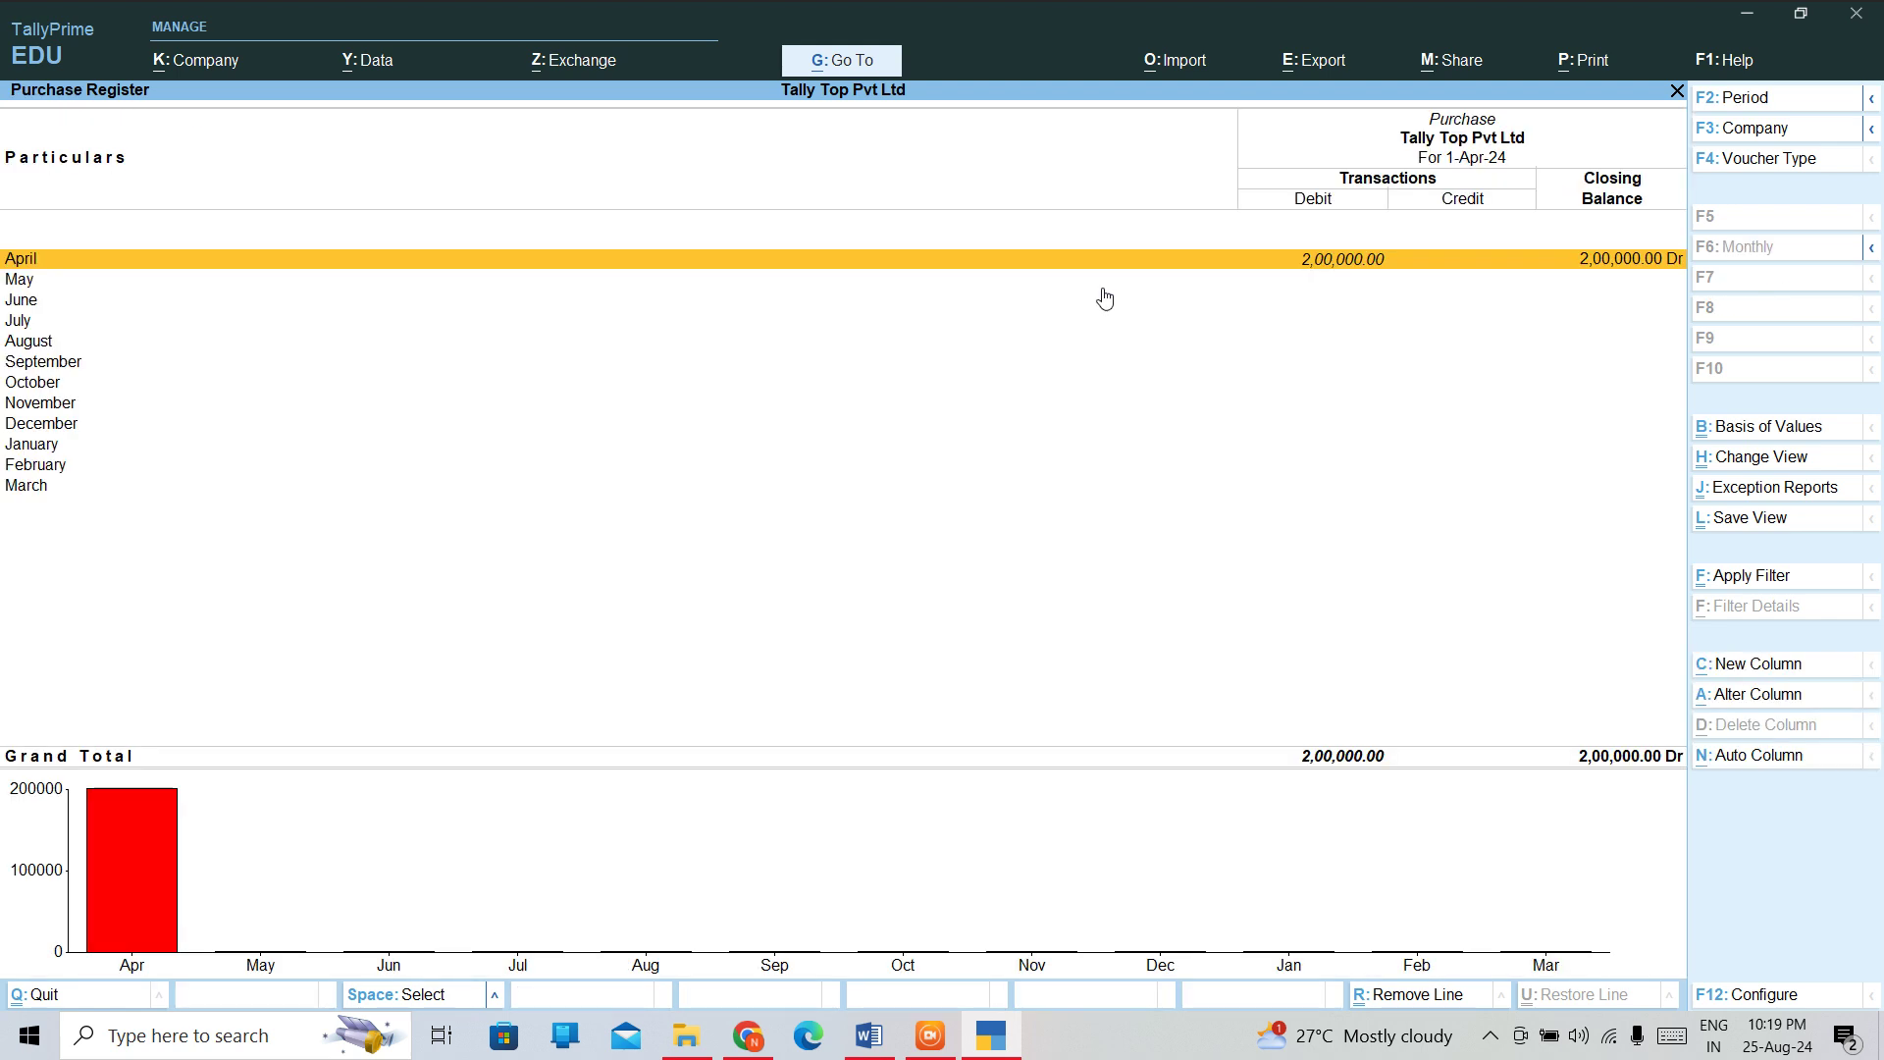
{"action": "key", "text": "Escape"}
{"action": "key", "text": "Up"}
{"action": "key", "text": "Up"}
{"action": "key", "text": "Up"}
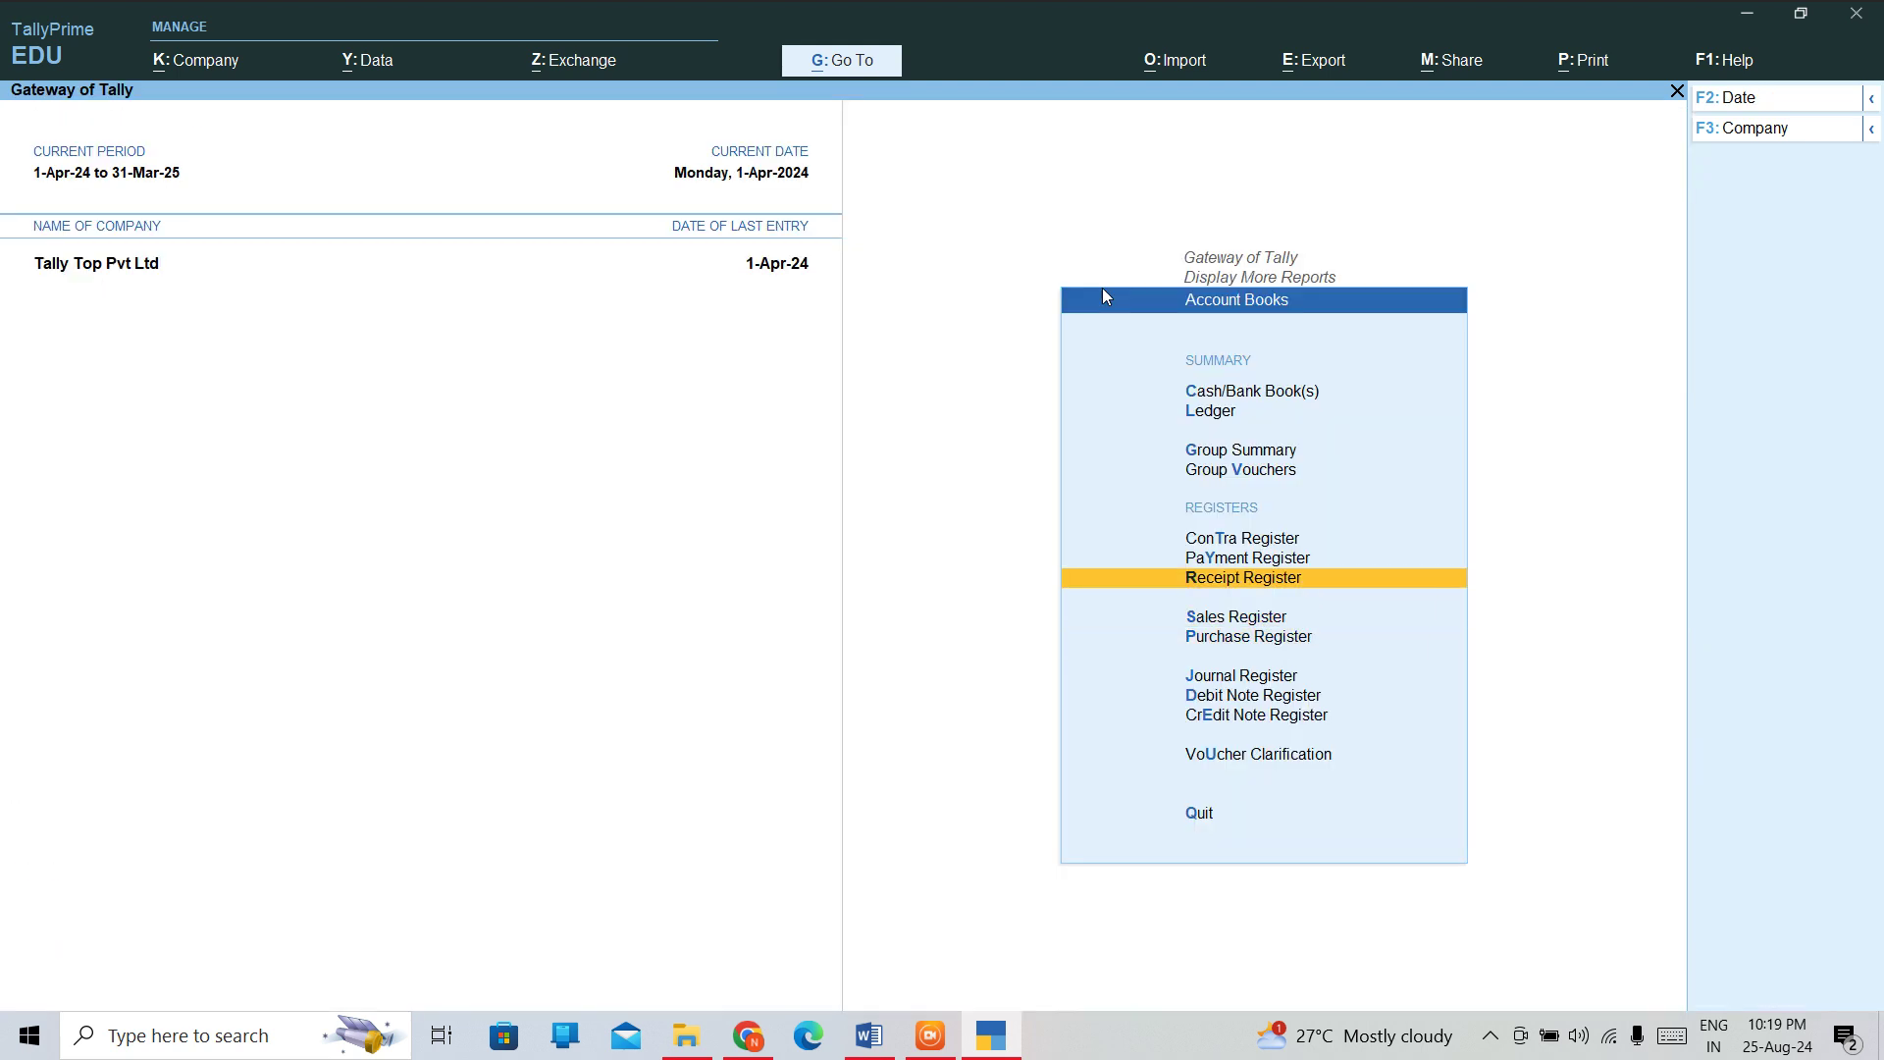
{"action": "key", "text": "Escape"}
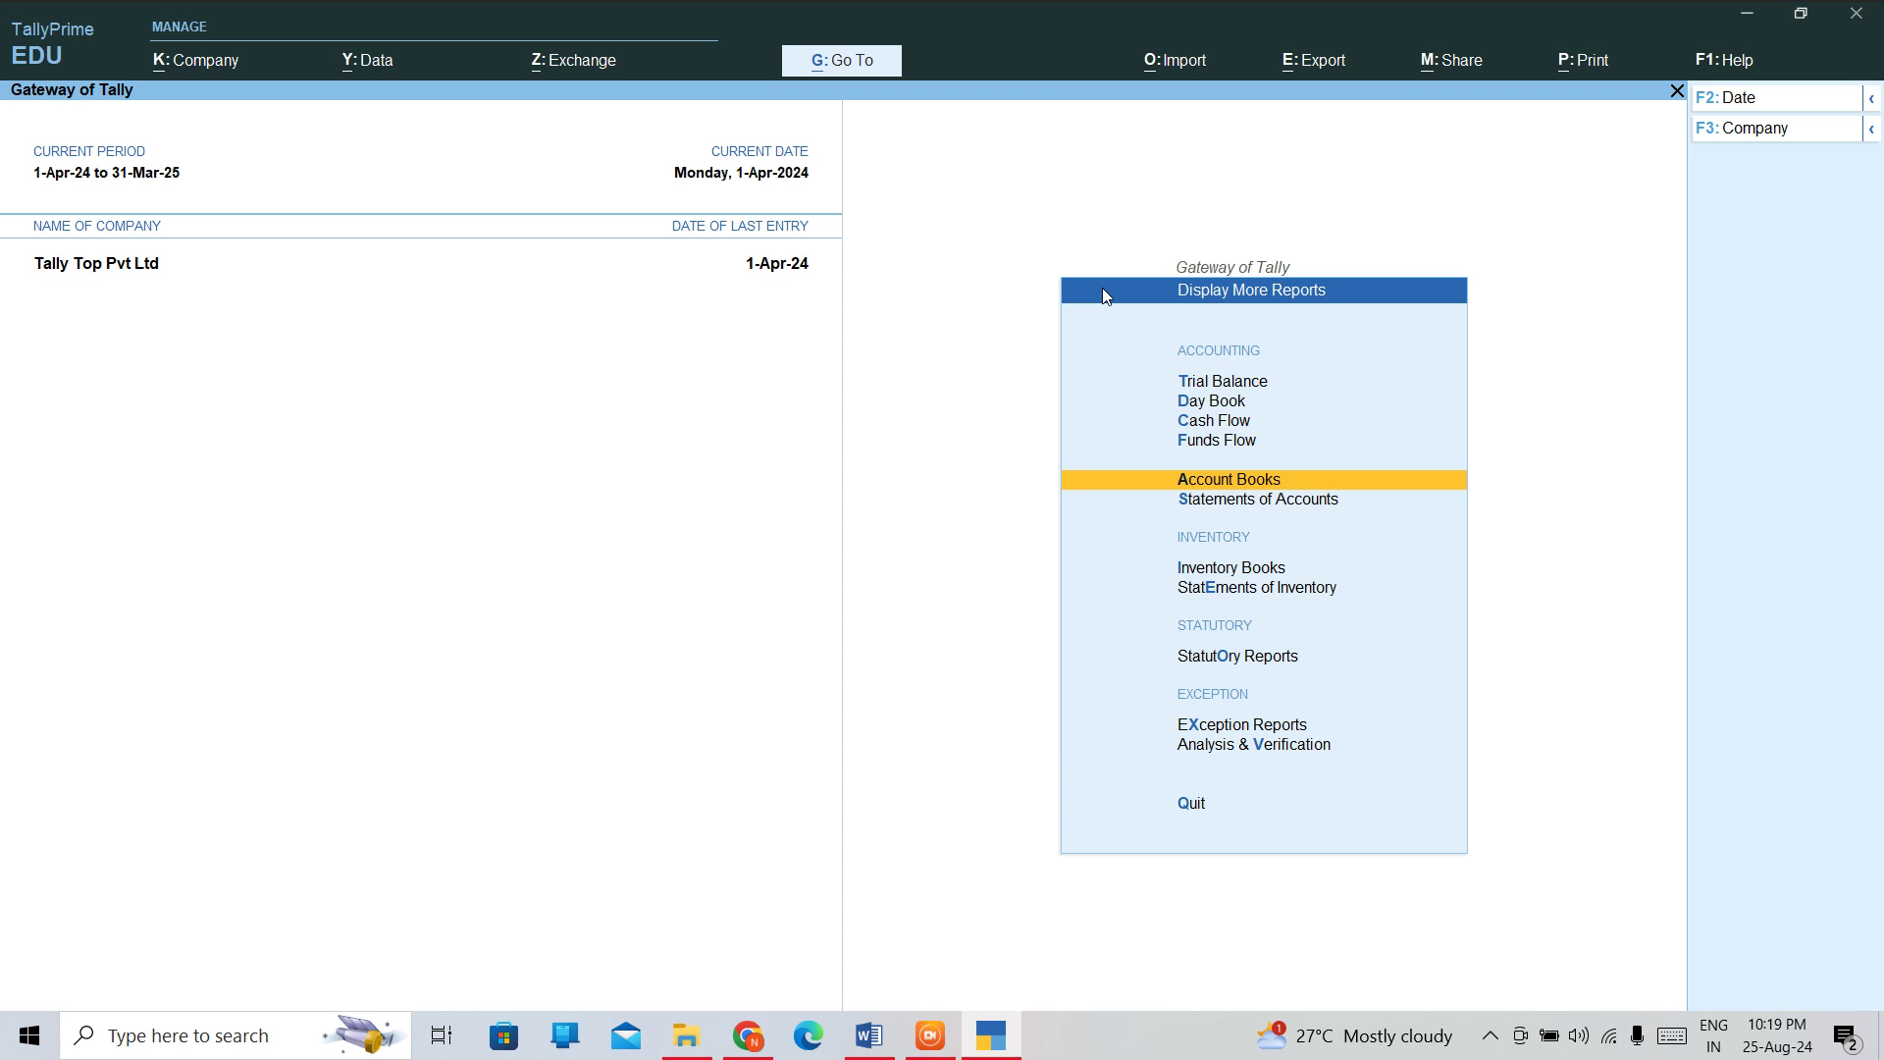
{"action": "key", "text": "Escape"}
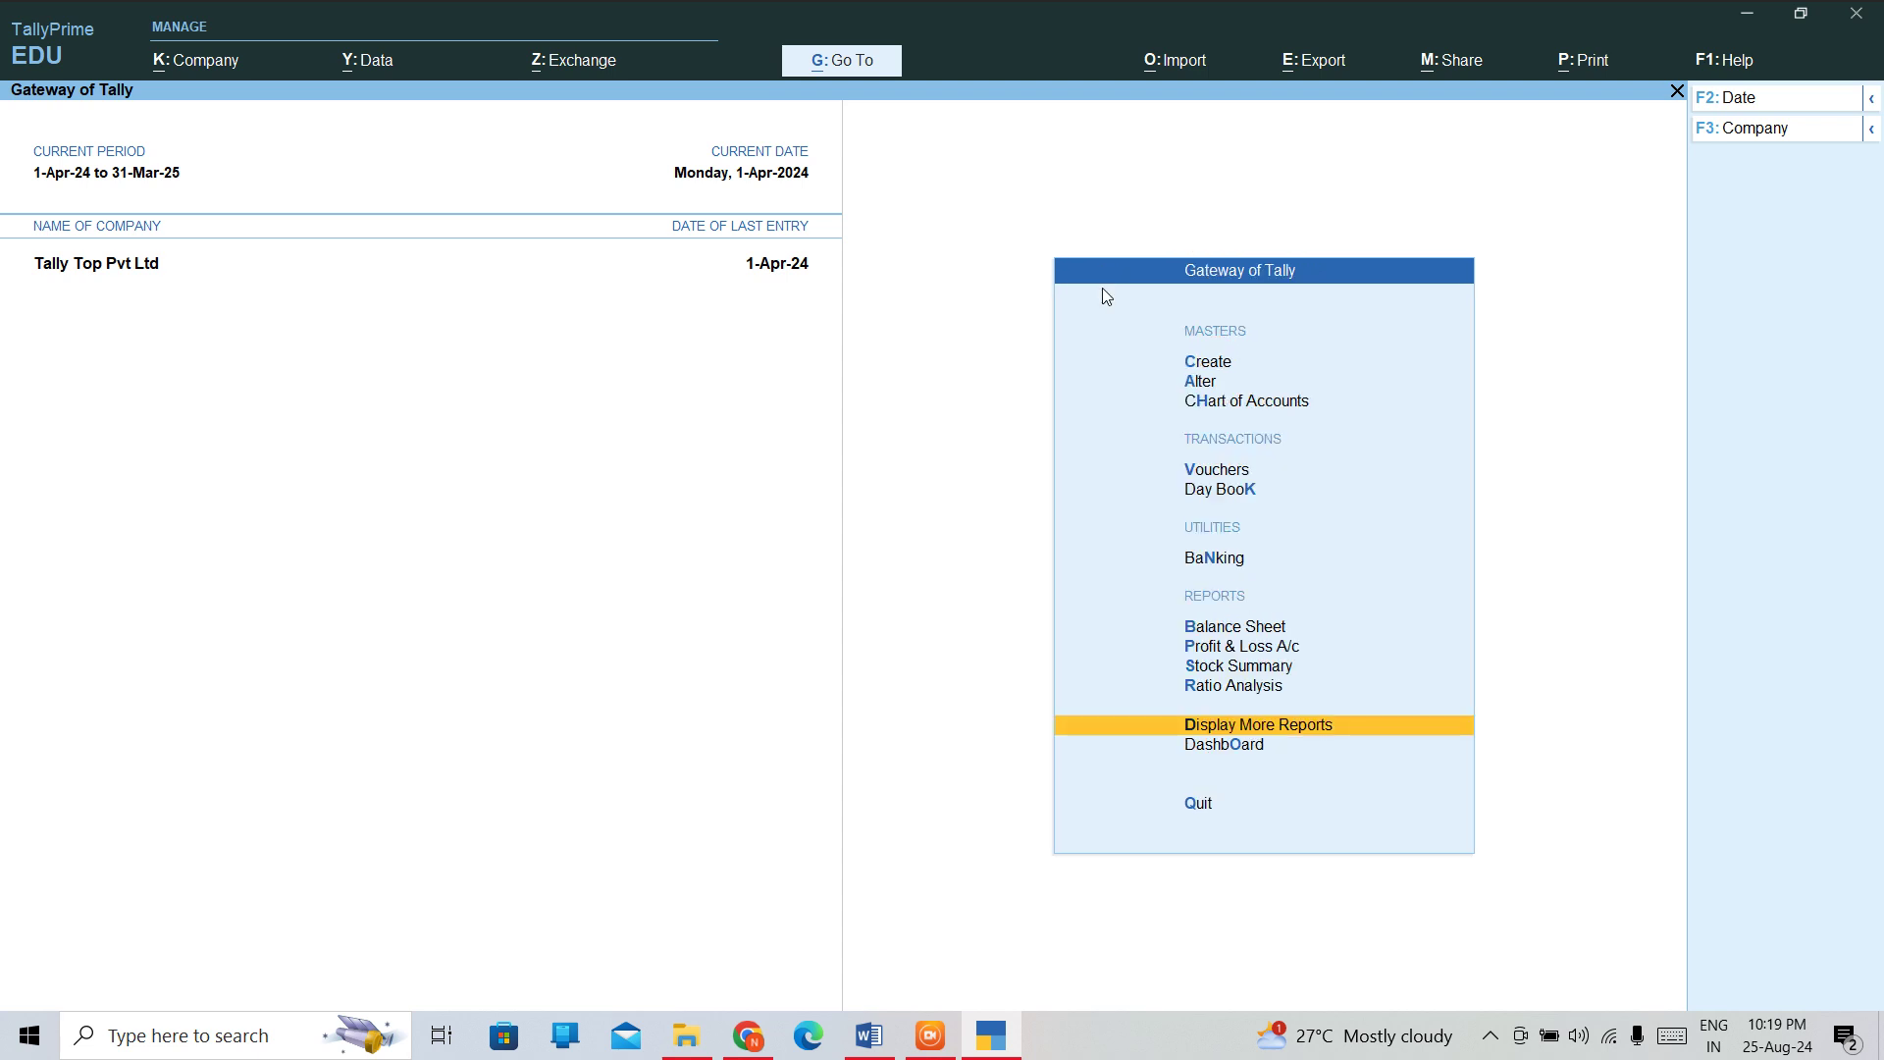
Start voucher creation from the Gateway of Tally and switch the voucher type to Debit Note
{"action": "key", "text": "Up"}
{"action": "key", "text": "Up"}
{"action": "key", "text": "Up"}
{"action": "key", "text": "Up"}
{"action": "key", "text": "Up"}
{"action": "key", "text": "Up"}
{"action": "key", "text": "Up"}
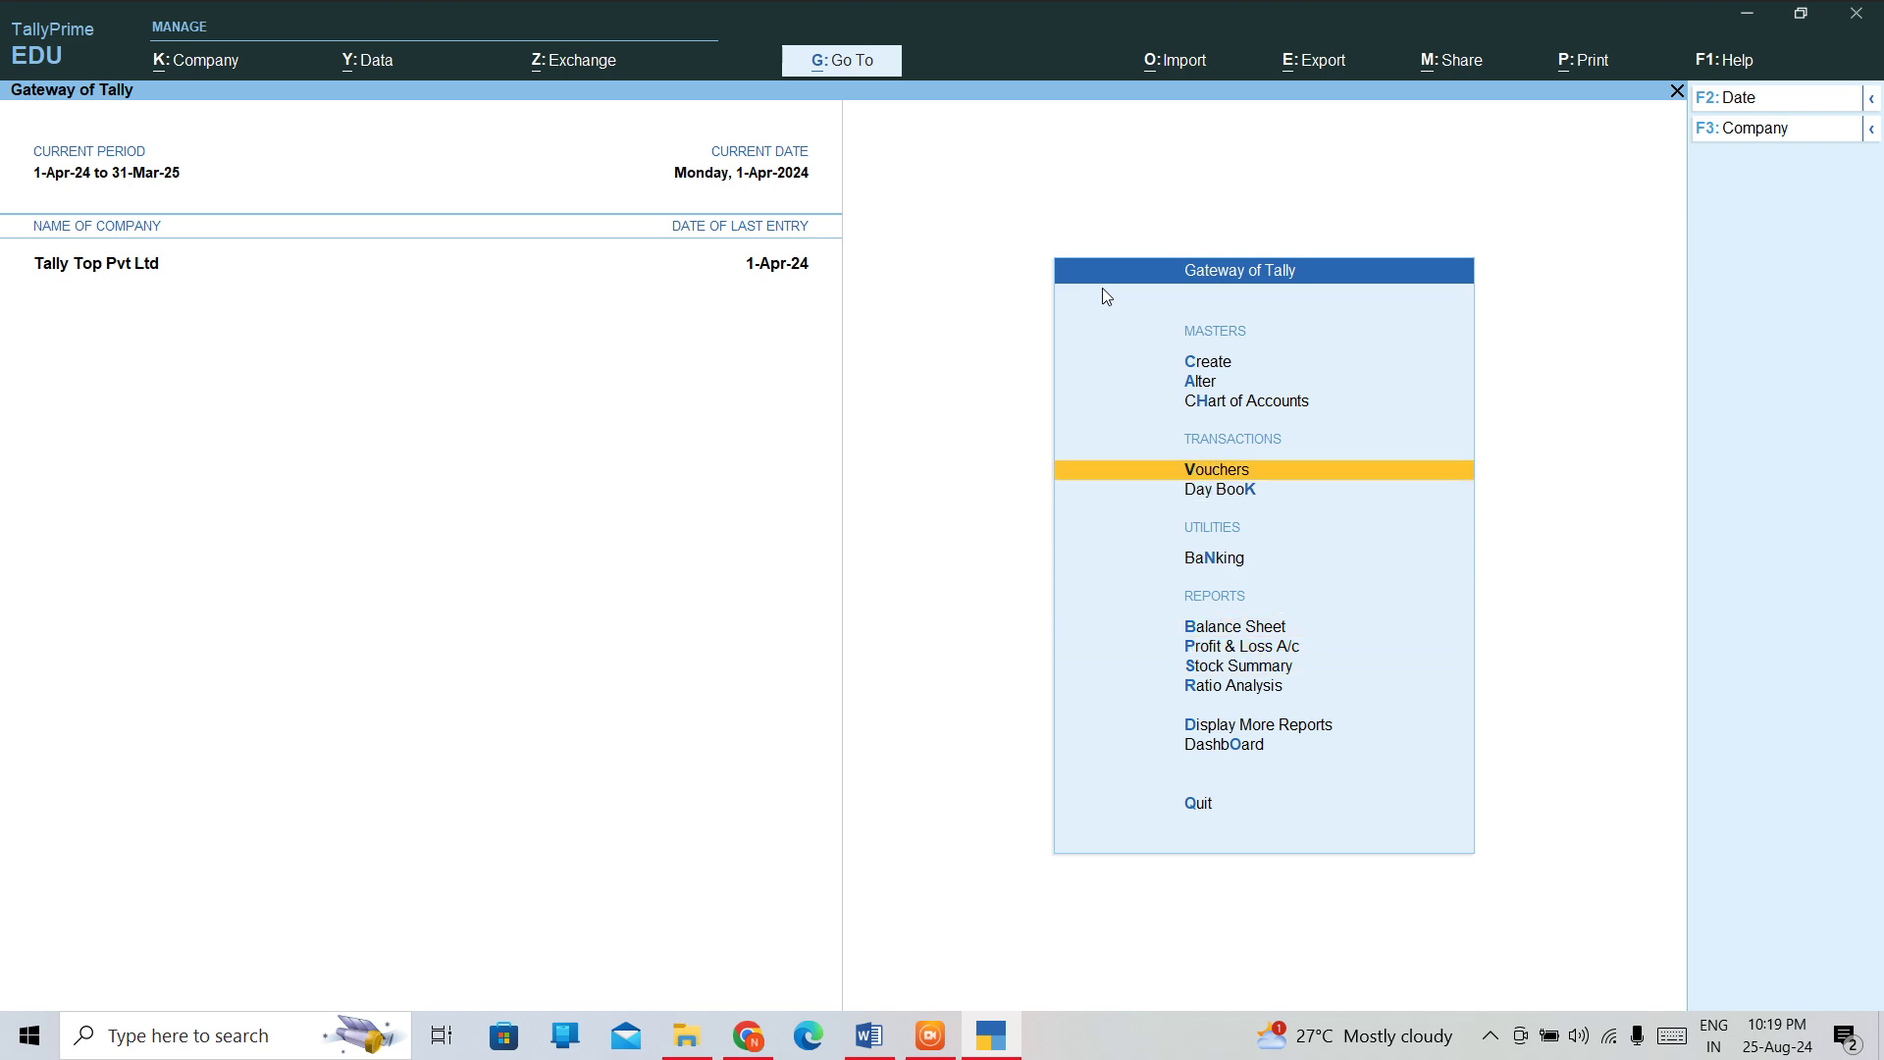
{"action": "key", "text": "Return"}
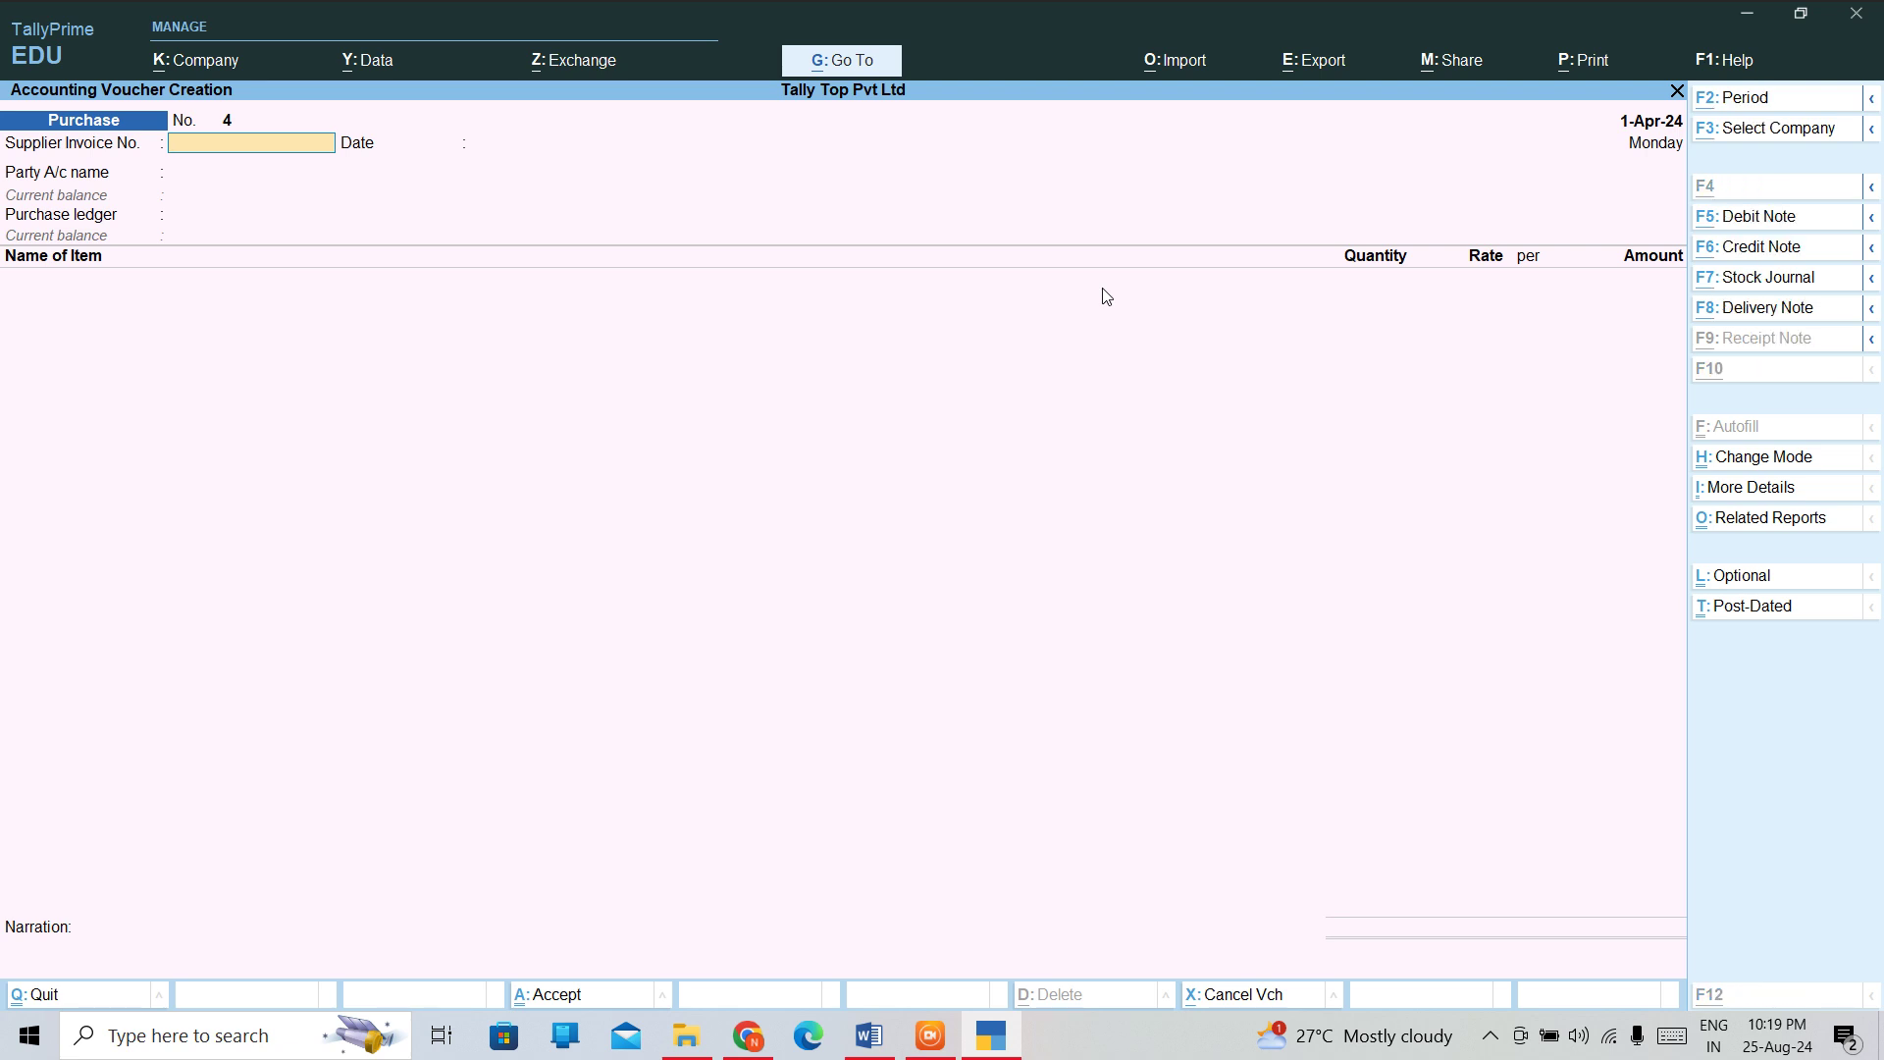
{"action": "key", "text": "ctrl+F9"}
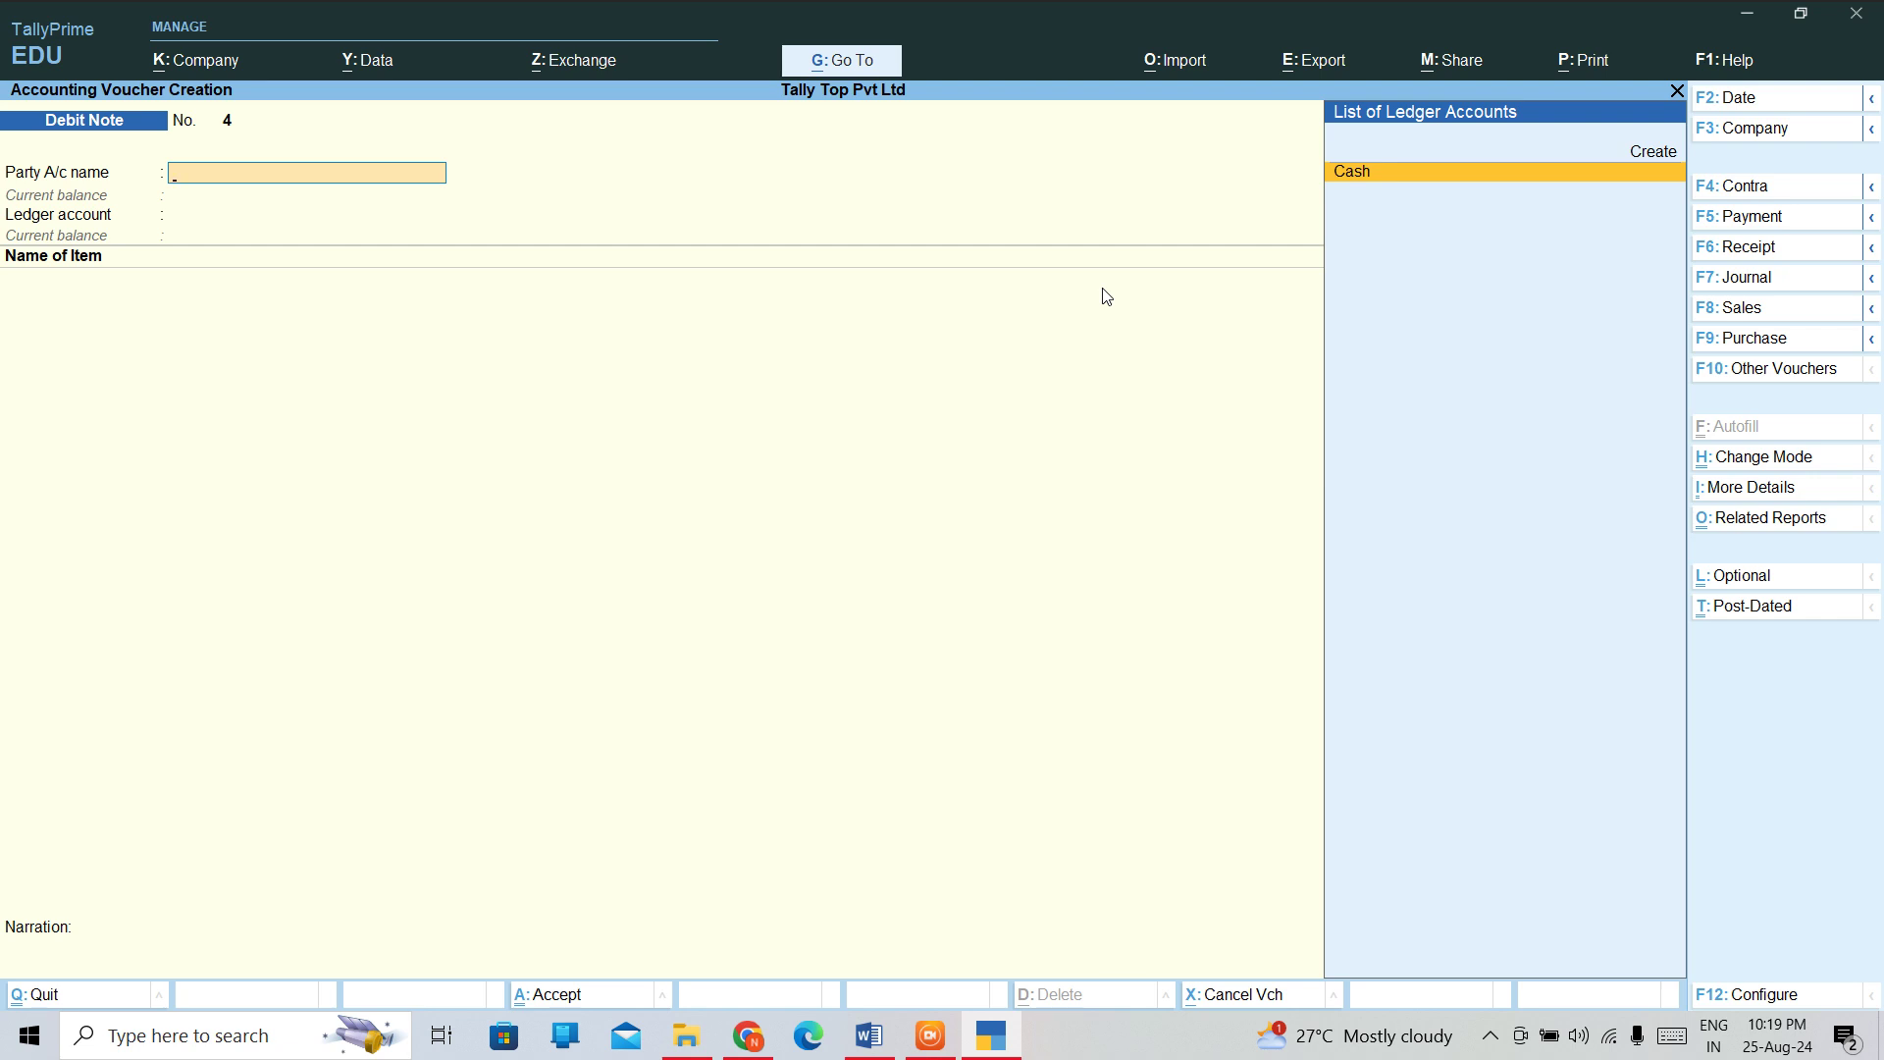
Choose Cash as the debit note's party account, with tracking number Not Applicable, blank dispatch details and original invoice number 3
{"action": "key", "text": "Return"}
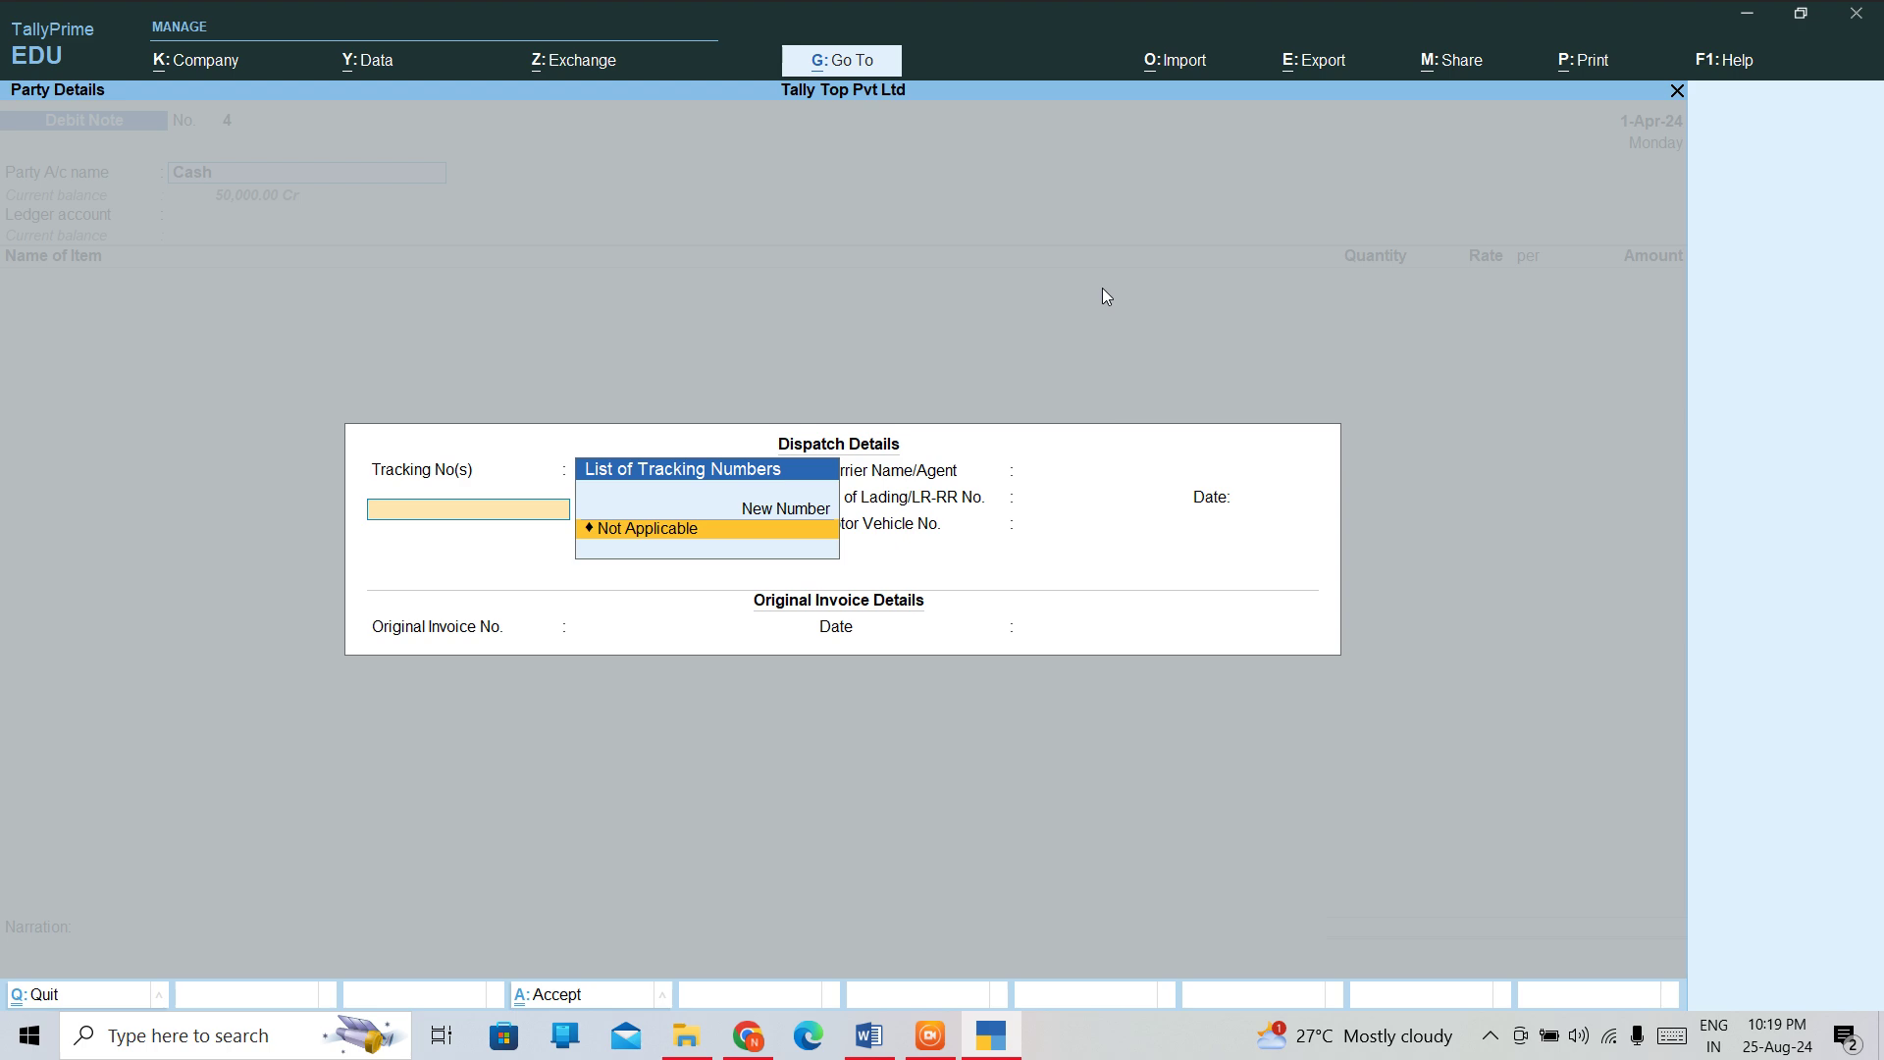
{"action": "key", "text": "Return"}
{"action": "key", "text": "Return"}
{"action": "key", "text": "Return"}
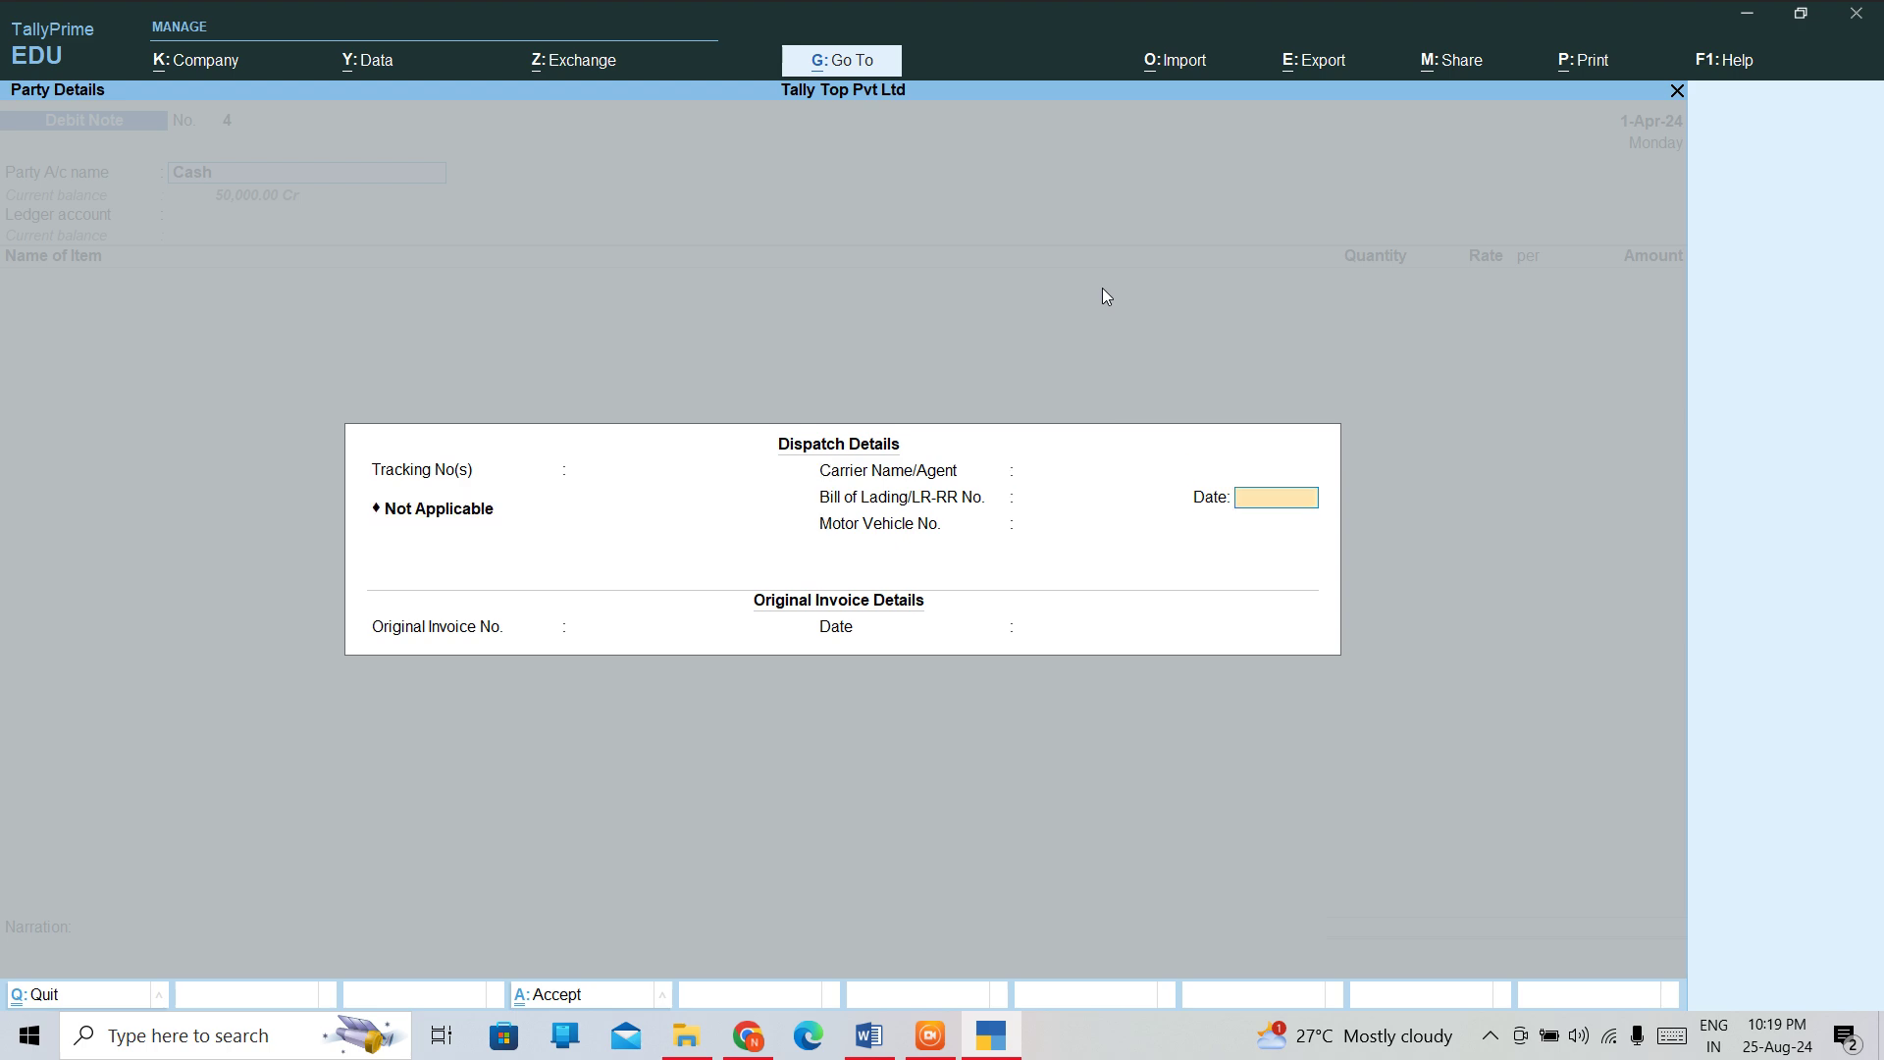
{"action": "key", "text": "Return"}
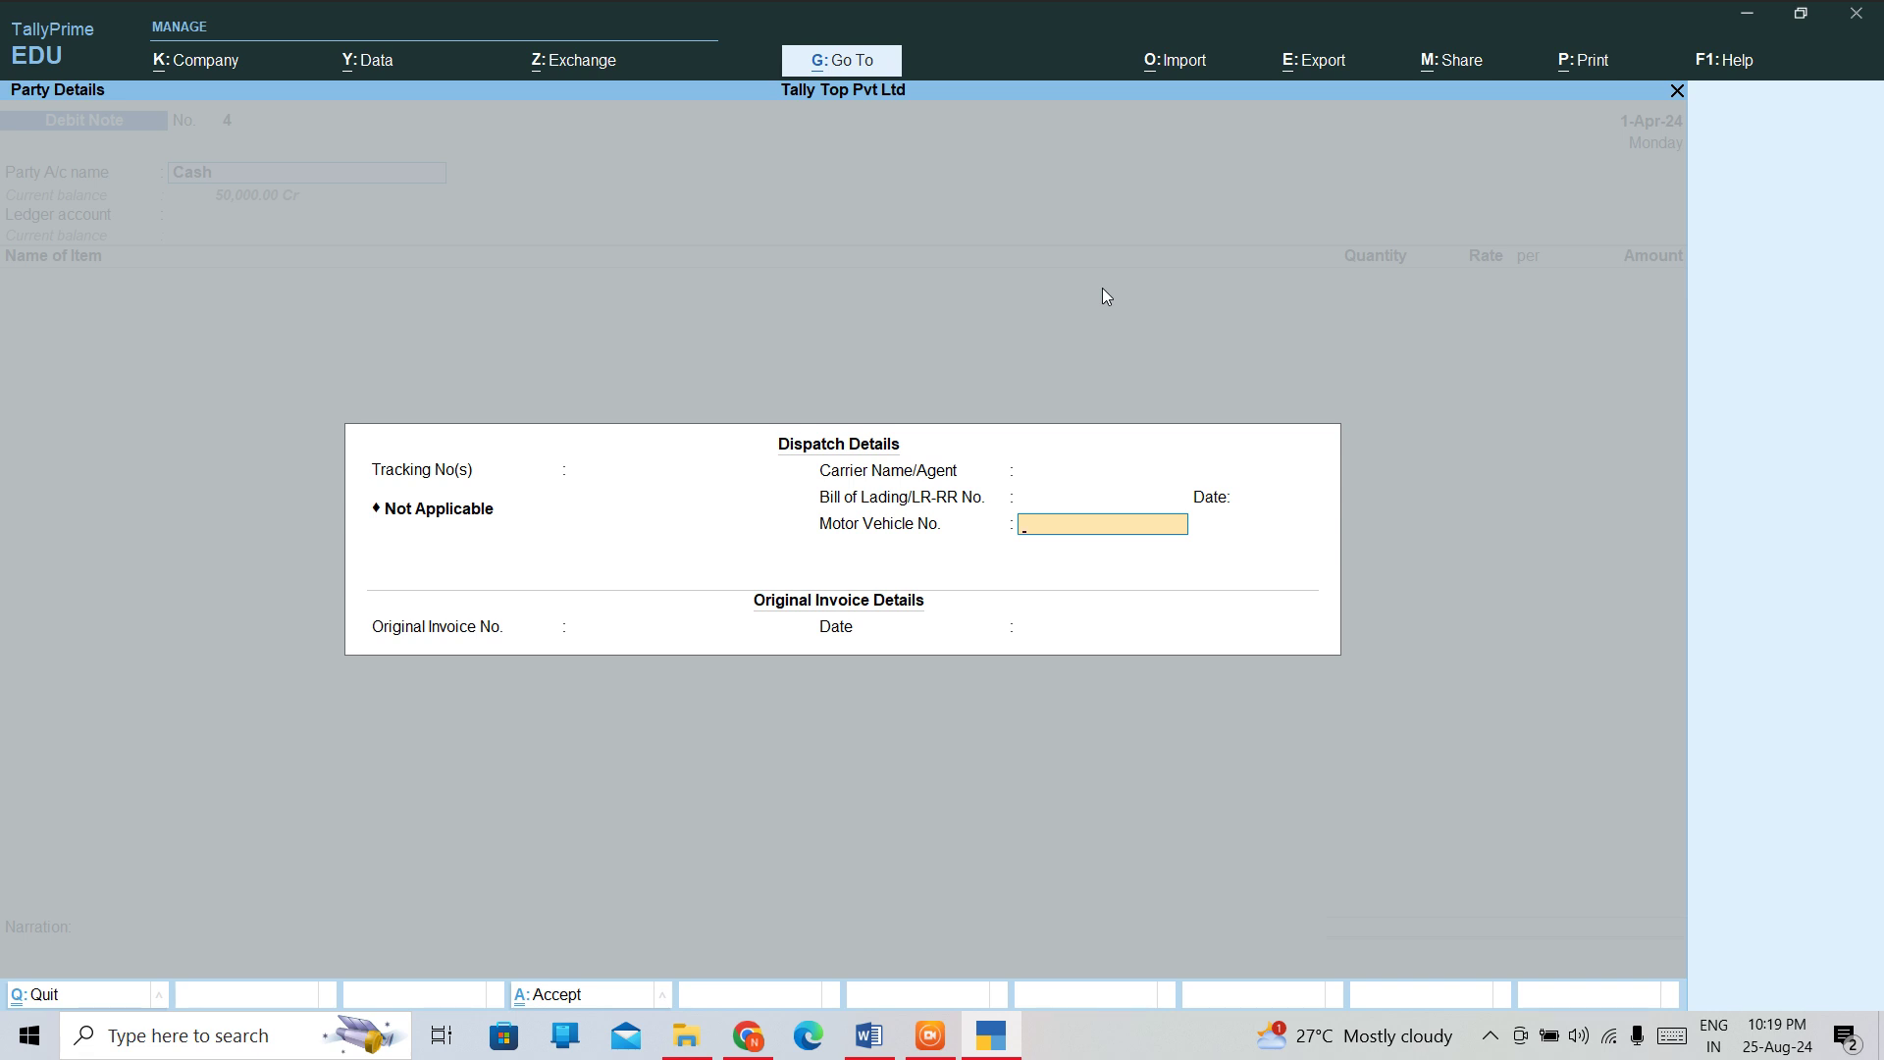
{"action": "key", "text": "Return"}
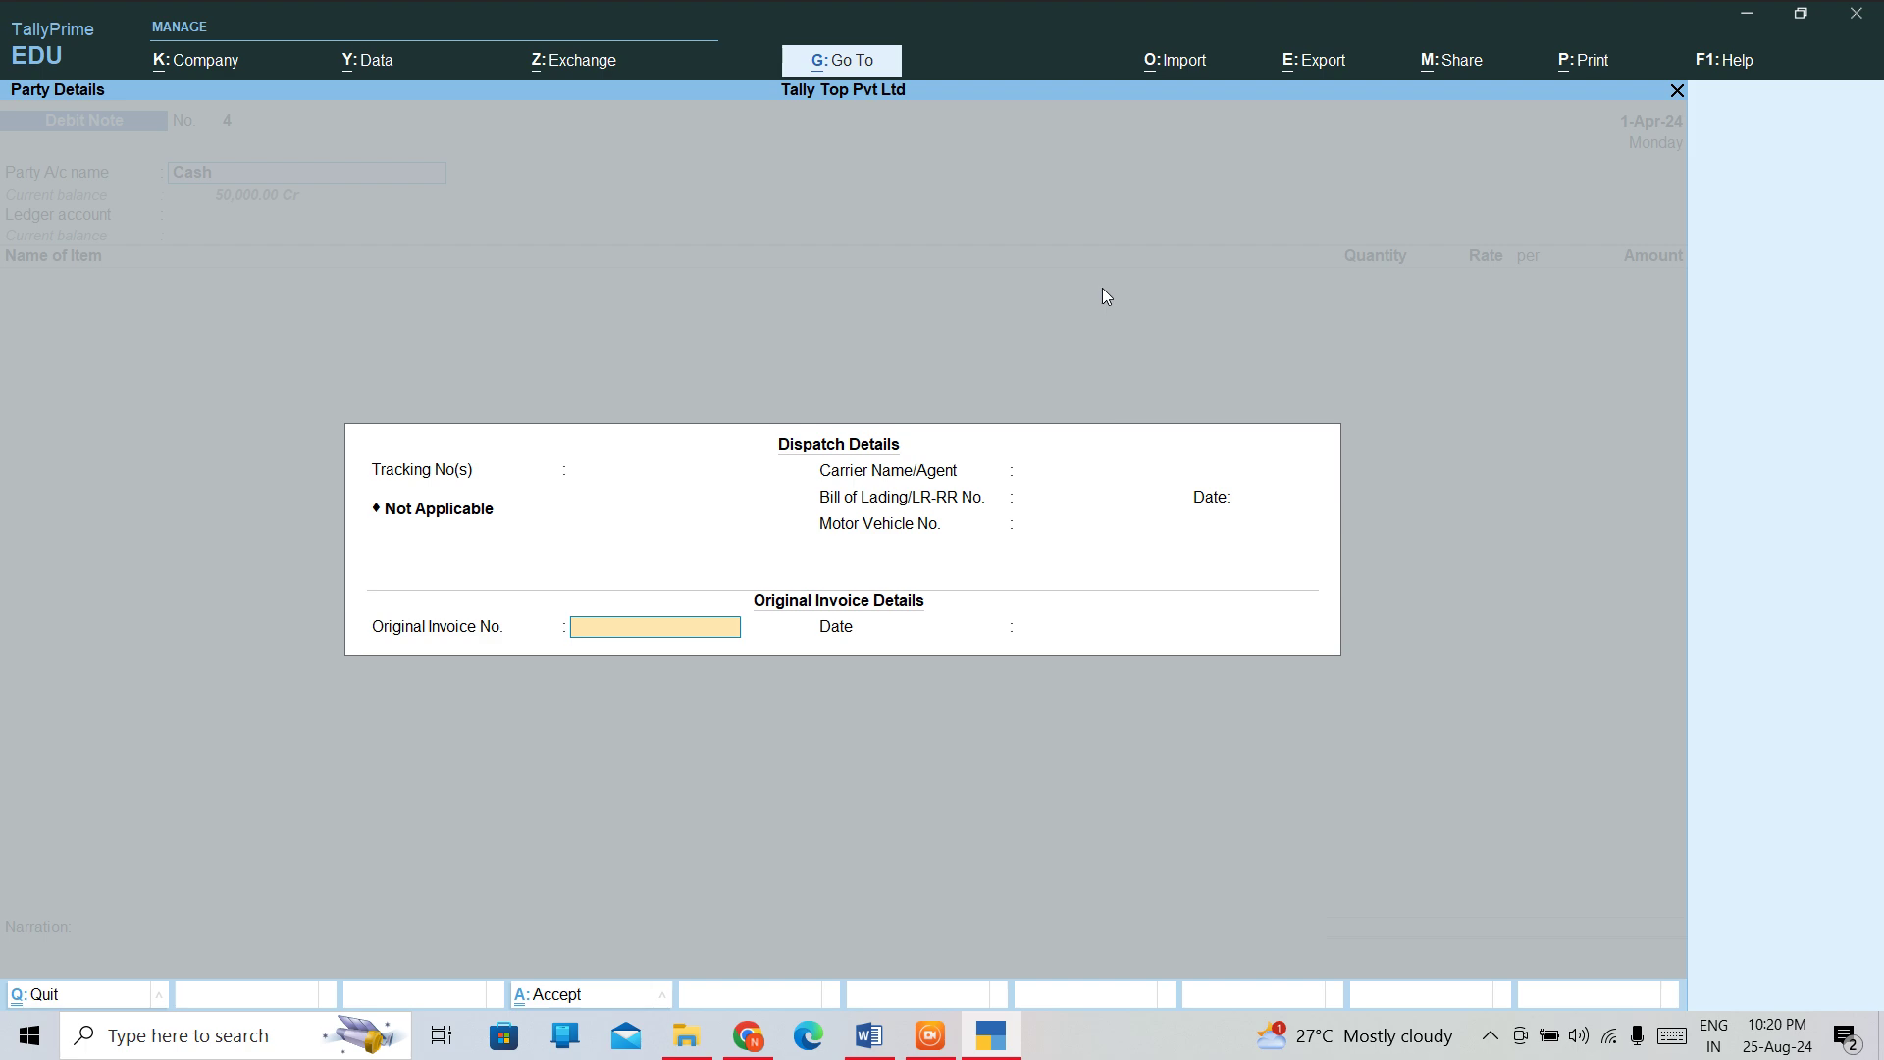
{"action": "type", "text": "3"}
{"action": "key", "text": "Return"}
{"action": "key", "text": "Return"}
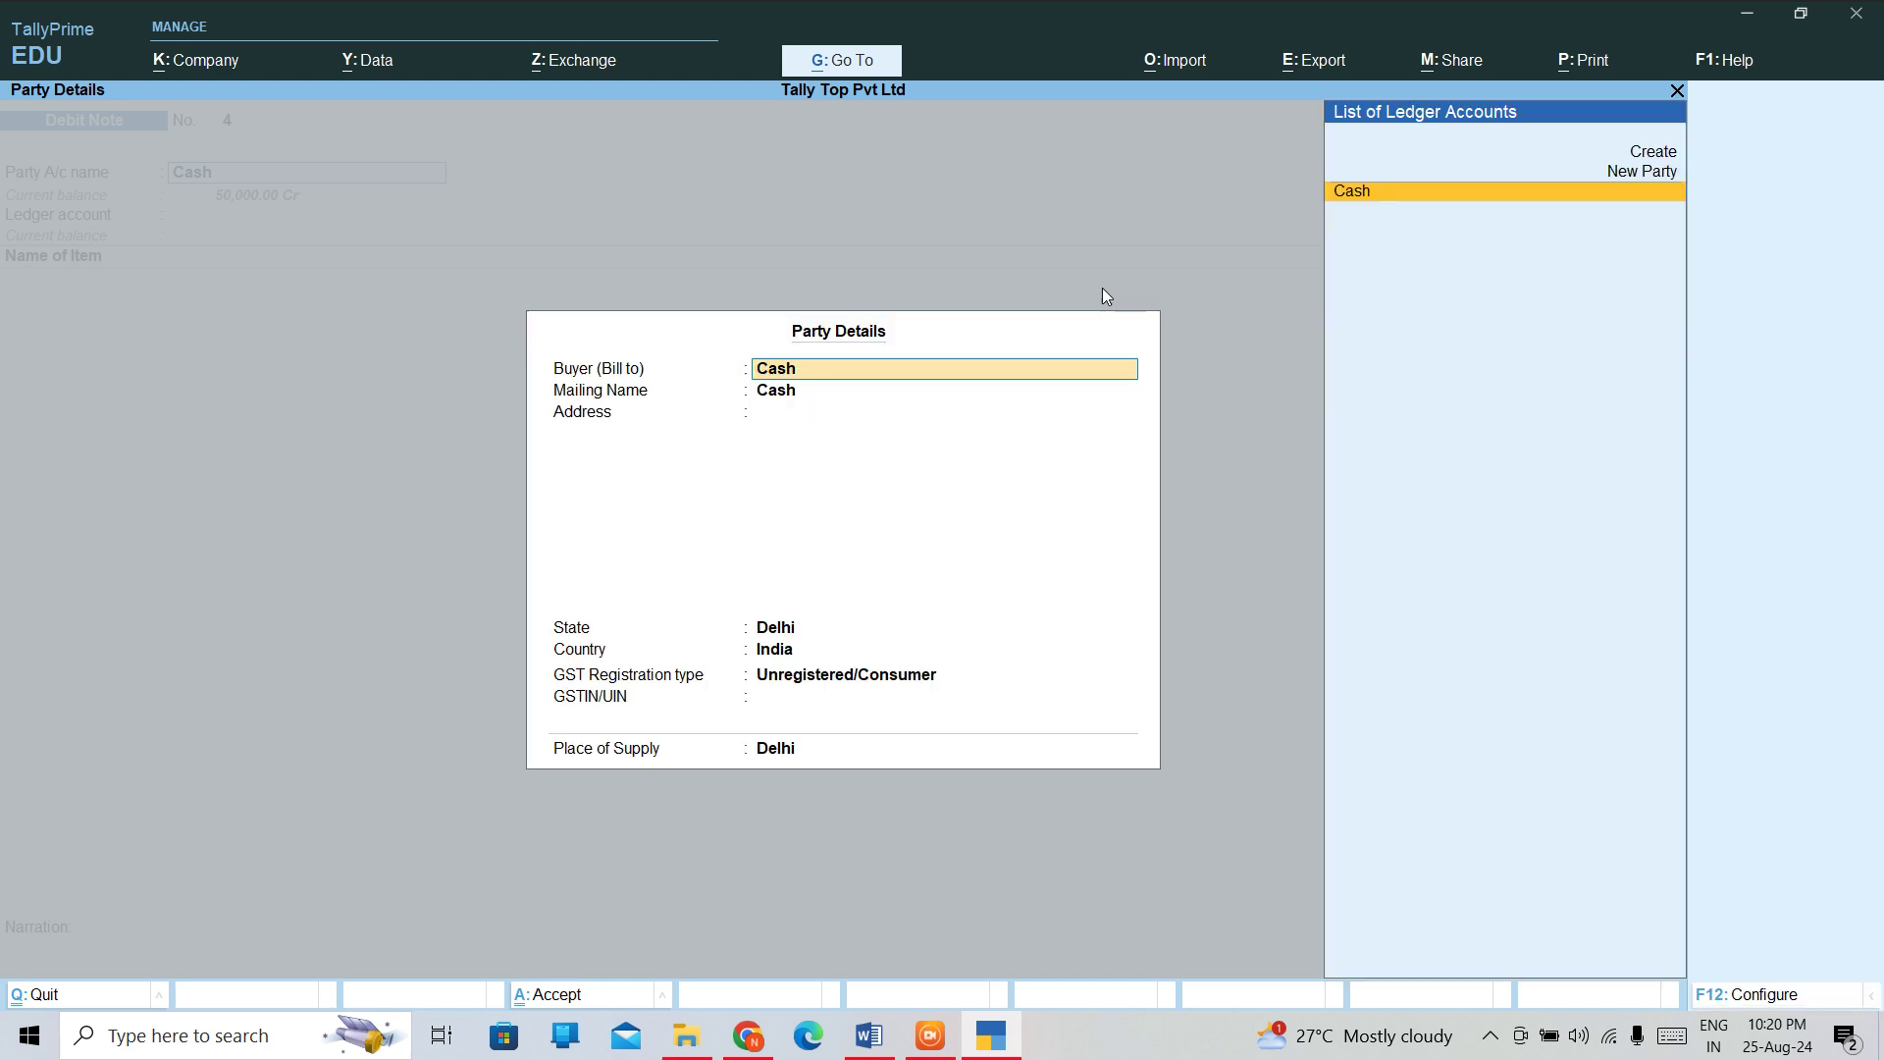
Fill in the debit note's party details with mailing name PAWAN TRADERS and an address line, and accept the remaining defaults
{"action": "key", "text": "Return"}
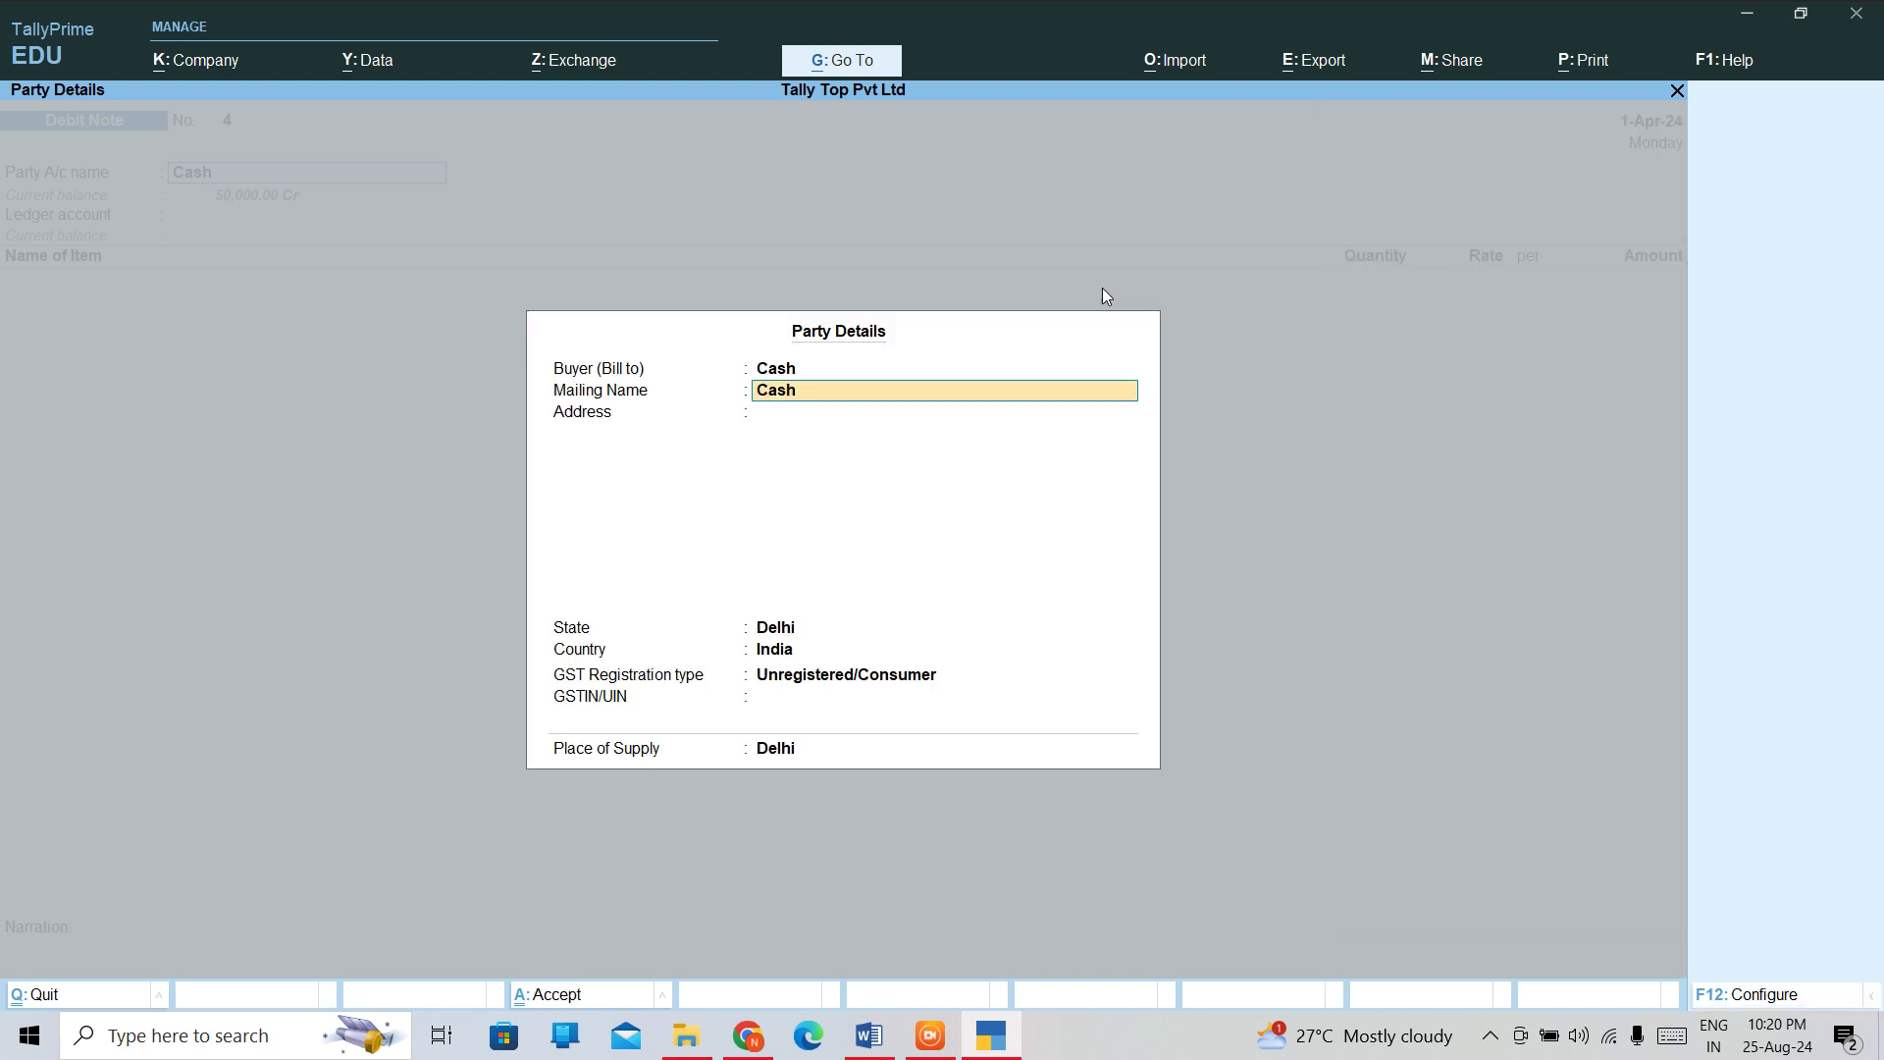
{"action": "type", "text": "PAWAN TRADERS"}
{"action": "key", "text": "Return"}
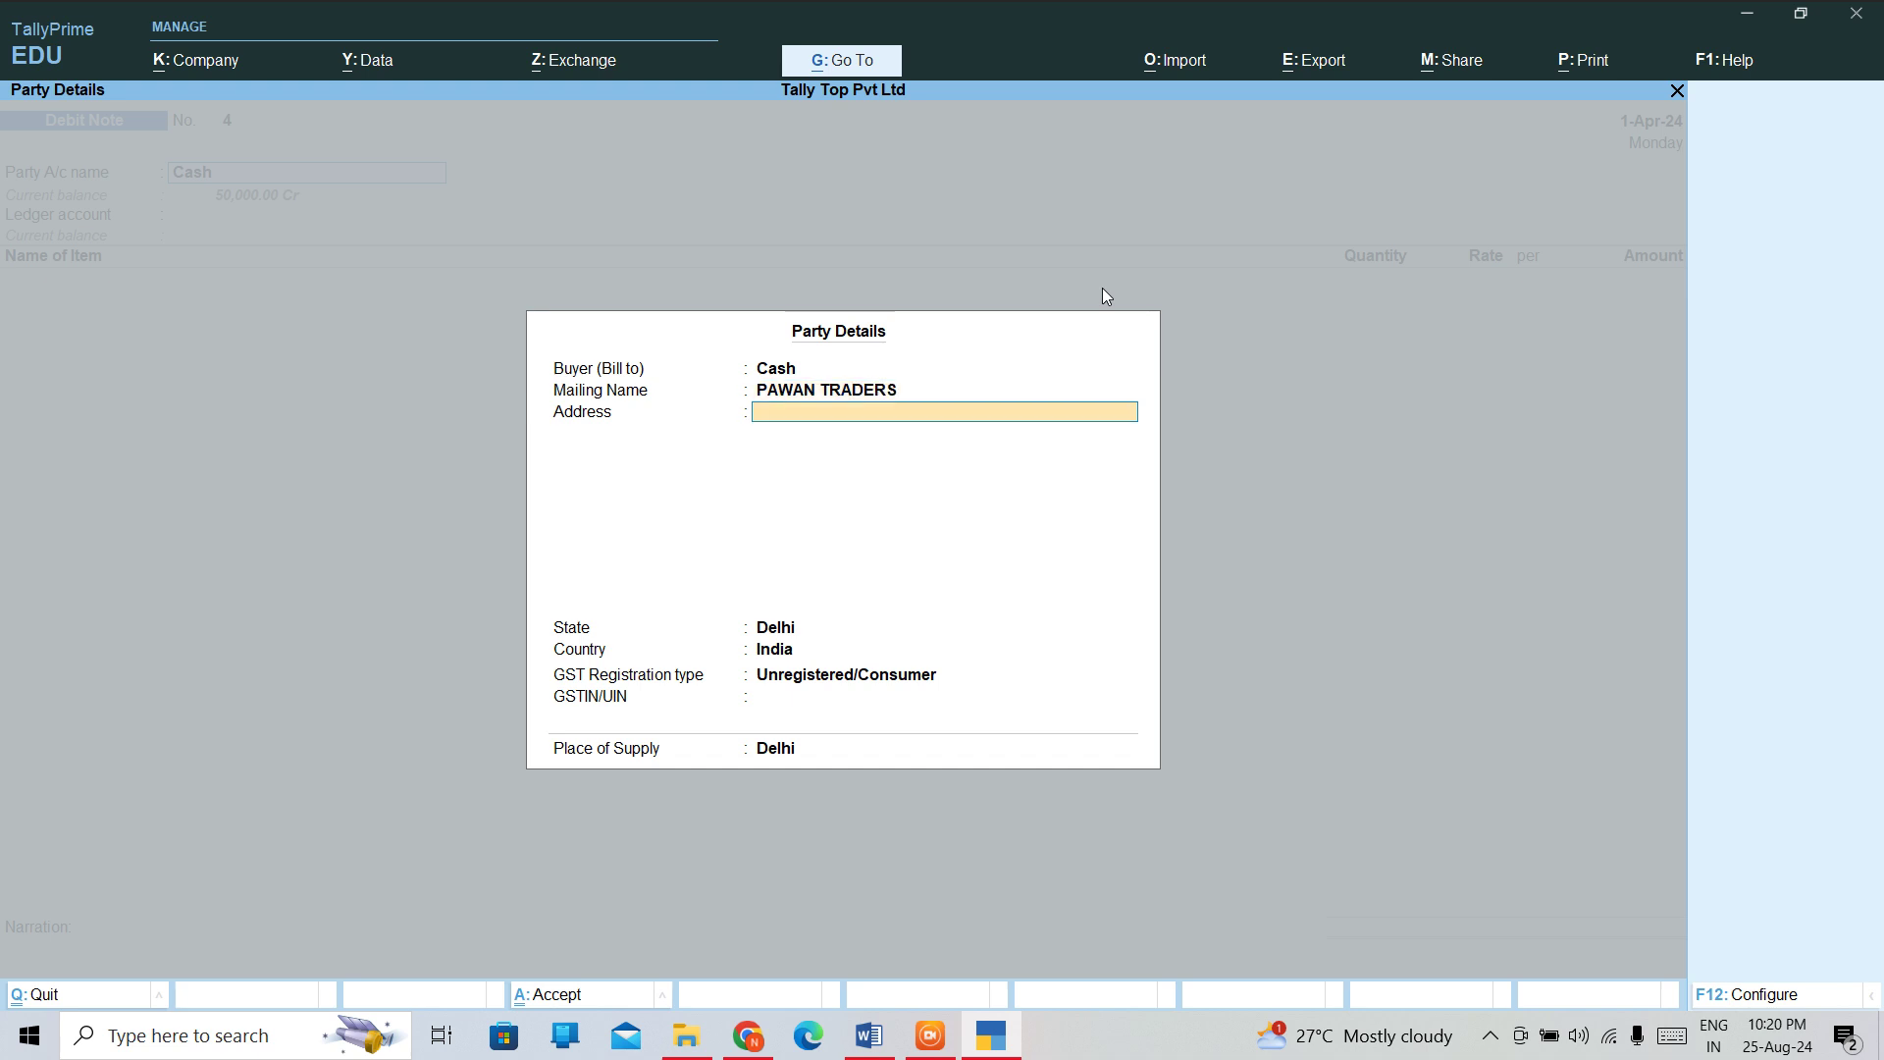
{"action": "type", "text": "XYZ"}
{"action": "key", "text": "Return"}
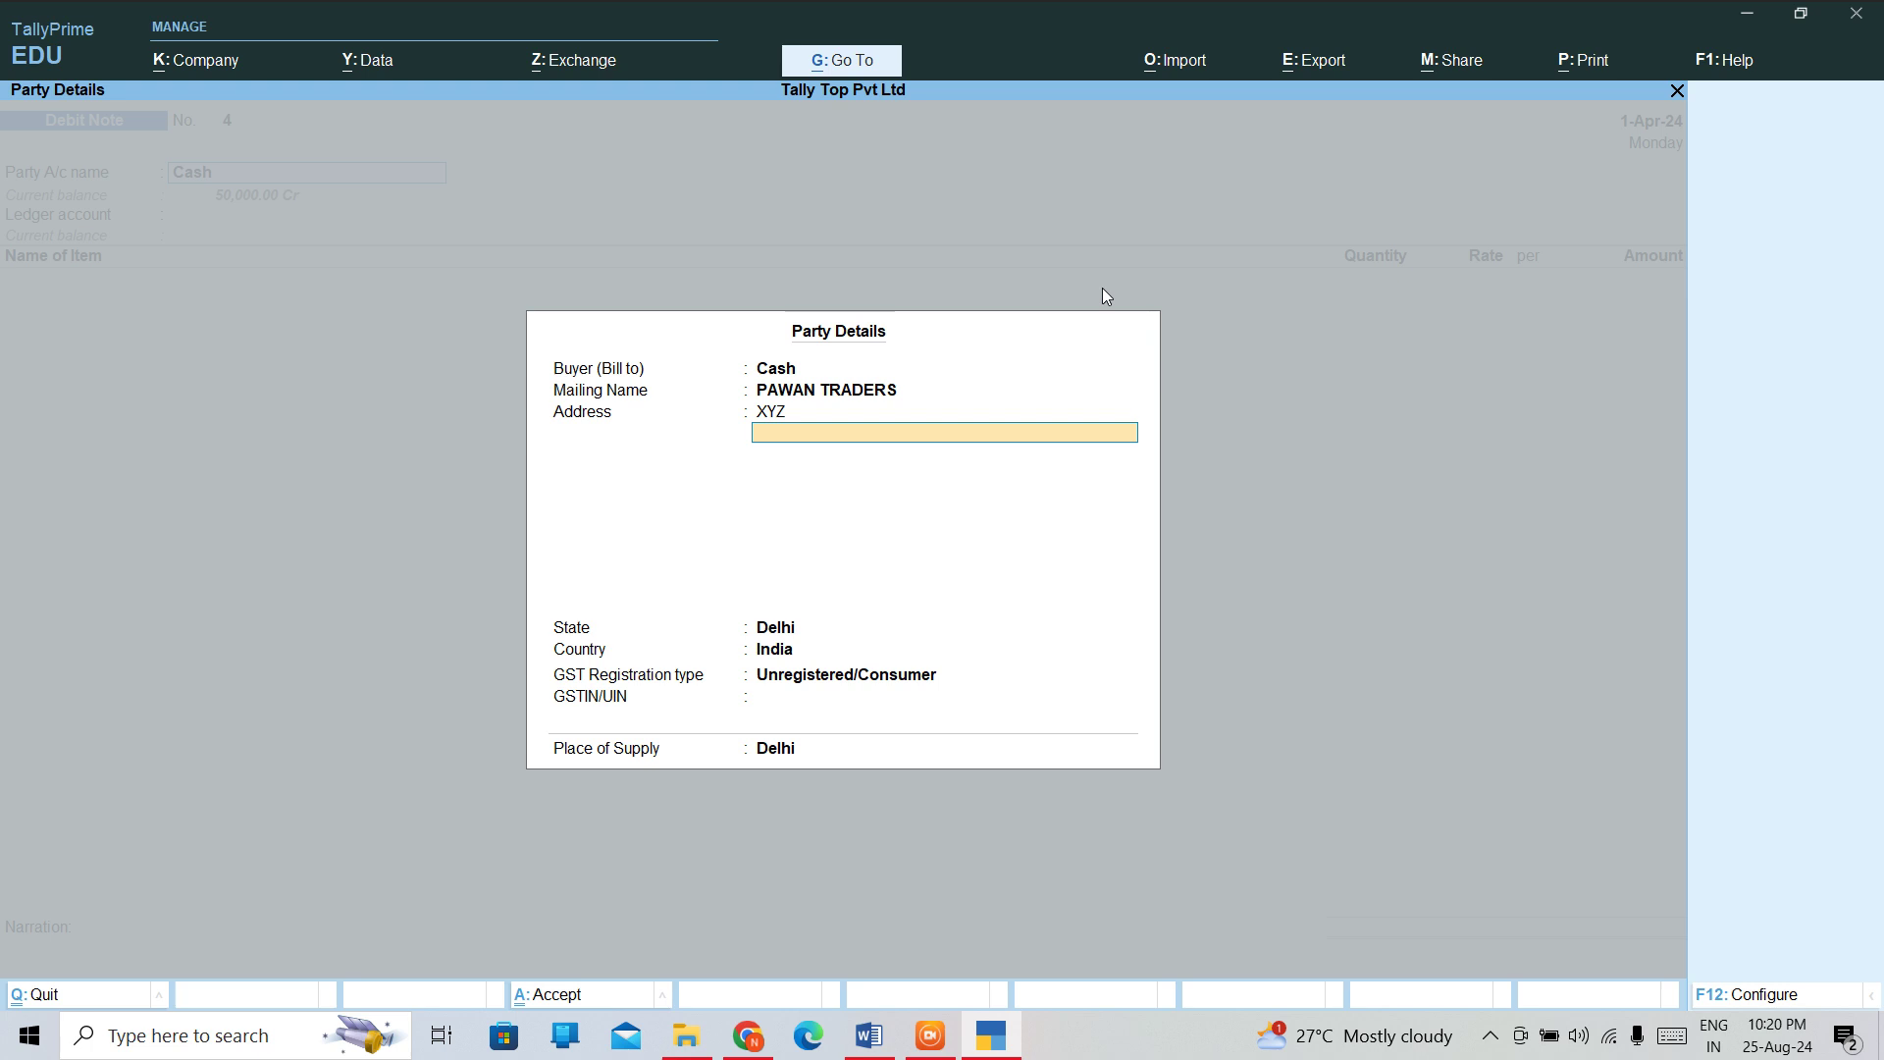
{"action": "key", "text": "Return"}
{"action": "key", "text": "Return"}
{"action": "key", "text": "Return"}
{"action": "key", "text": "Return"}
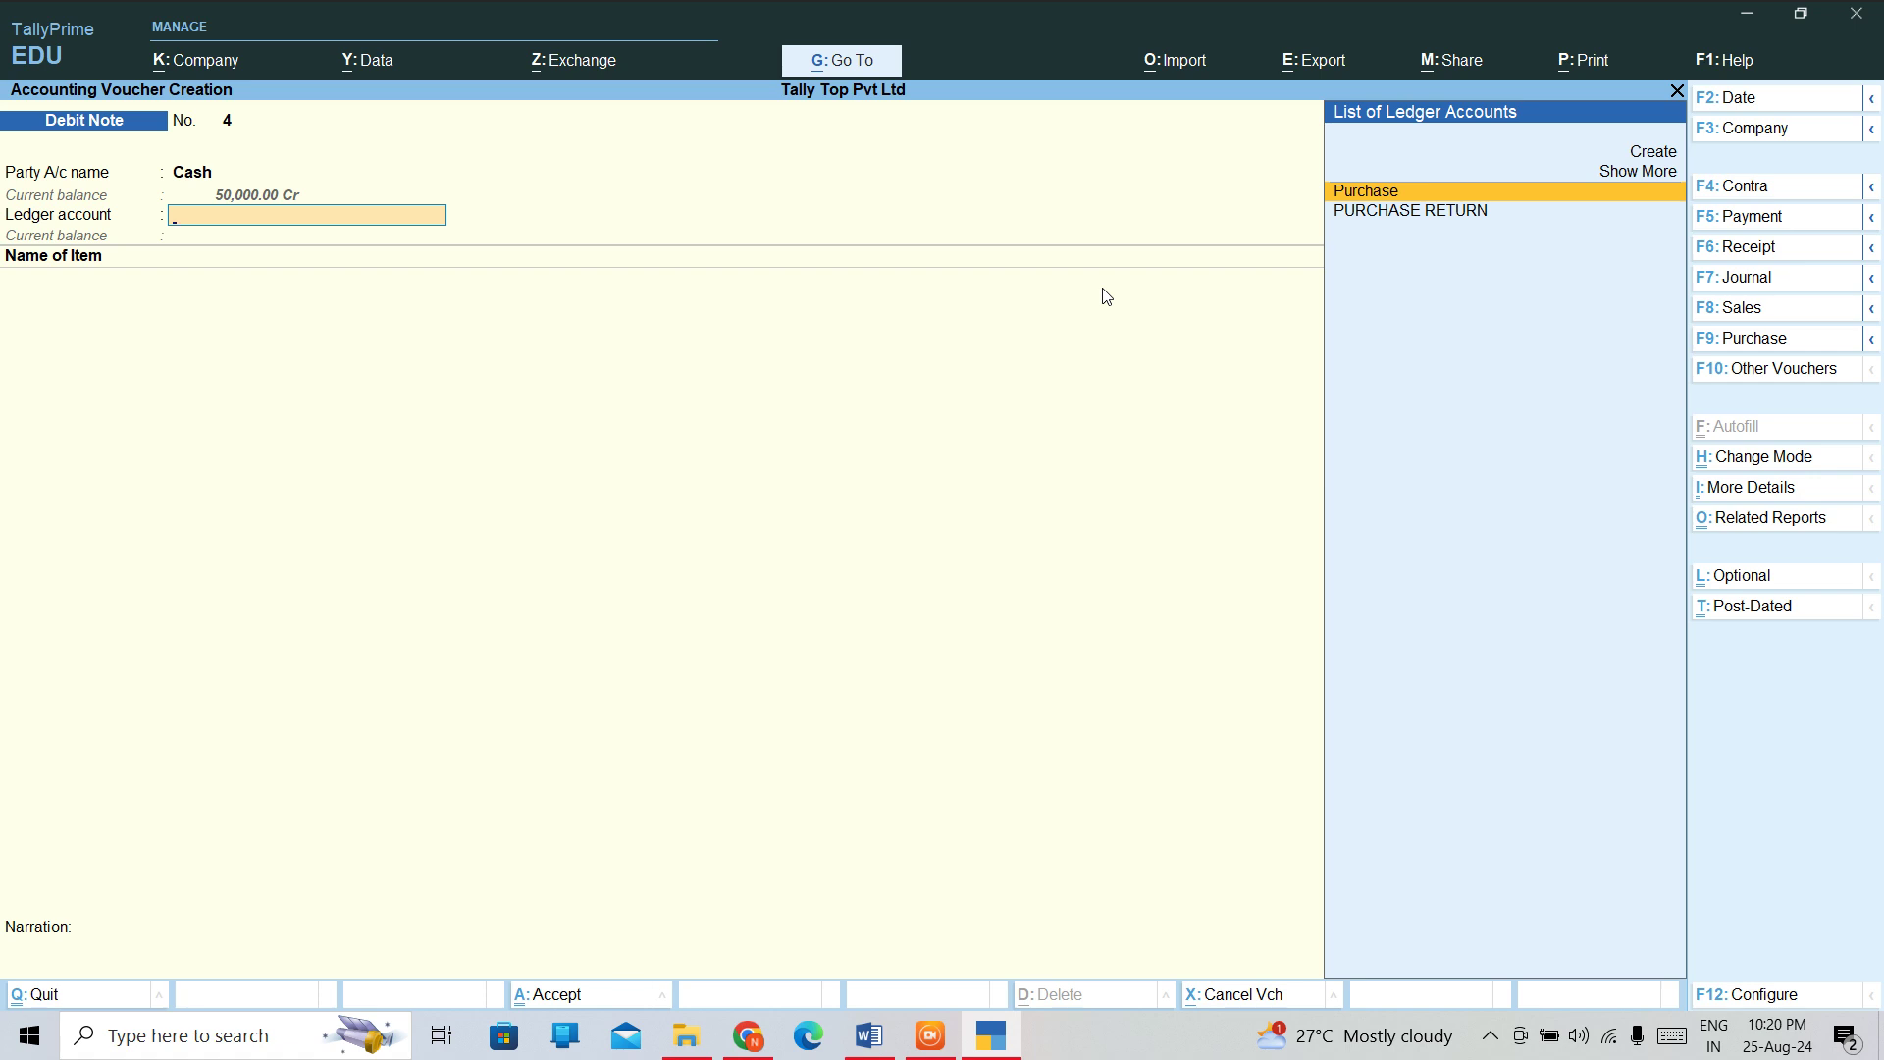
Start creating a ledger named Discount on Purchase for the debit note's ledger account
{"action": "key", "text": "Down"}
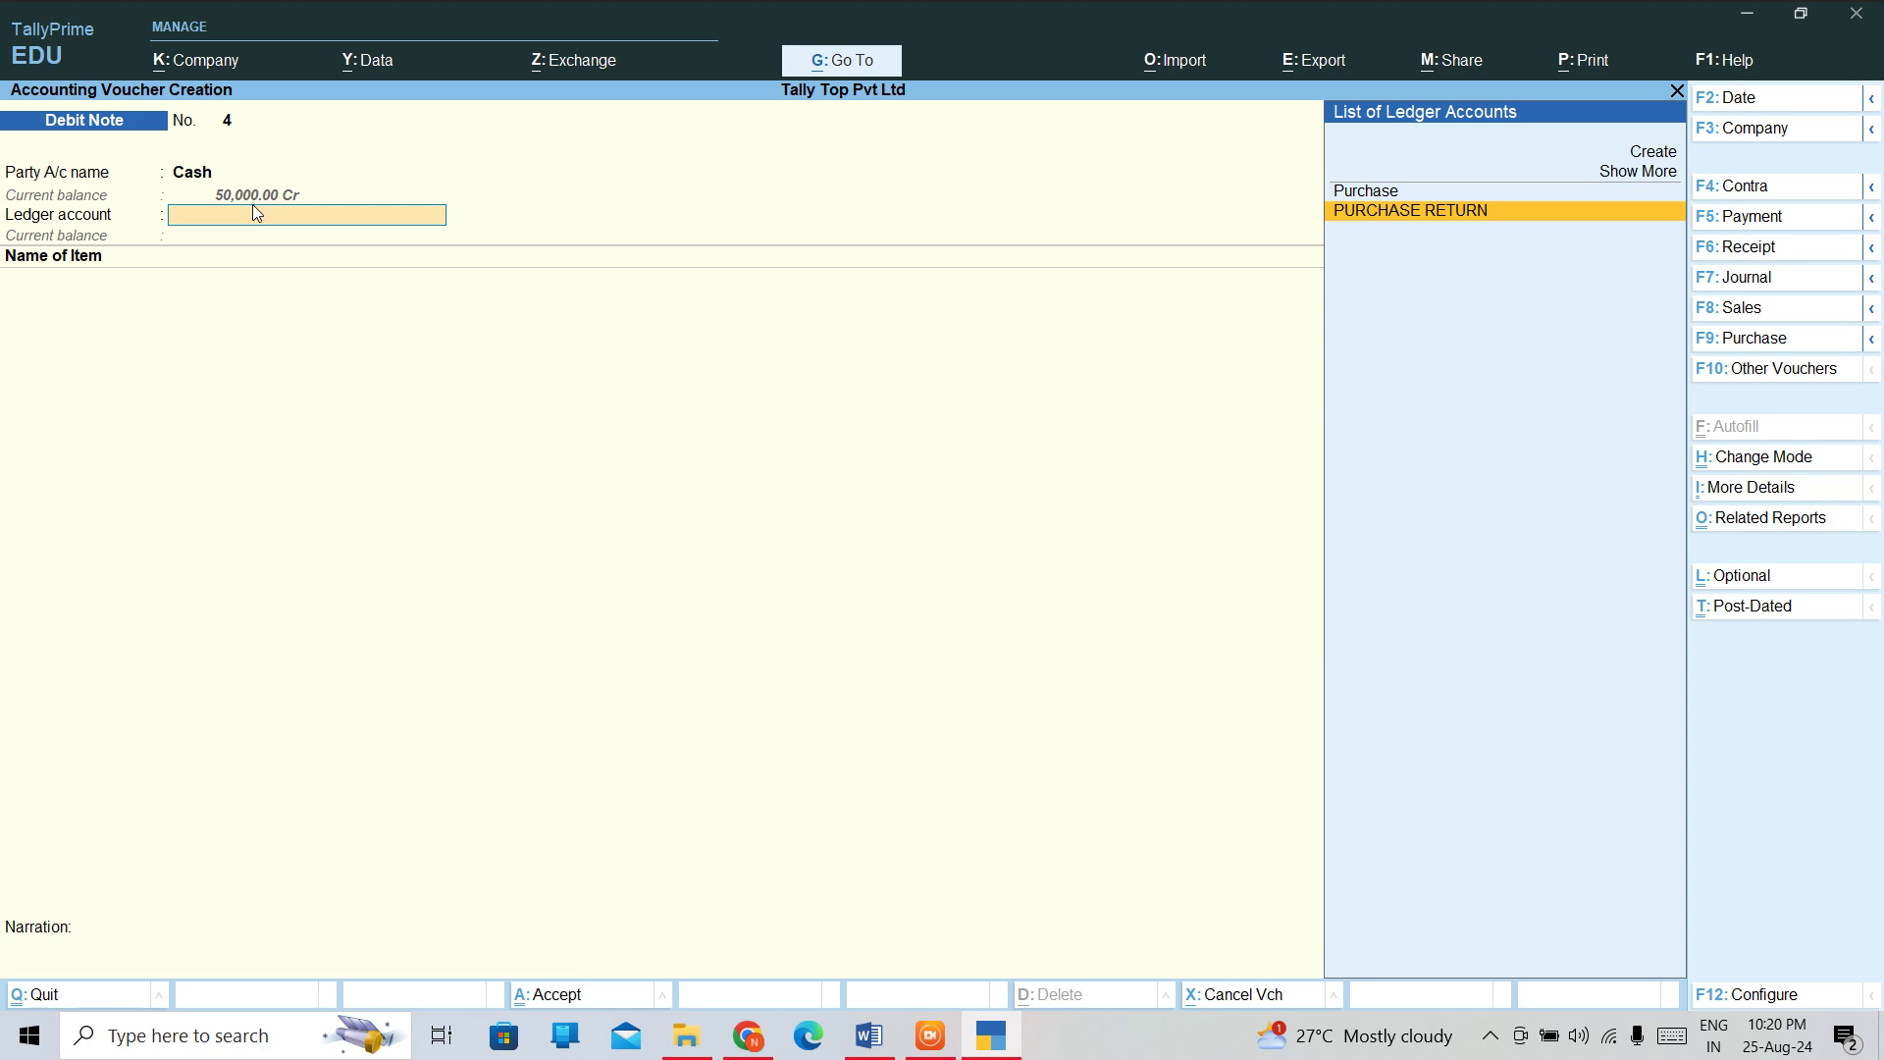
{"action": "key", "text": "alt+c"}
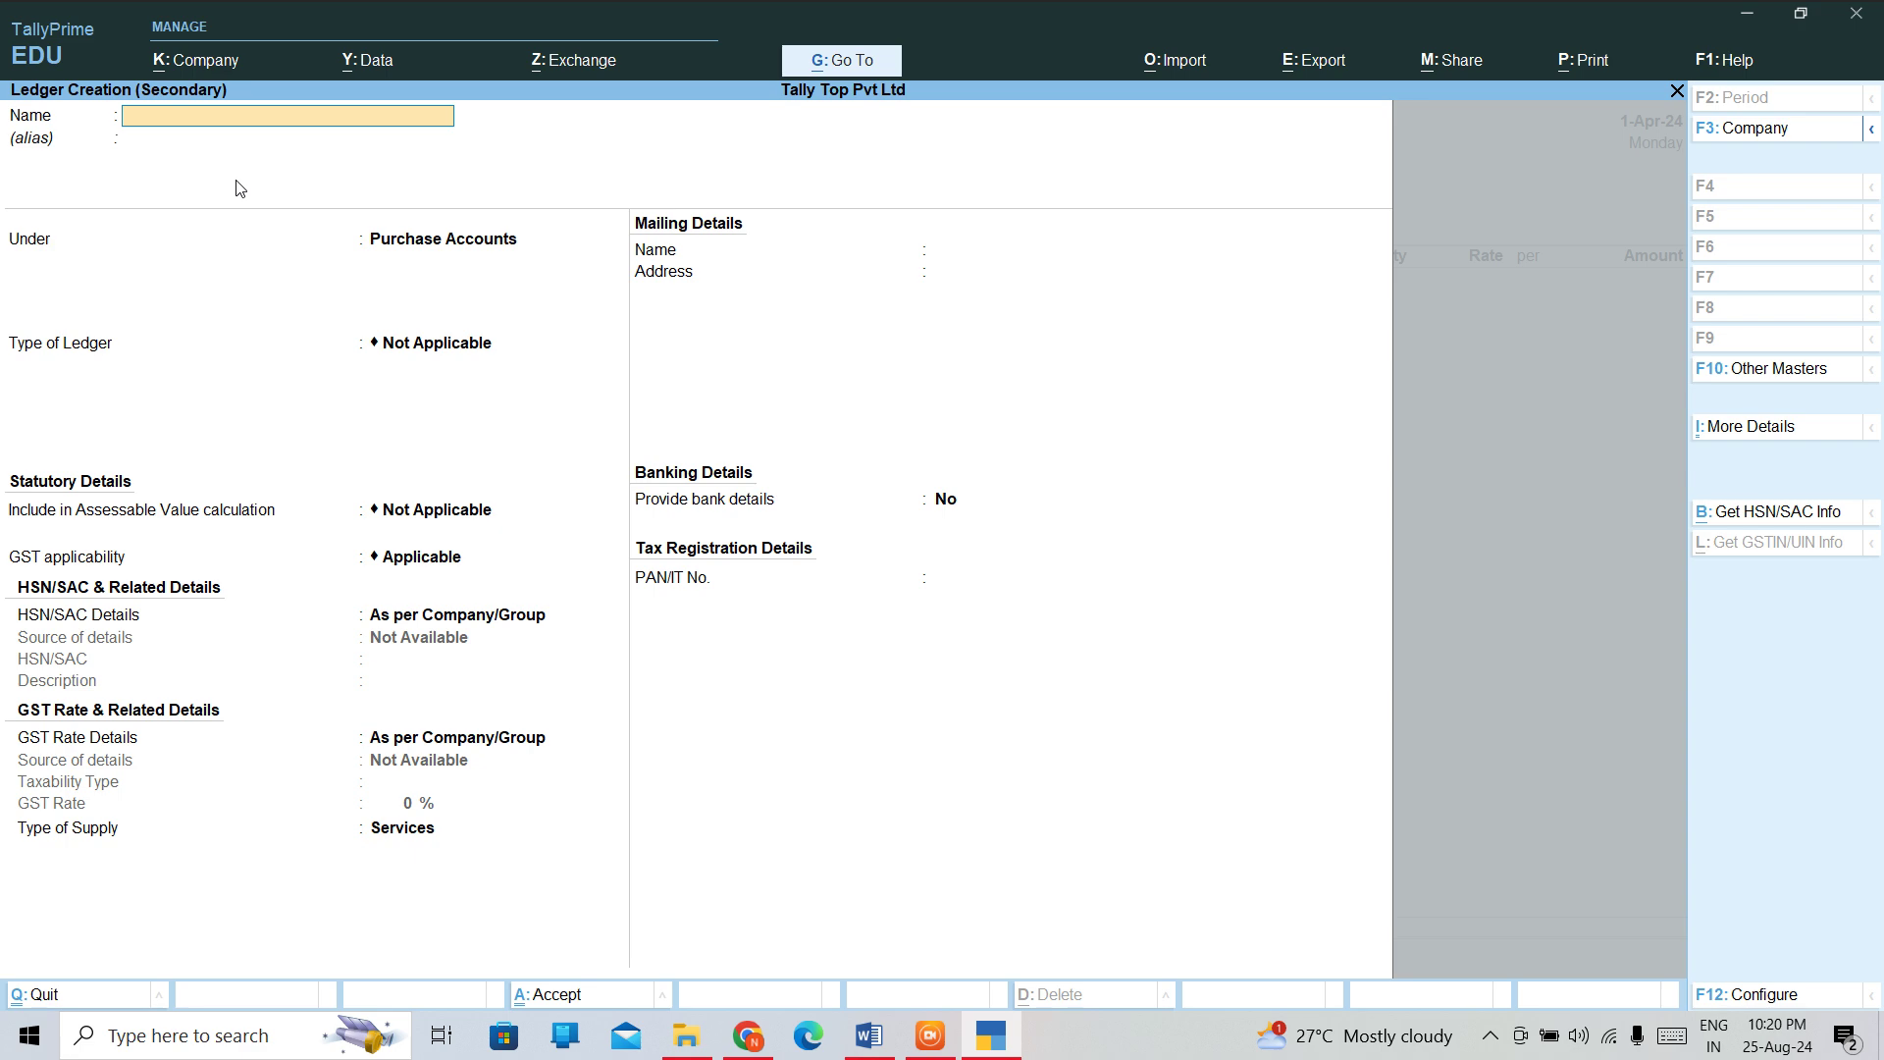
{"action": "type", "text": "Discount on Purcha"}
{"action": "key", "text": "Return"}
{"action": "key", "text": "Return"}
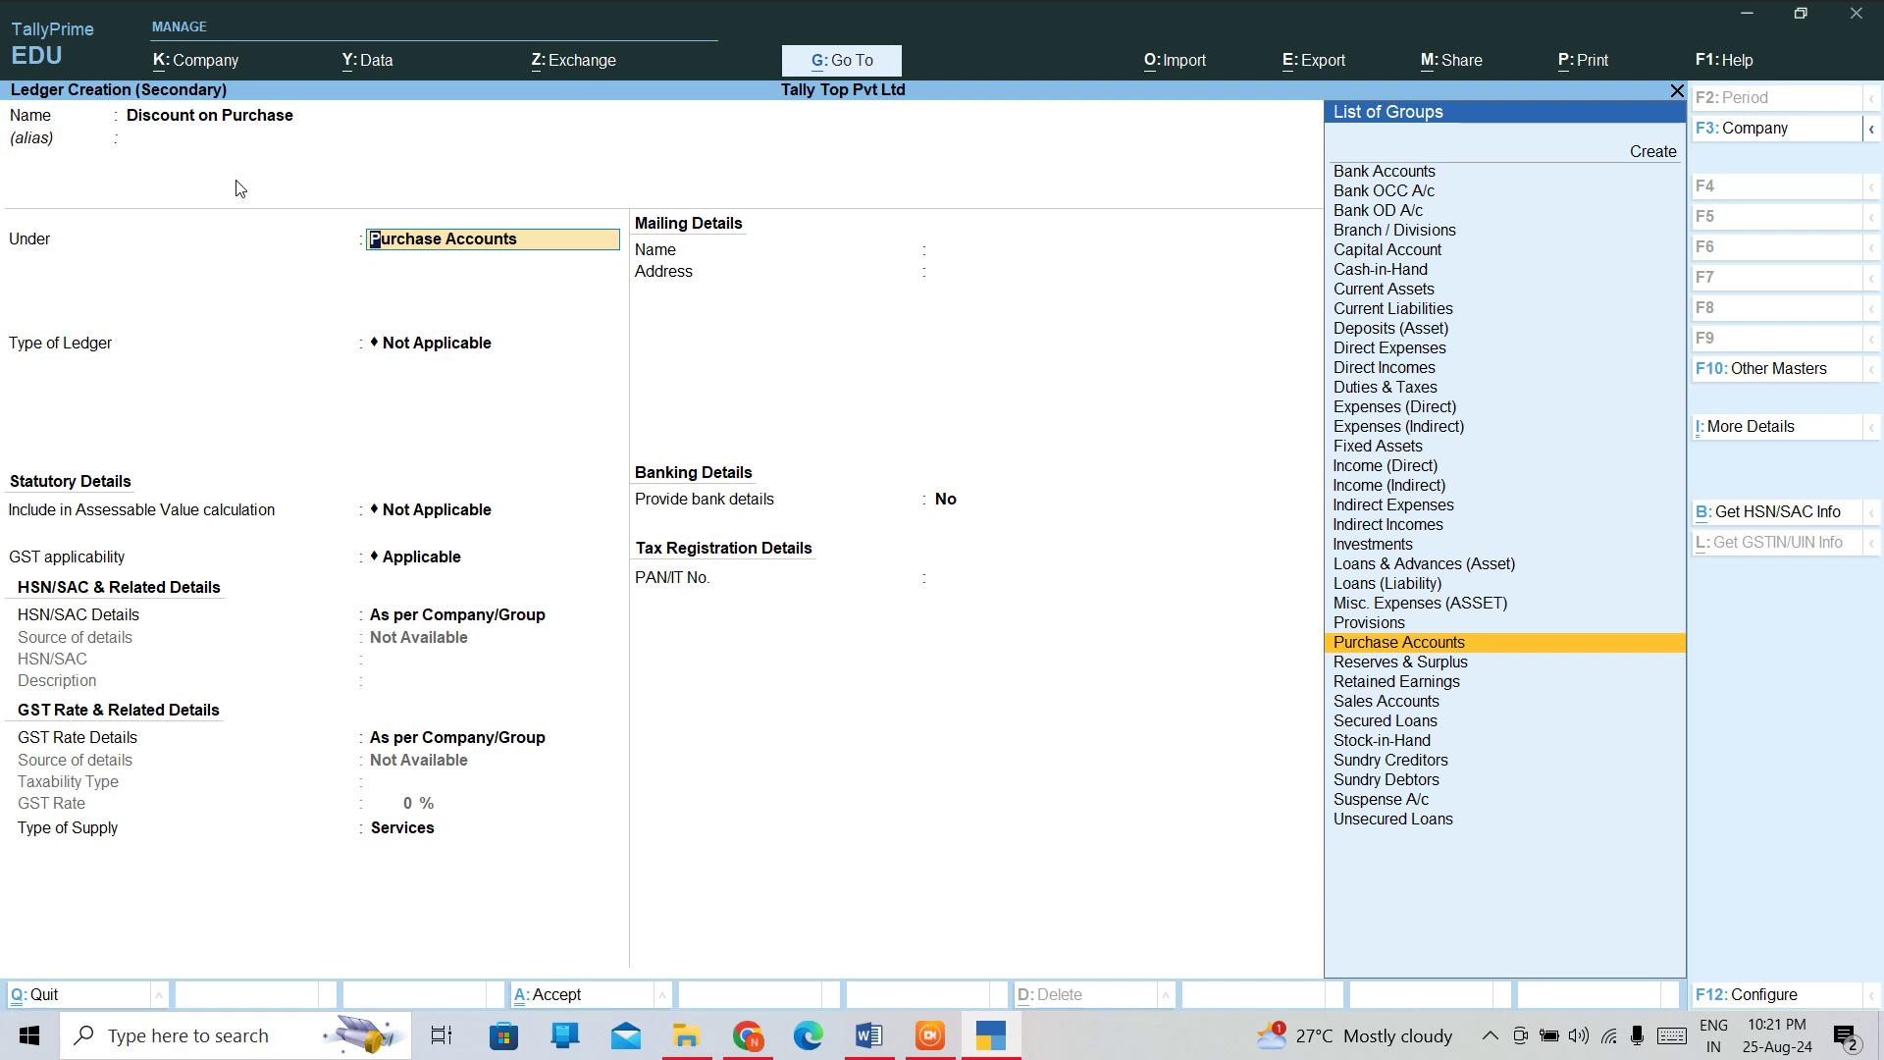
Review the group list, keep the ledger under Purchase Accounts with ledger type Not Applicable, and save it
{"action": "key", "text": "Up"}
{"action": "key", "text": "Up"}
{"action": "key", "text": "Up"}
{"action": "key", "text": "Up"}
{"action": "key", "text": "Up"}
{"action": "key", "text": "Up"}
{"action": "key", "text": "Up"}
{"action": "key", "text": "Up"}
{"action": "key", "text": "Up"}
{"action": "key", "text": "Up"}
{"action": "key", "text": "Up"}
{"action": "key", "text": "Up"}
{"action": "key", "text": "Up"}
{"action": "key", "text": "Up"}
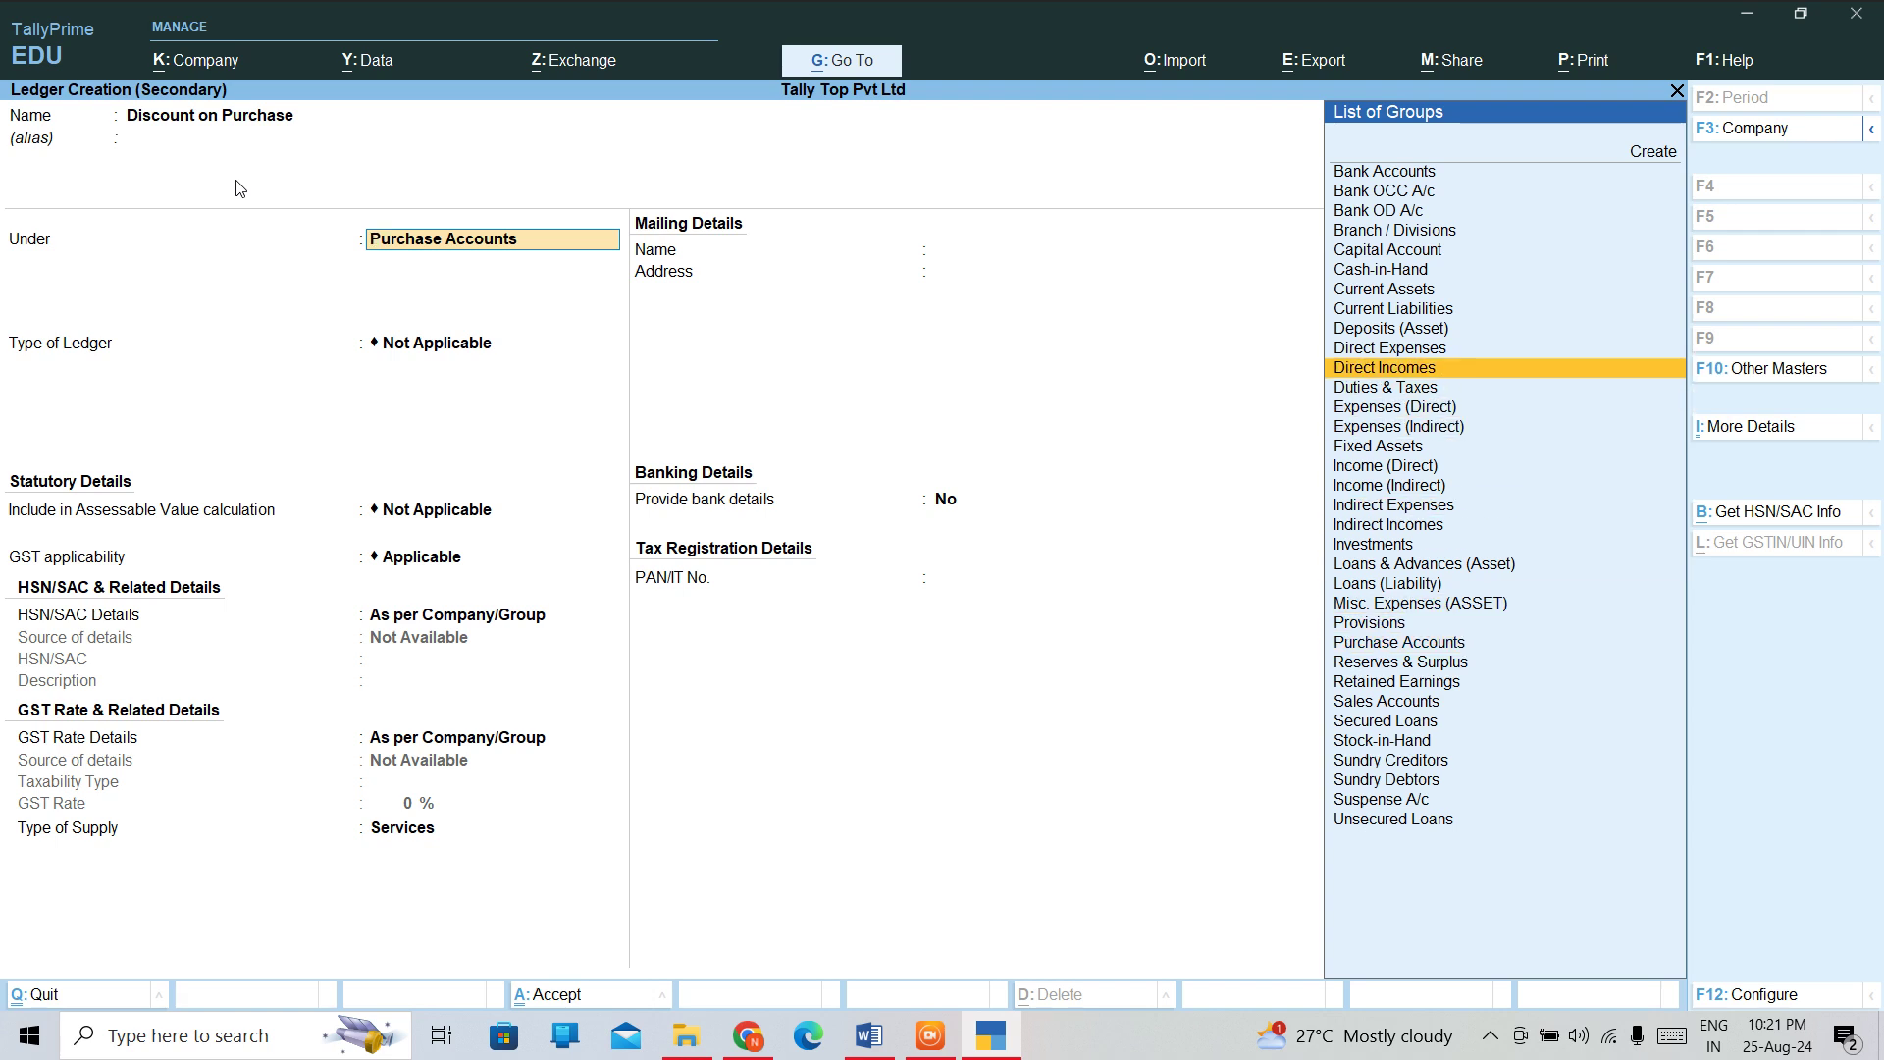
{"action": "type", "text": "i"}
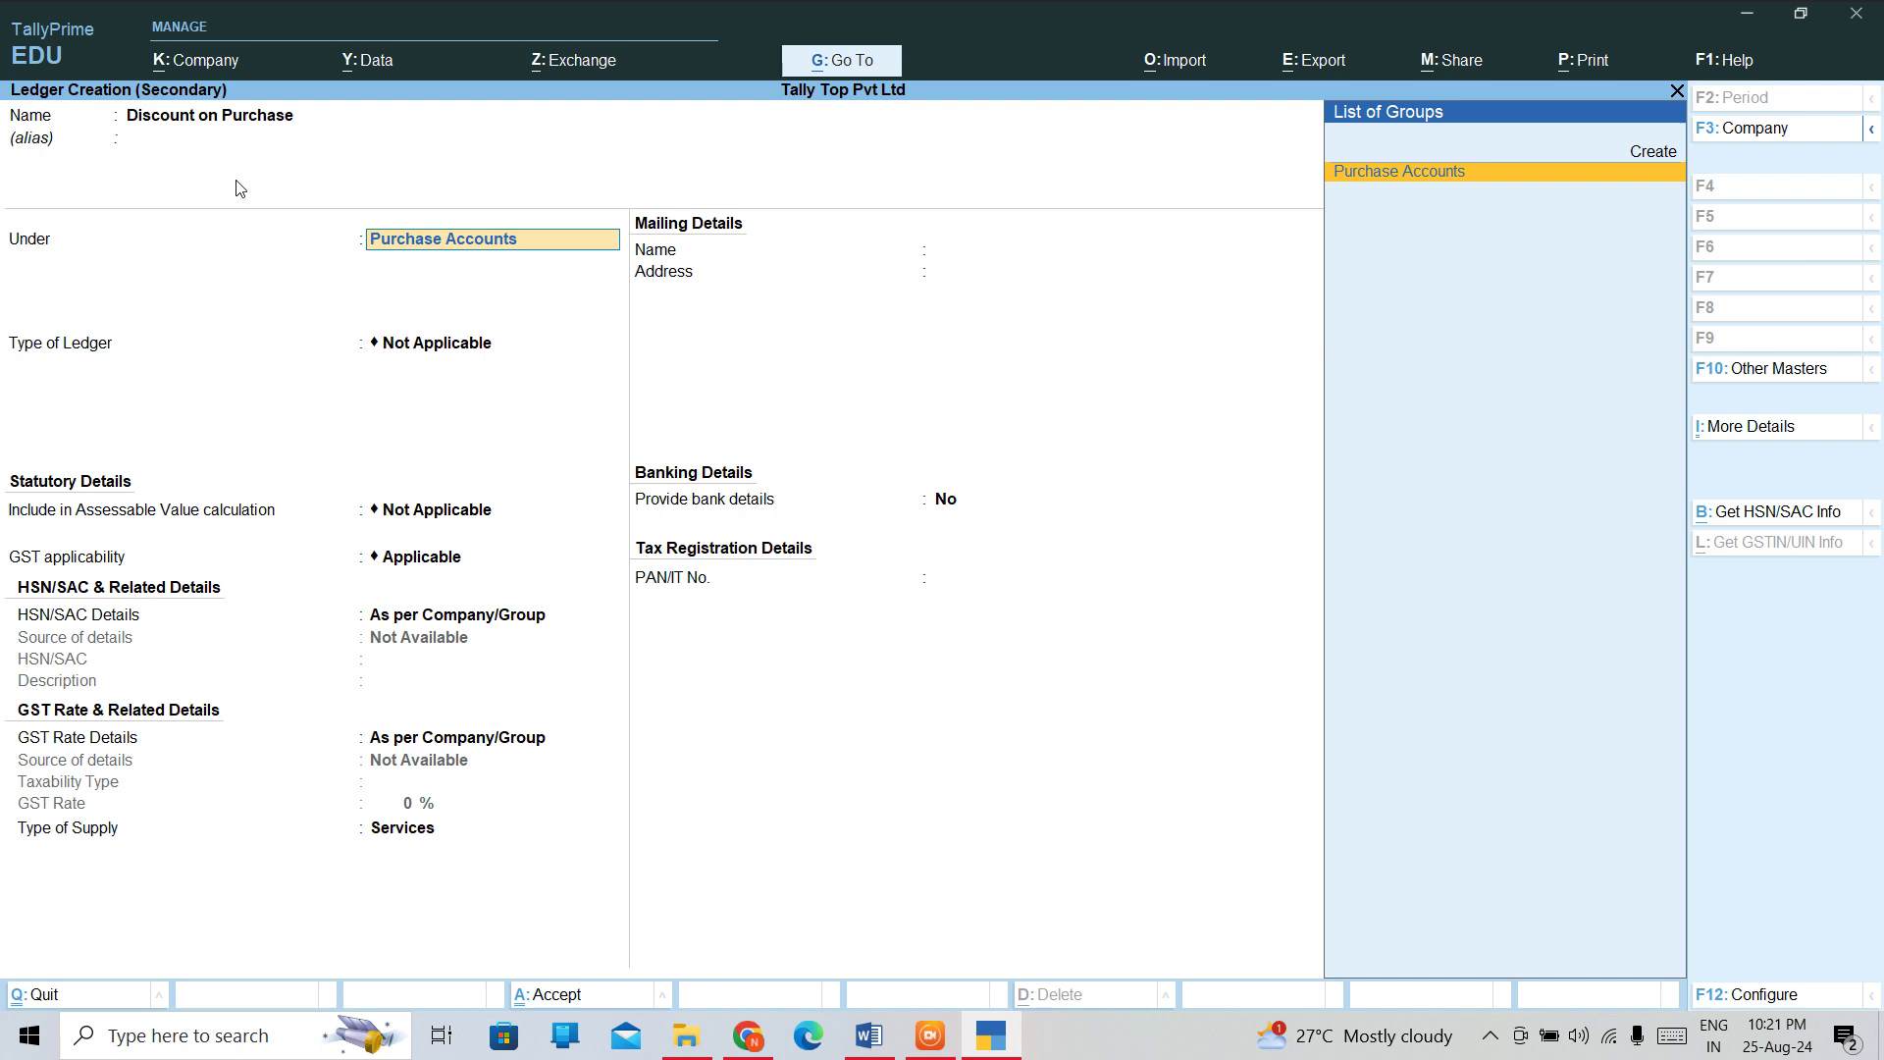
{"action": "key", "text": "Return"}
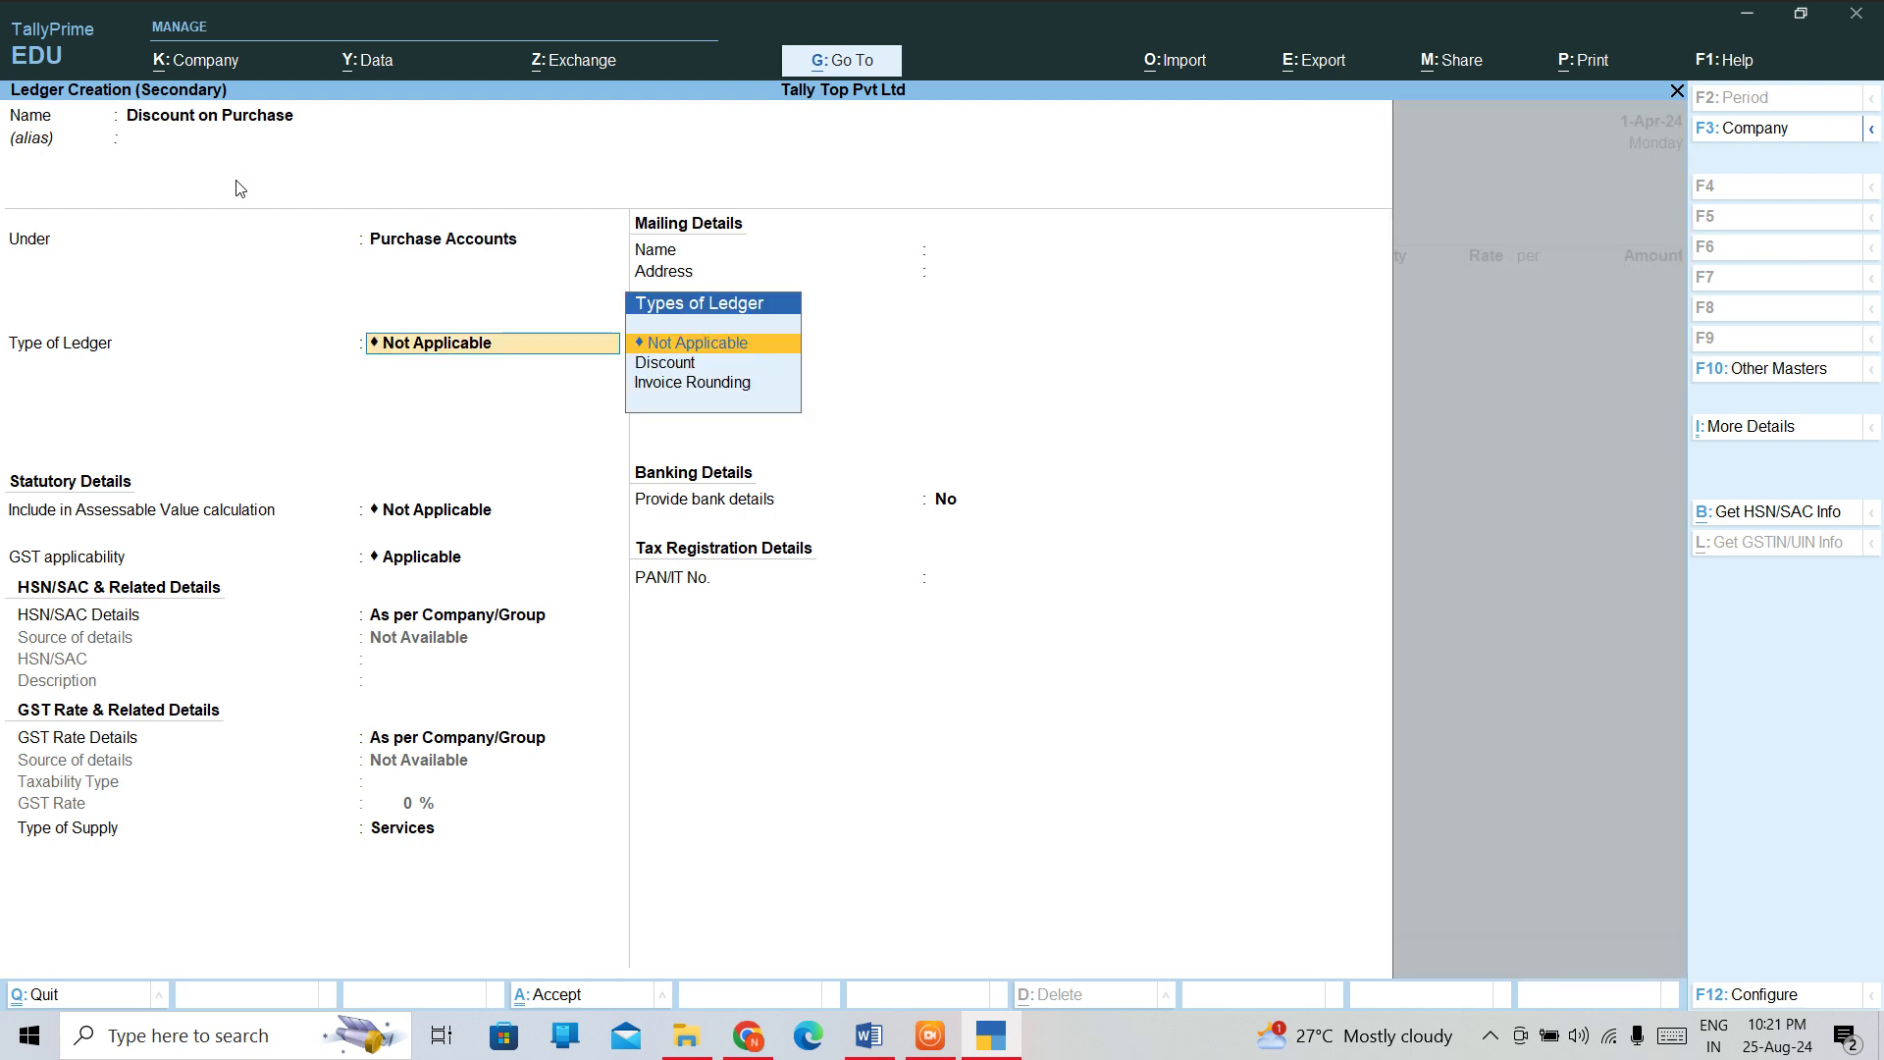
{"action": "key", "text": "Return"}
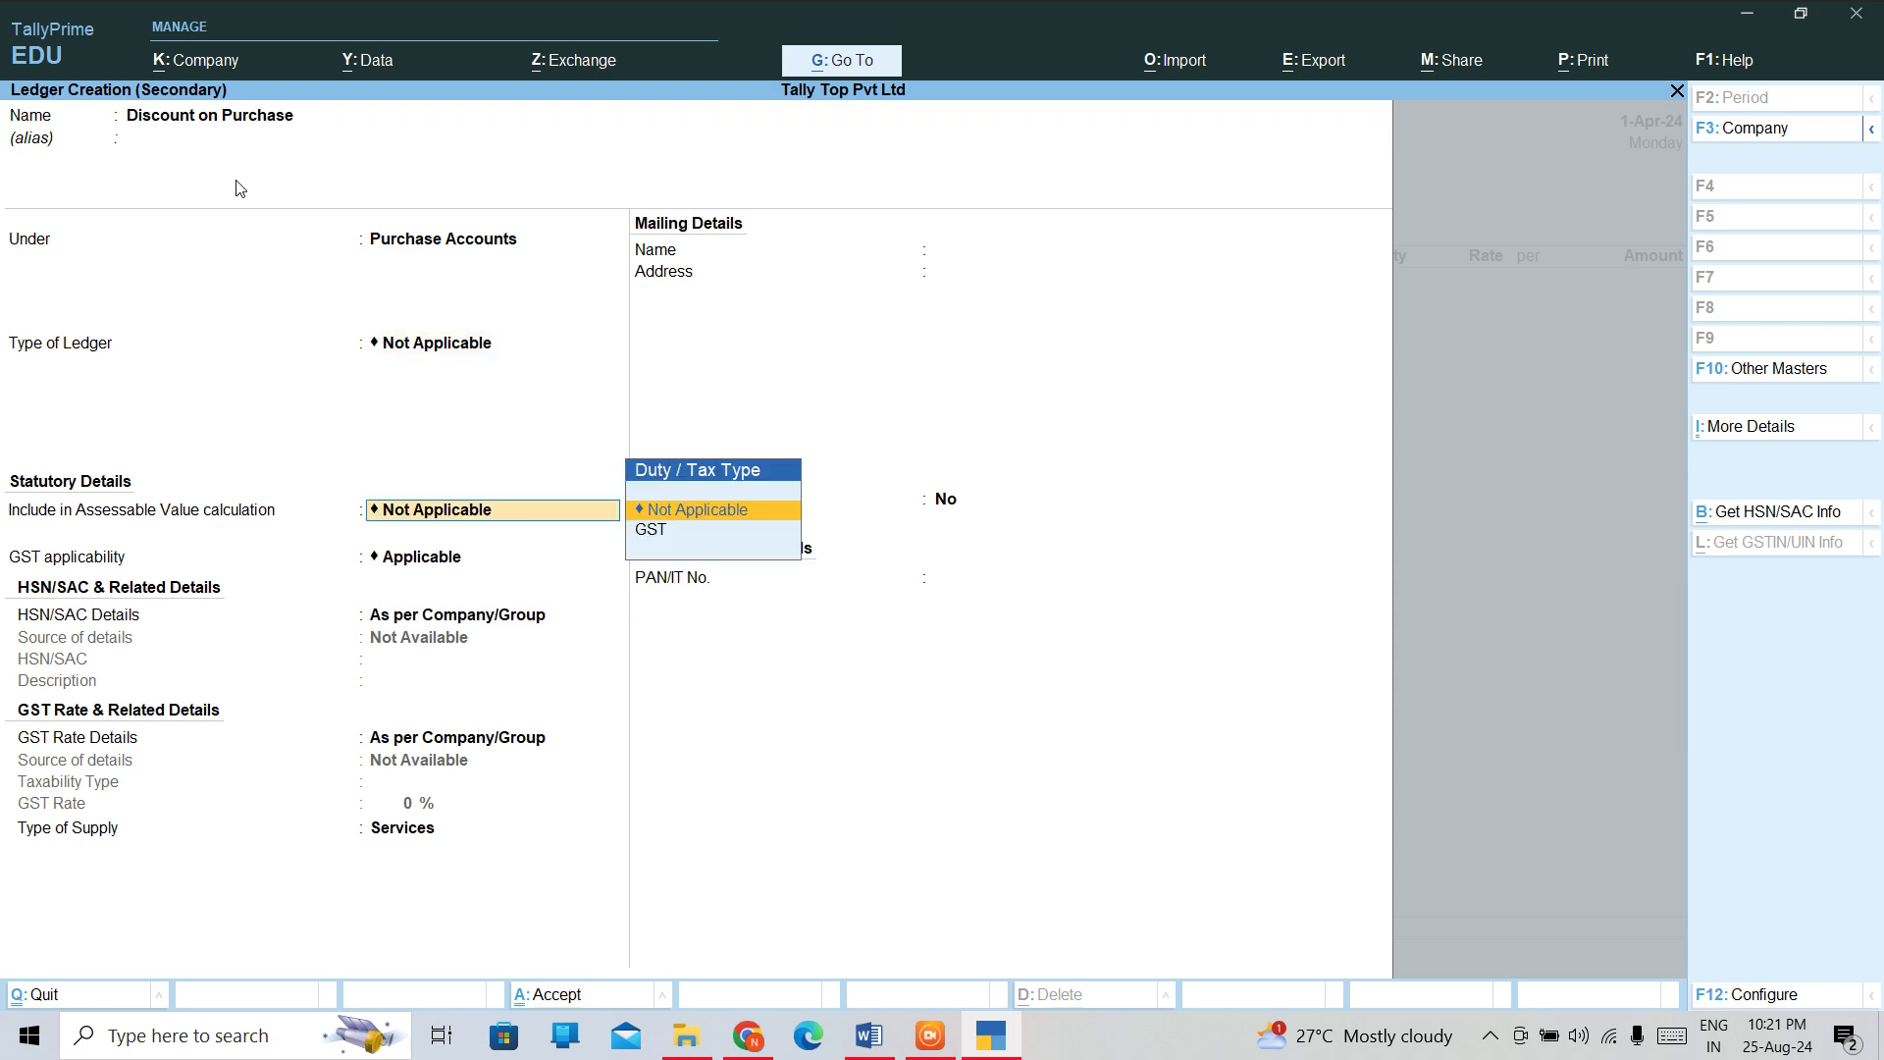
{"action": "key", "text": "ctrl+a"}
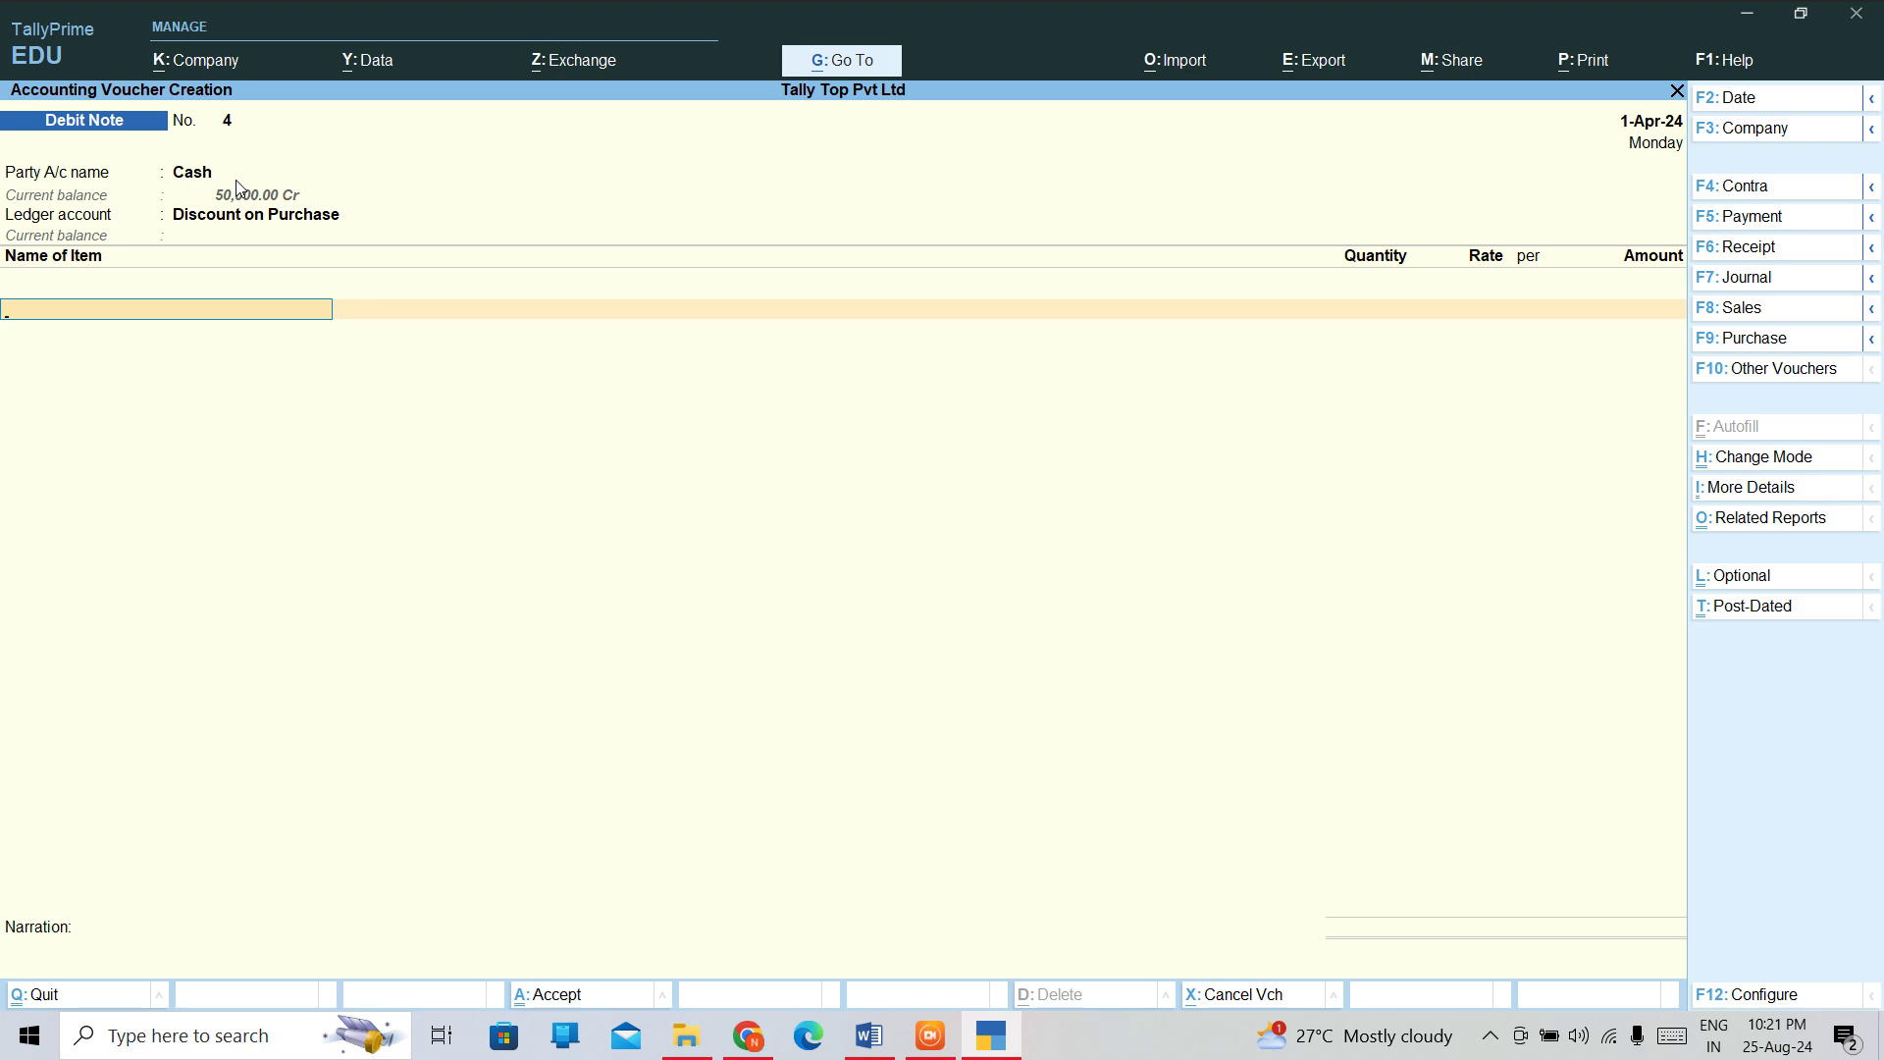
Narrow the debit note's stock item list to names starting with D
{"action": "type", "text": "De"}
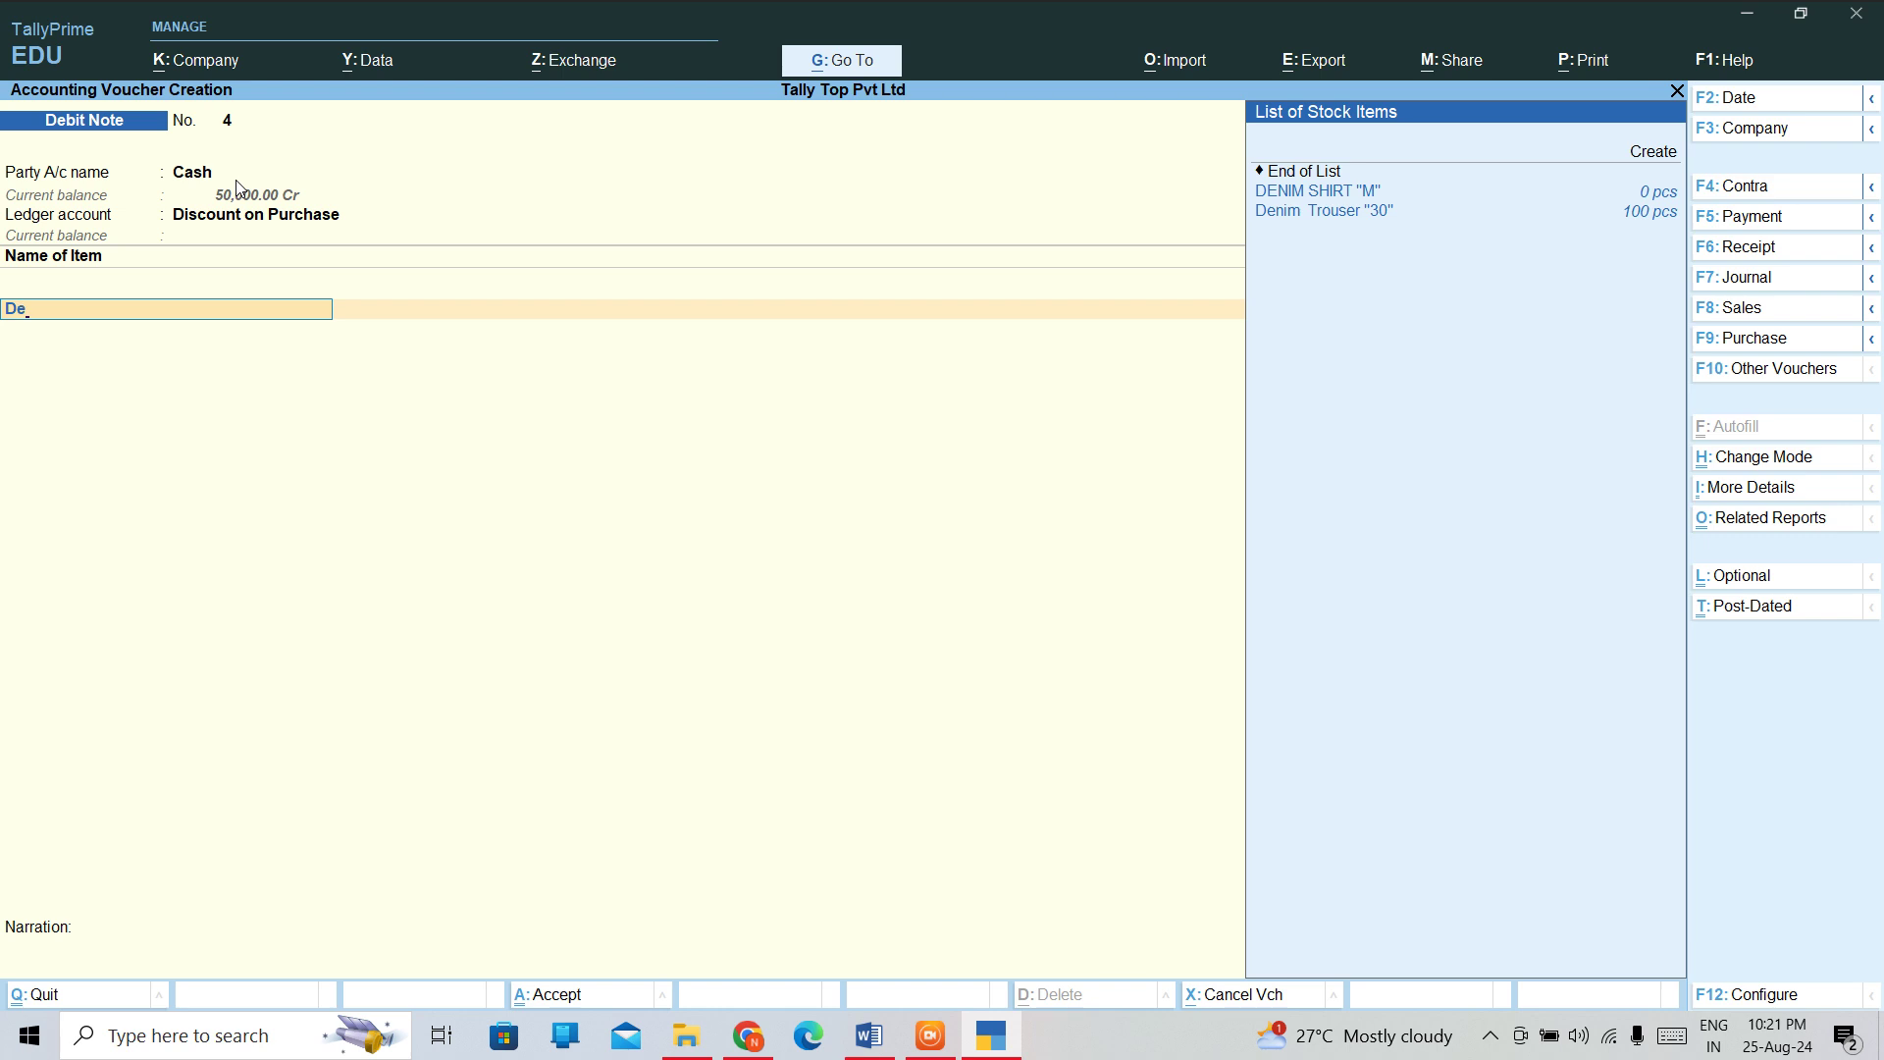
{"action": "key", "text": "BackSpace"}
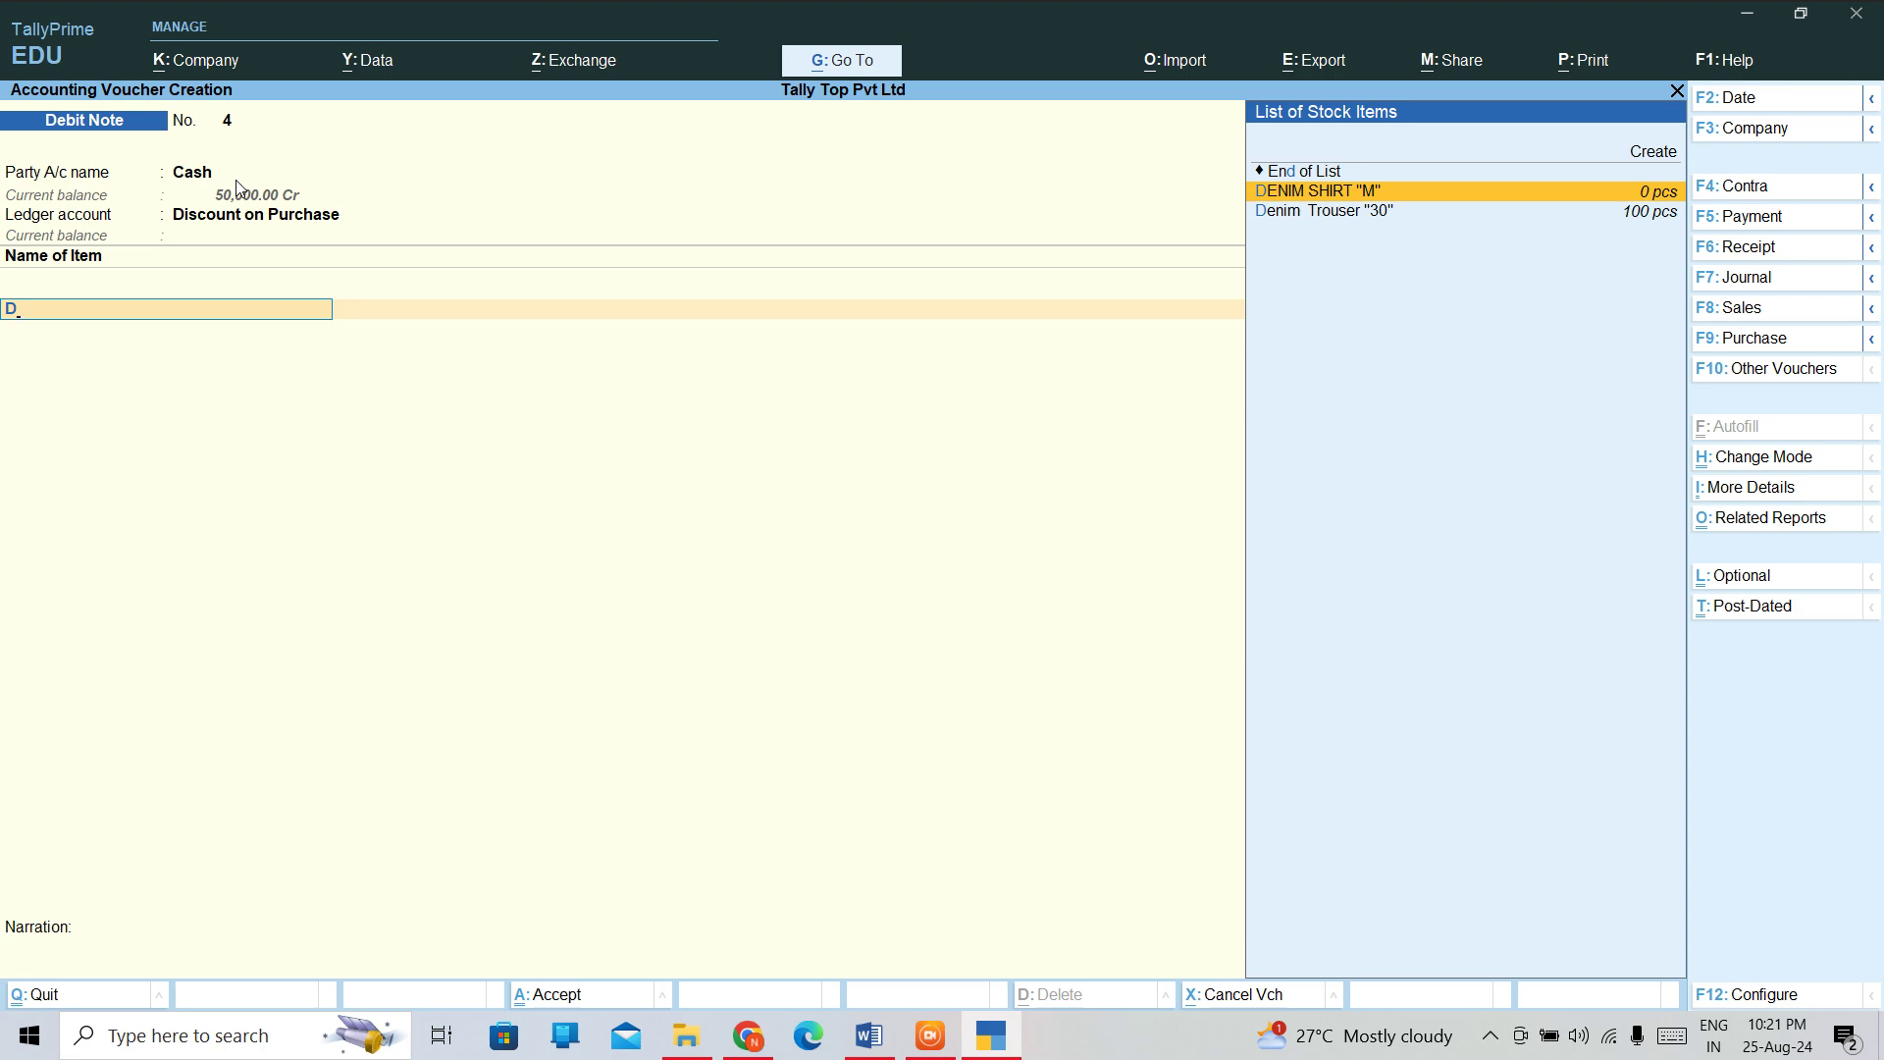
{"action": "key", "text": "alt+c"}
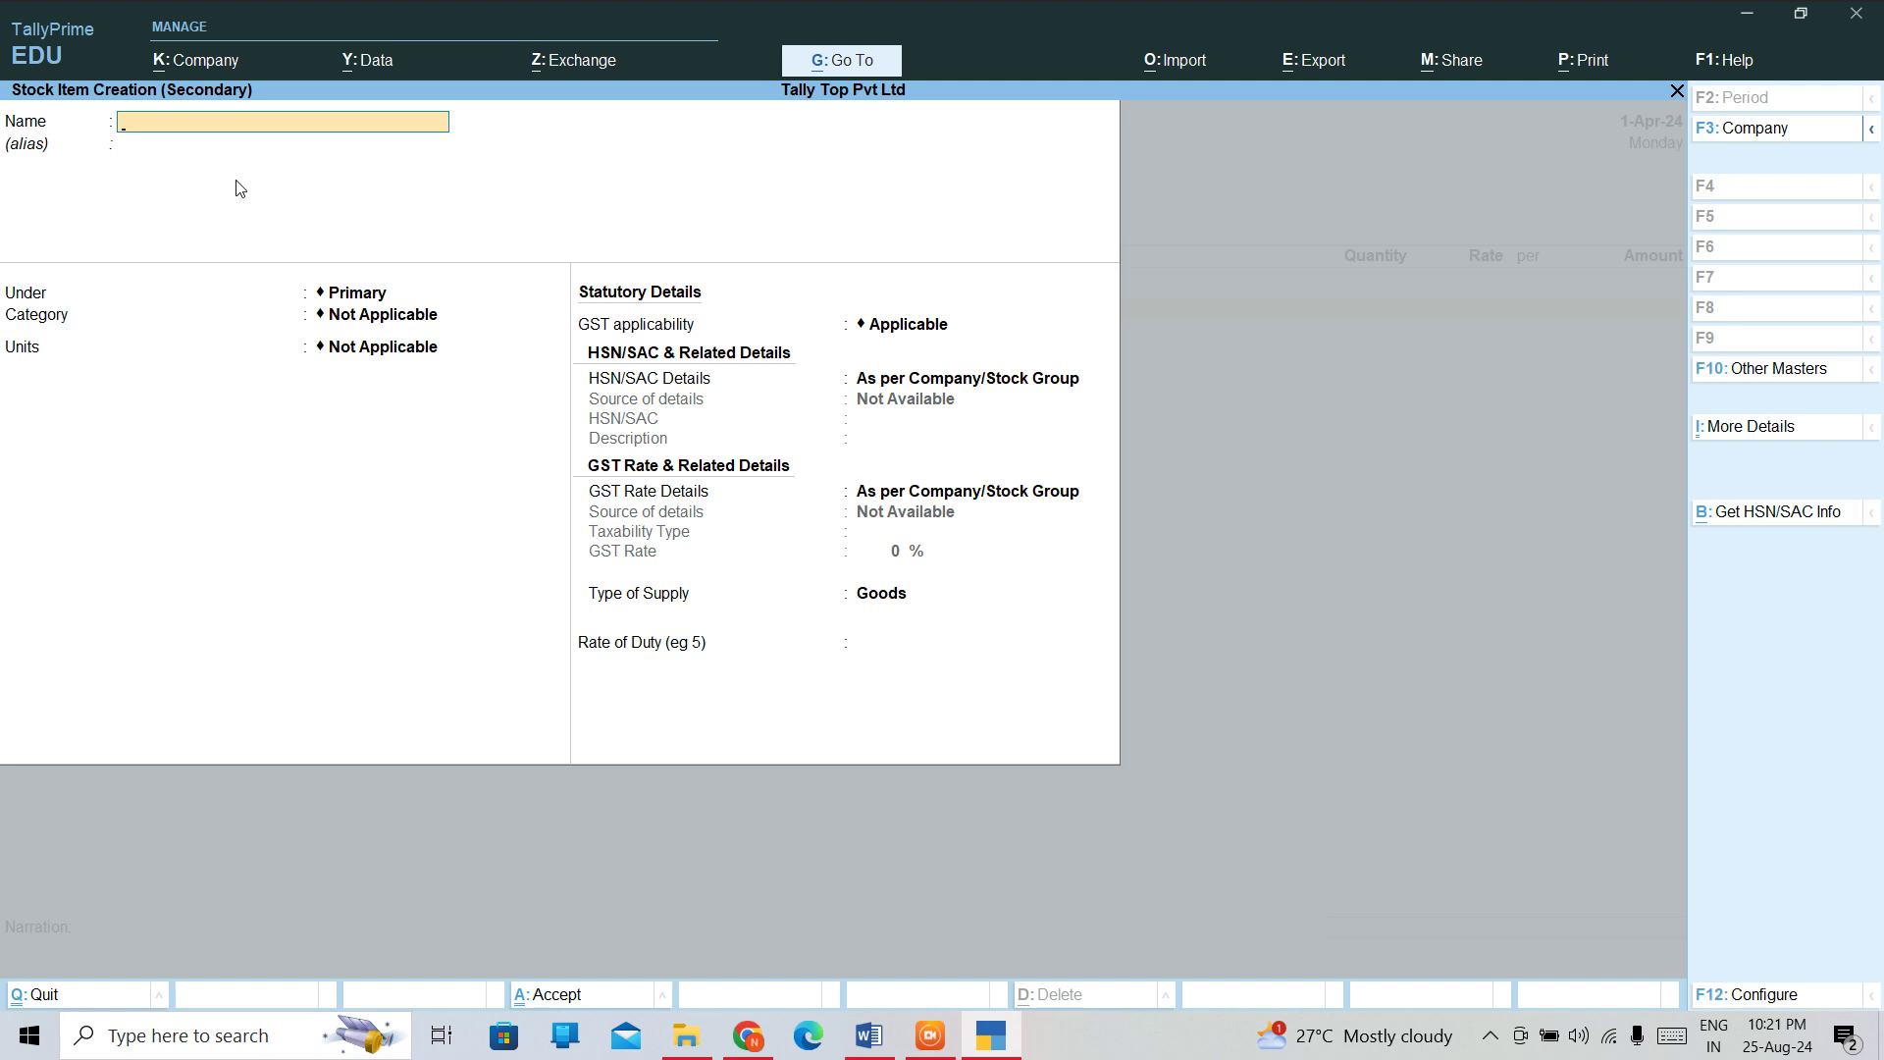
{"action": "key", "text": "Escape"}
{"action": "key", "text": "y"}
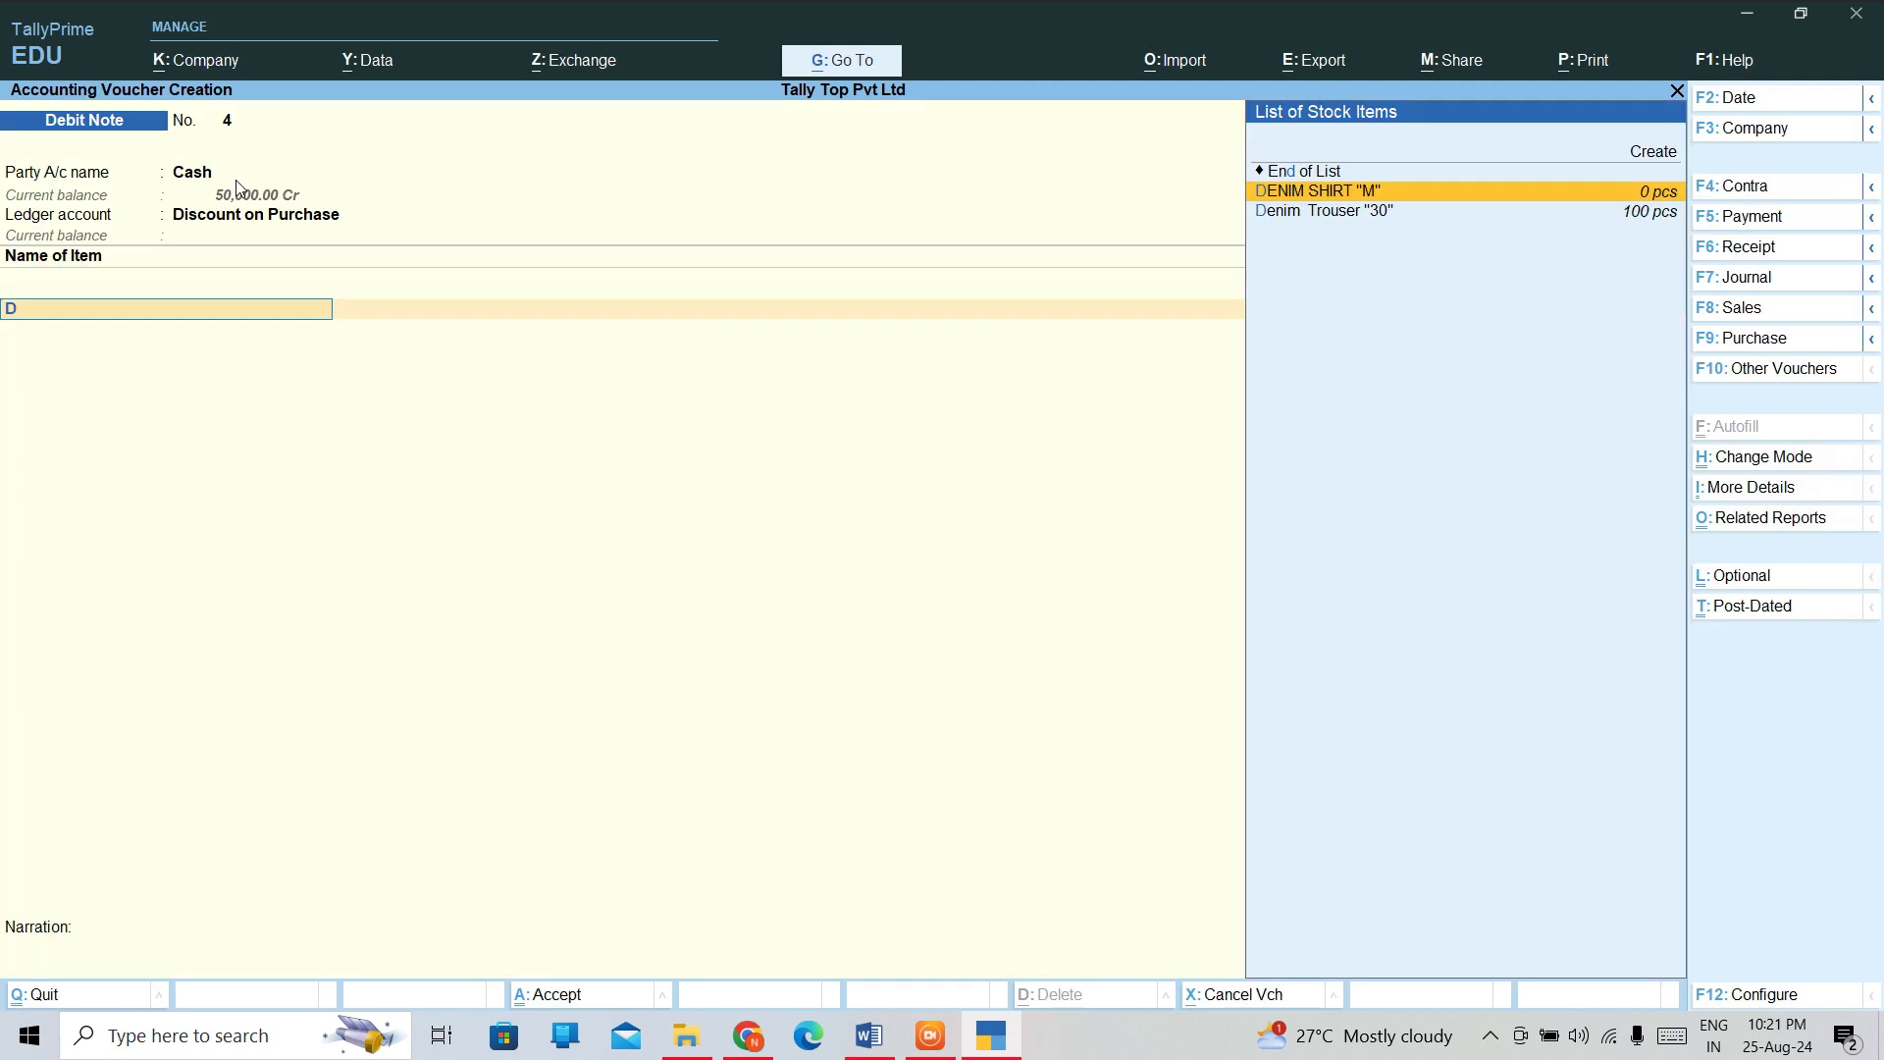
Add Denim Trouser "30" to the debit note with tracking and order numbers Not Applicable and location Delhi
{"action": "key", "text": "Down"}
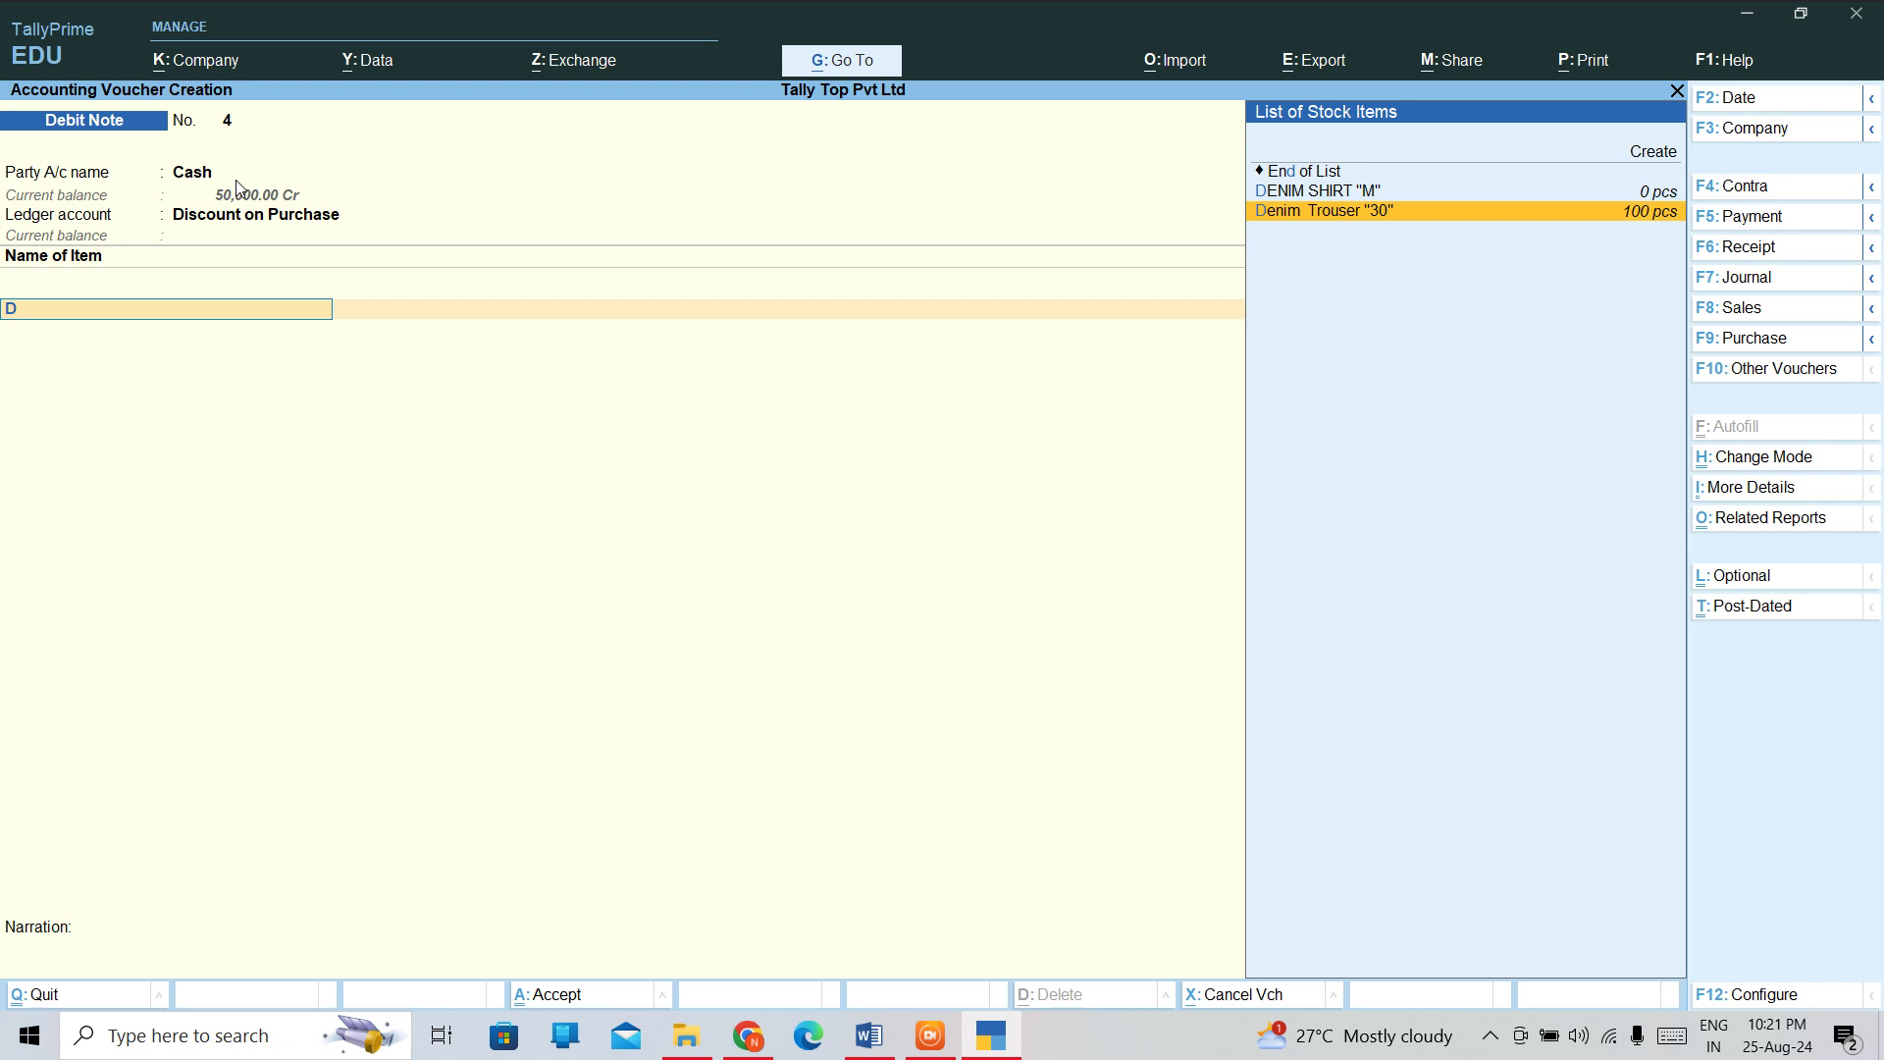
{"action": "key", "text": "Return"}
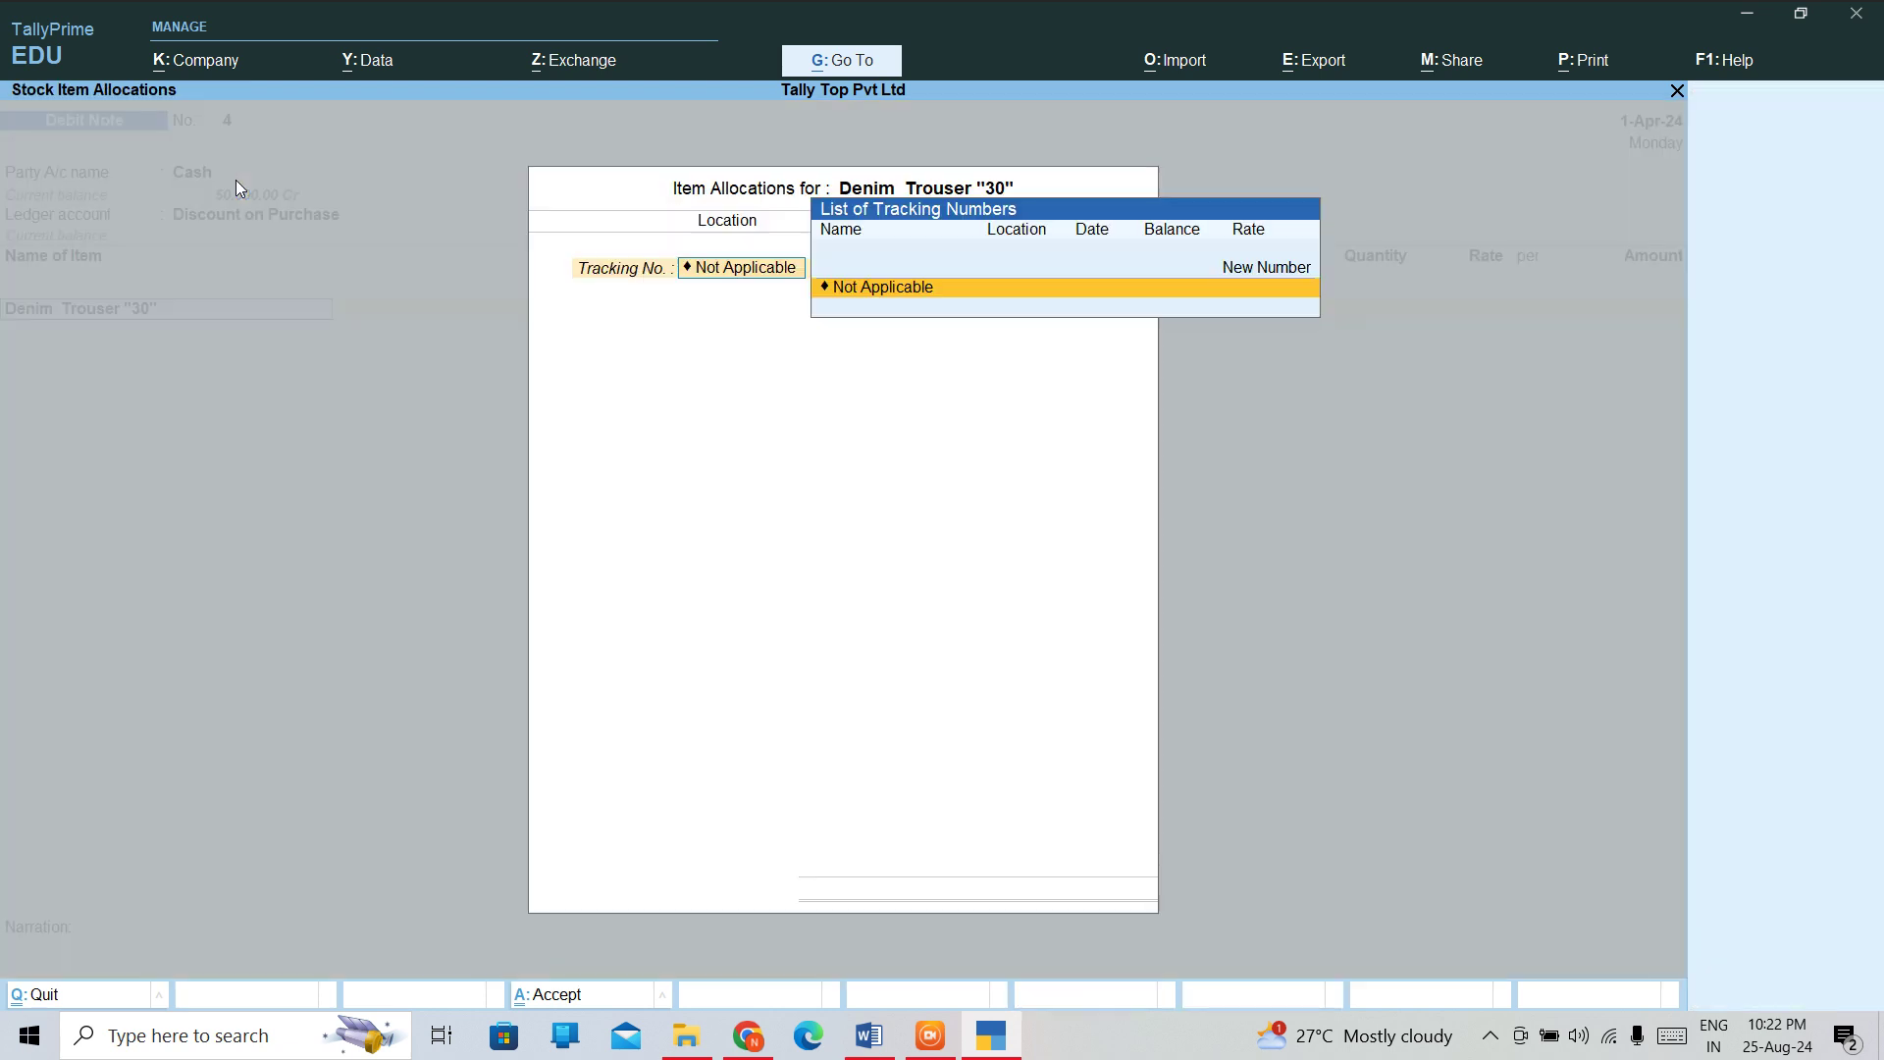
{"action": "key", "text": "Return"}
{"action": "key", "text": "Return"}
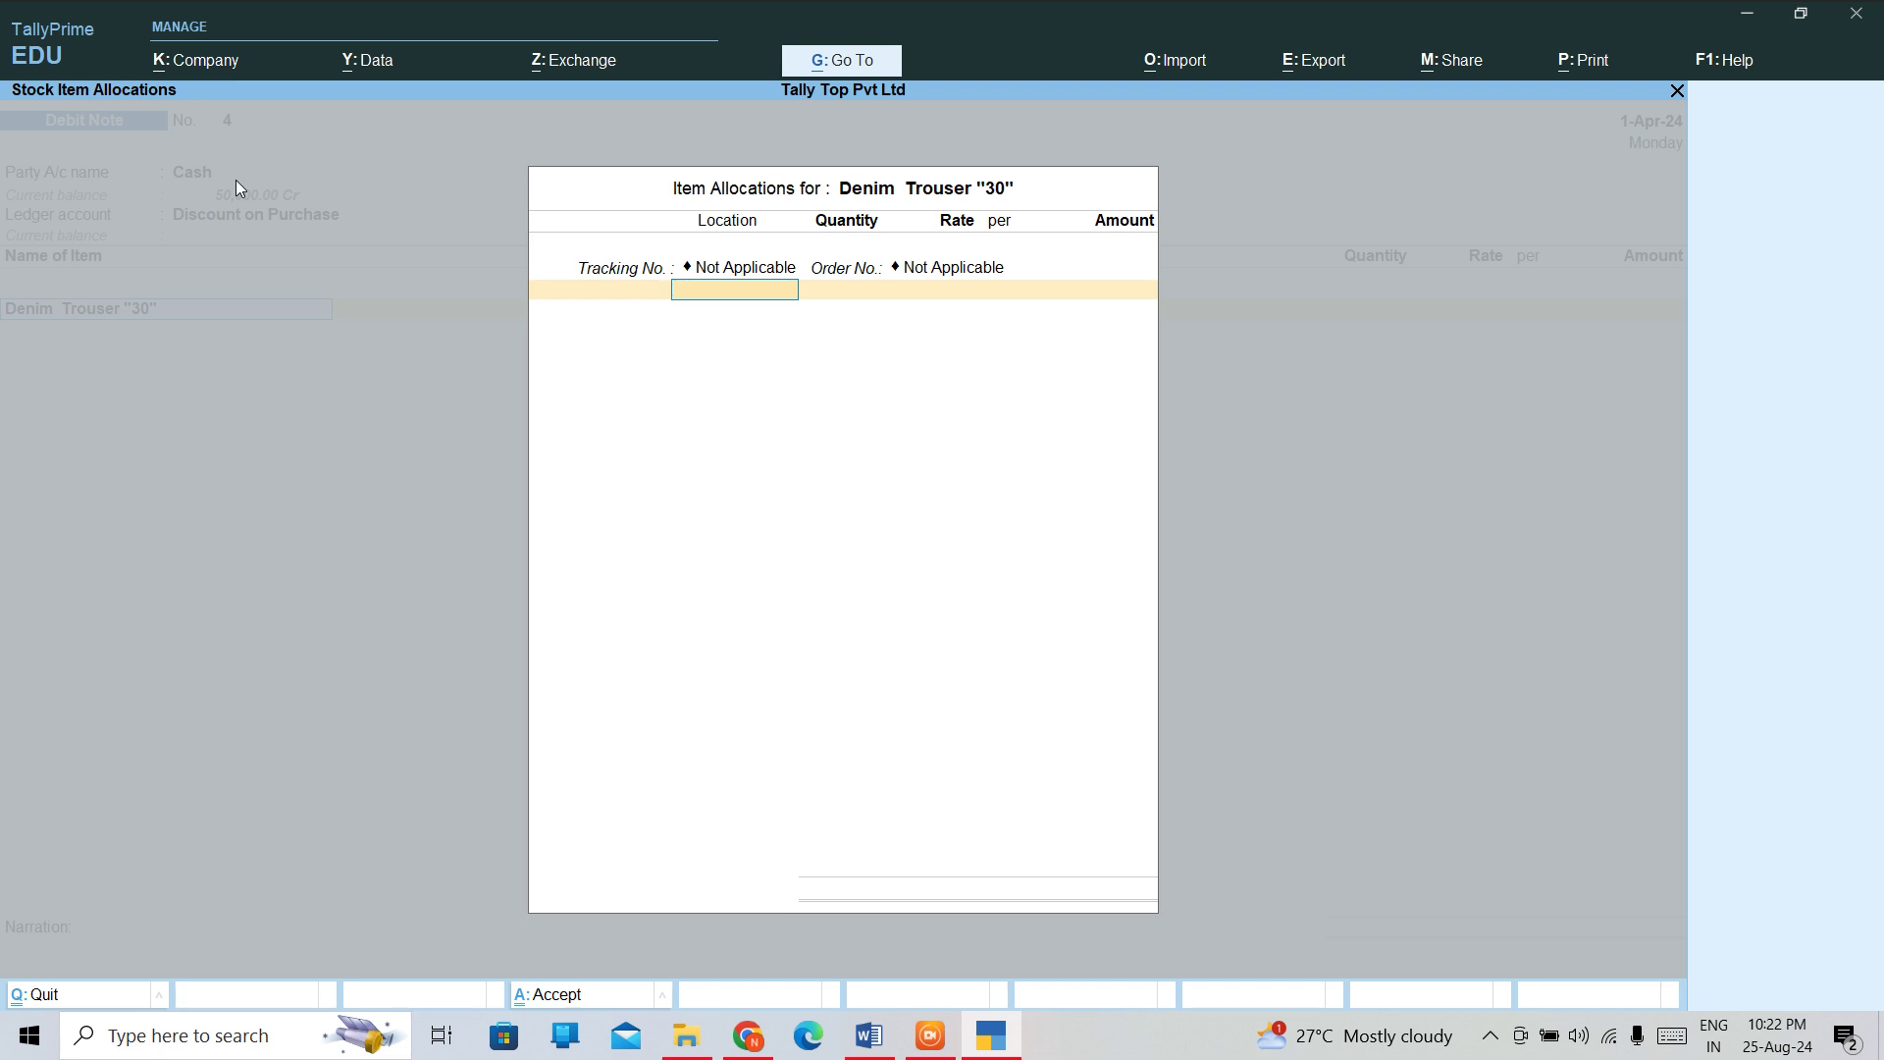
{"action": "type", "text": "D"}
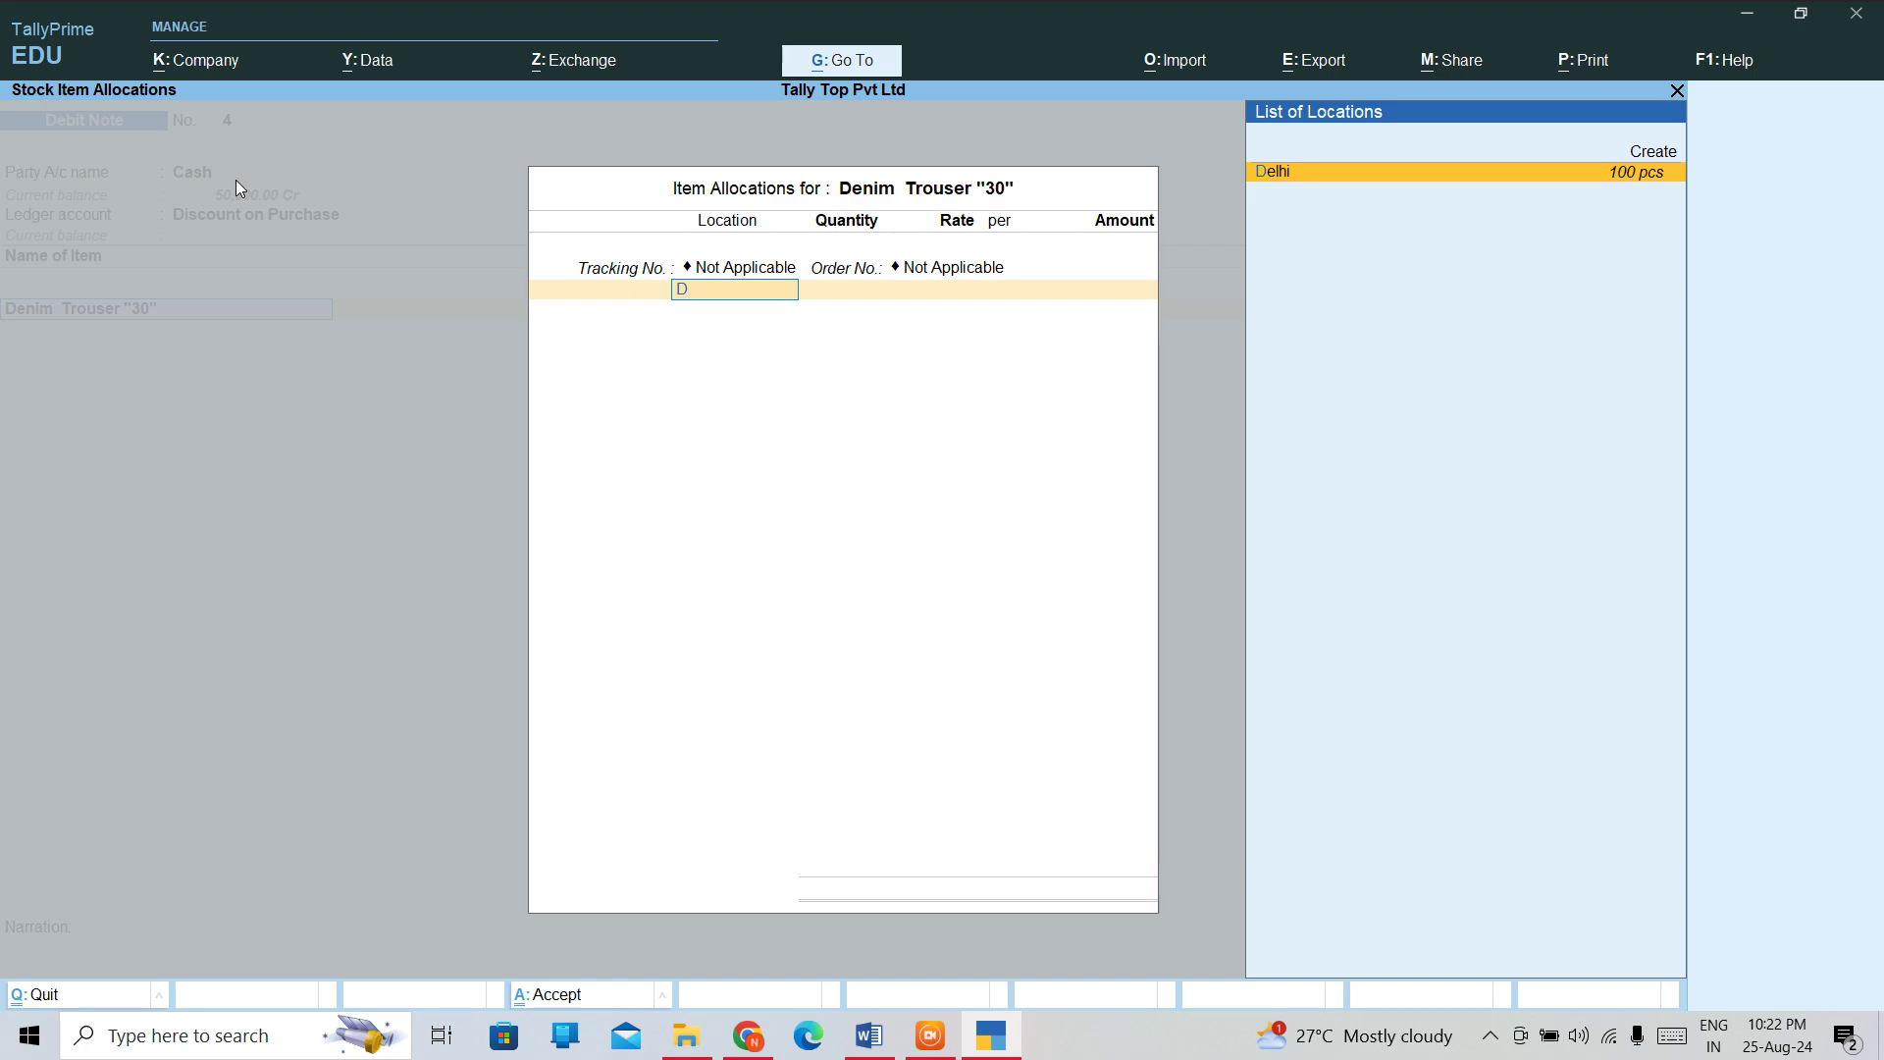
{"action": "key", "text": "Return"}
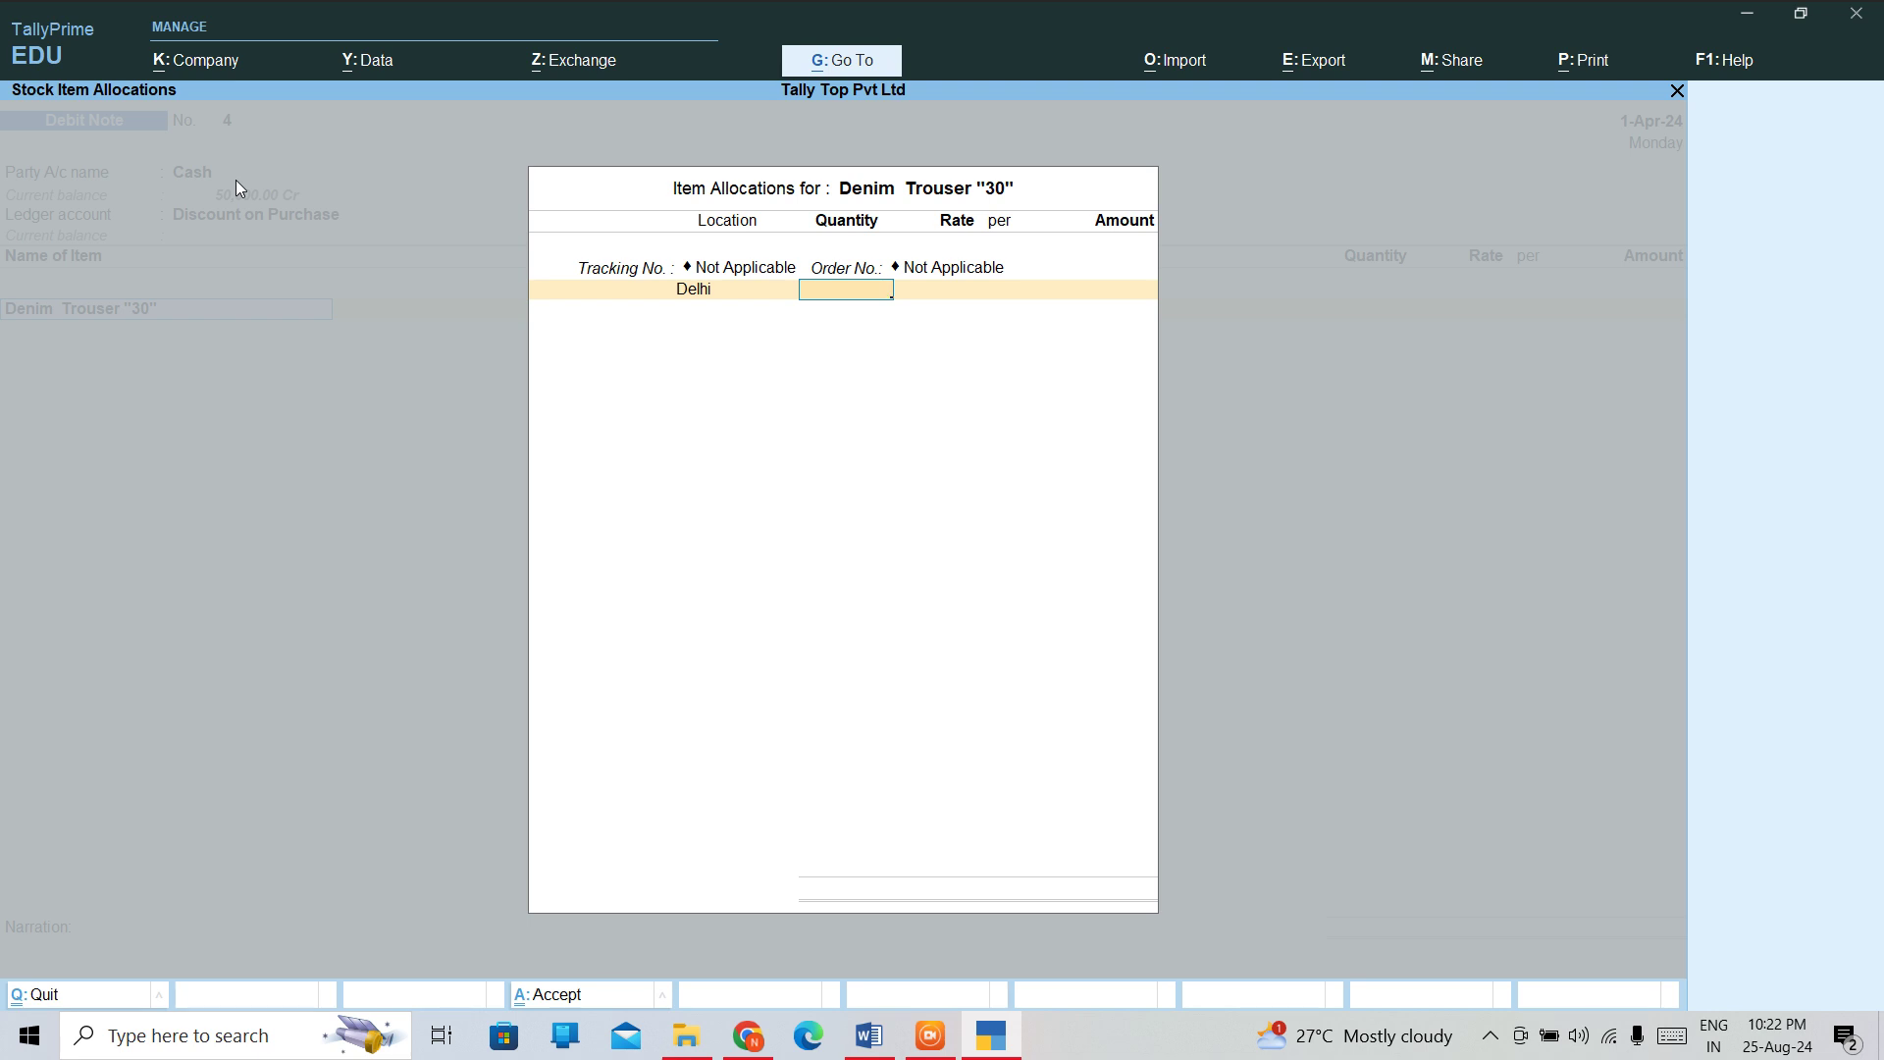
Allocate an amount of 10,000 to the item without a quantity or rate, and end the allocation list
{"action": "key", "text": "Return"}
{"action": "key", "text": "BackSpace"}
{"action": "key", "text": "Return"}
{"action": "type", "text": "0000"}
{"action": "key", "text": "Return"}
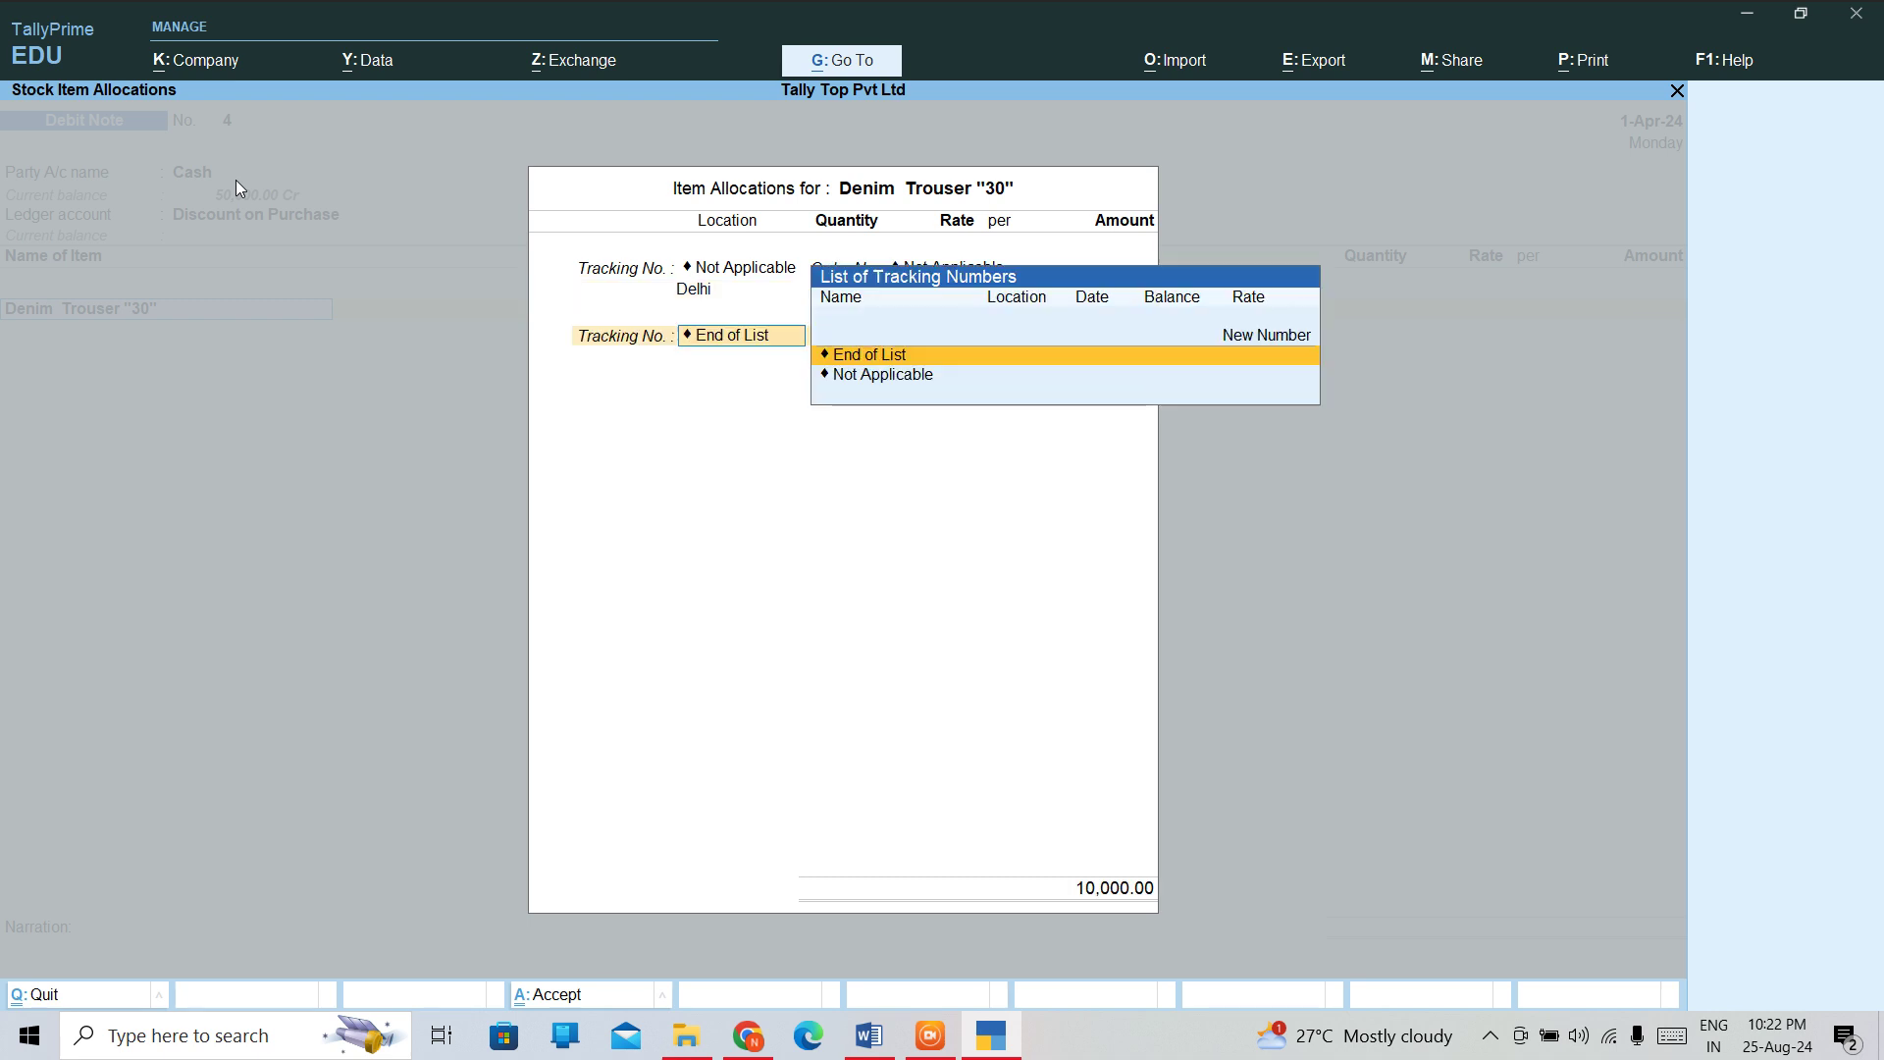
{"action": "key", "text": "Return"}
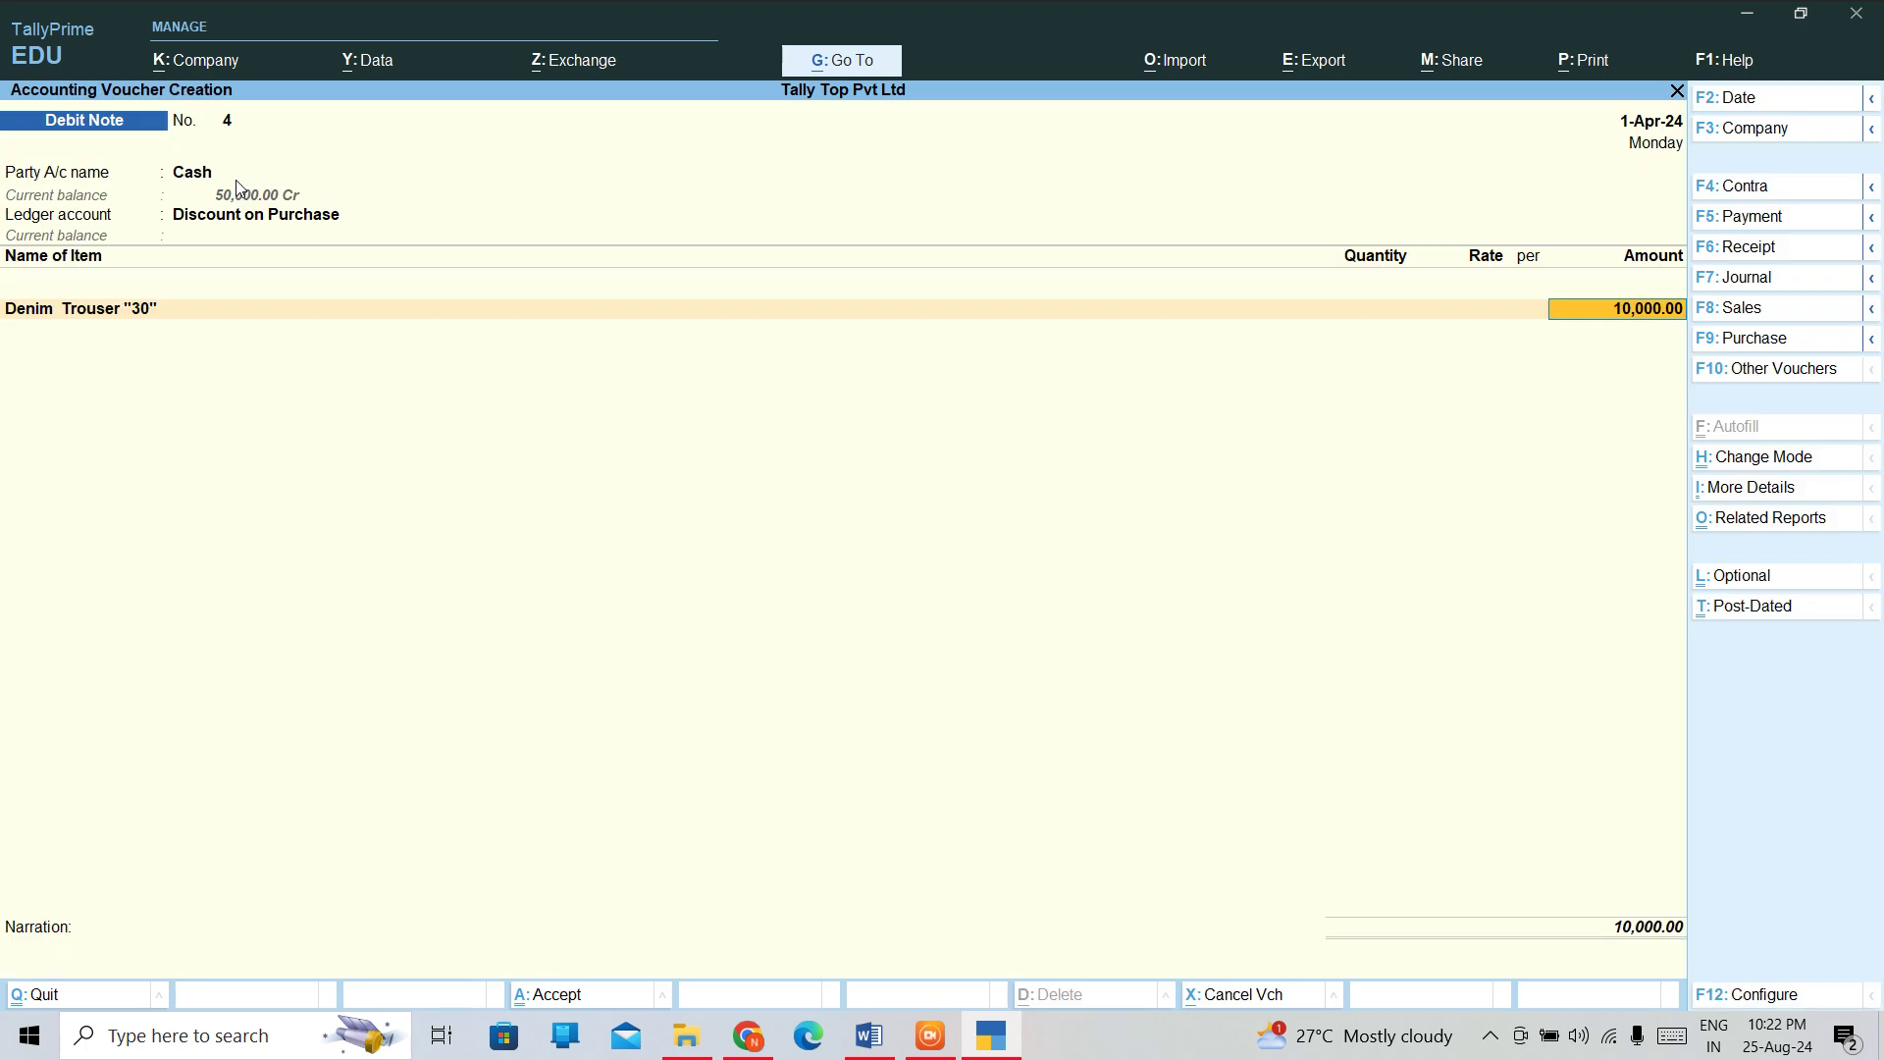
Accept the item amount, end the item list and set Provide GST details to No
{"action": "key", "text": "Return"}
{"action": "key", "text": "Return"}
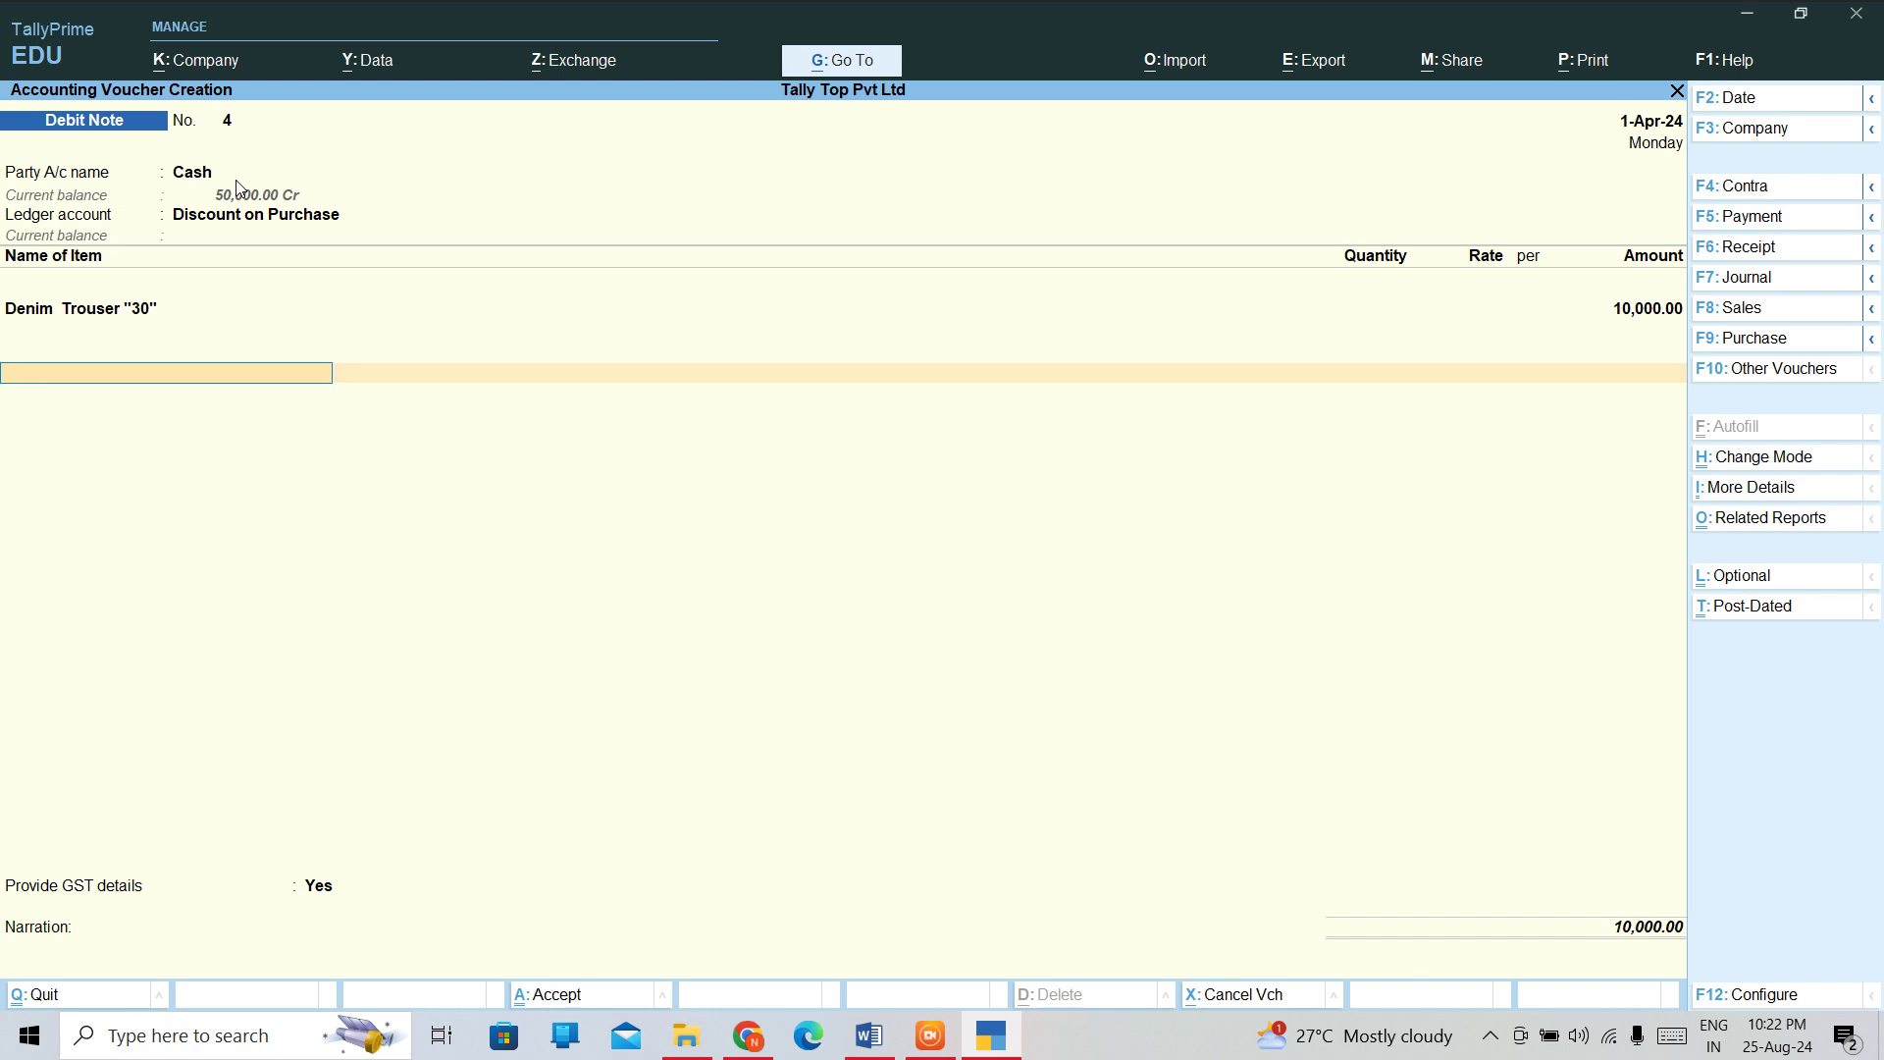
{"action": "key", "text": "Up"}
{"action": "key", "text": "Return"}
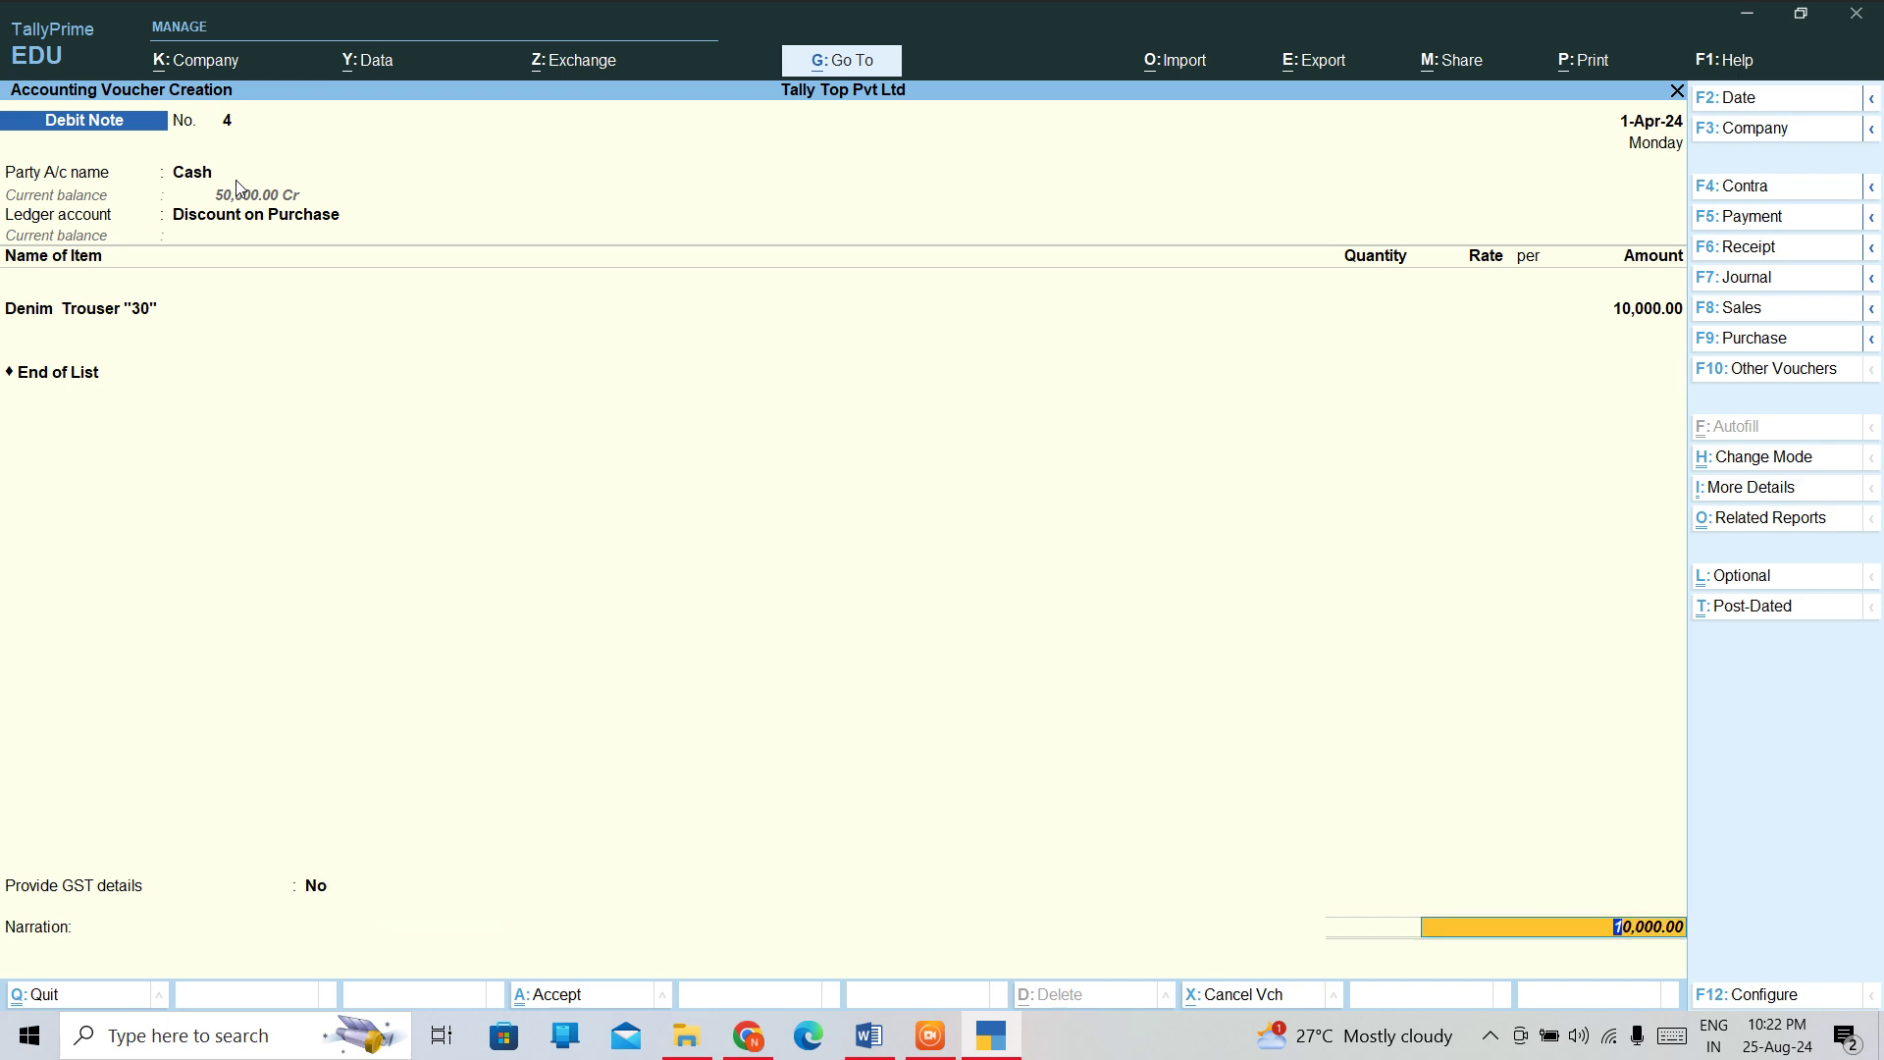
{"action": "key", "text": "Return"}
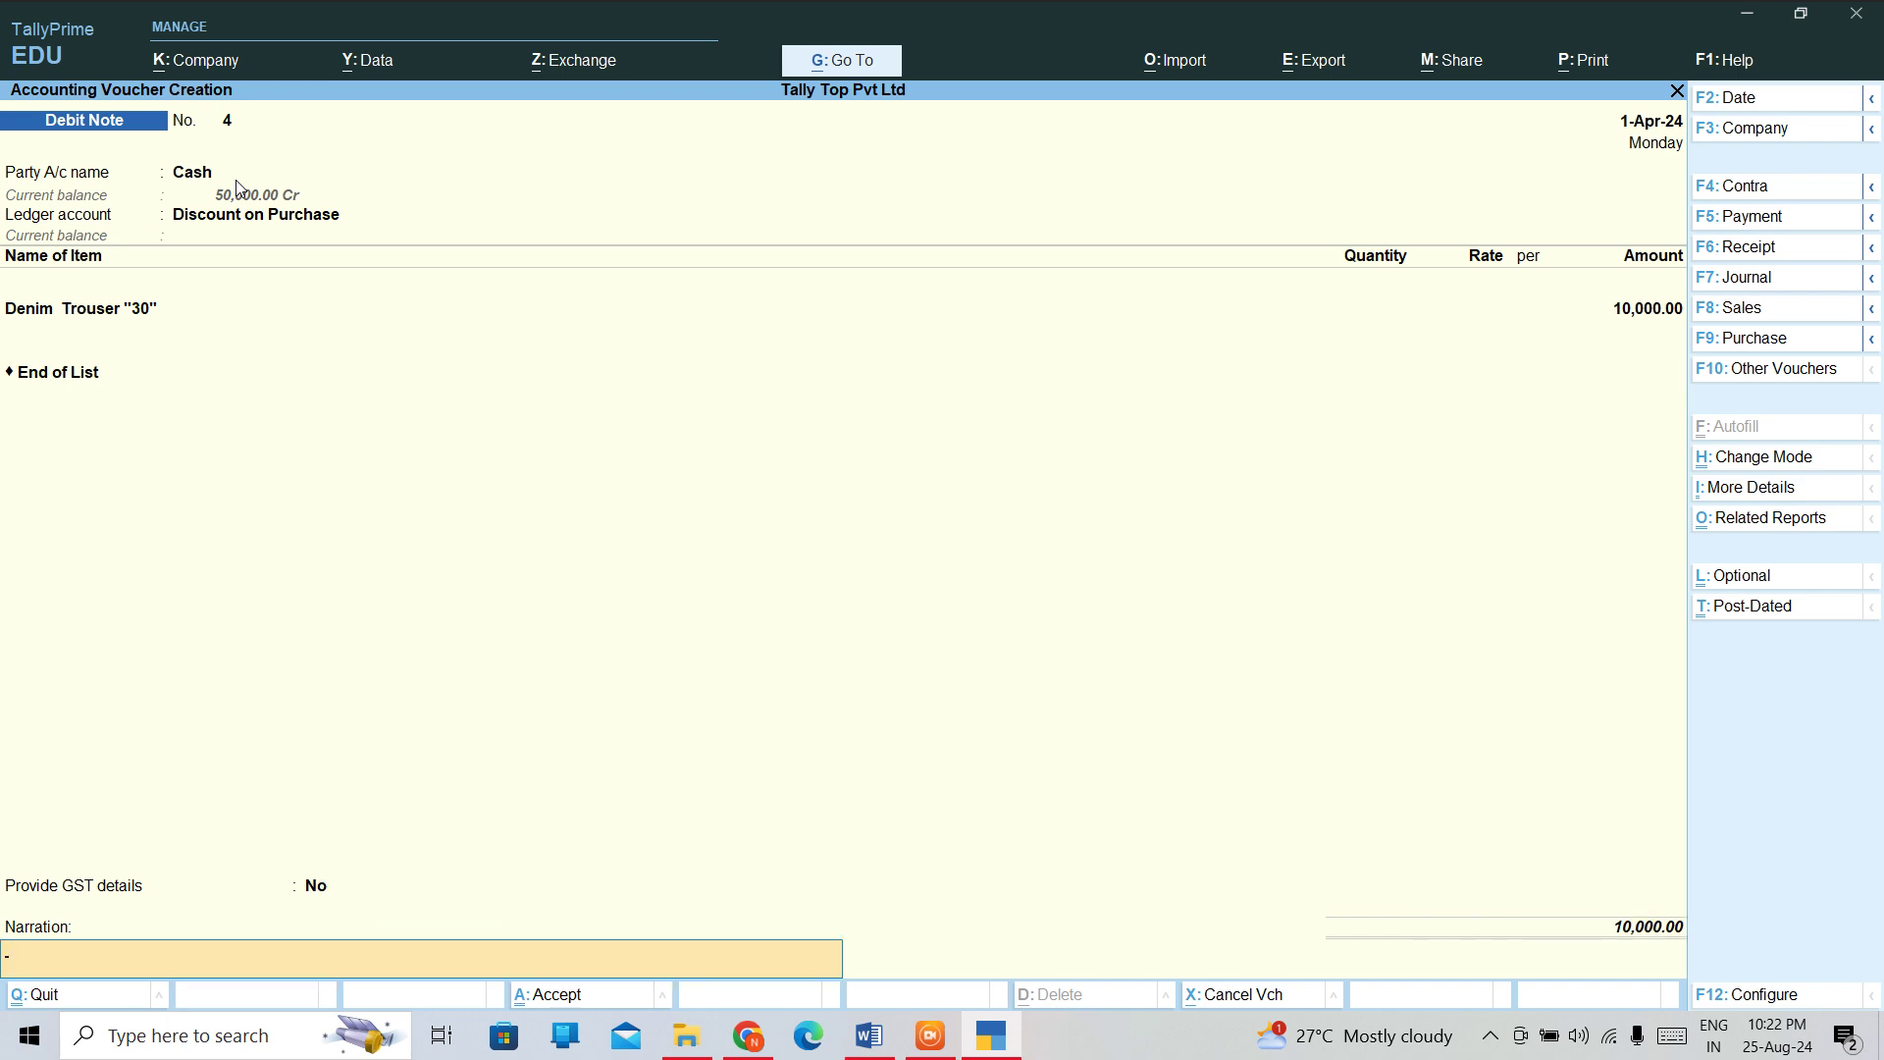
Enter the narration "discount on purchase of RS. 10,000.", save the debit note and return to the Gateway of Tally
{"action": "type", "text": "discouny"}
{"action": "type", "text": " on purchase of RS. 10,"}
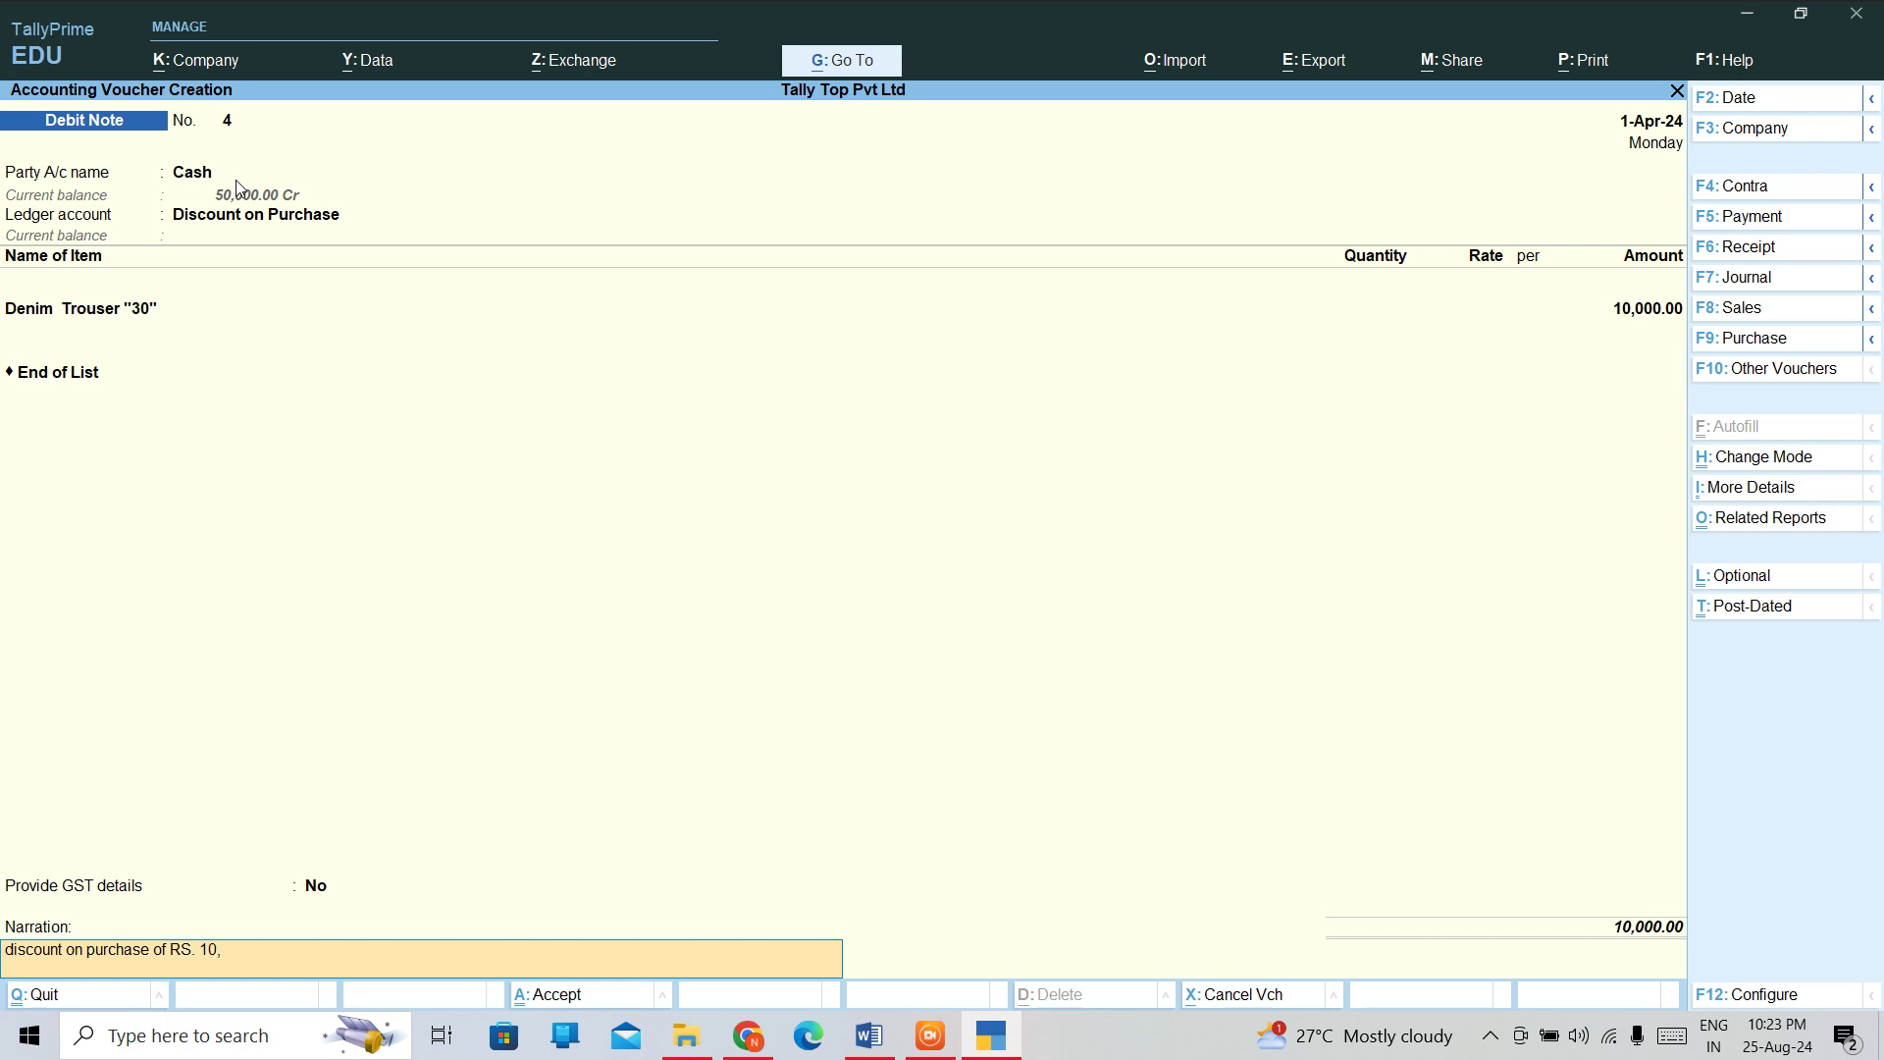
{"action": "type", "text": "000."}
{"action": "key", "text": "Return"}
{"action": "key", "text": "Return"}
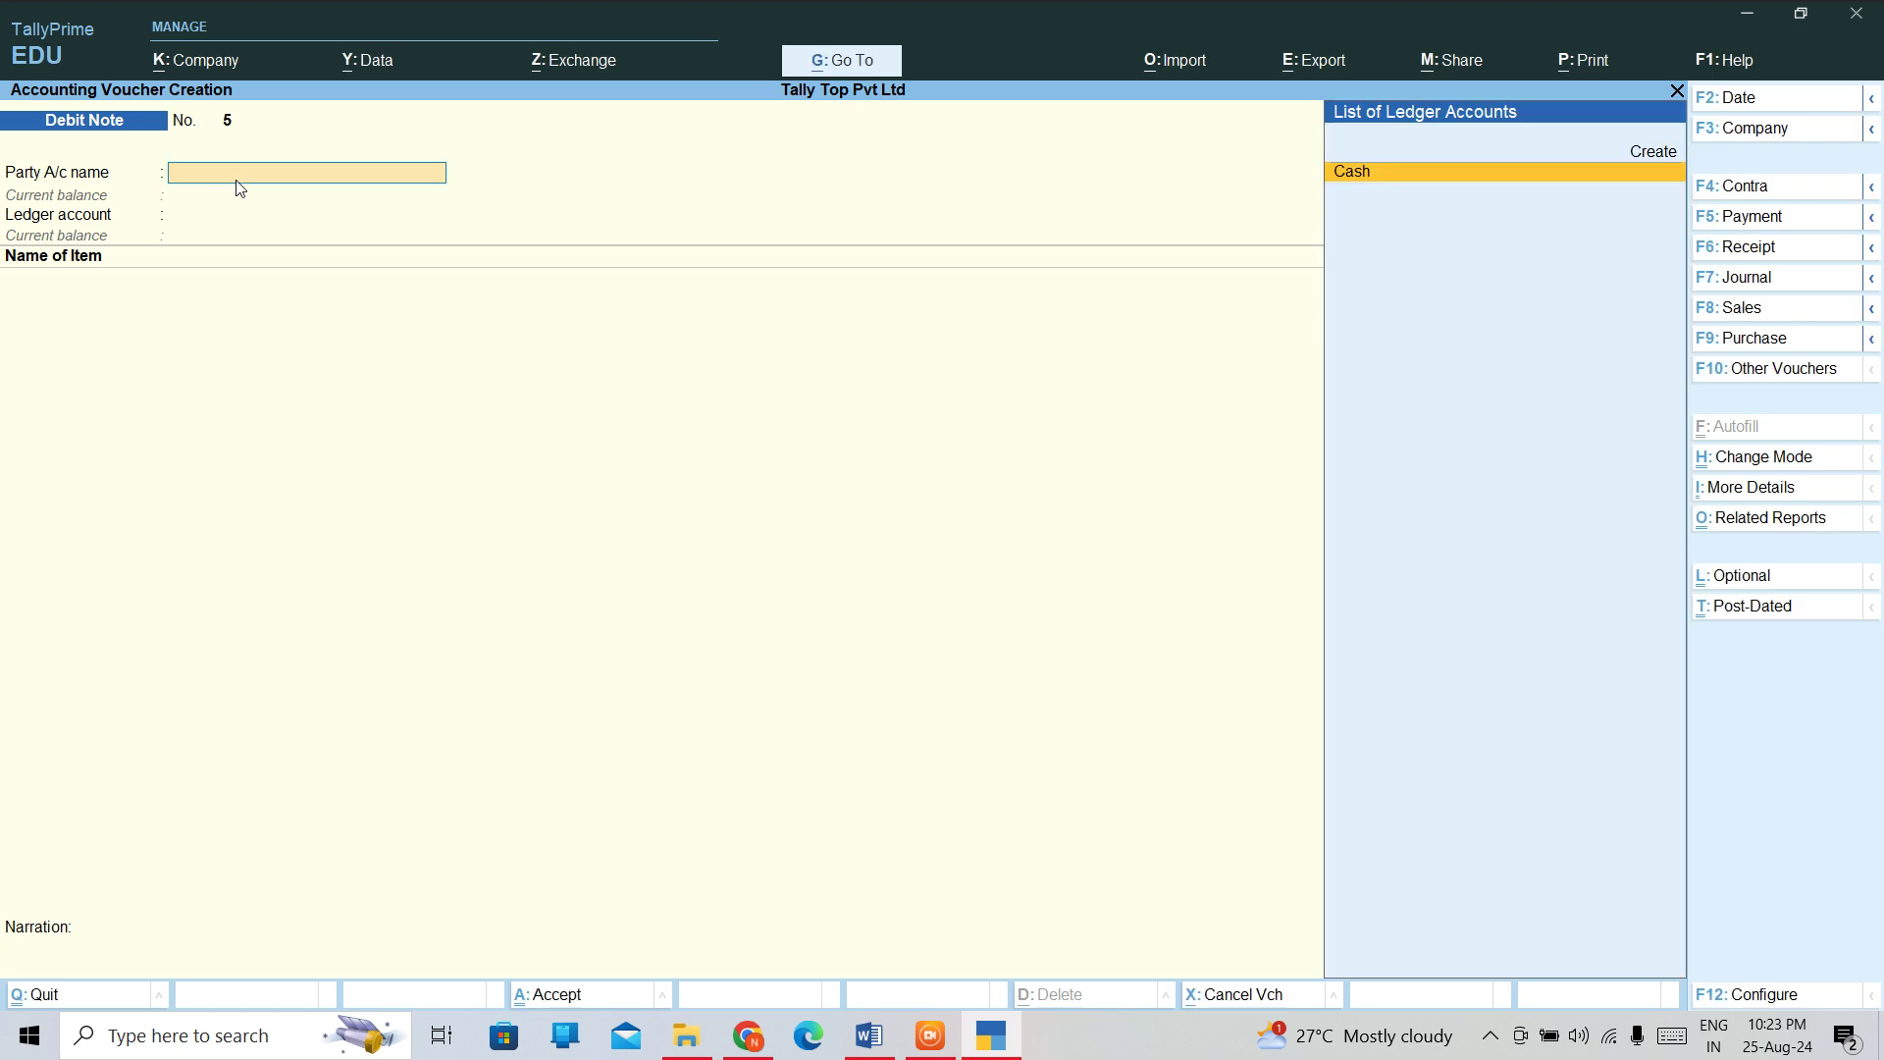
{"action": "key", "text": "Escape"}
{"action": "key", "text": "Return"}
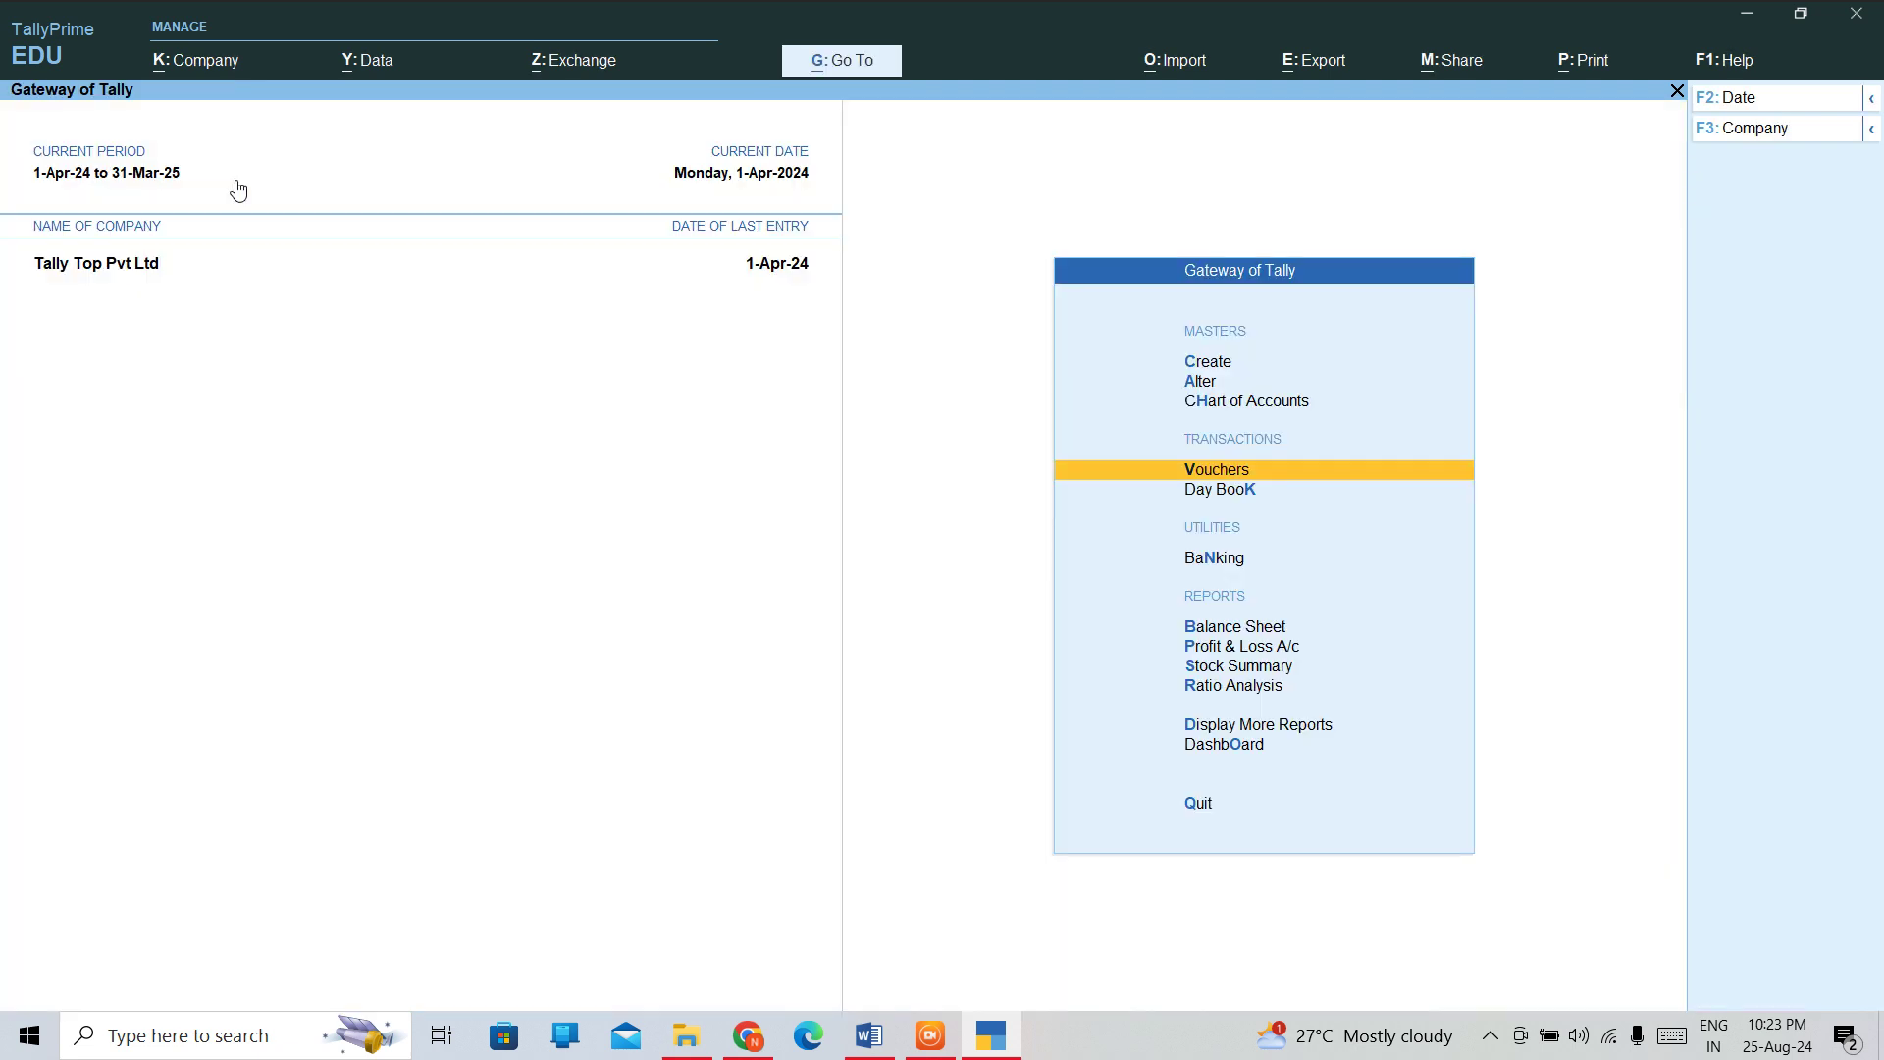
Open the Account Books list among the additional reports
{"action": "key", "text": "Up"}
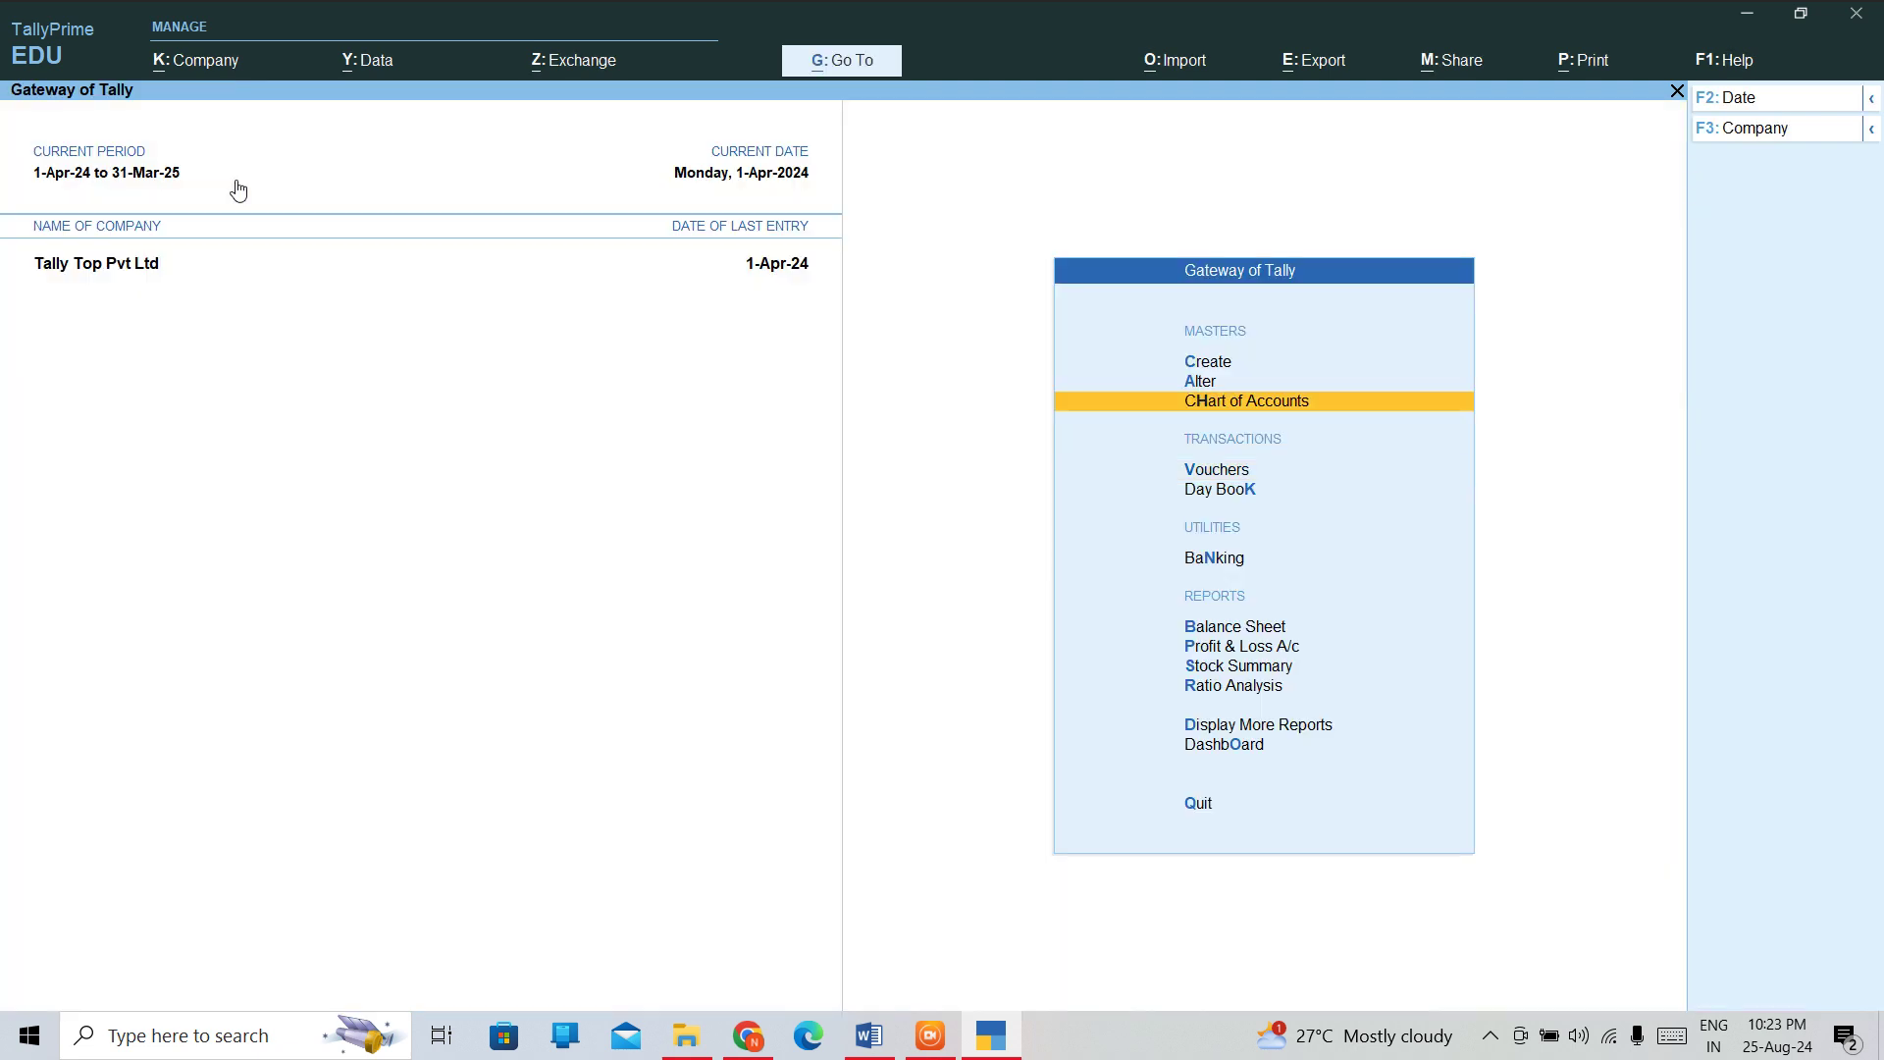
{"action": "key", "text": "Down"}
{"action": "key", "text": "Down"}
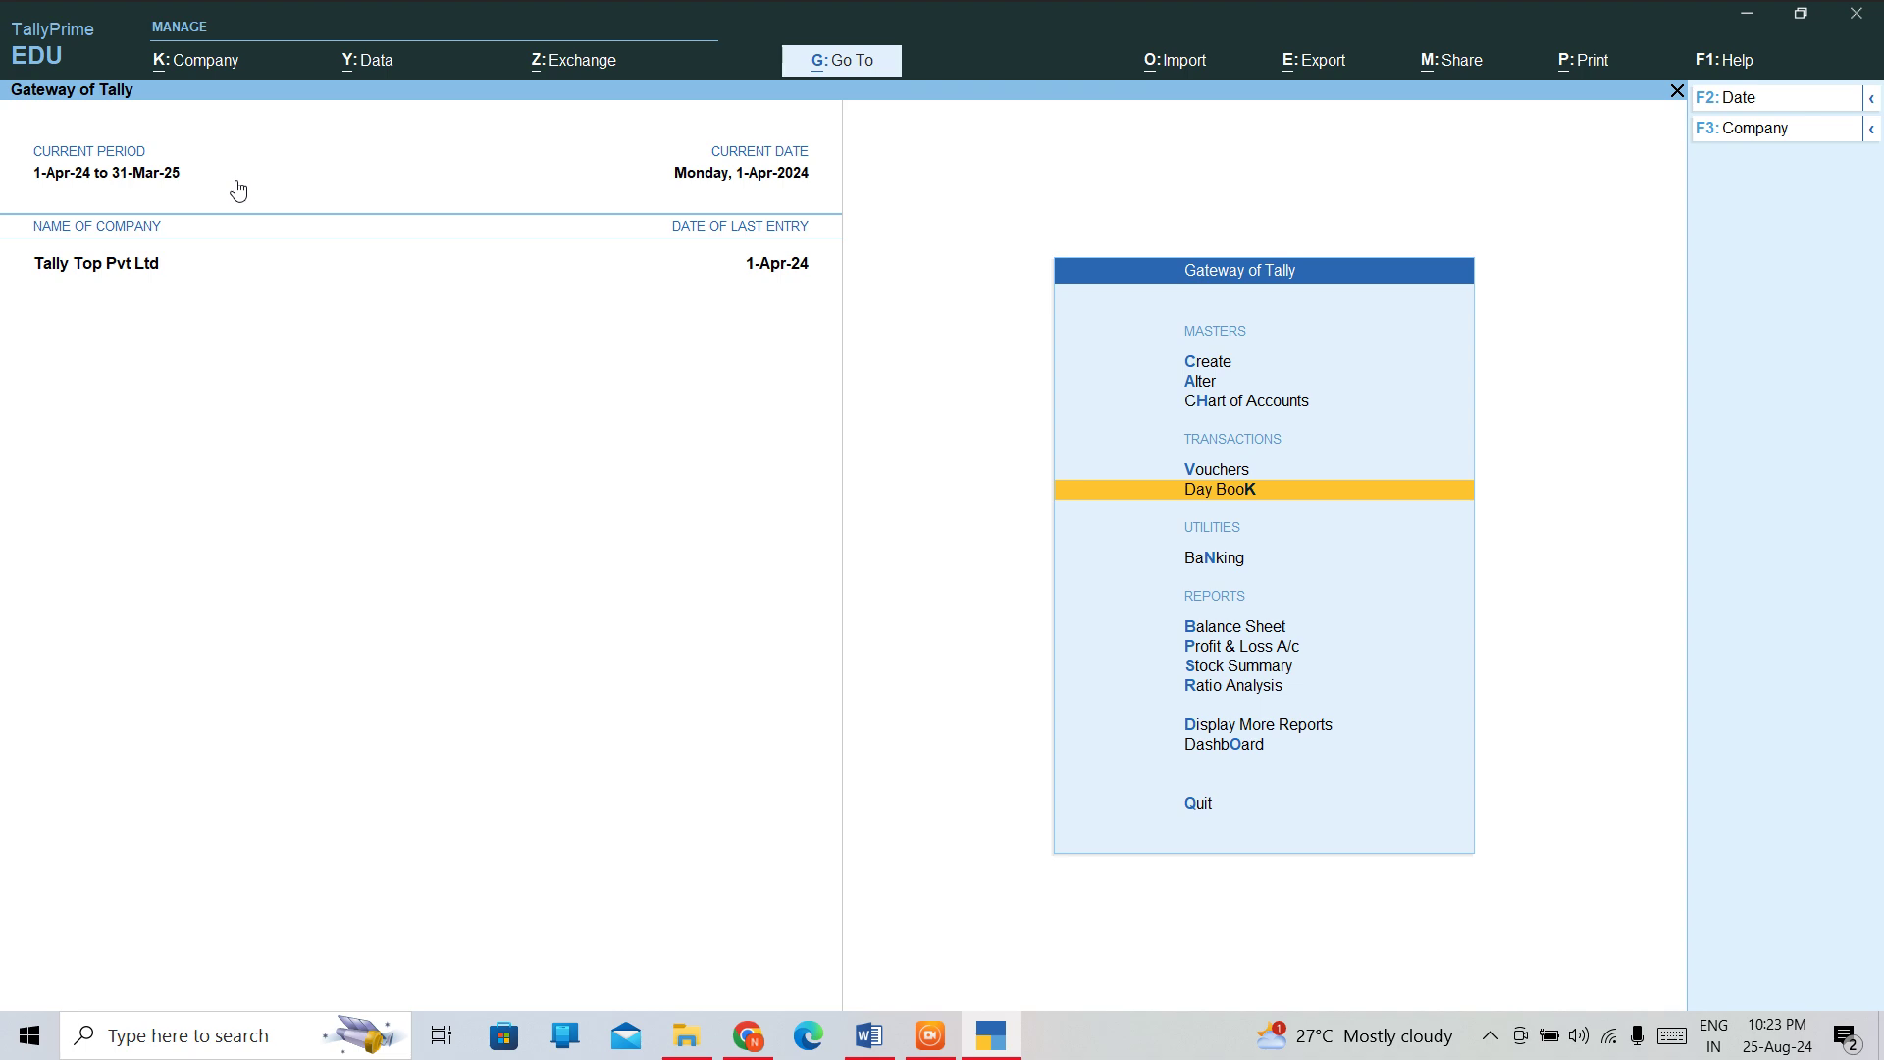
{"action": "key", "text": "Down"}
{"action": "key", "text": "Down"}
{"action": "key", "text": "Down"}
{"action": "key", "text": "Down"}
{"action": "key", "text": "Down"}
{"action": "key", "text": "Down"}
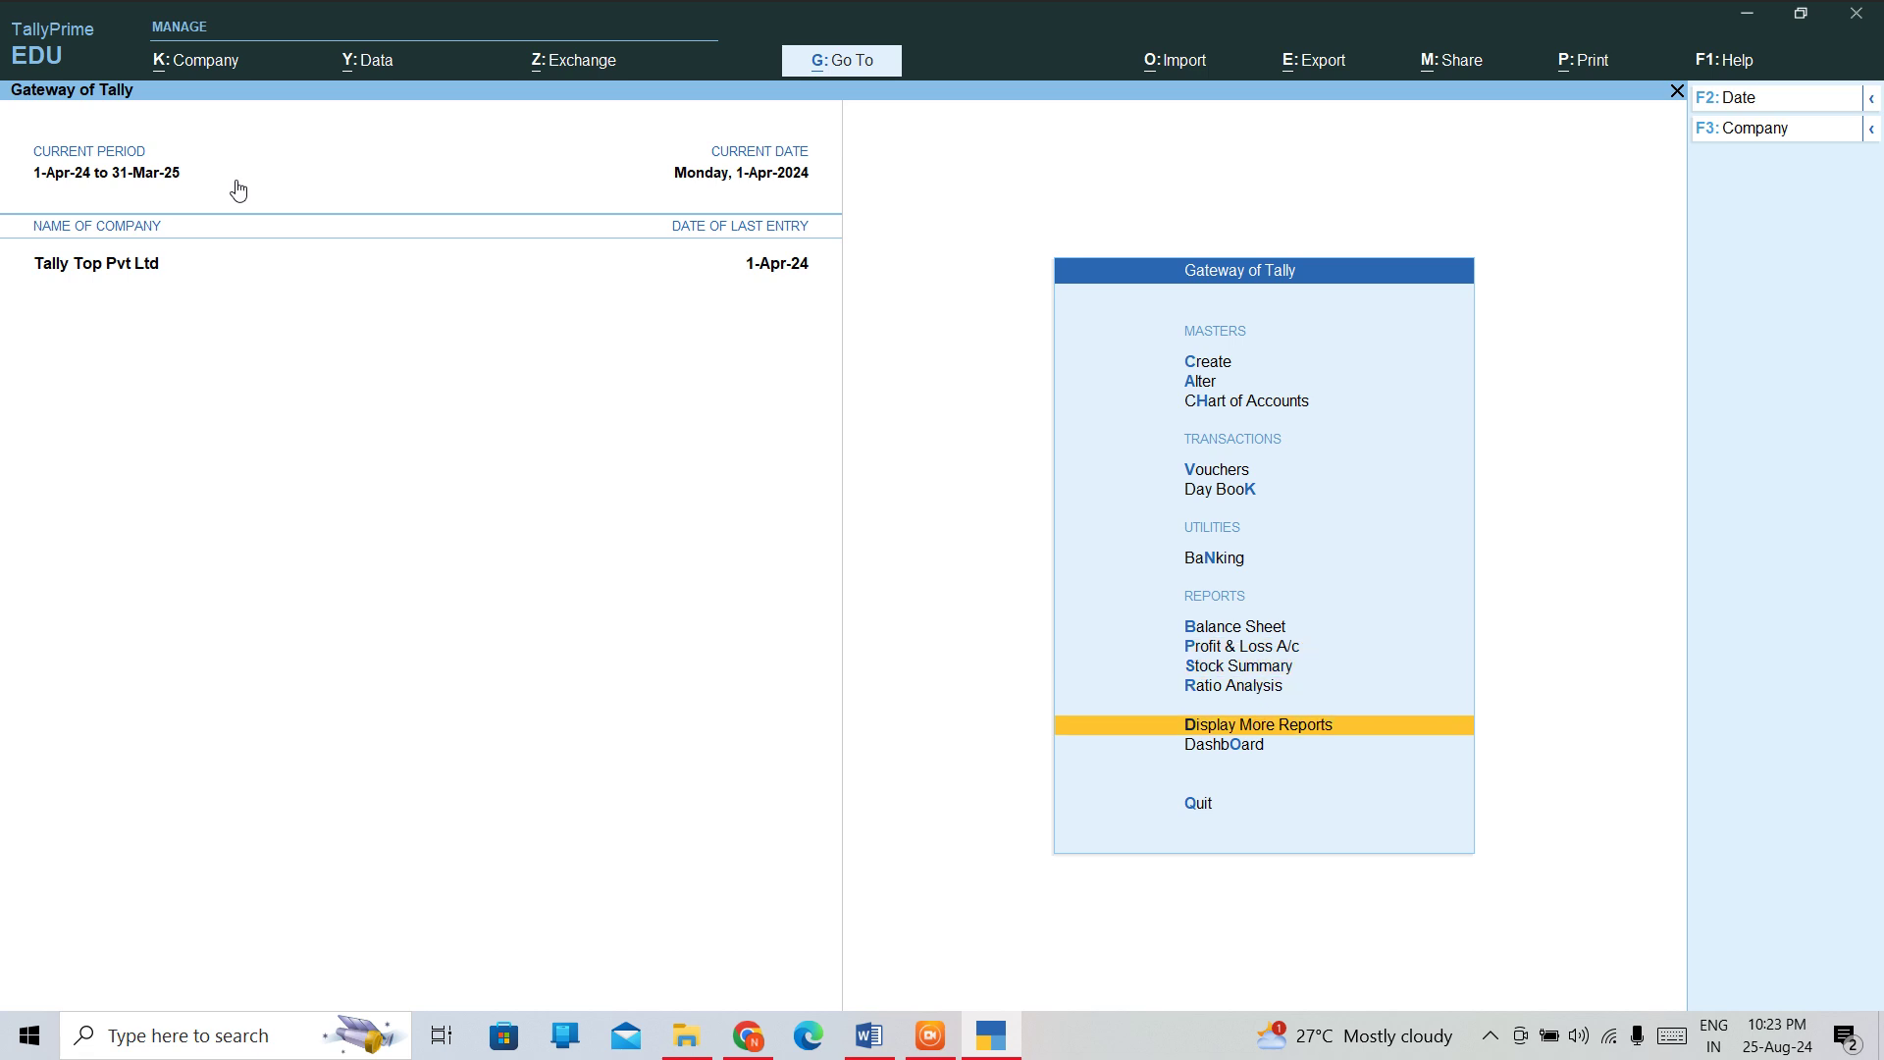
{"action": "key", "text": "Return"}
{"action": "key", "text": "Down"}
{"action": "key", "text": "Down"}
{"action": "key", "text": "Down"}
{"action": "key", "text": "Down"}
{"action": "key", "text": "Down"}
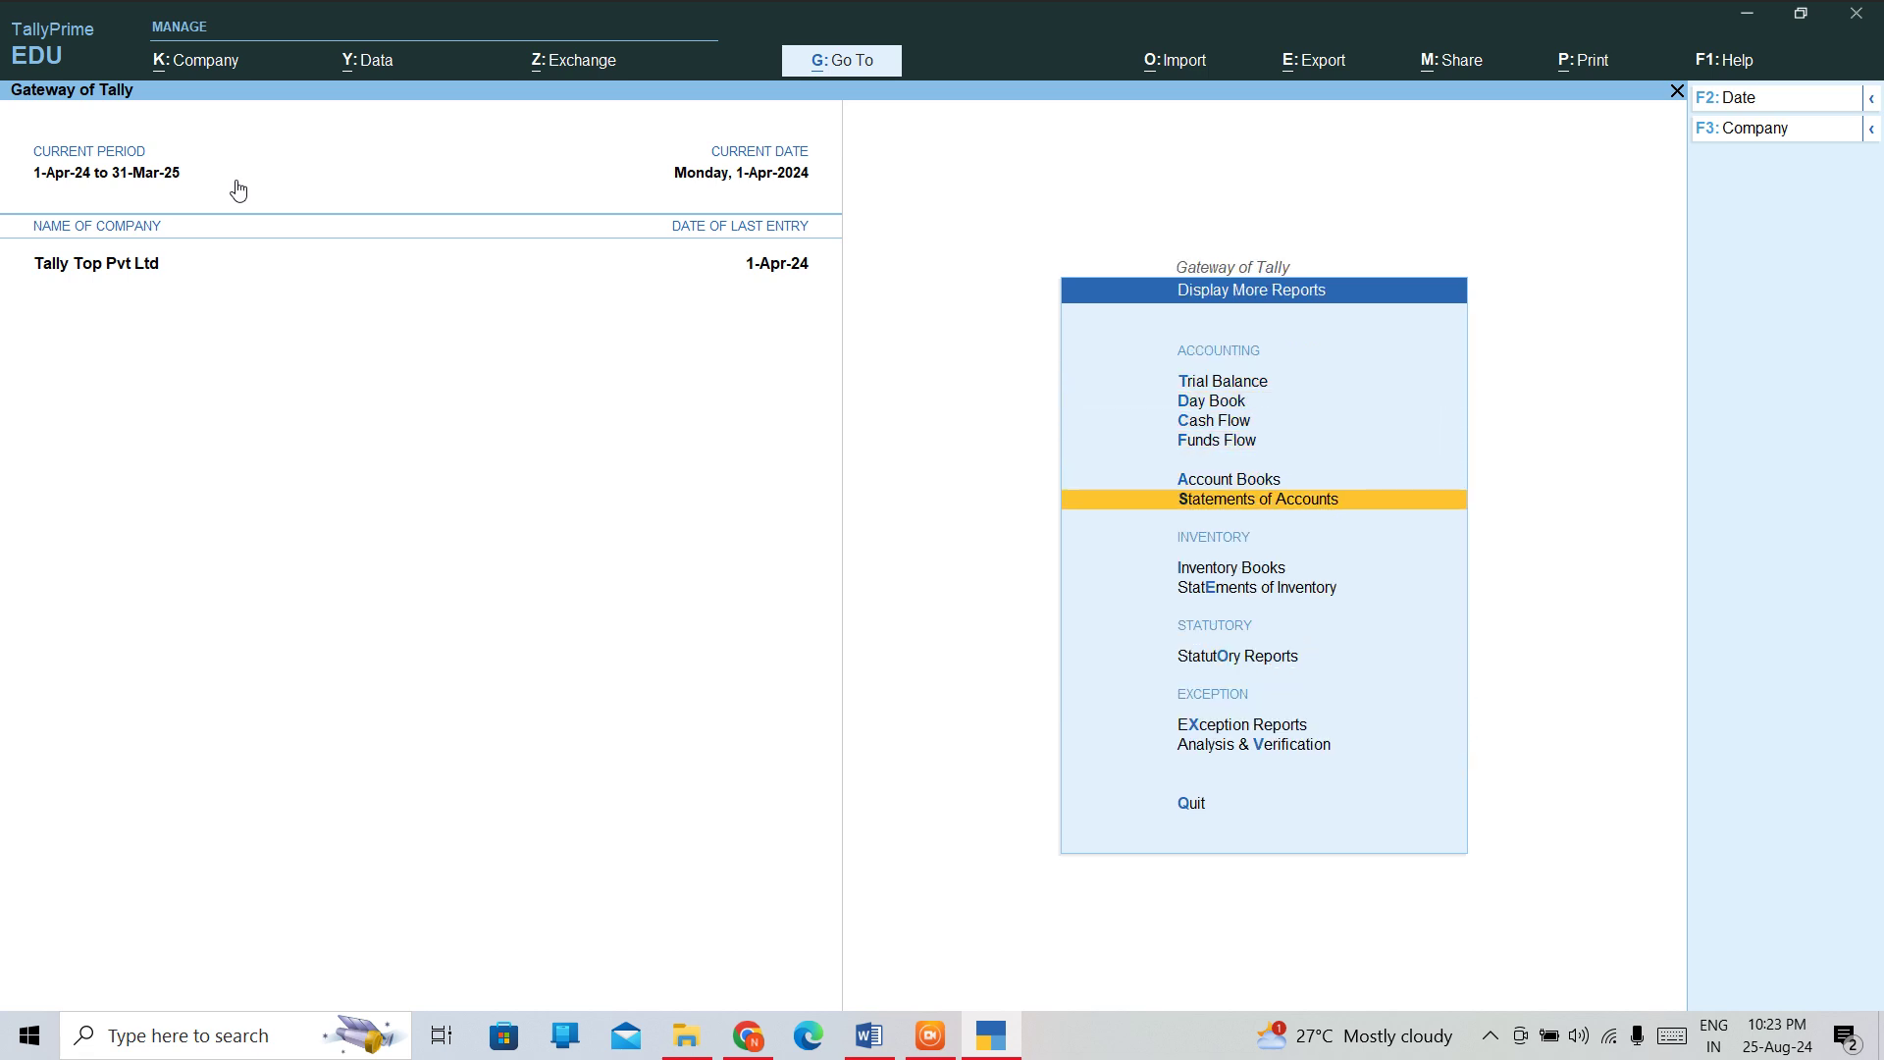
{"action": "key", "text": "Up"}
{"action": "key", "text": "Return"}
Open the Purchase Register to view the monthly purchase totals
{"action": "key", "text": "Down"}
{"action": "key", "text": "Down"}
{"action": "key", "text": "Down"}
{"action": "key", "text": "Down"}
{"action": "key", "text": "Down"}
{"action": "key", "text": "Down"}
{"action": "key", "text": "Down"}
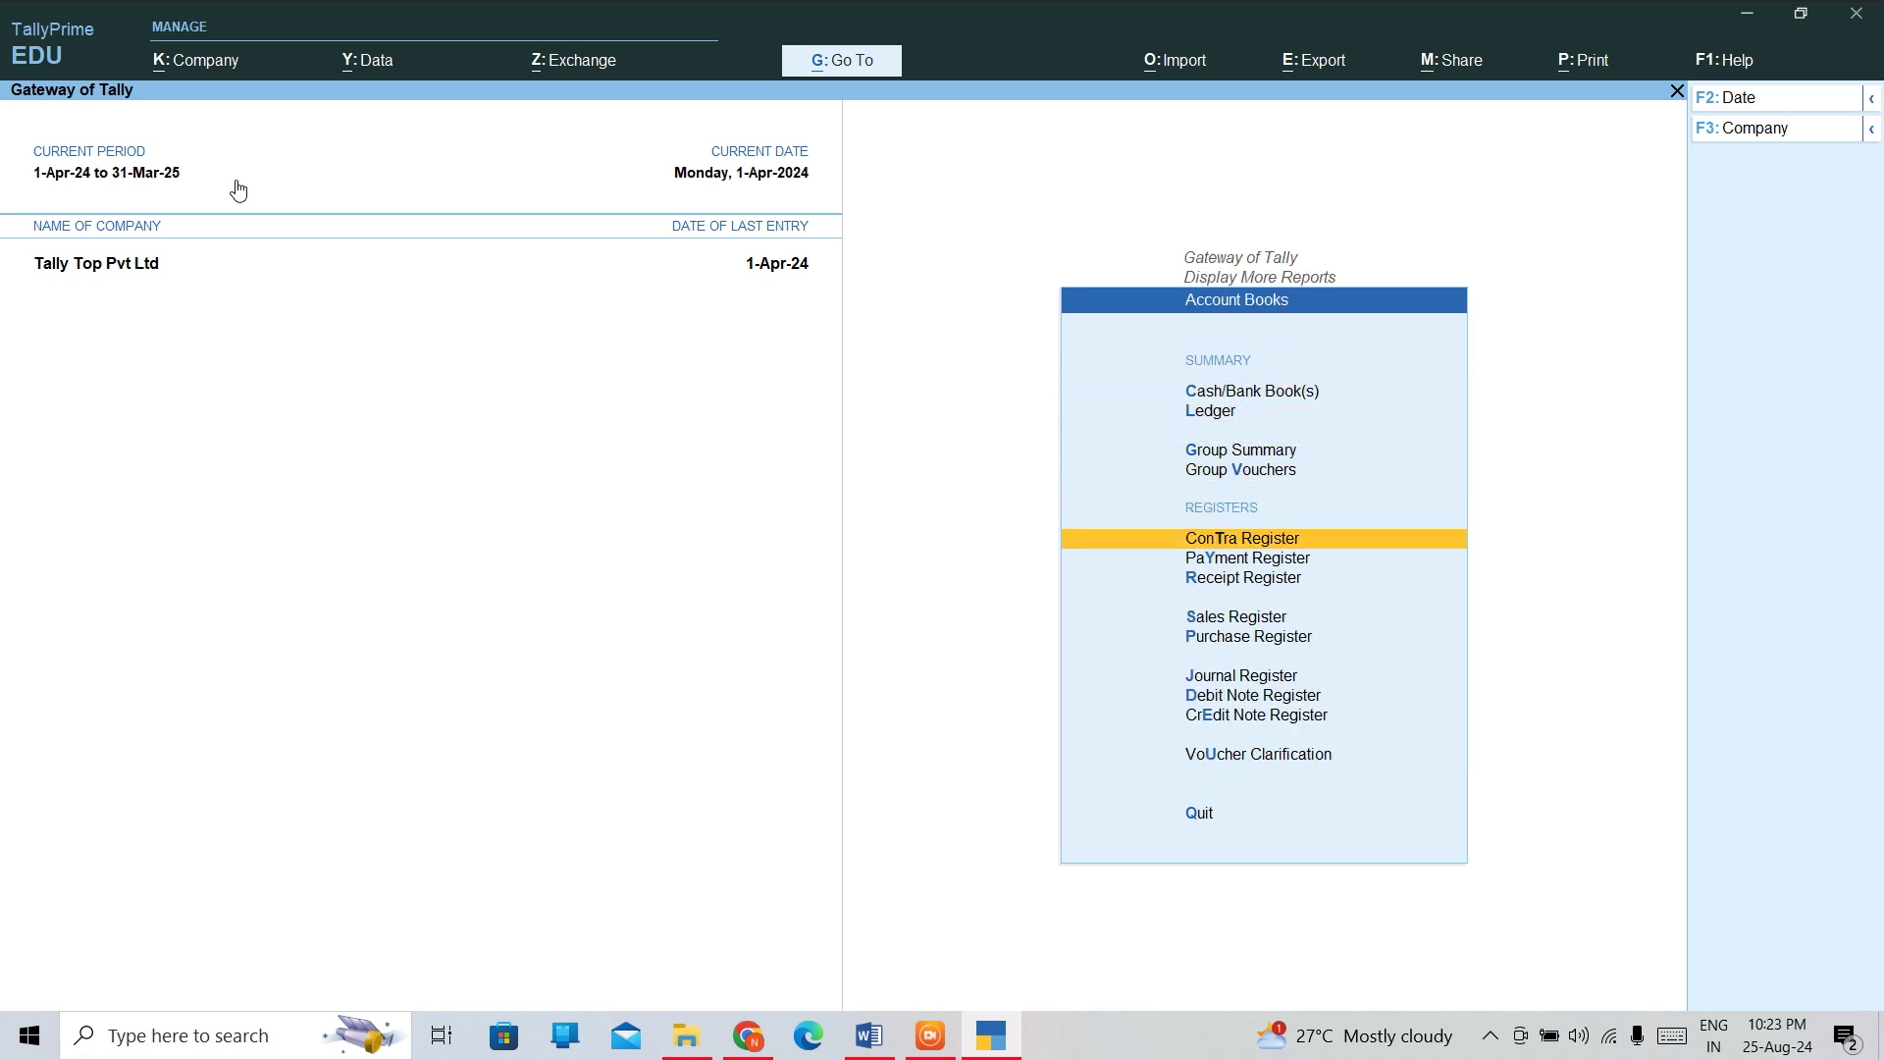
{"action": "key", "text": "Down"}
{"action": "key", "text": "Return"}
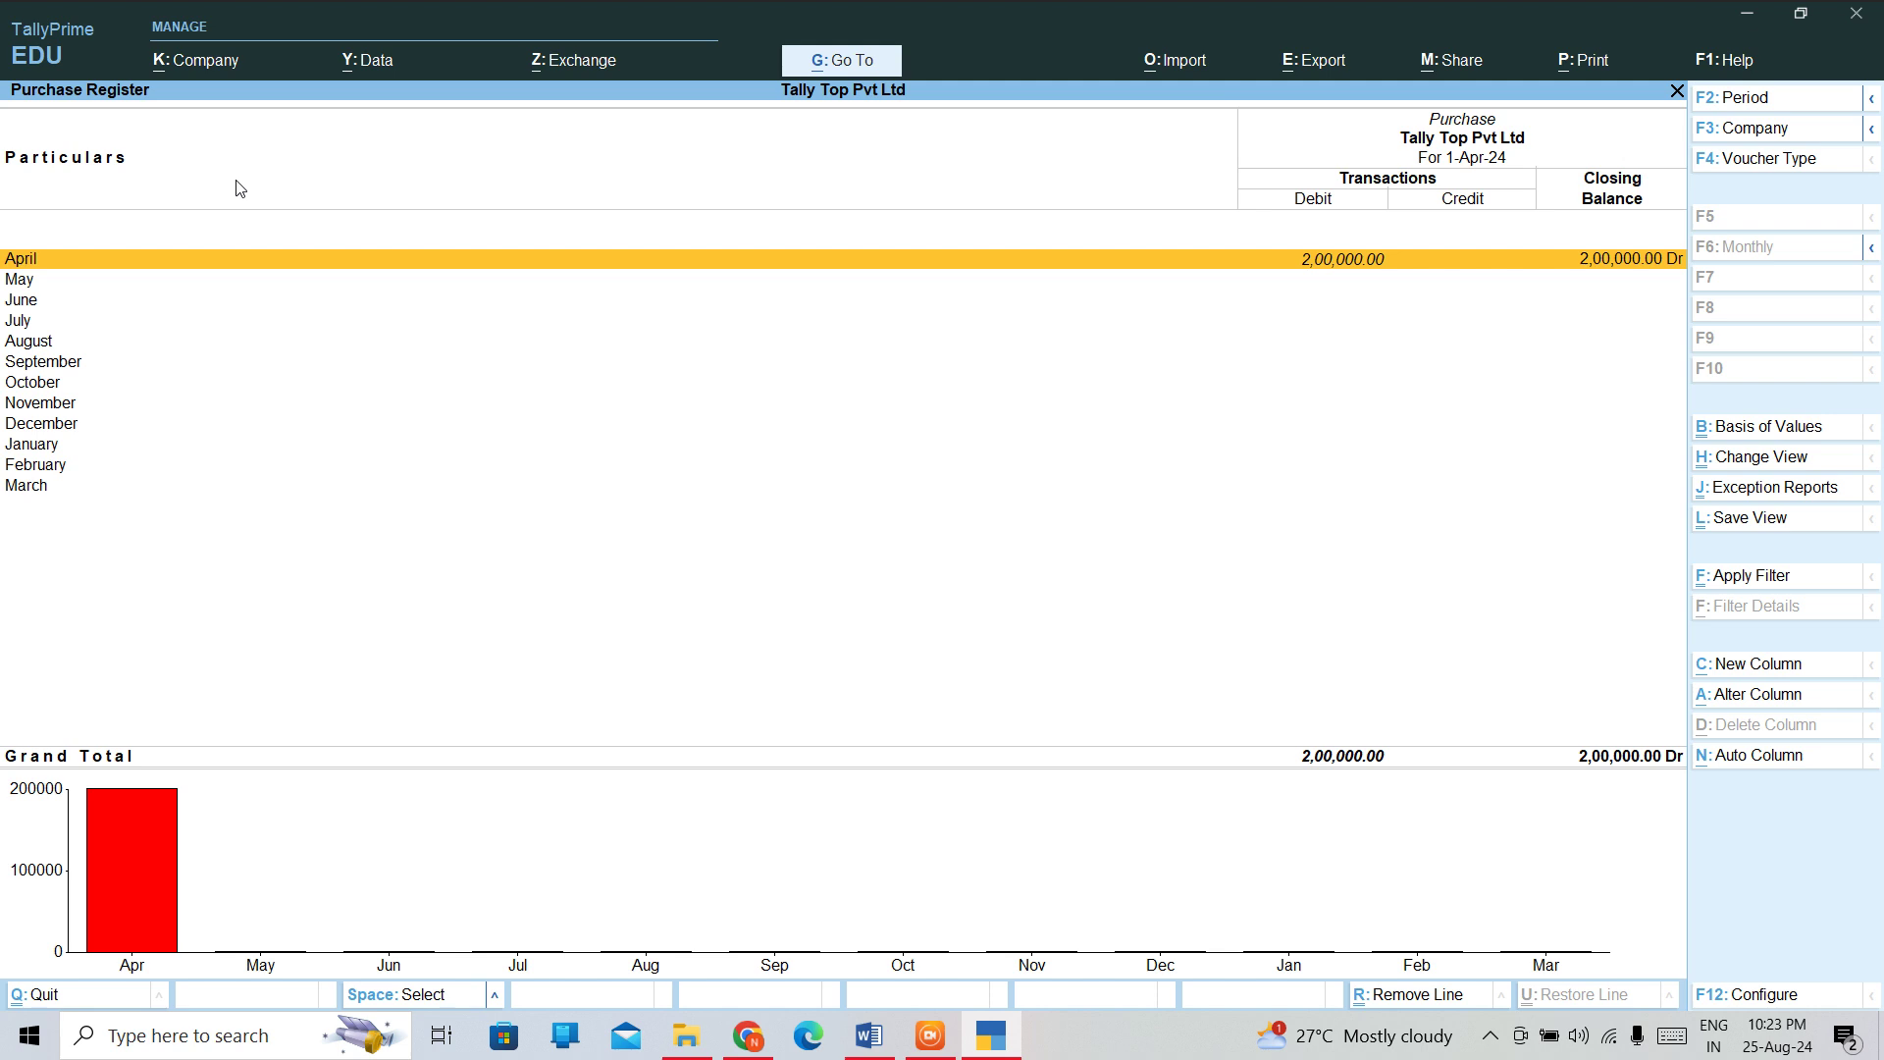
Open April's purchase vouchers from the Purchase Register and view the details of purchase voucher 3
{"action": "key", "text": "Return"}
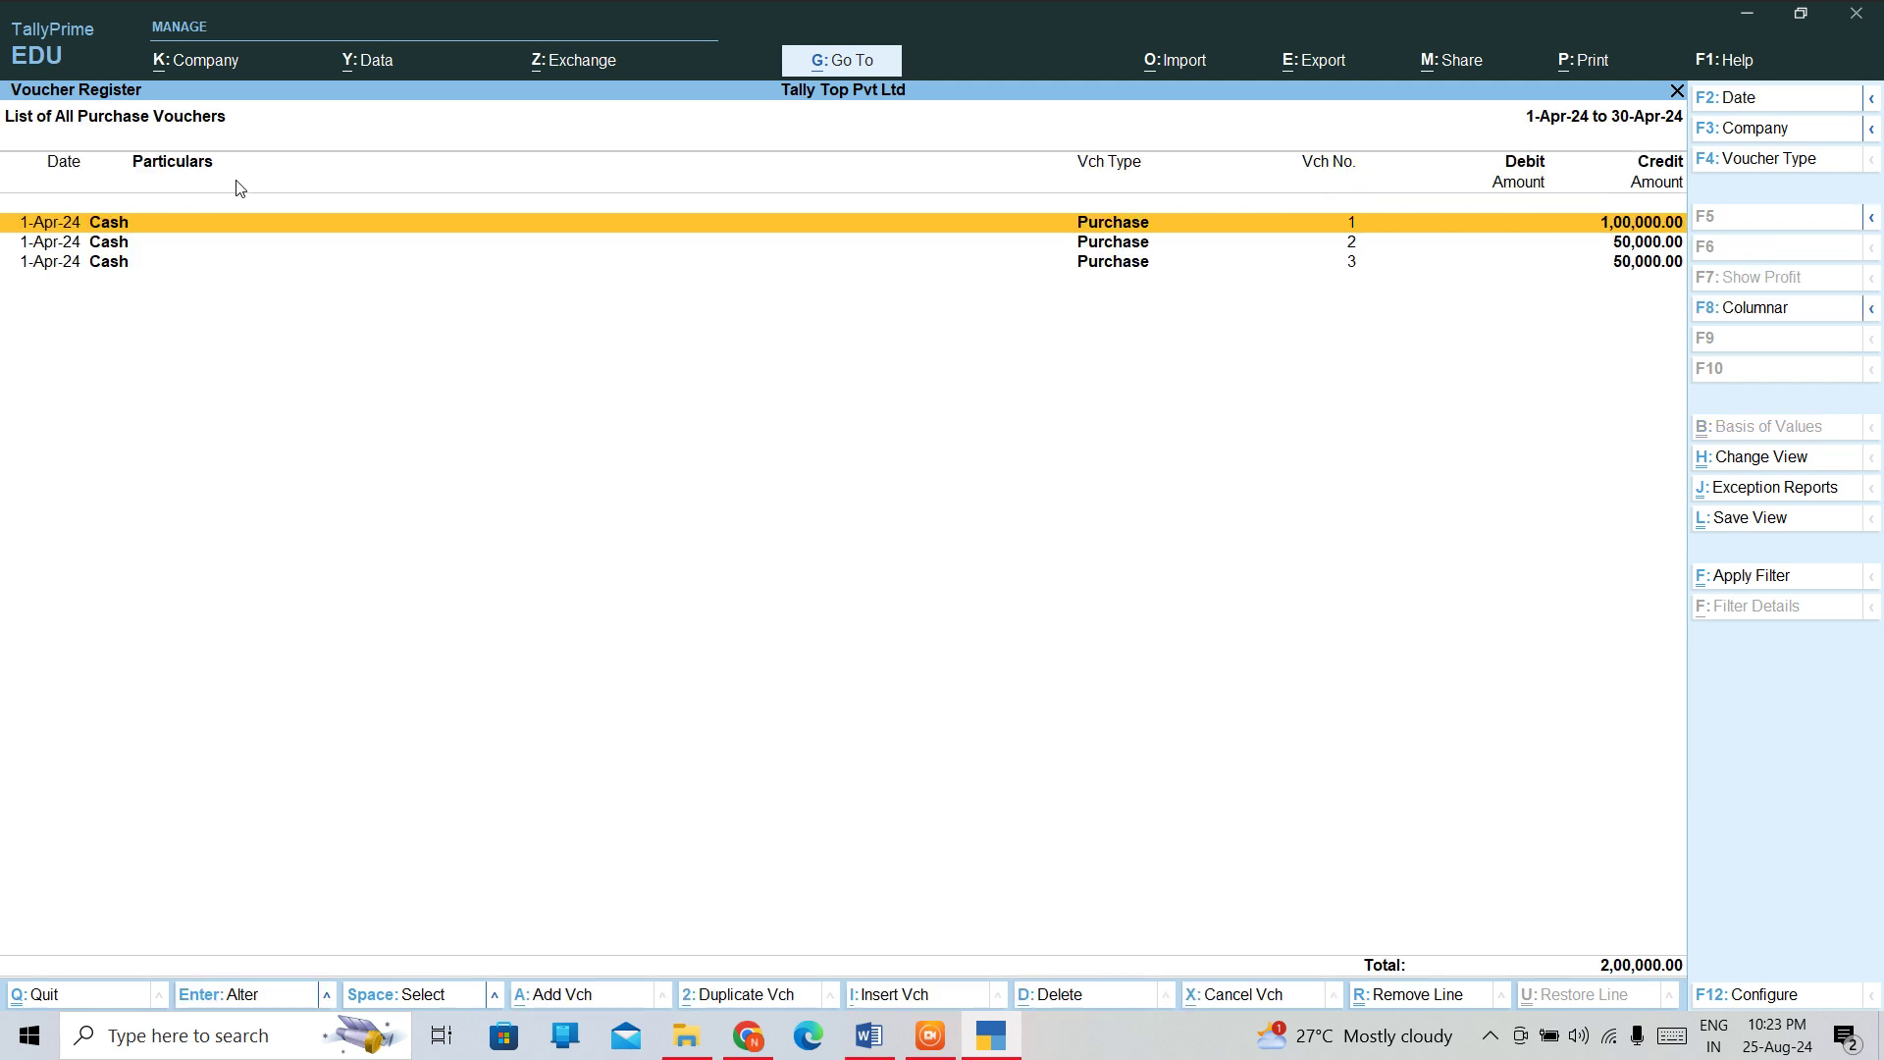
{"action": "key", "text": "Down"}
{"action": "key", "text": "Down"}
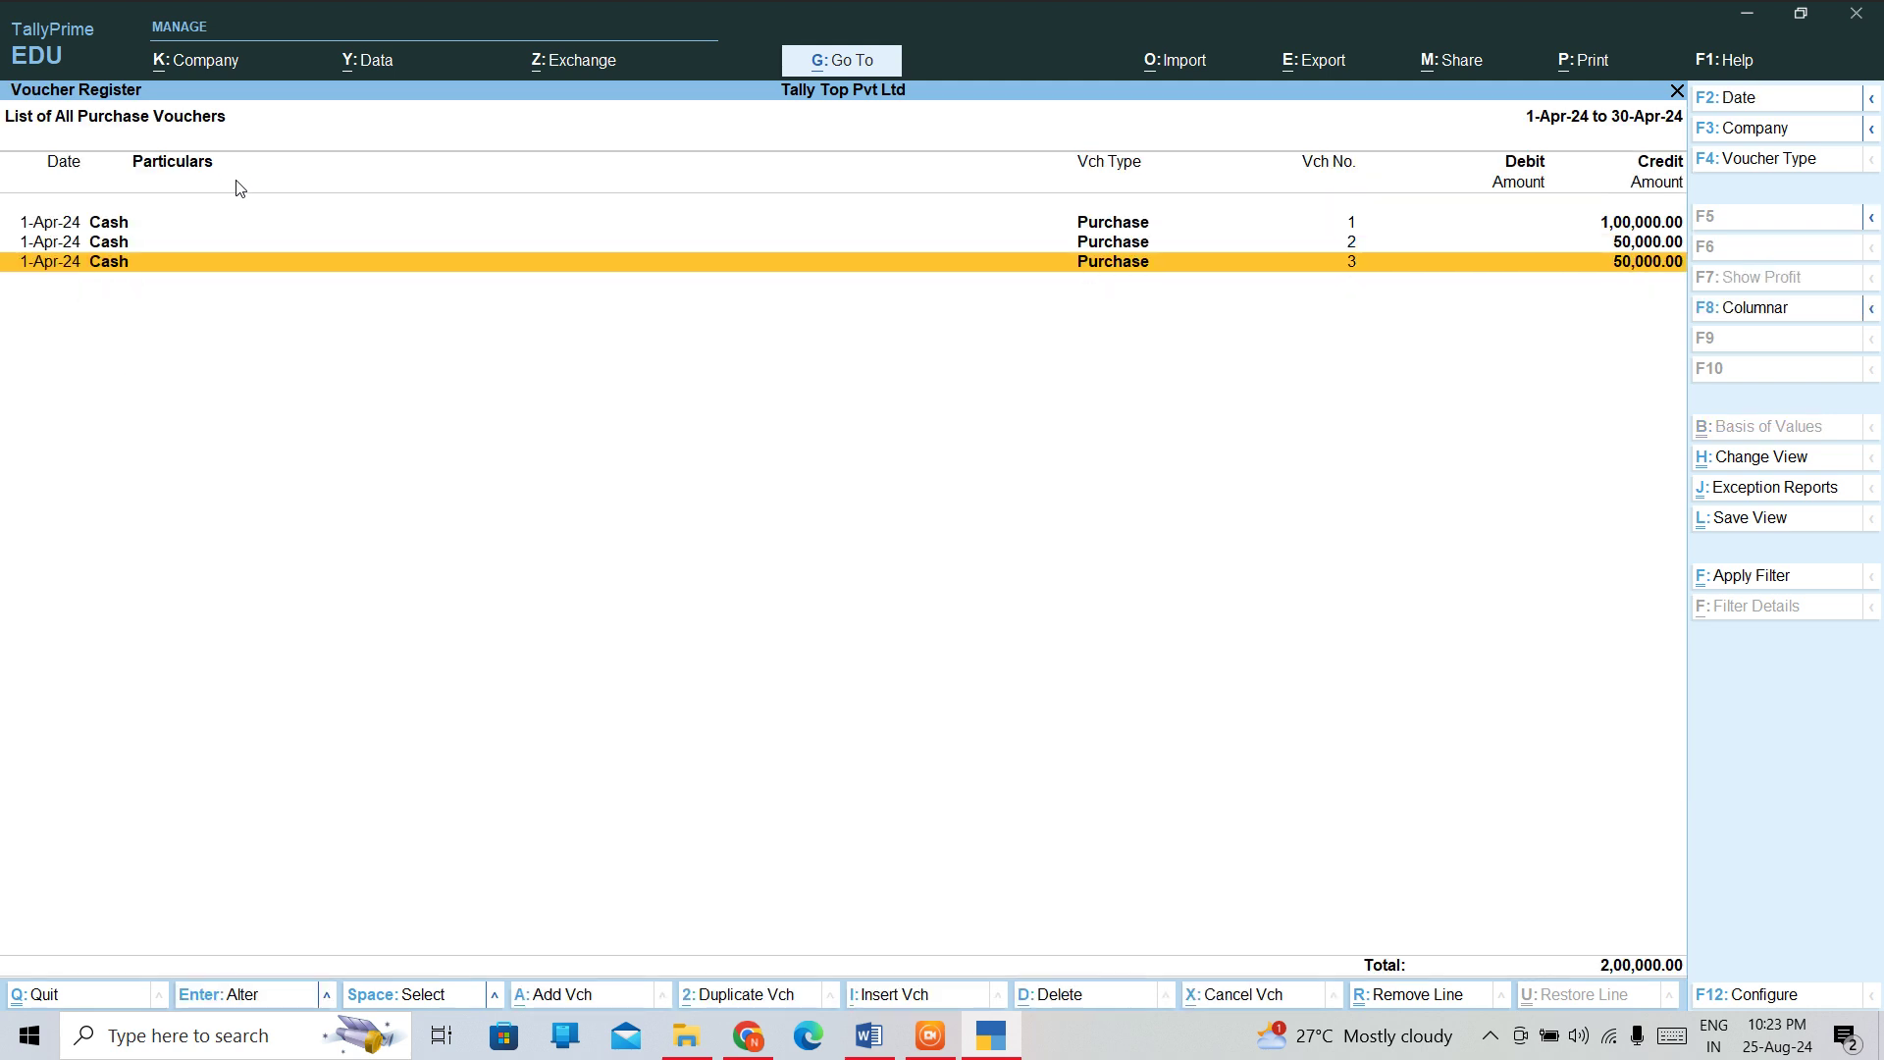
{"action": "key", "text": "Return"}
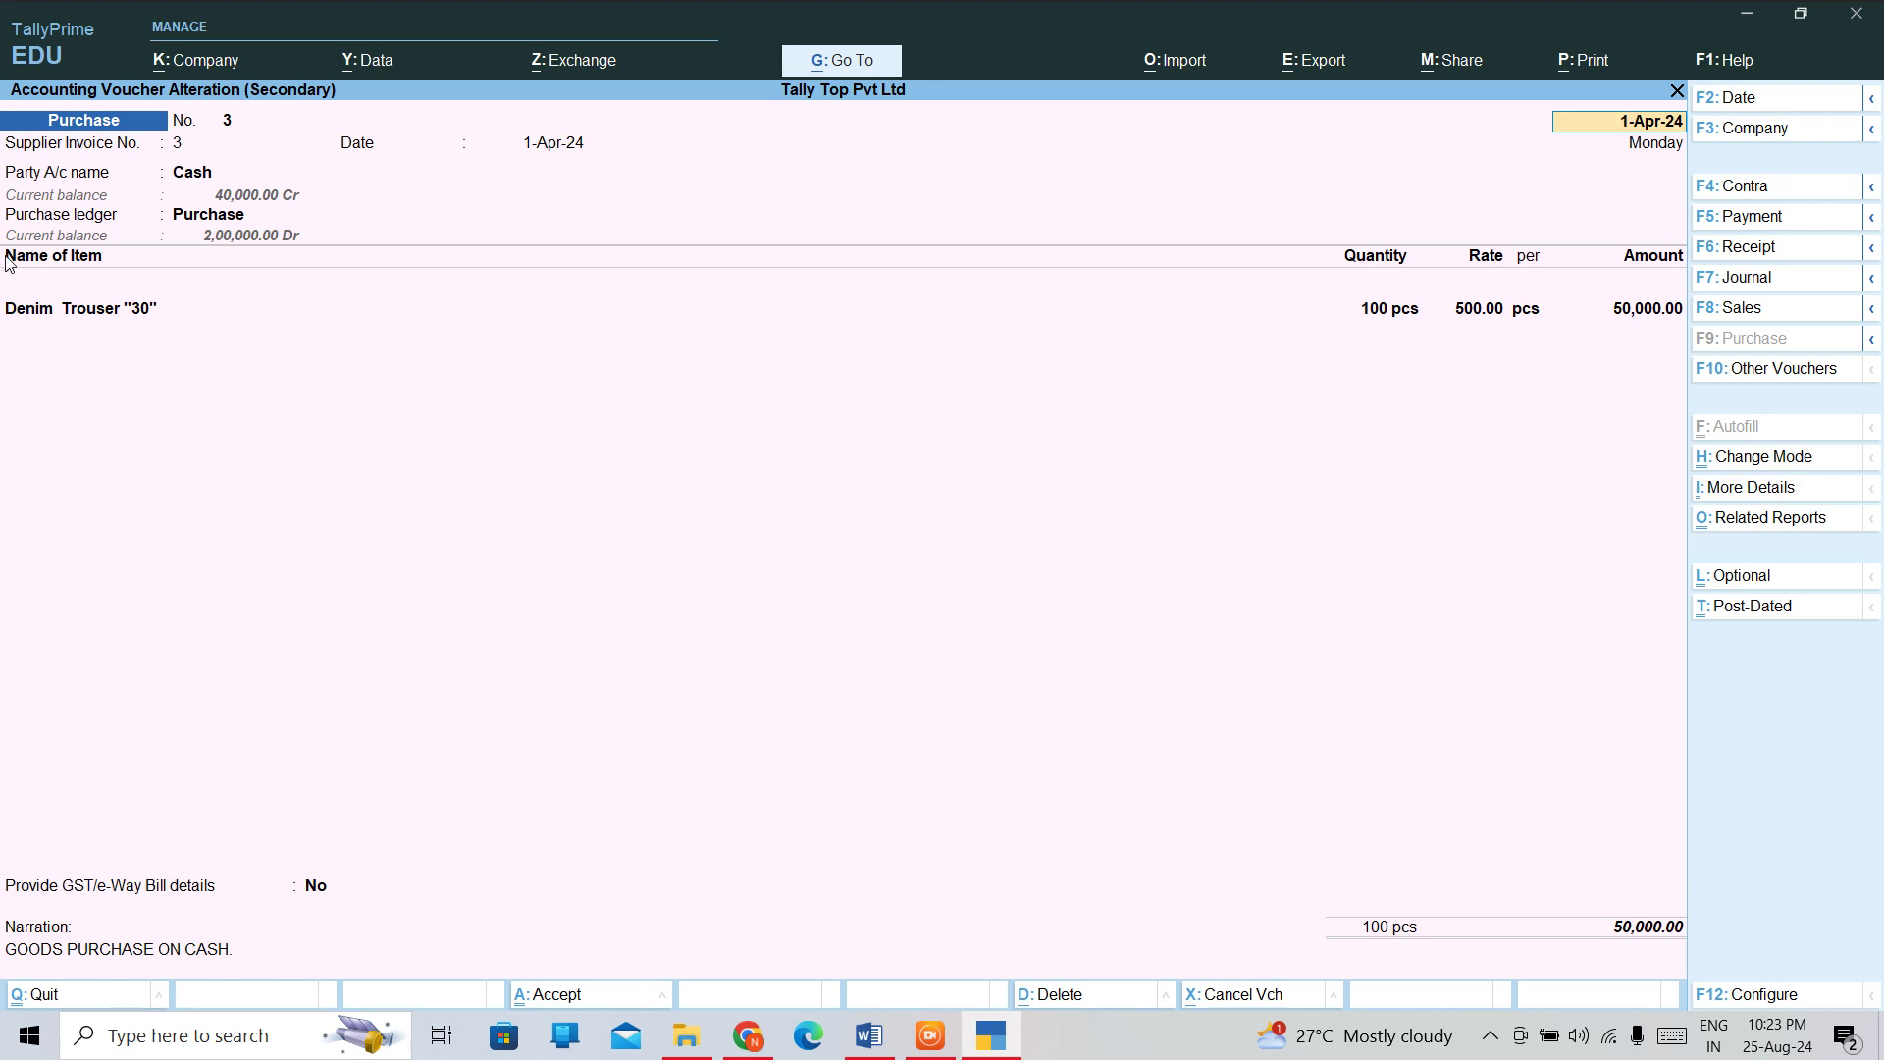
Close the voucher and the purchase registers and return to the Gateway of Tally main menu
{"action": "key", "text": "ctrl"}
{"action": "key", "text": "Escape"}
{"action": "key", "text": "Escape"}
{"action": "key", "text": "Escape"}
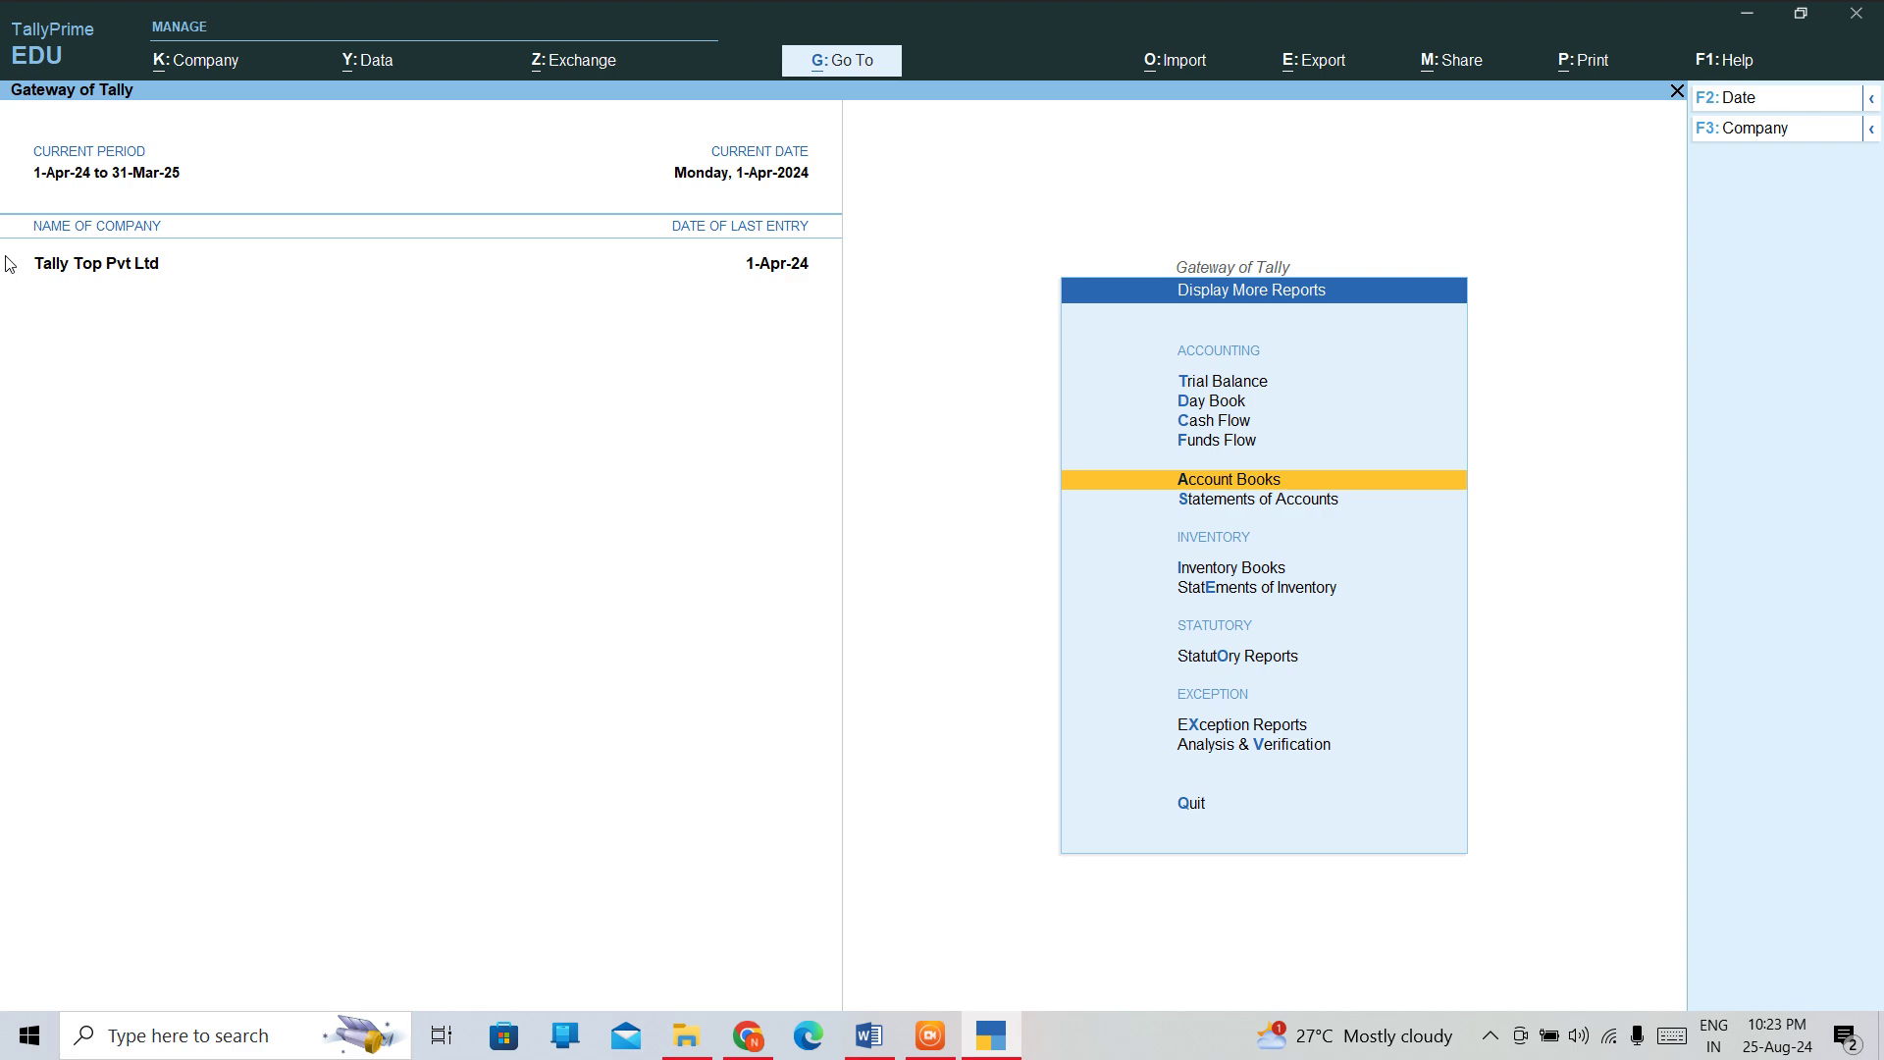
{"action": "key", "text": "Escape"}
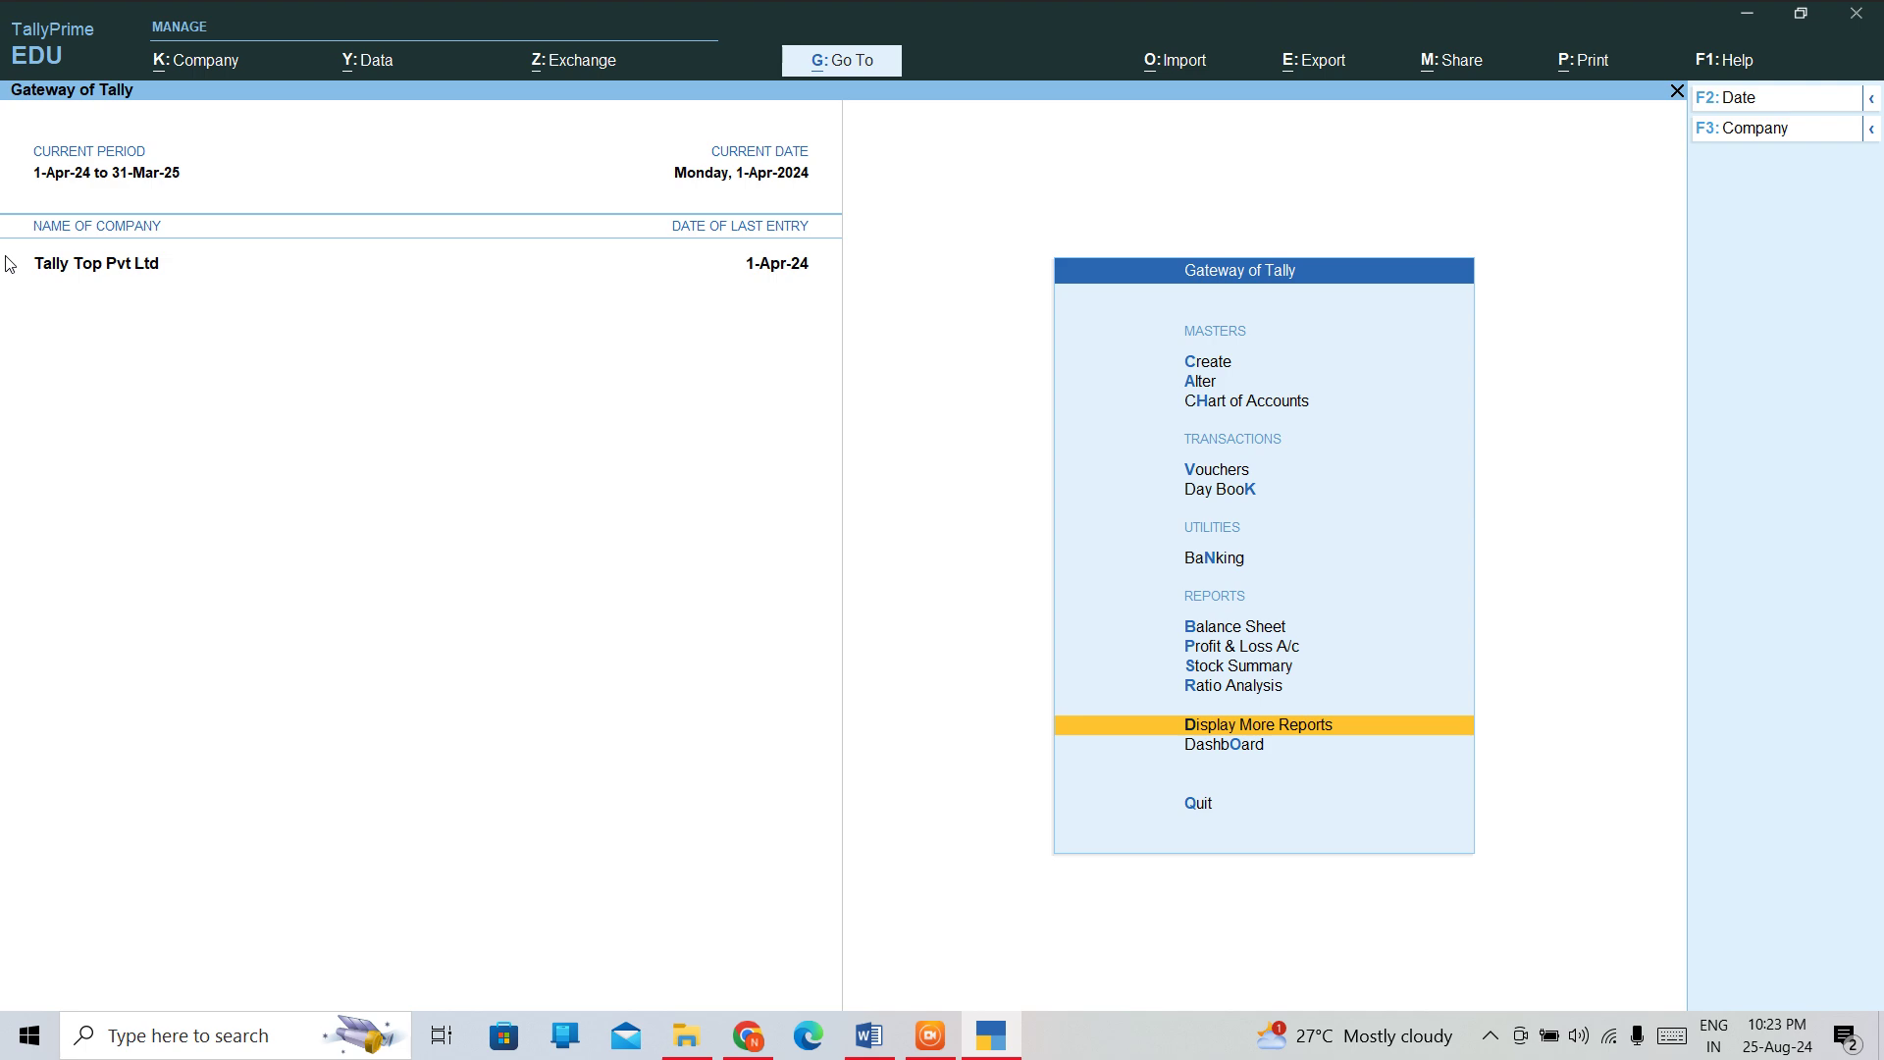
{"action": "key", "text": "Up"}
{"action": "key", "text": "Up"}
{"action": "key", "text": "Up"}
{"action": "key", "text": "Up"}
{"action": "key", "text": "Up"}
{"action": "key", "text": "Up"}
{"action": "key", "text": "Up"}
{"action": "key", "text": "Up"}
{"action": "key", "text": "Up"}
{"action": "key", "text": "Up"}
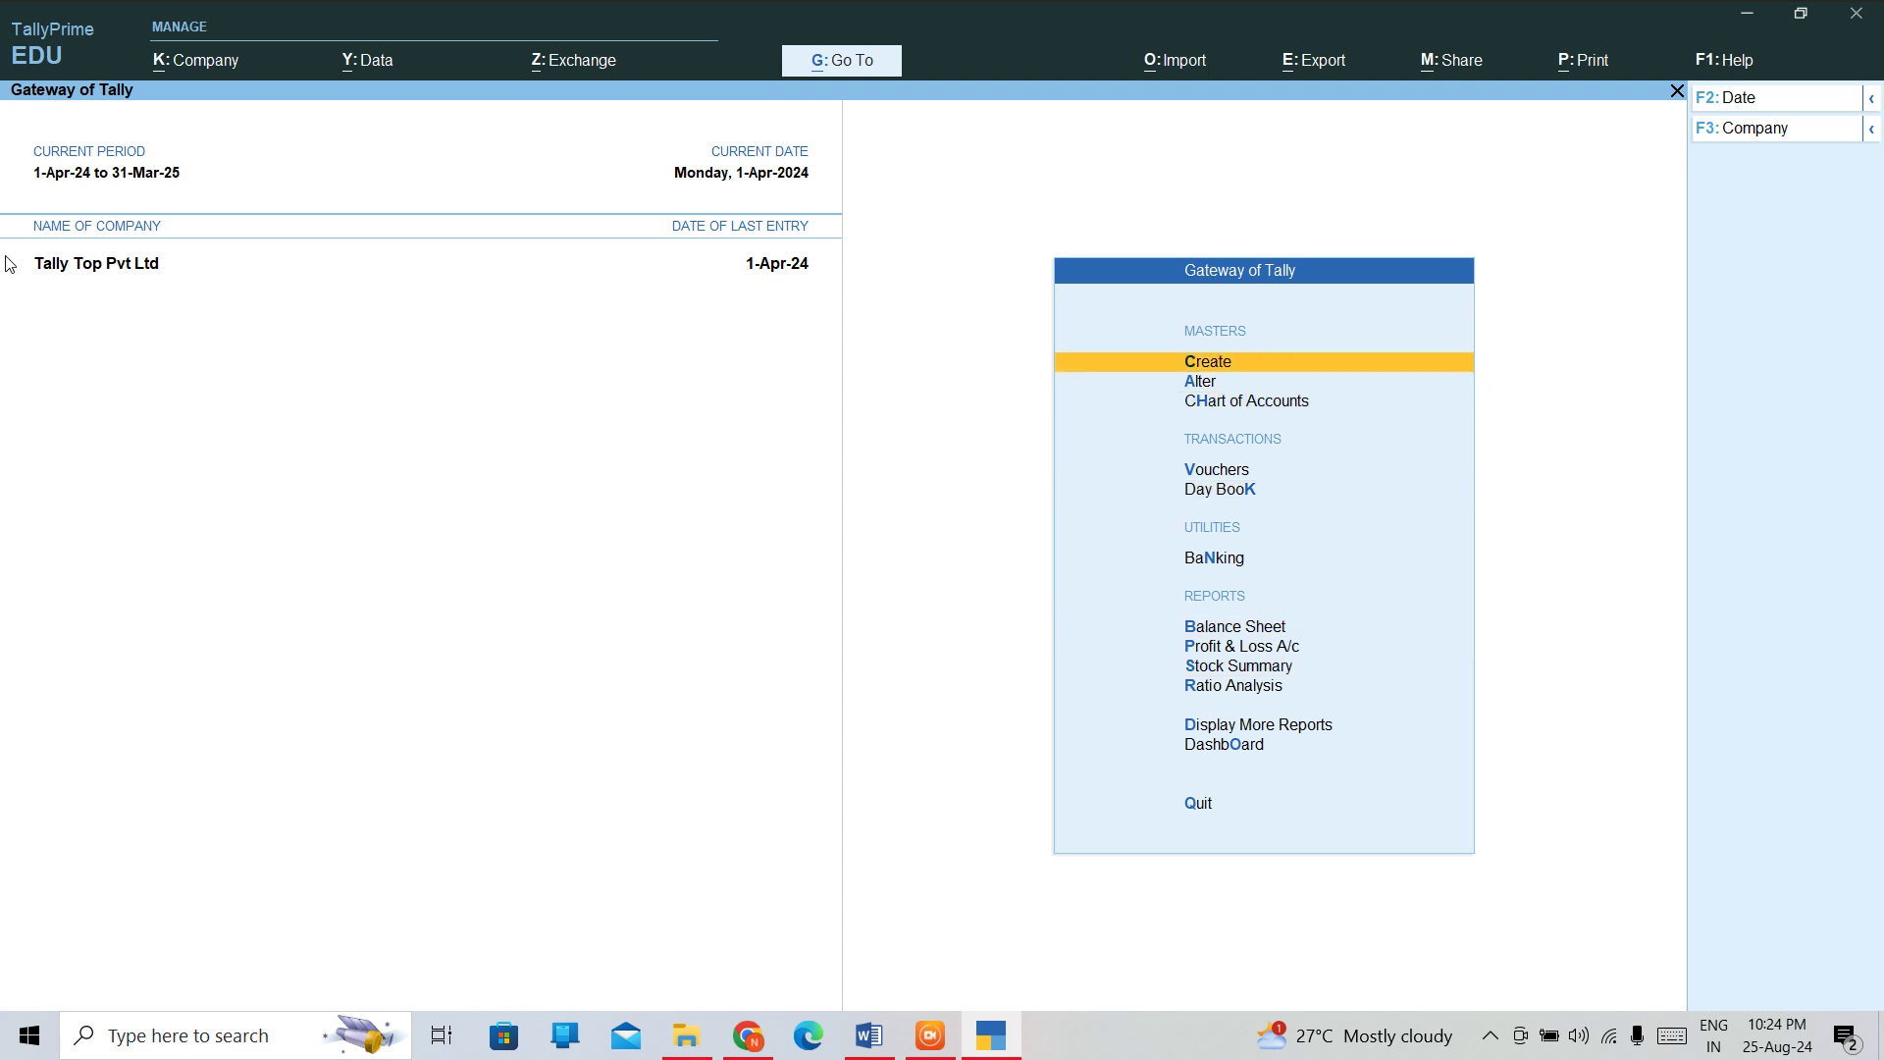
Find the Profit & Loss A/c by searching the reports for "Pr" and open it
{"action": "key", "text": "alt+g"}
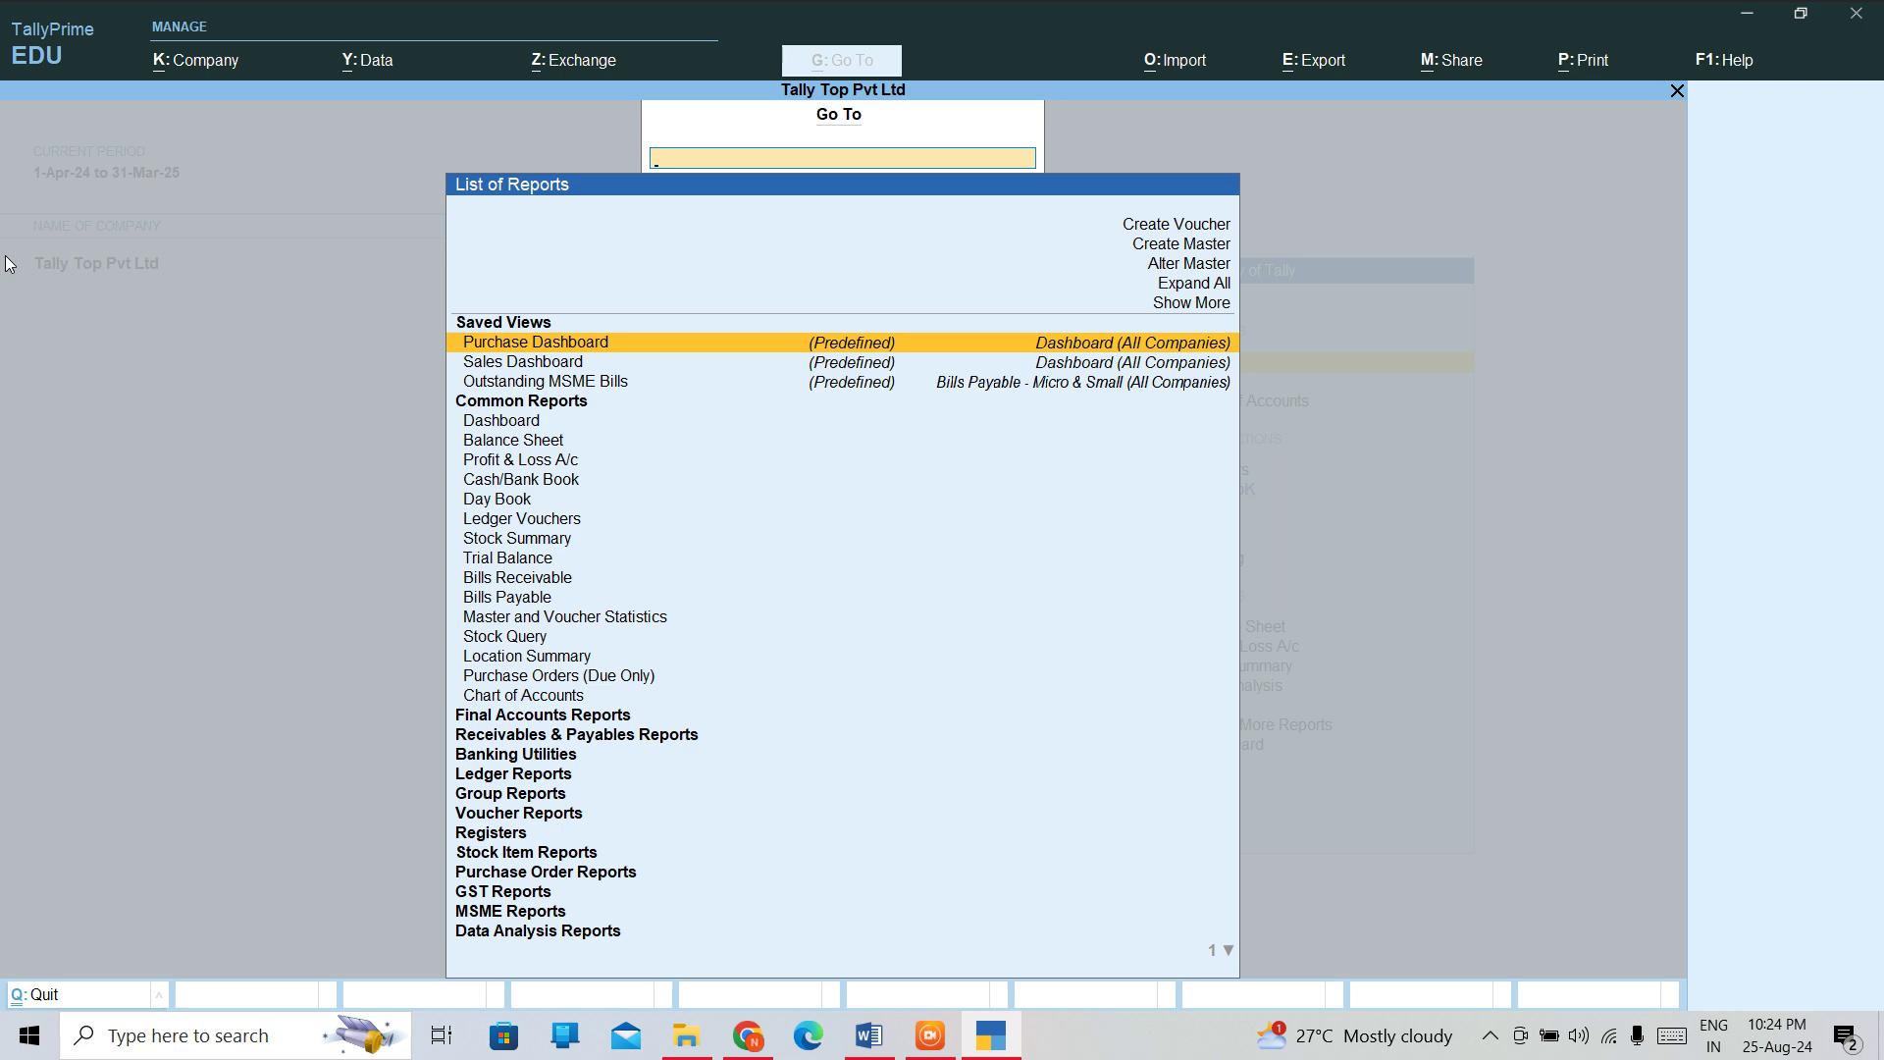
{"action": "type", "text": "Pr"}
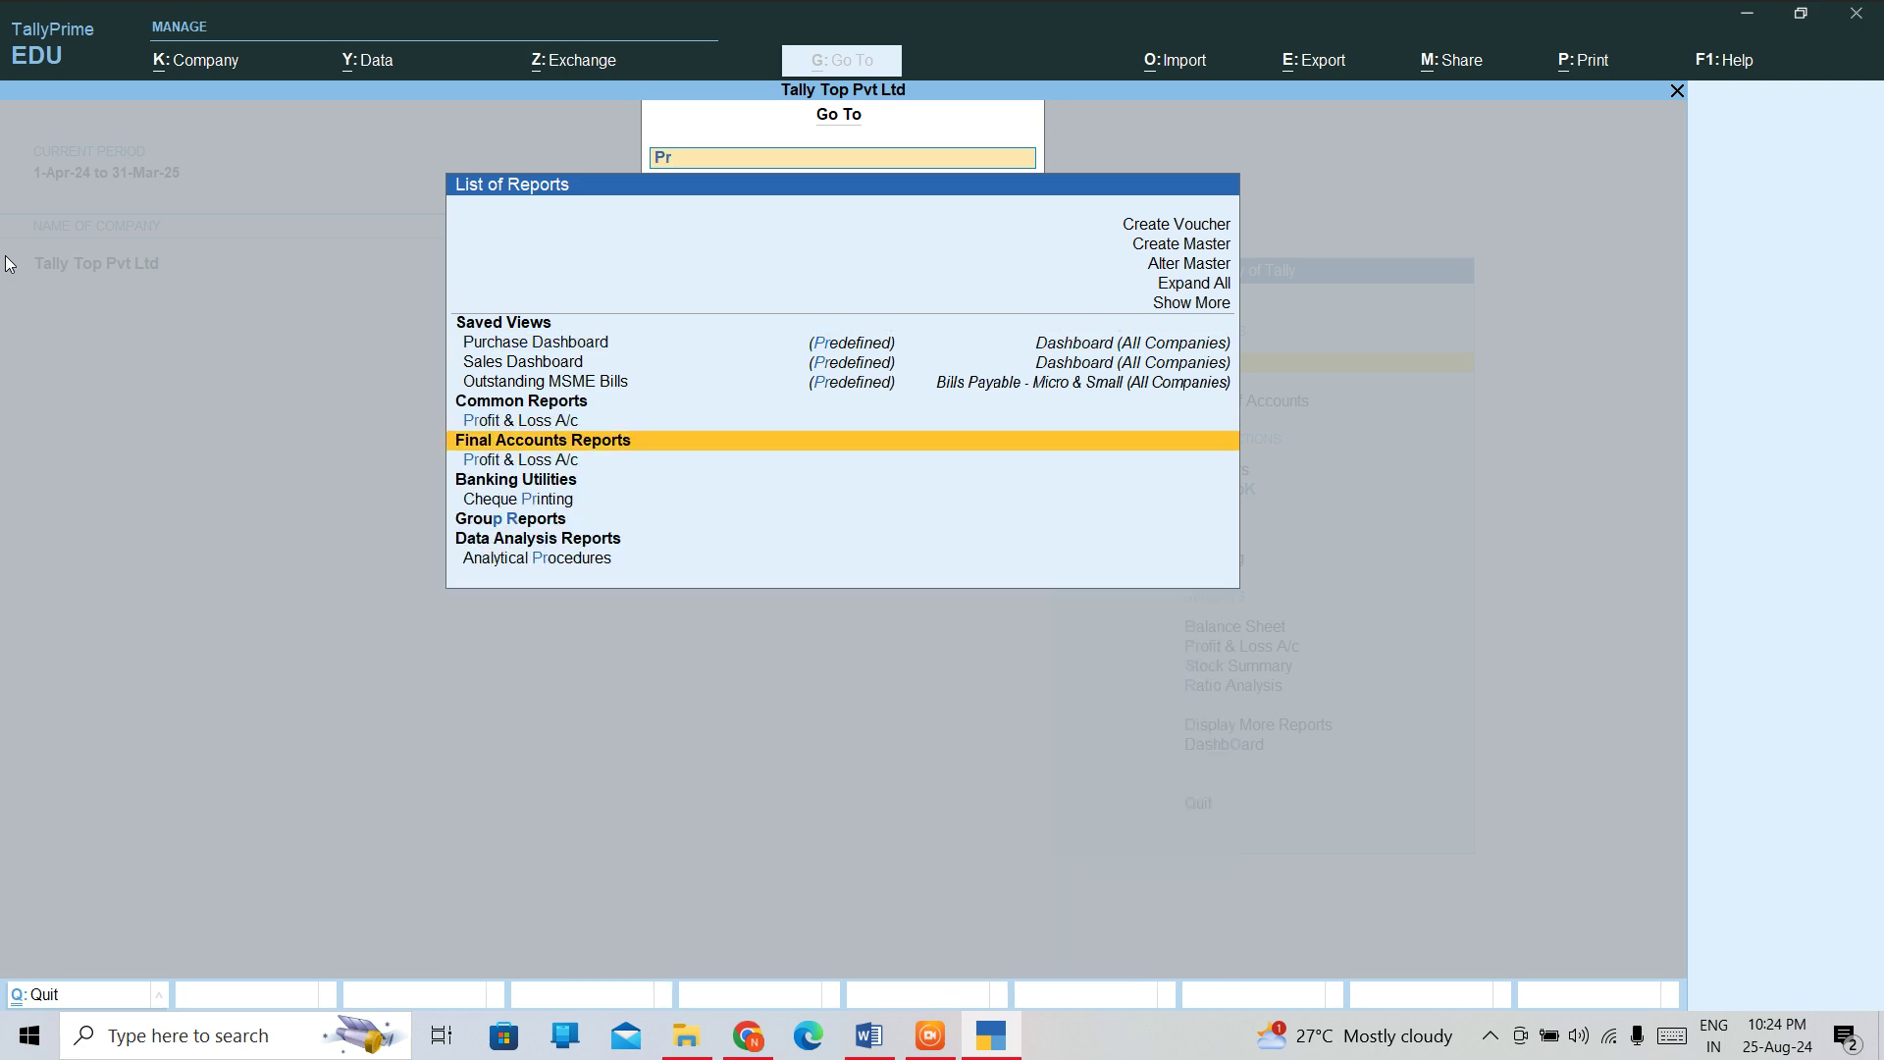
{"action": "key", "text": "Down"}
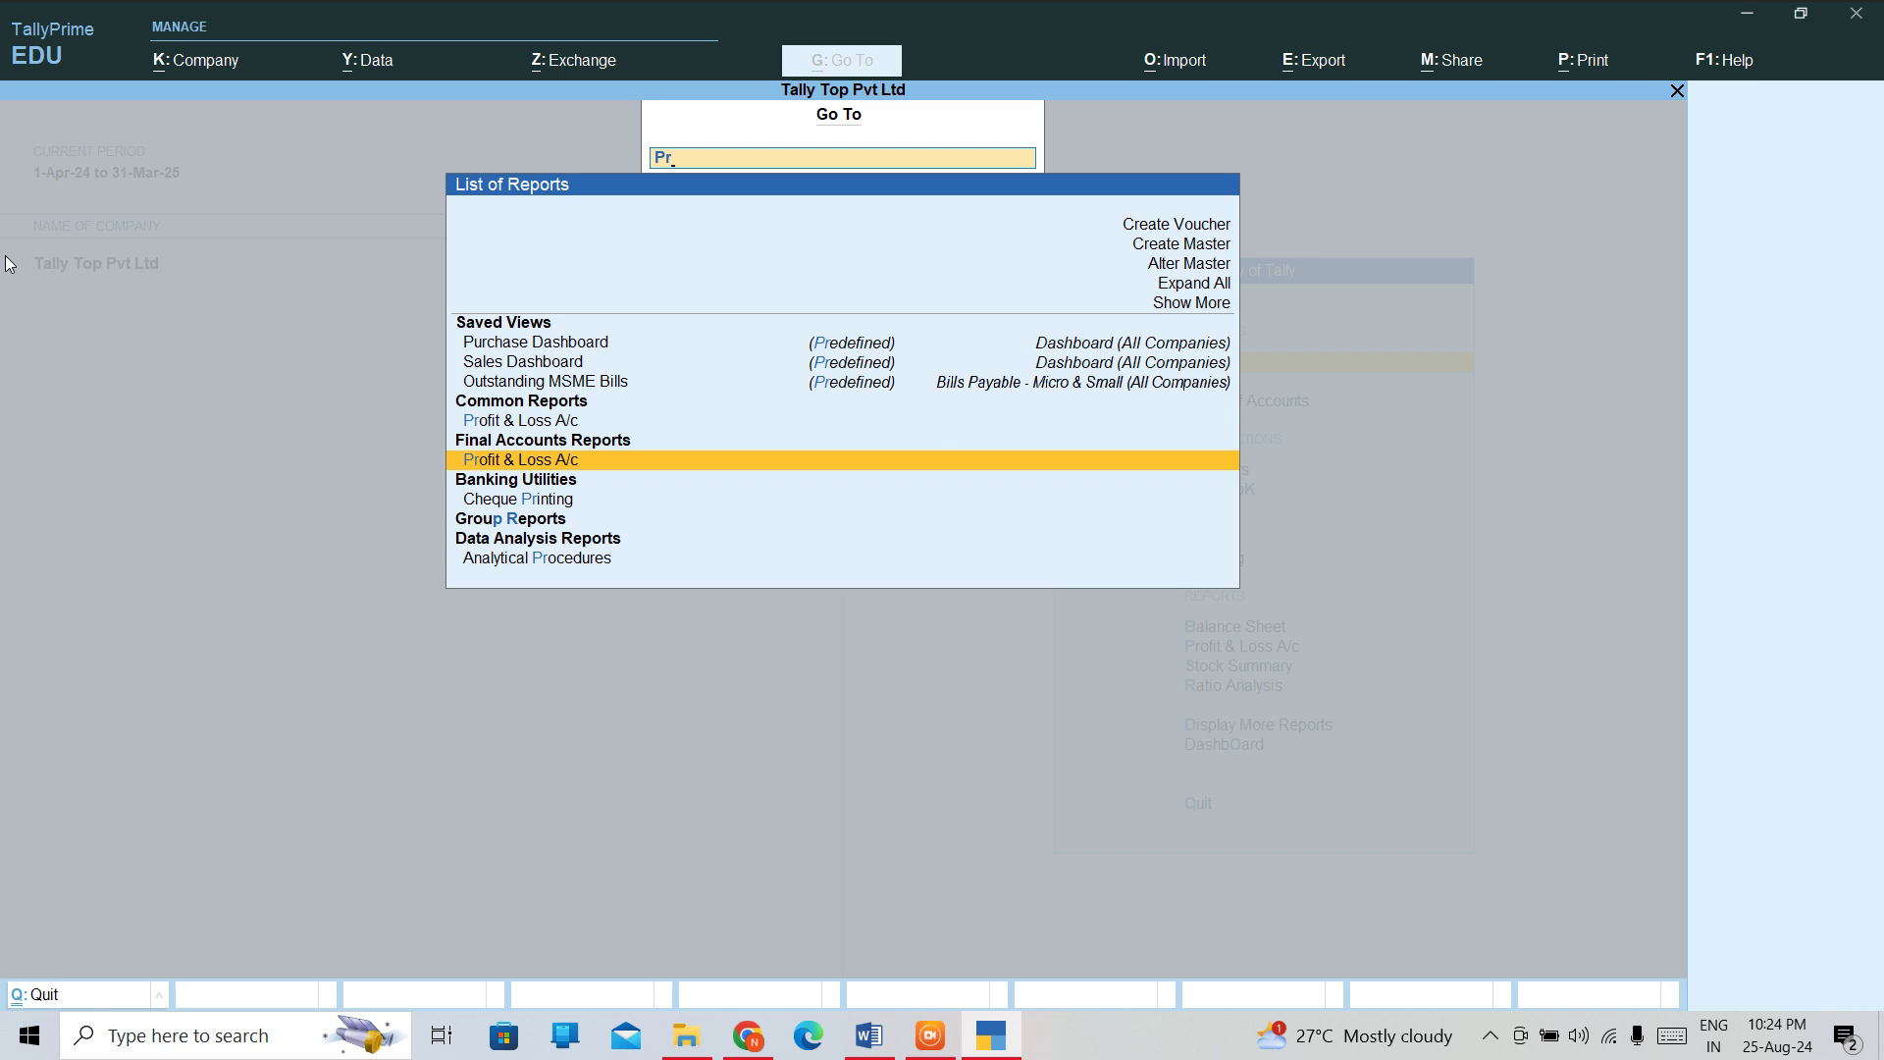
{"action": "key", "text": "Return"}
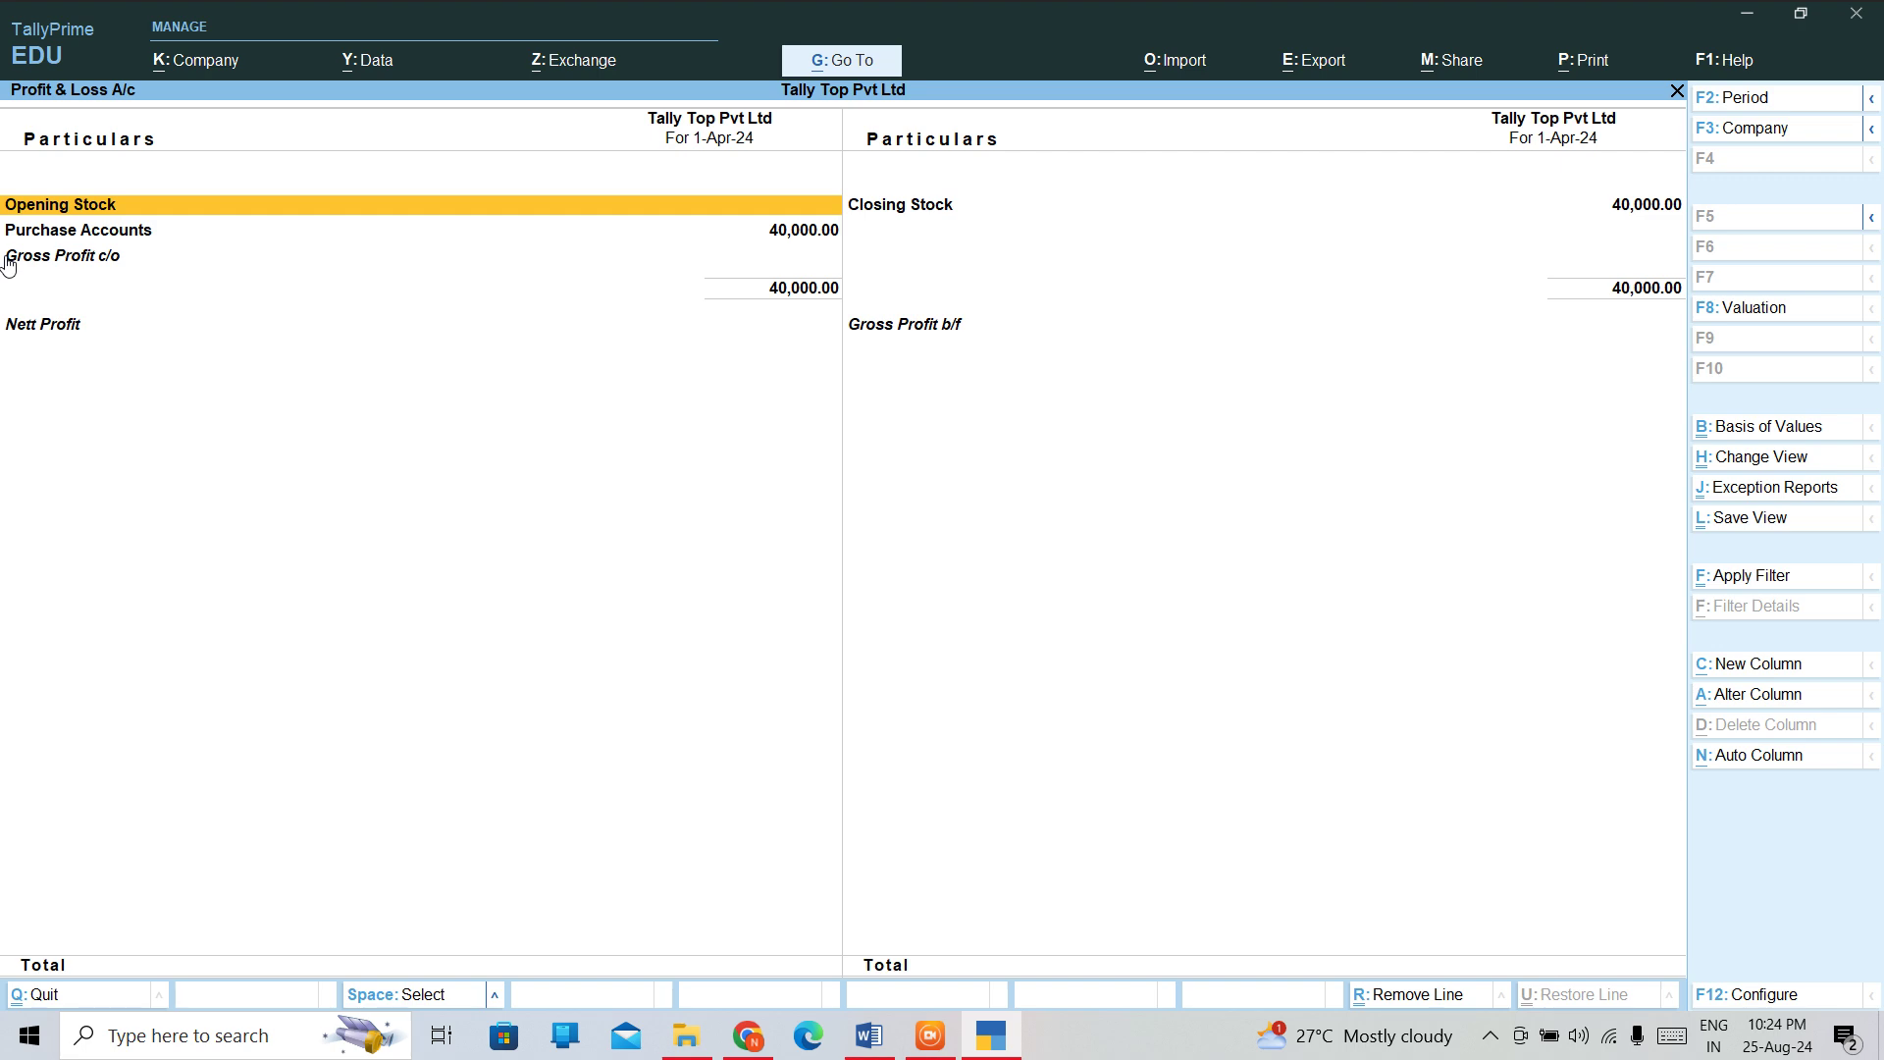
Examine the ledger breakdown of Purchase Accounts and return to the Profit & Loss A/c to check the Nett Profit line
{"action": "key", "text": "Down"}
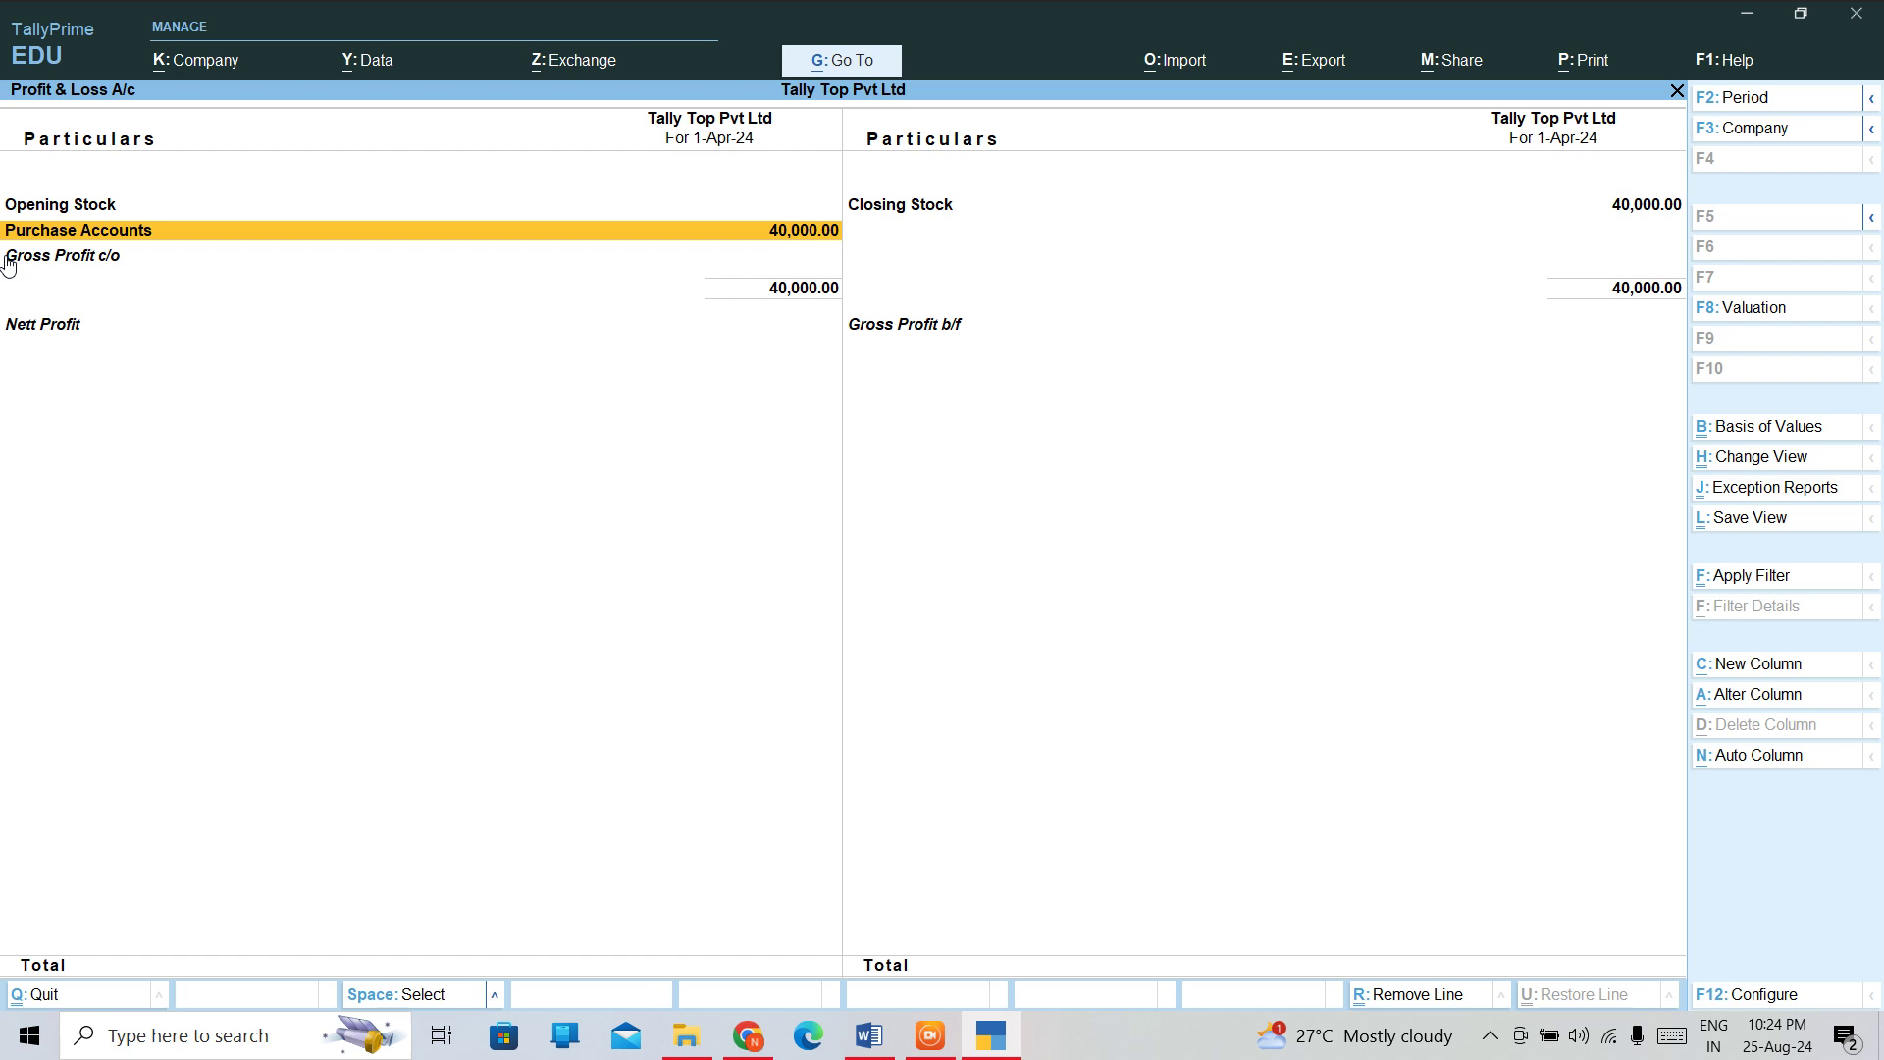
{"action": "key", "text": "Return"}
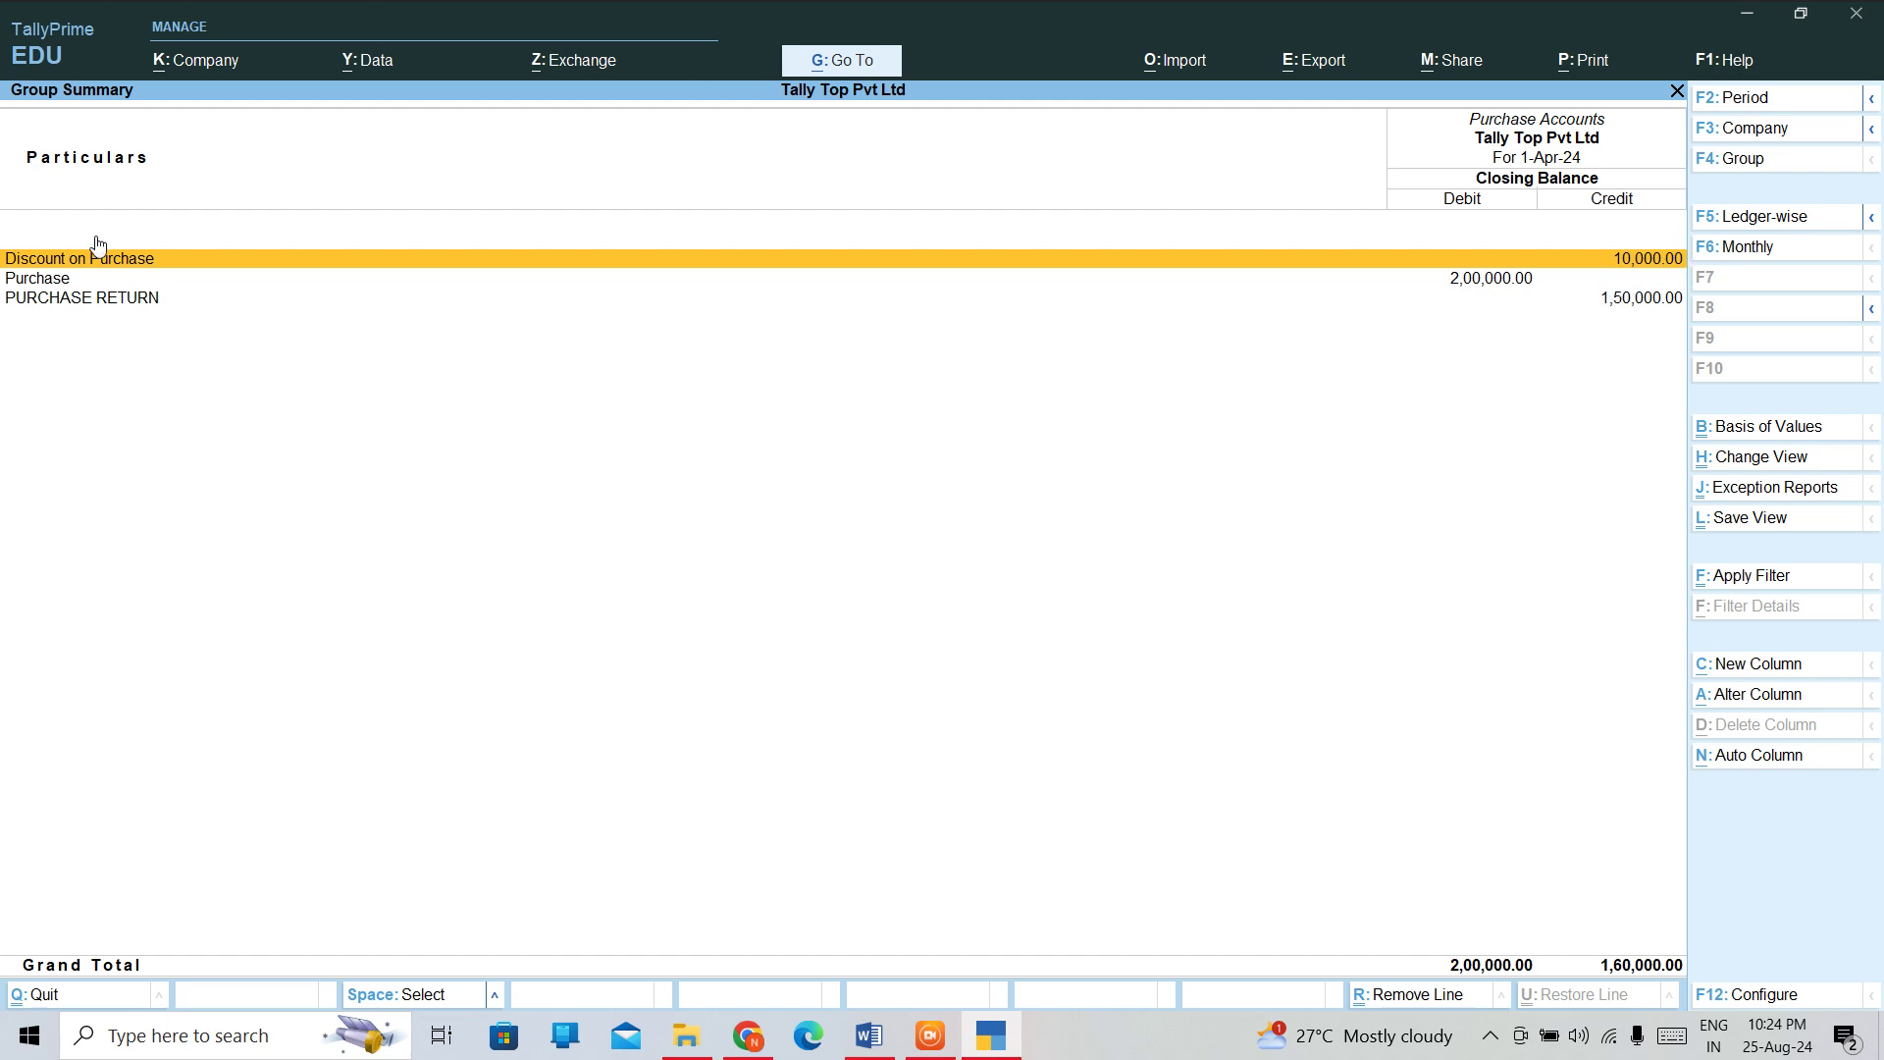
{"action": "key", "text": "Escape"}
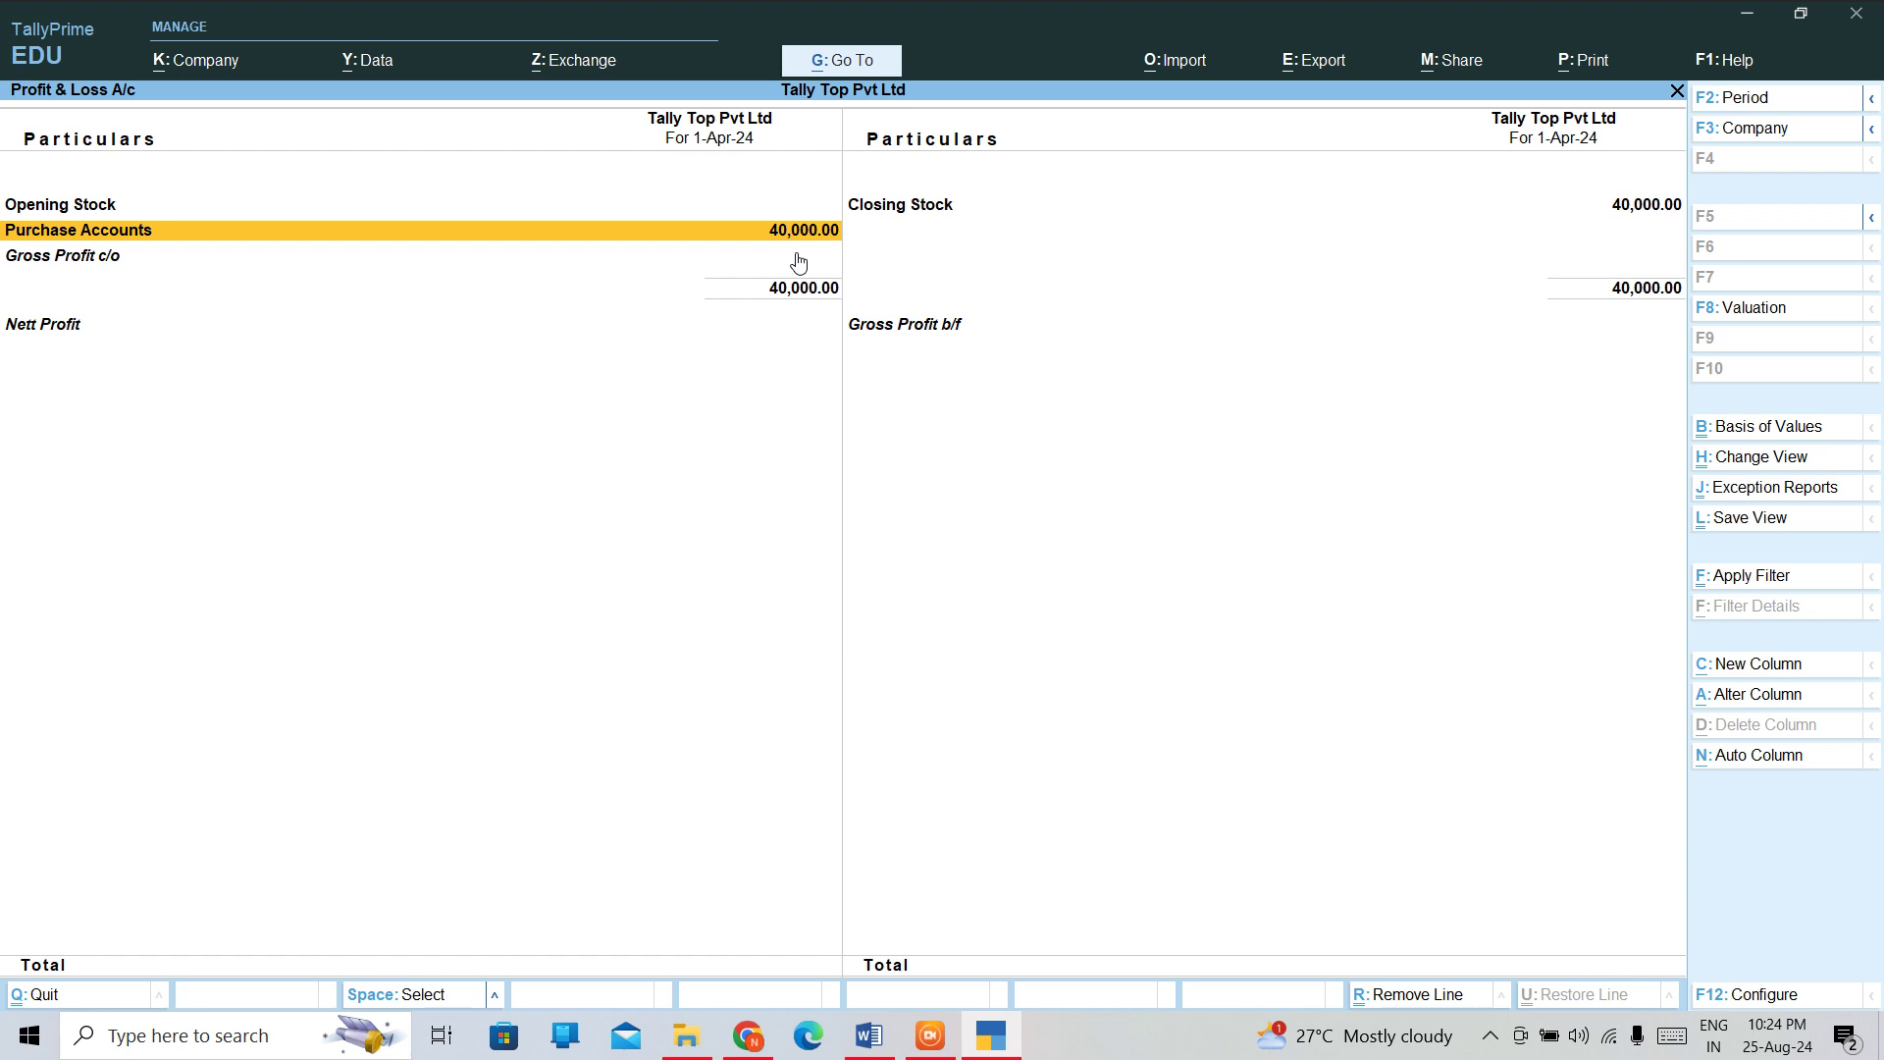
{"action": "key", "text": "Down"}
{"action": "key", "text": "Down"}
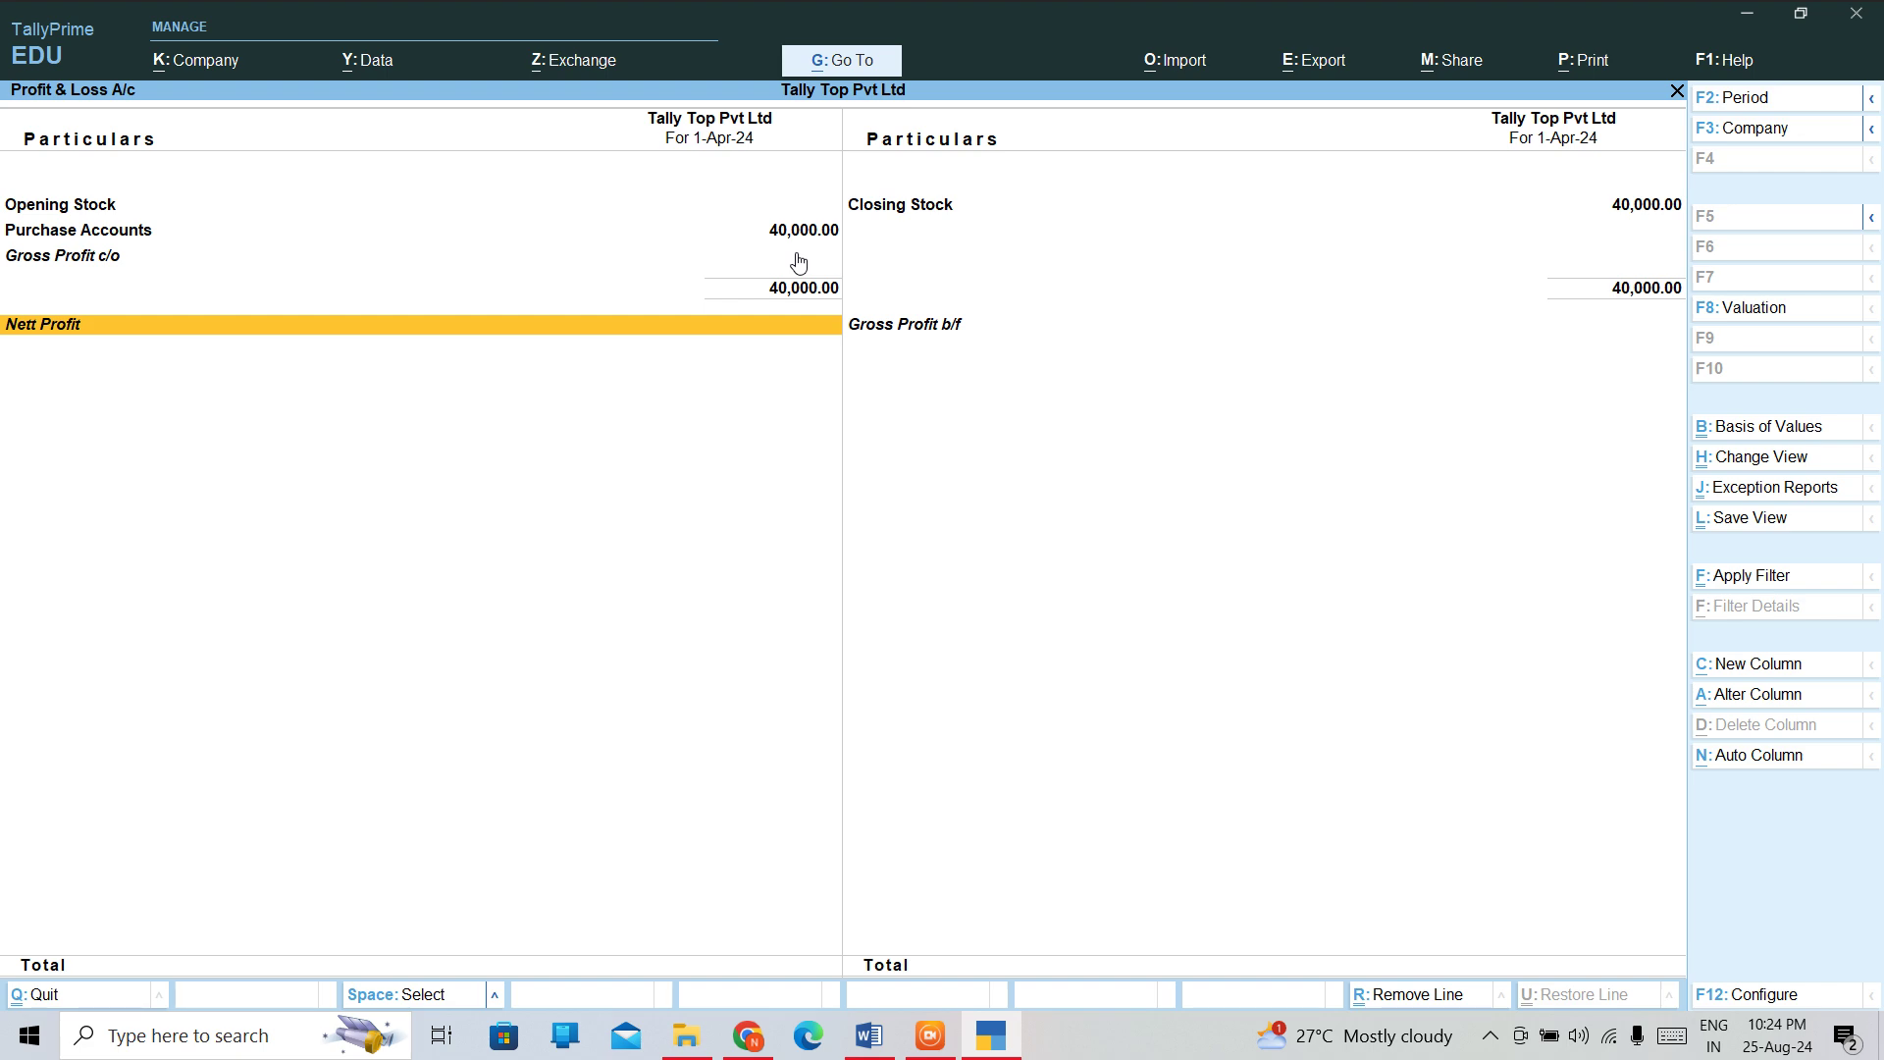